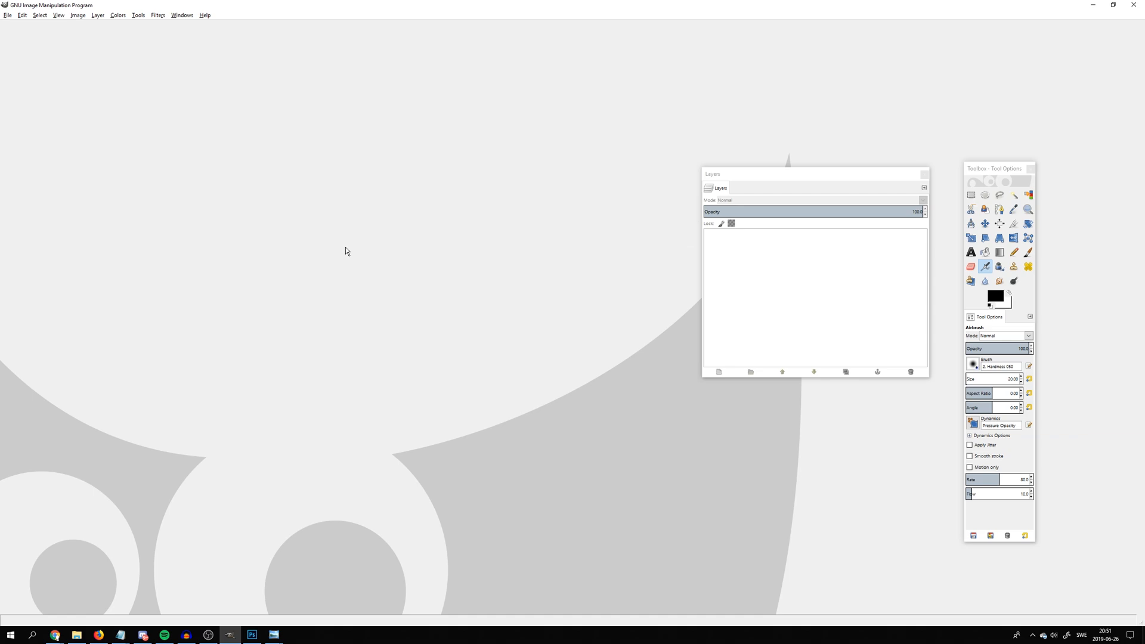
Create a new image 256 pixels wide and 192 pixels high
click(8, 15)
click(21, 30)
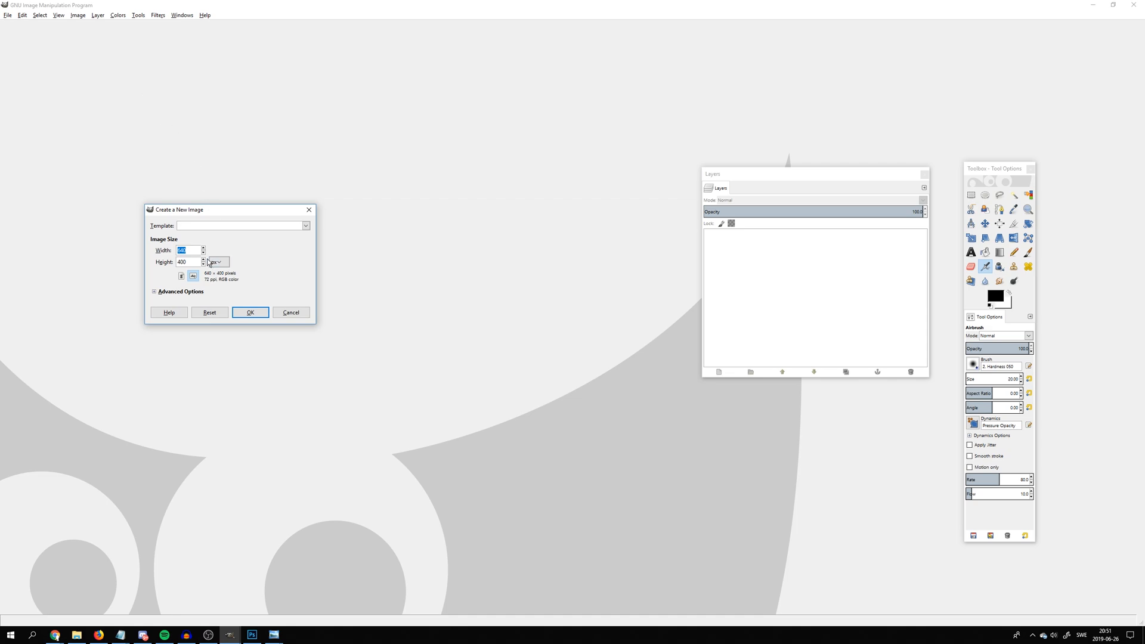
text(256)
key(Tab)
click(250, 313)
Try to clear the white background by cutting the whole canvas, and select the Background layer
scroll(505, 260, up, 3)
scroll(527, 259, up, 2)
scroll(548, 269, down, 2)
key(ctrl+a)
key(ctrl+x)
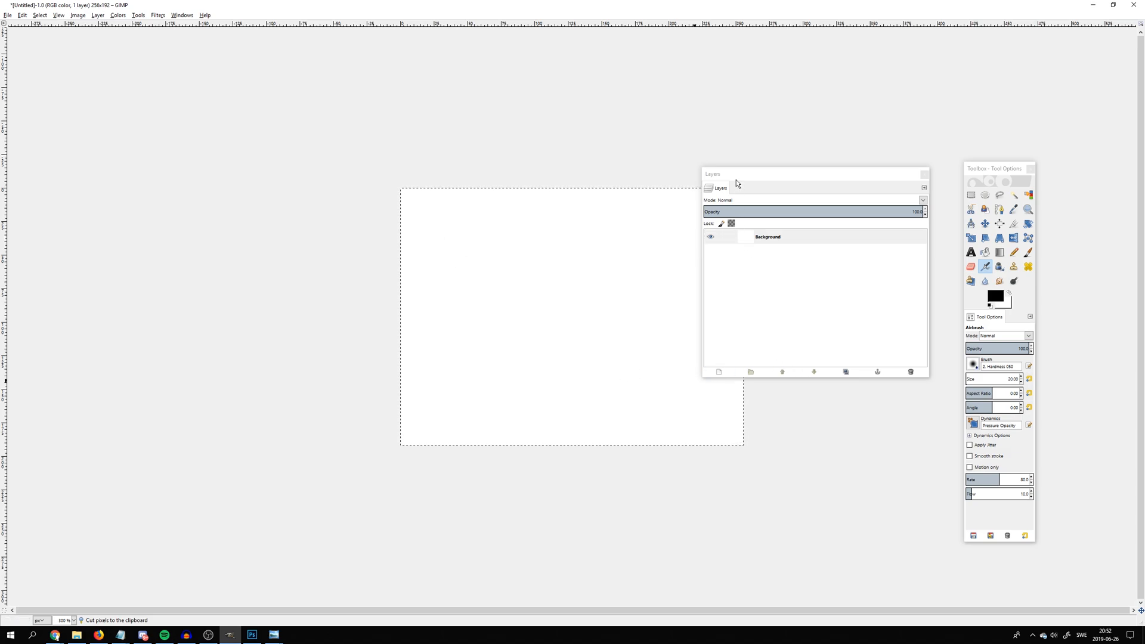
drag(736, 180, 767, 189)
click(793, 247)
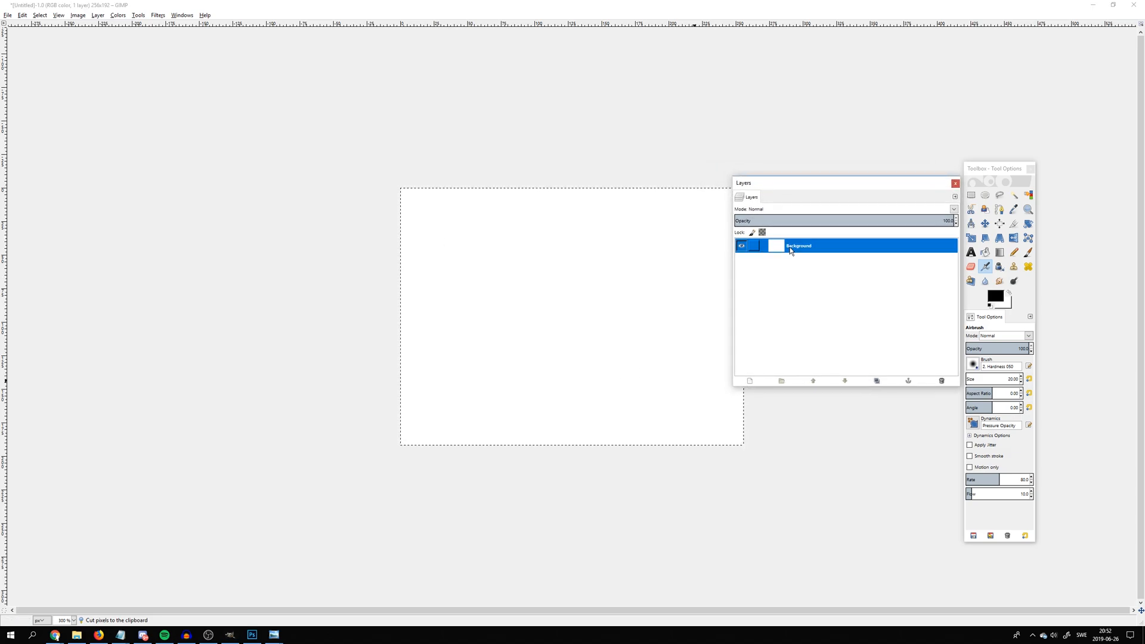
Try several rectangular selections across the white canvas and discard them
click(971, 195)
drag(347, 162, 823, 494)
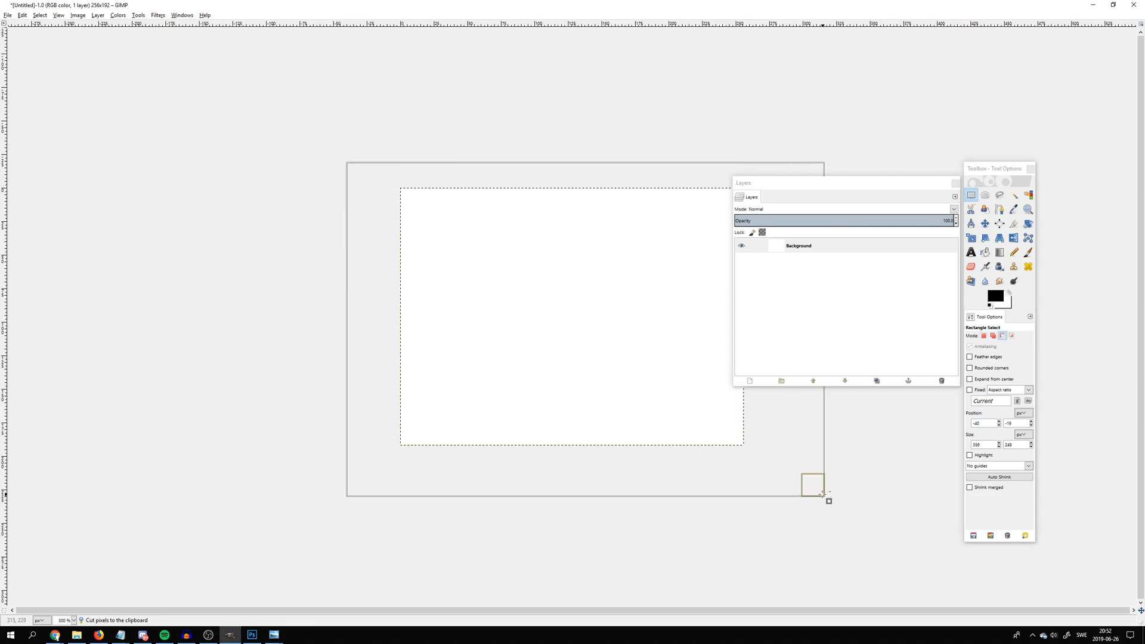
click(601, 334)
click(483, 296)
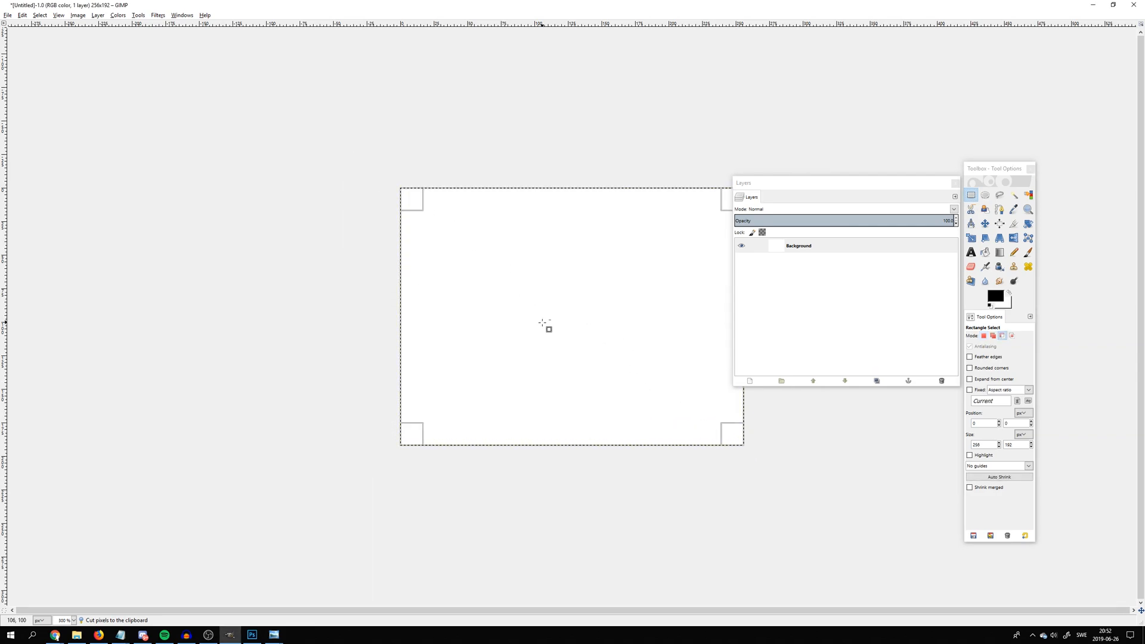
right_click(542, 281)
click(422, 255)
drag(423, 256, 508, 348)
drag(458, 235, 646, 346)
drag(554, 202, 693, 355)
click(513, 321)
right_click(529, 328)
click(501, 260)
drag(438, 235, 531, 342)
click(561, 319)
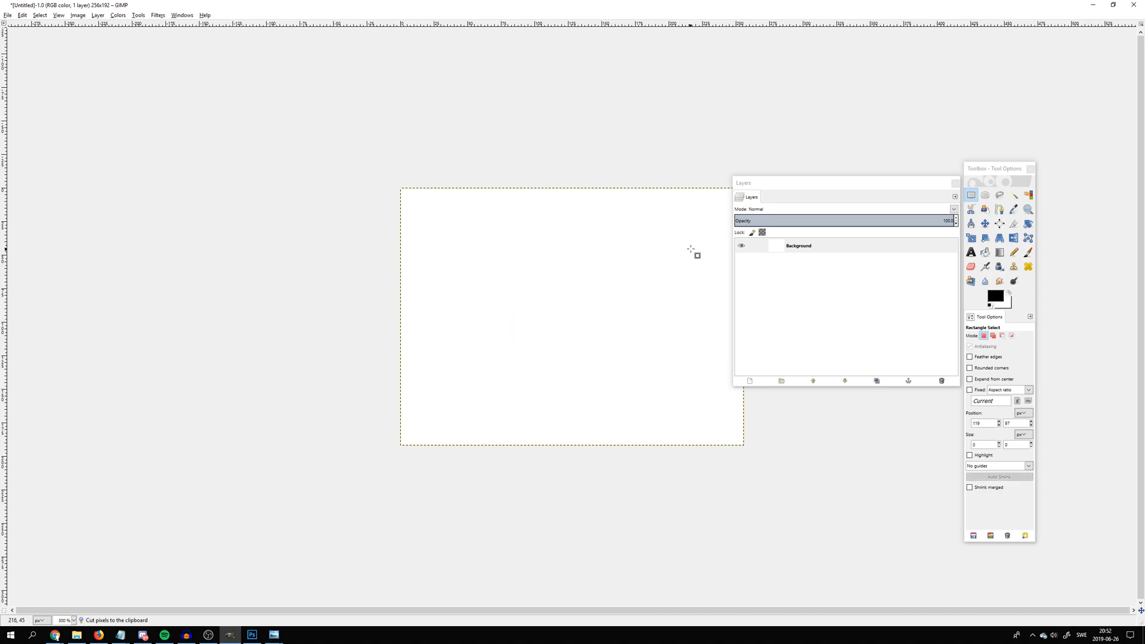
click(55, 635)
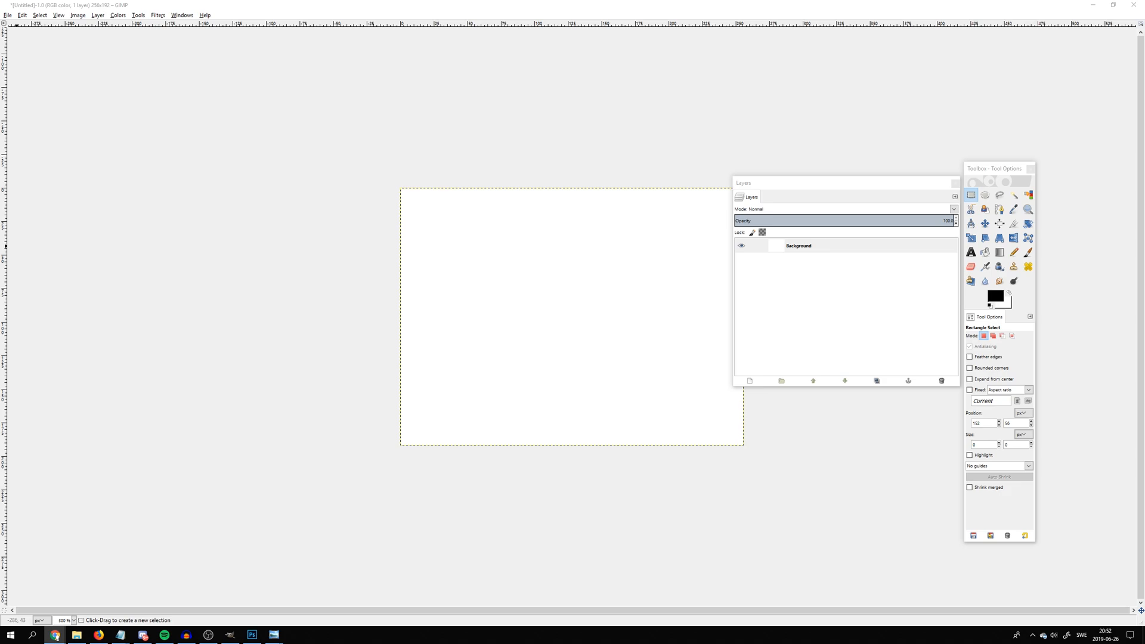
Make the white Background layer transparent with Color to Alpha
click(117, 15)
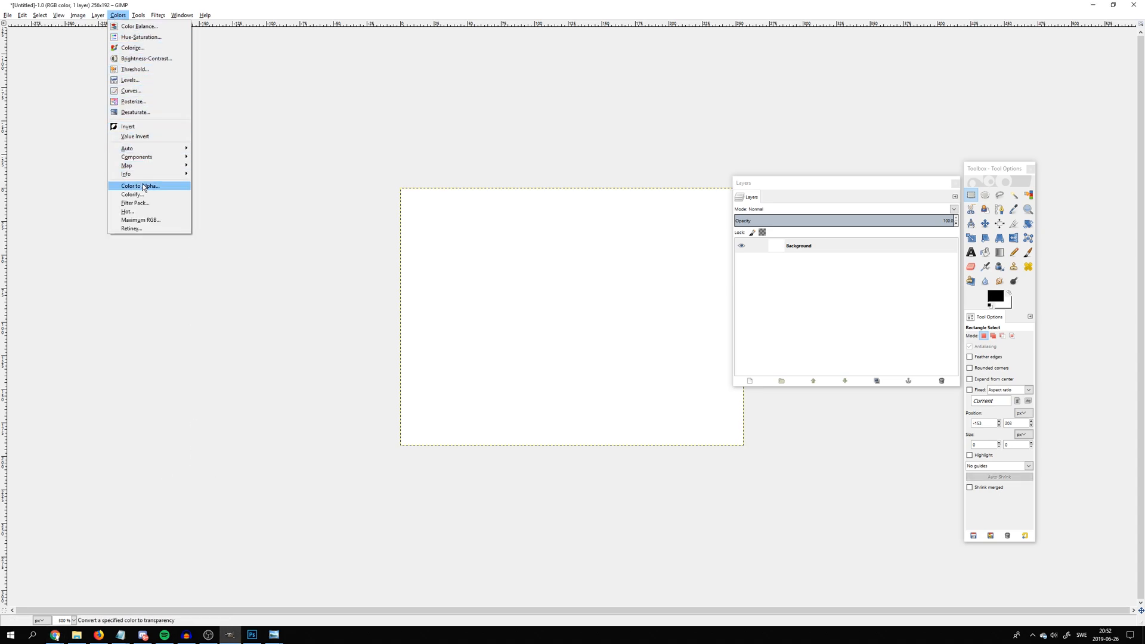
click(146, 185)
click(575, 404)
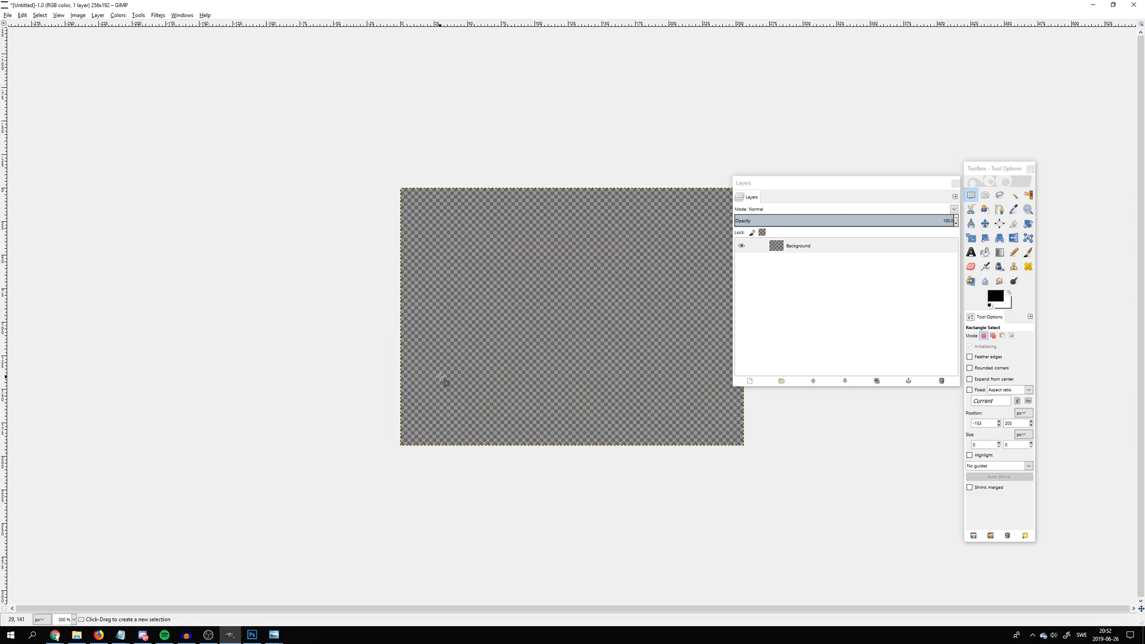
ctrl+scroll(477, 385, up, 1)
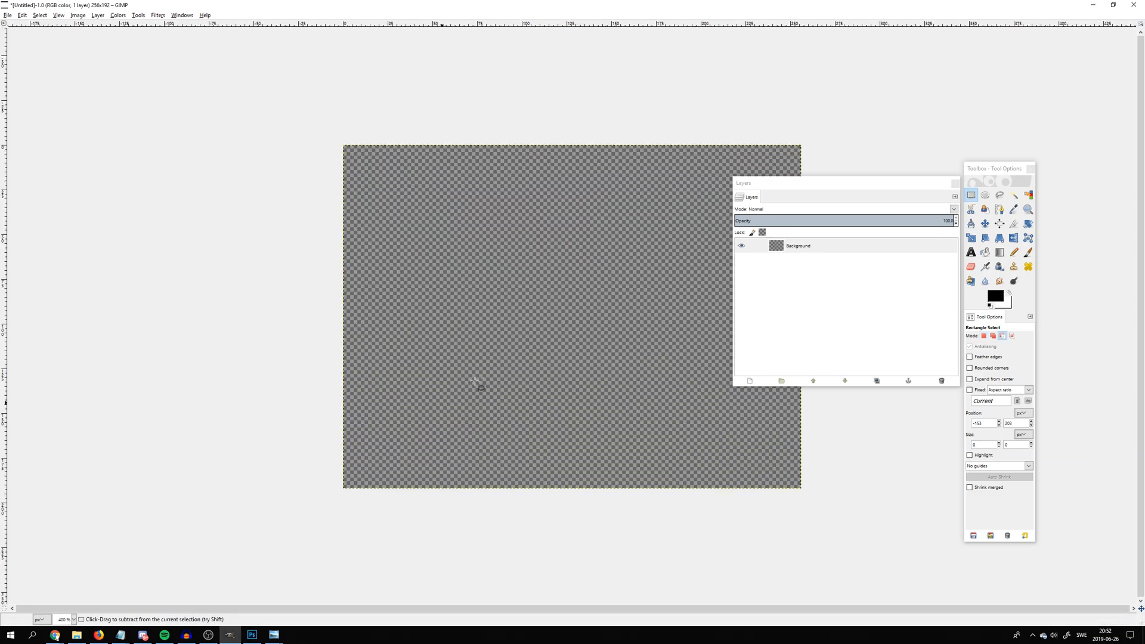
ctrl+scroll(475, 381, up, 1)
ctrl+scroll(475, 380, down, 2)
scroll(603, 373, up, 1)
scroll(503, 378, down, 1)
scroll(530, 358, down, 1)
scroll(653, 356, up, 3)
scroll(632, 352, down, 1)
scroll(588, 315, down, 1)
scroll(523, 359, up, 3)
scroll(425, 283, down, 1)
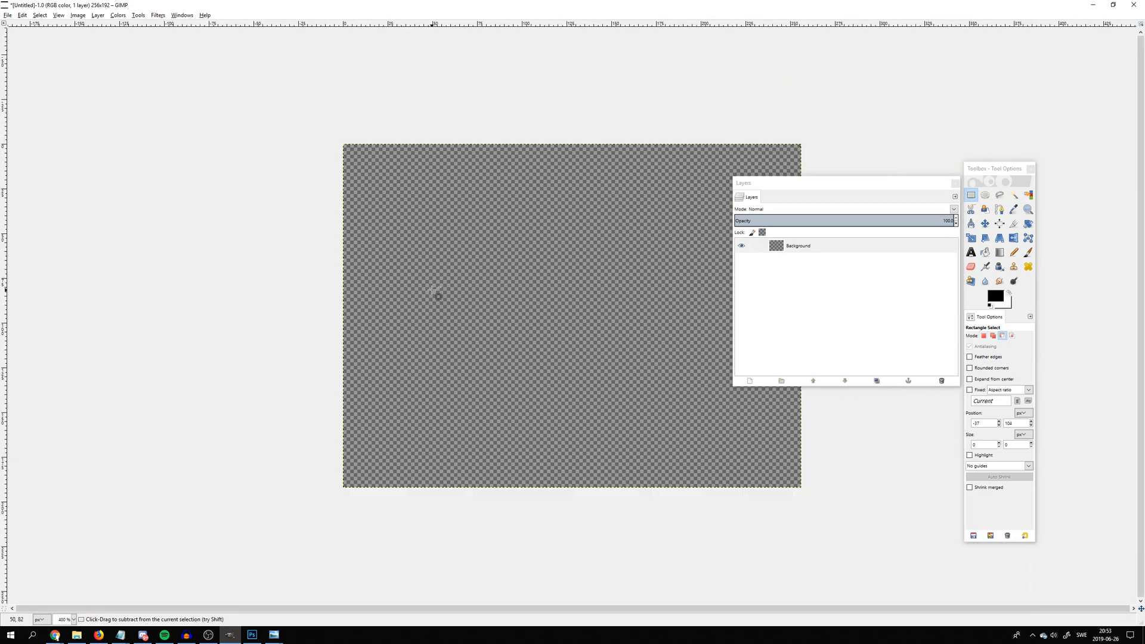
drag(566, 368, 504, 324)
key(ctrl+x)
click(479, 272)
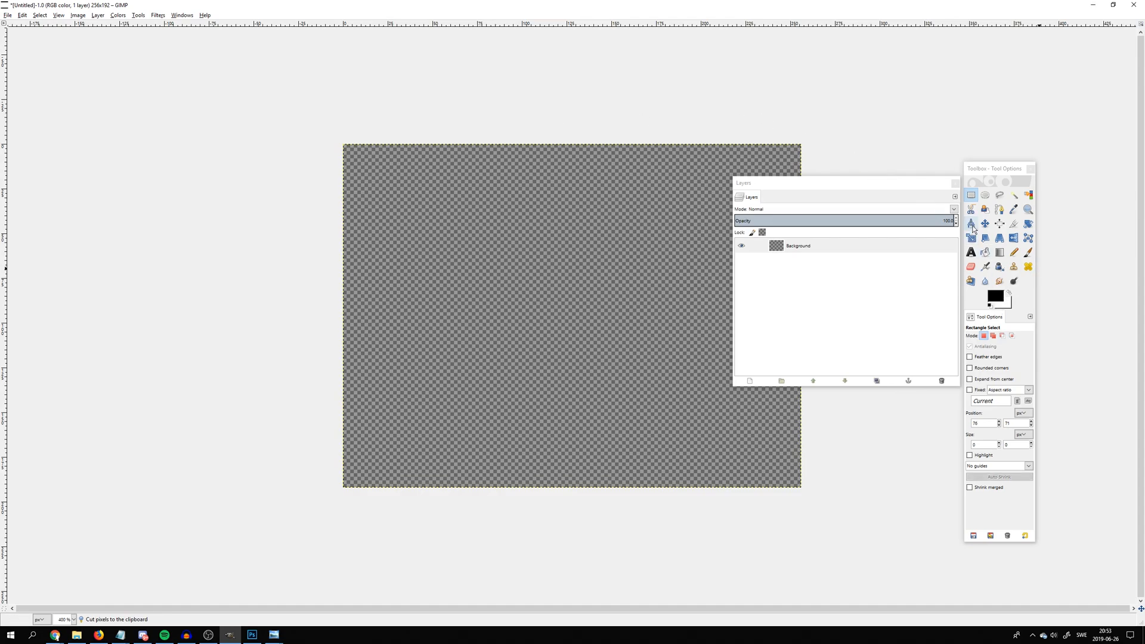
Switch to the Paintbrush, make a short black test stroke on the canvas and cut it away
click(1026, 254)
mouse_move(445, 352)
mouse_down()
mouse_move(557, 460)
mouse_move(510, 308)
mouse_up()
key(ctrl+x)
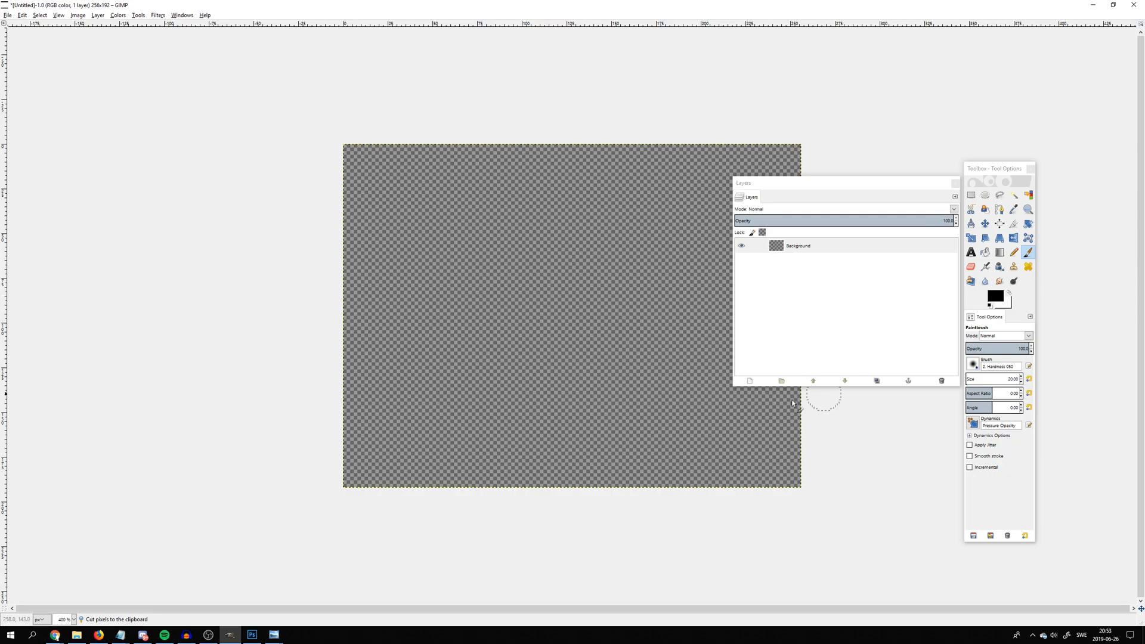
Add a new 256 x 192 pixel layer with the Transparency fill type
click(749, 380)
click(790, 453)
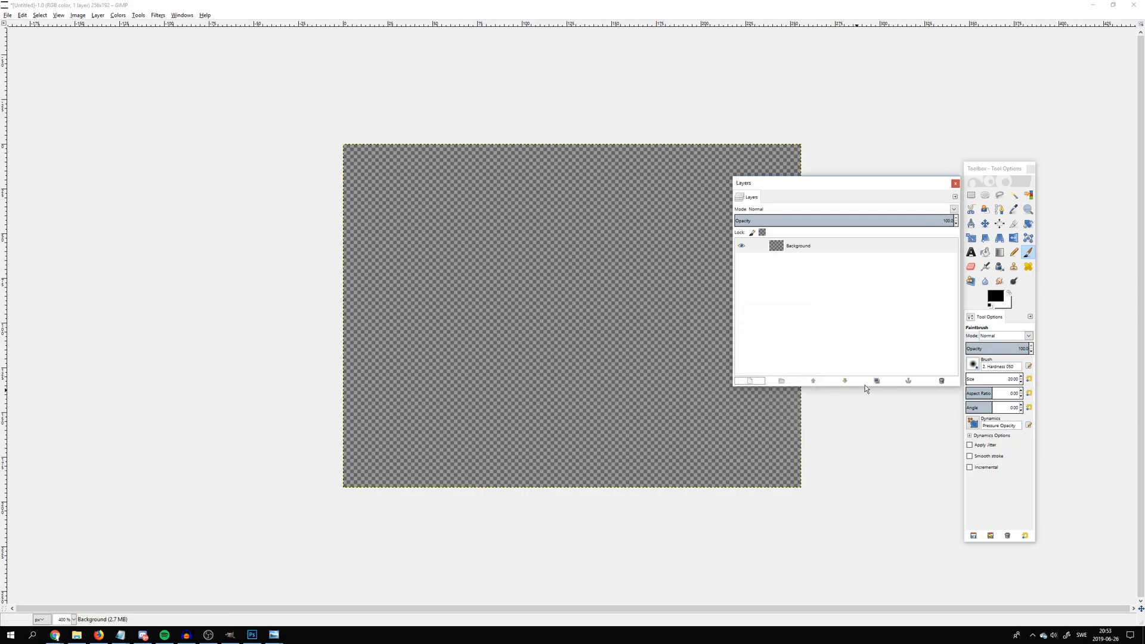
click(750, 381)
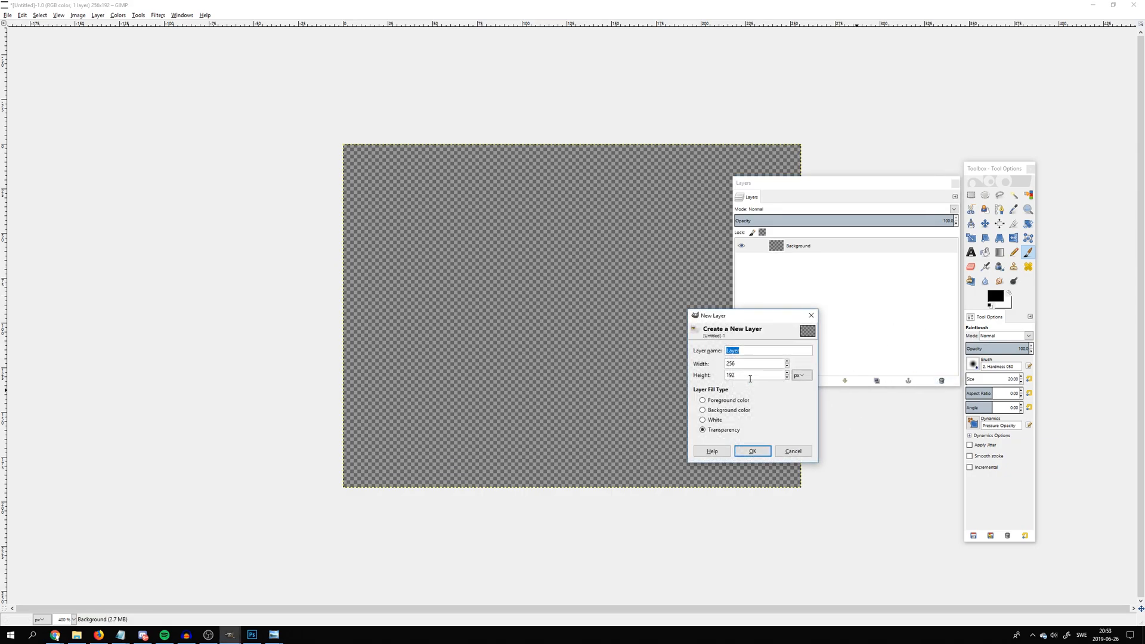
click(752, 452)
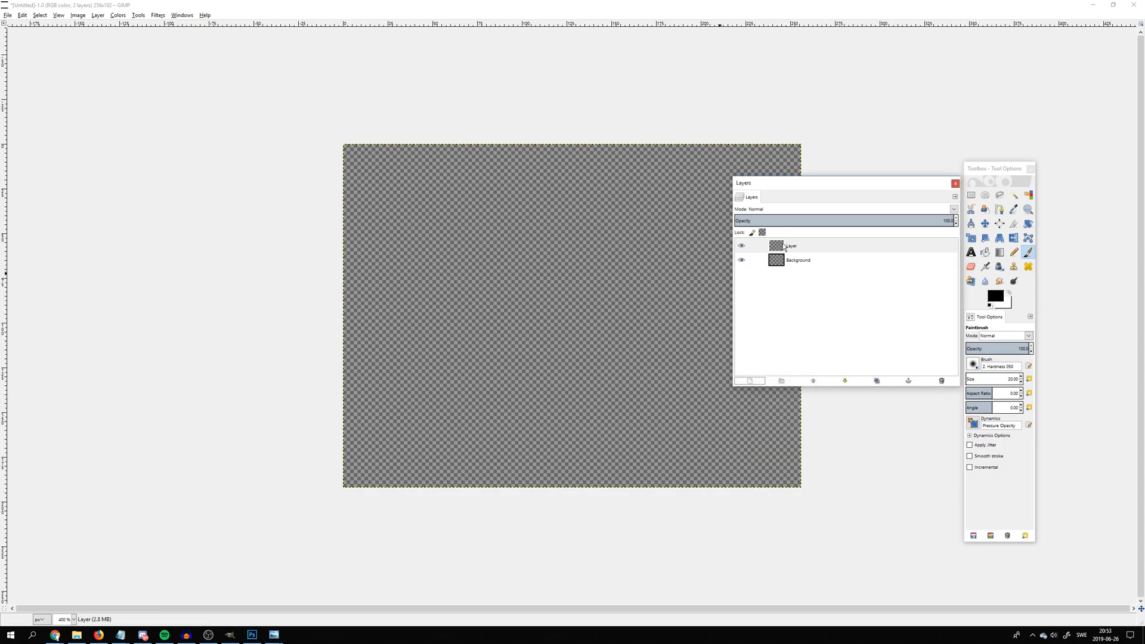
Delete the Background layer and move the Layers dialog higher, off most of the canvas
click(772, 261)
right_click(772, 261)
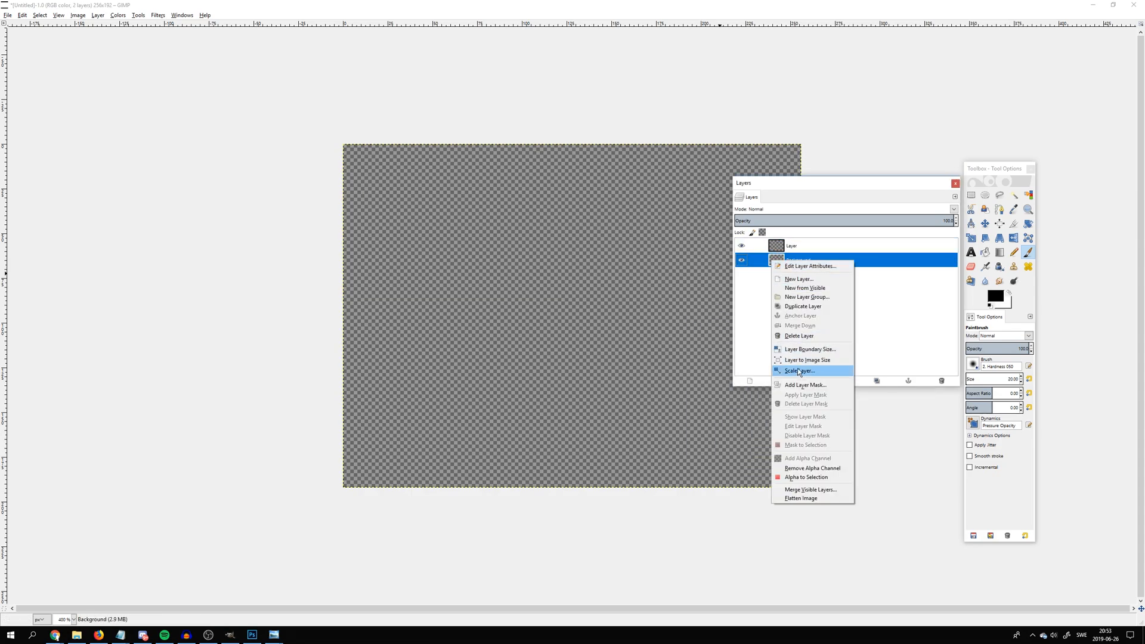
click(793, 266)
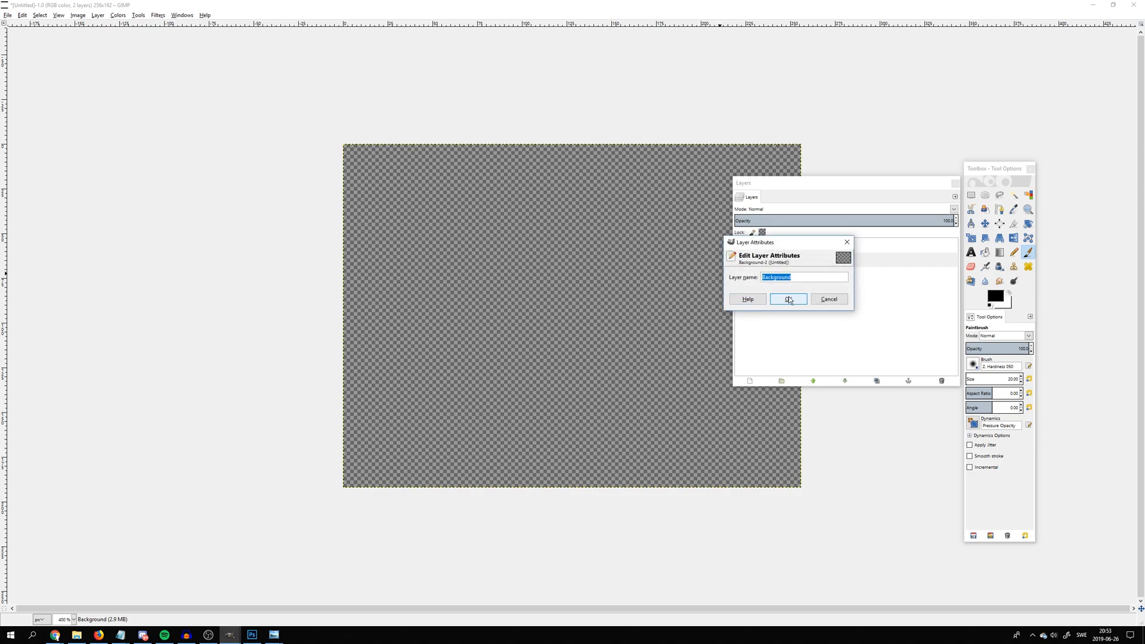
click(816, 299)
right_click(783, 259)
click(778, 270)
right_click(783, 262)
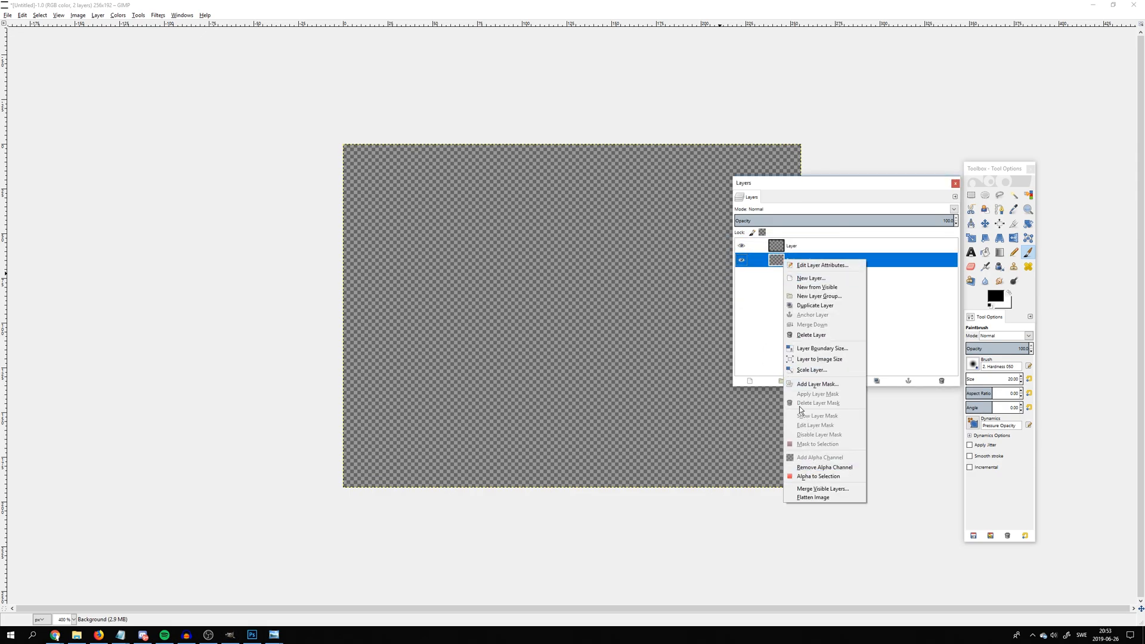
click(793, 334)
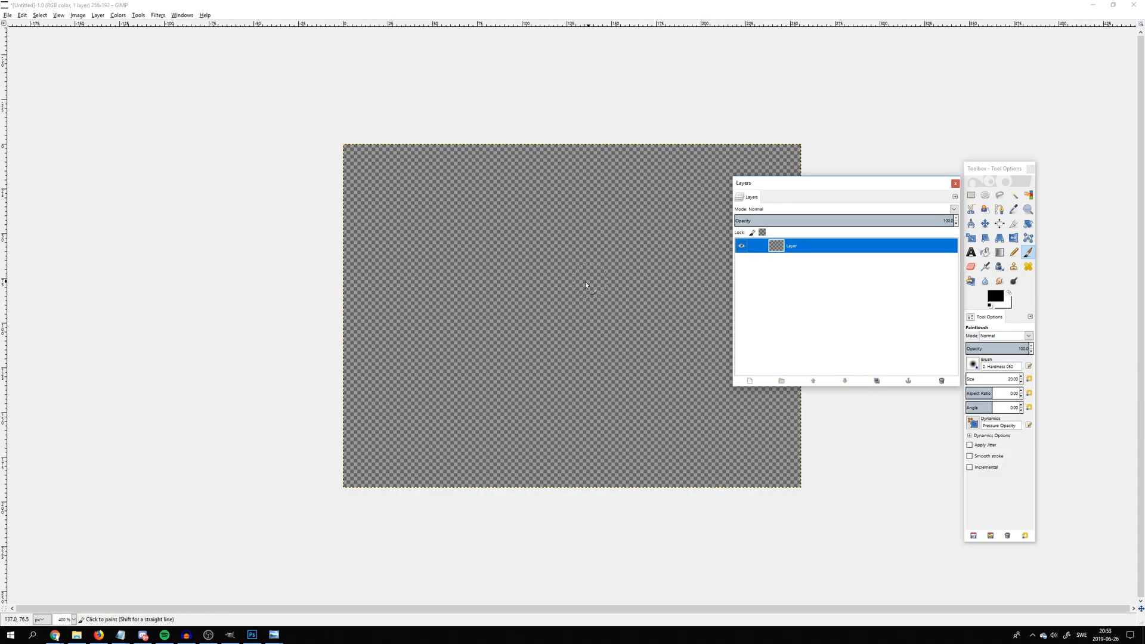
drag(821, 182, 858, 76)
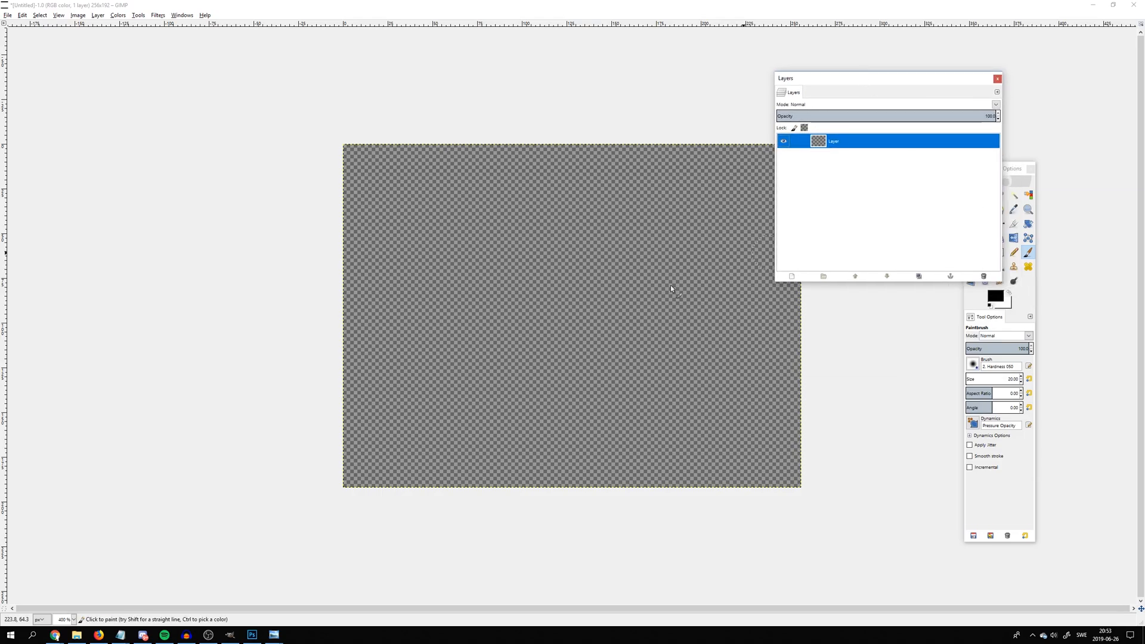
Set the foreground color to teal (38b8b0)
scroll(571, 309, up, 1)
click(996, 296)
click(985, 303)
drag(975, 291, 958, 279)
click(1017, 369)
mouse_move(485, 338)
mouse_down()
mouse_move(489, 306)
mouse_move(370, 428)
mouse_move(436, 322)
mouse_move(355, 426)
mouse_move(349, 465)
mouse_move(403, 369)
mouse_move(360, 570)
mouse_up()
click(355, 450)
drag(517, 341, 482, 363)
key(ctrl+z)
key(ctrl+z)
key(ctrl+z)
key(ctrl+z)
mouse_move(446, 291)
mouse_down()
mouse_move(431, 348)
mouse_move(459, 259)
mouse_move(416, 448)
mouse_move(428, 502)
mouse_up()
key(ctrl+z)
Paint a figure's torso, shoulders and both arms in teal across the lower half of the canvas
click(425, 368)
mouse_move(422, 380)
mouse_down()
mouse_move(394, 447)
mouse_move(382, 539)
mouse_up()
mouse_move(448, 363)
mouse_down()
mouse_move(484, 381)
mouse_move(517, 369)
mouse_move(479, 380)
mouse_move(489, 458)
mouse_move(536, 536)
mouse_move(553, 481)
mouse_move(522, 416)
mouse_move(571, 342)
mouse_move(615, 462)
mouse_move(607, 535)
mouse_move(567, 604)
mouse_move(591, 512)
mouse_move(632, 494)
mouse_move(642, 565)
mouse_move(617, 468)
mouse_move(646, 386)
mouse_move(659, 448)
mouse_move(728, 487)
mouse_move(676, 339)
mouse_move(679, 388)
mouse_up()
mouse_move(446, 340)
mouse_down()
mouse_move(502, 319)
mouse_move(570, 320)
mouse_move(578, 348)
mouse_move(619, 356)
mouse_up()
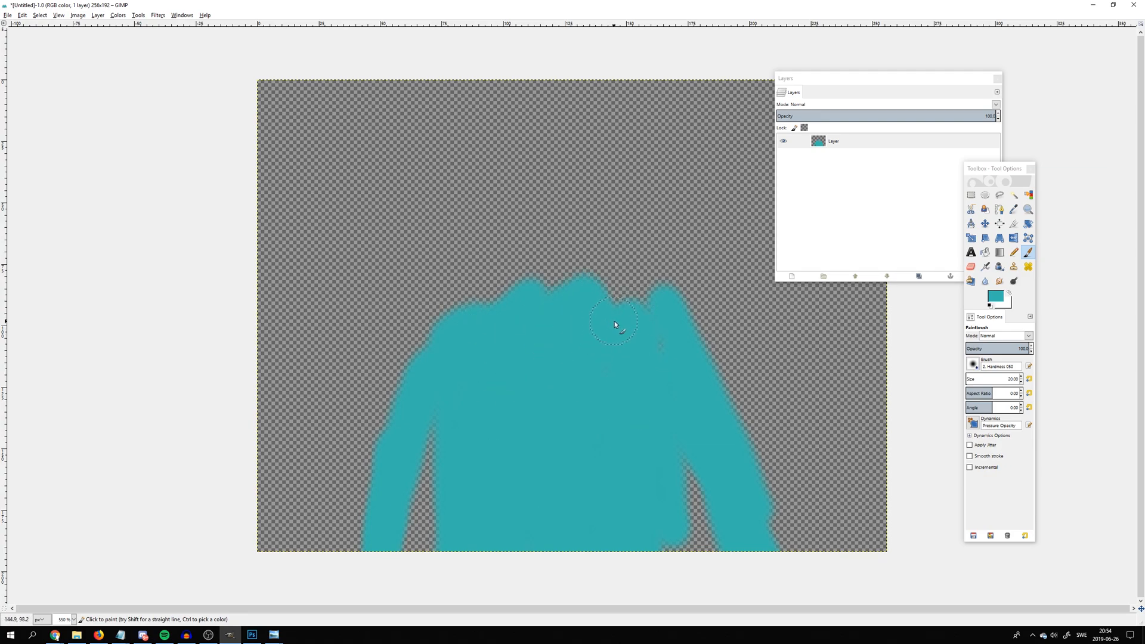
Set the foreground color to bright green and paint a filled oval head above the teal body
click(996, 297)
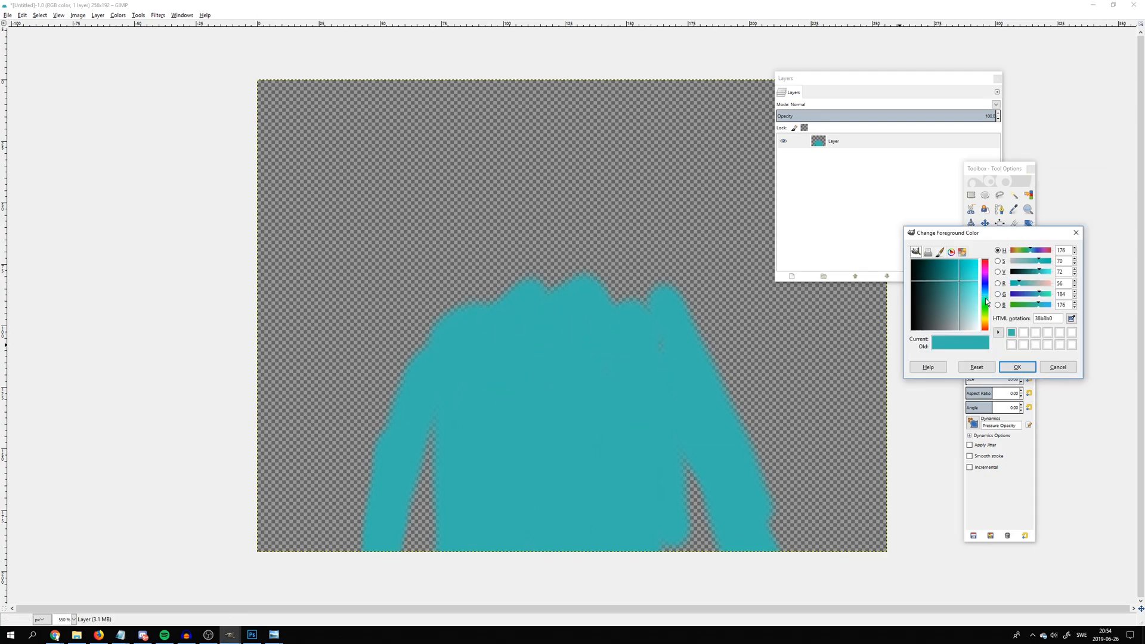
click(986, 294)
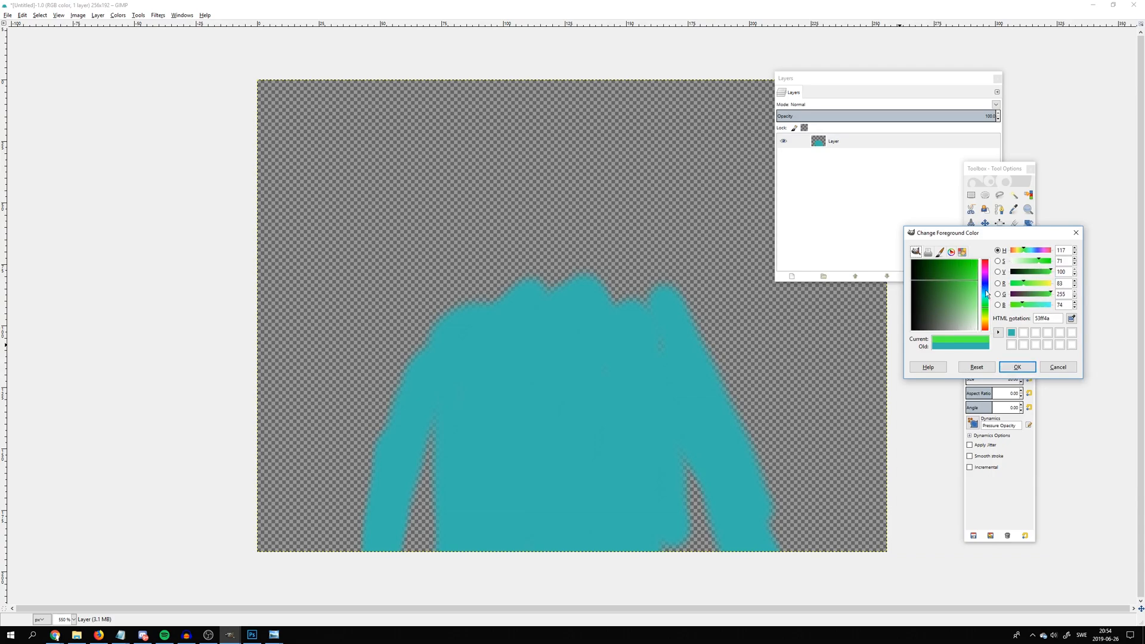
click(1009, 369)
mouse_move(572, 298)
mouse_down()
mouse_move(493, 283)
mouse_move(530, 156)
mouse_move(592, 207)
mouse_move(570, 287)
mouse_move(522, 218)
mouse_move(509, 330)
mouse_move(535, 211)
mouse_move(559, 191)
mouse_move(555, 320)
mouse_move(532, 312)
mouse_up()
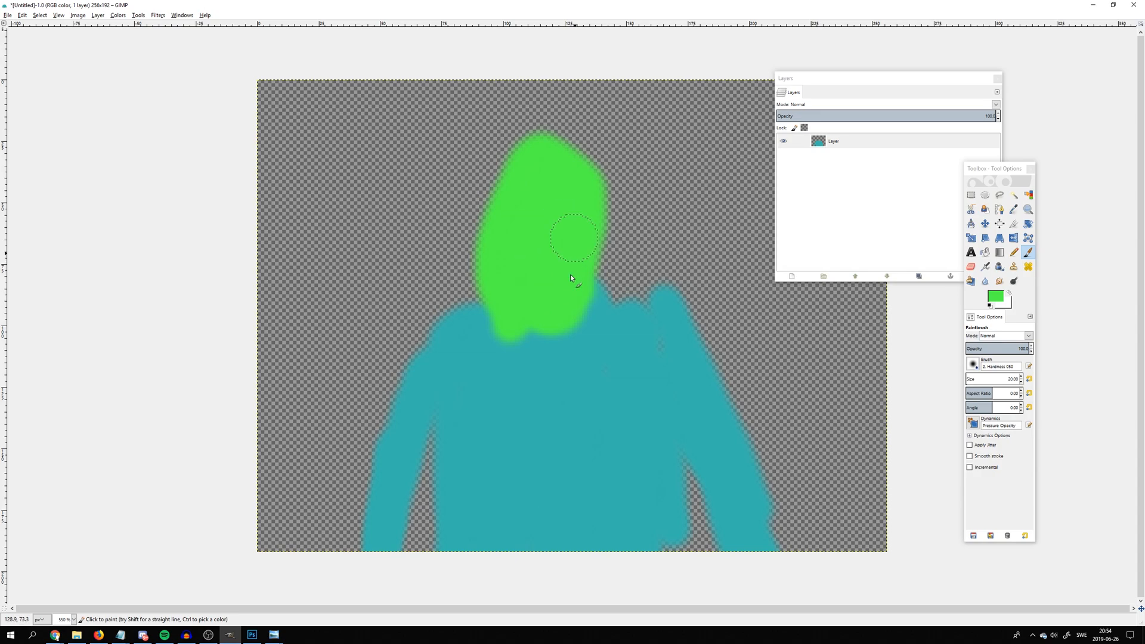
Set the foreground color to pink and paint scattered spots and thick streaks over the teal torso and arms
scroll(583, 286, down, 4)
scroll(584, 298, up, 4)
click(993, 297)
drag(986, 291, 985, 269)
click(1017, 367)
click(489, 367)
click(538, 365)
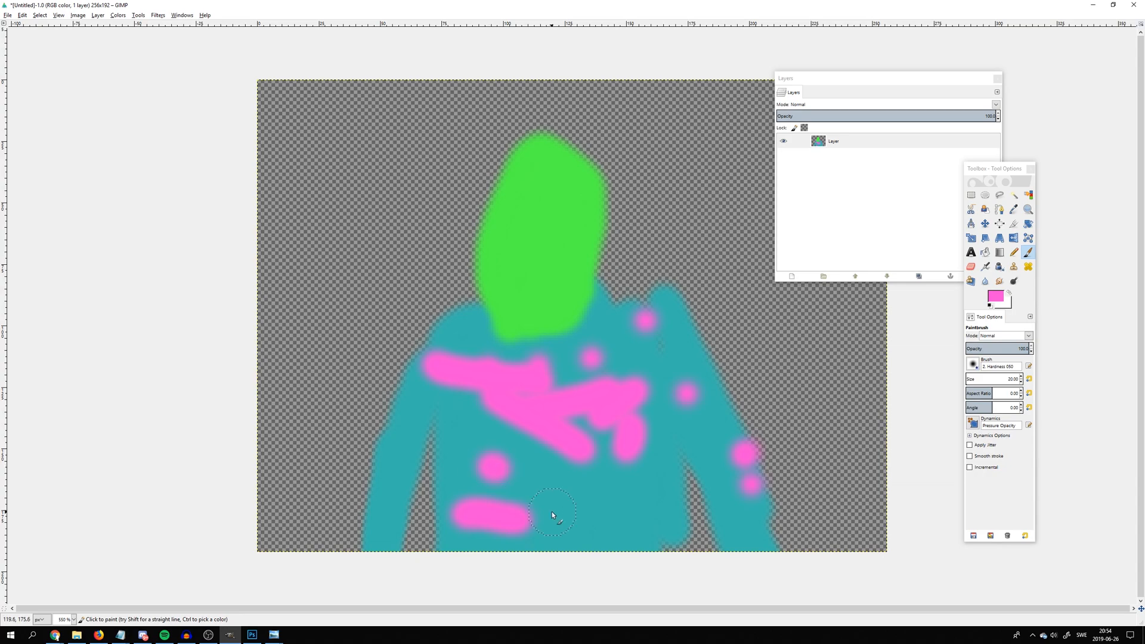
click(380, 426)
Set the foreground color to black (000000)
scroll(618, 403, down, 1)
scroll(620, 406, up, 3)
scroll(672, 410, down, 3)
click(995, 296)
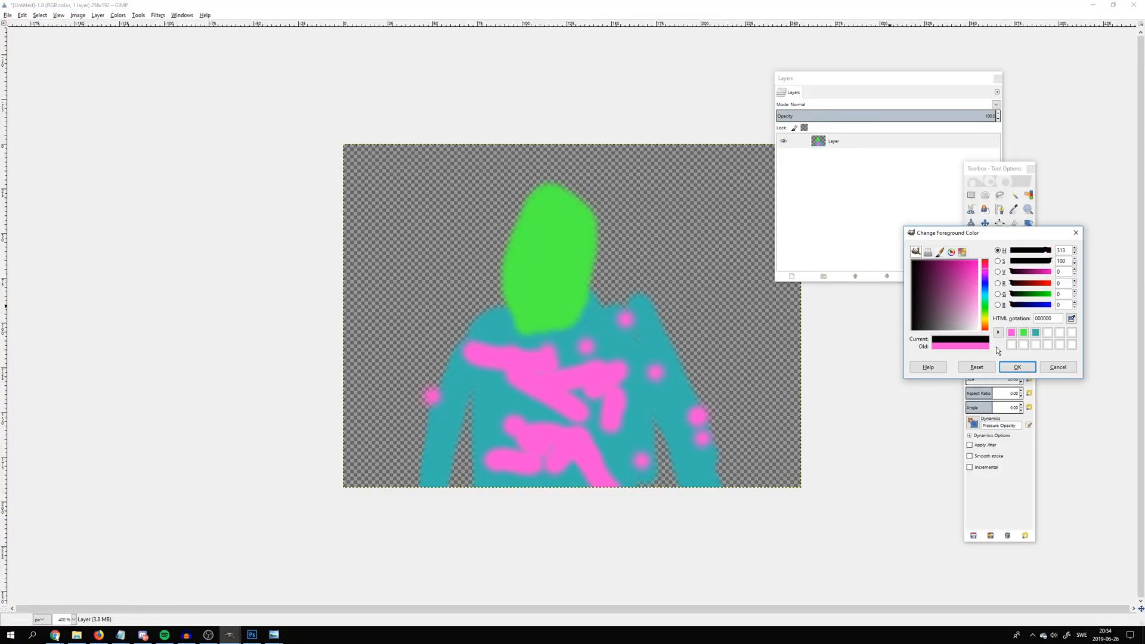
click(1018, 366)
Undo a trial Pencil mark, return to the Paintbrush and set the brush size to 1.00
key(4)
key(n)
click(460, 211)
key(ctrl+z)
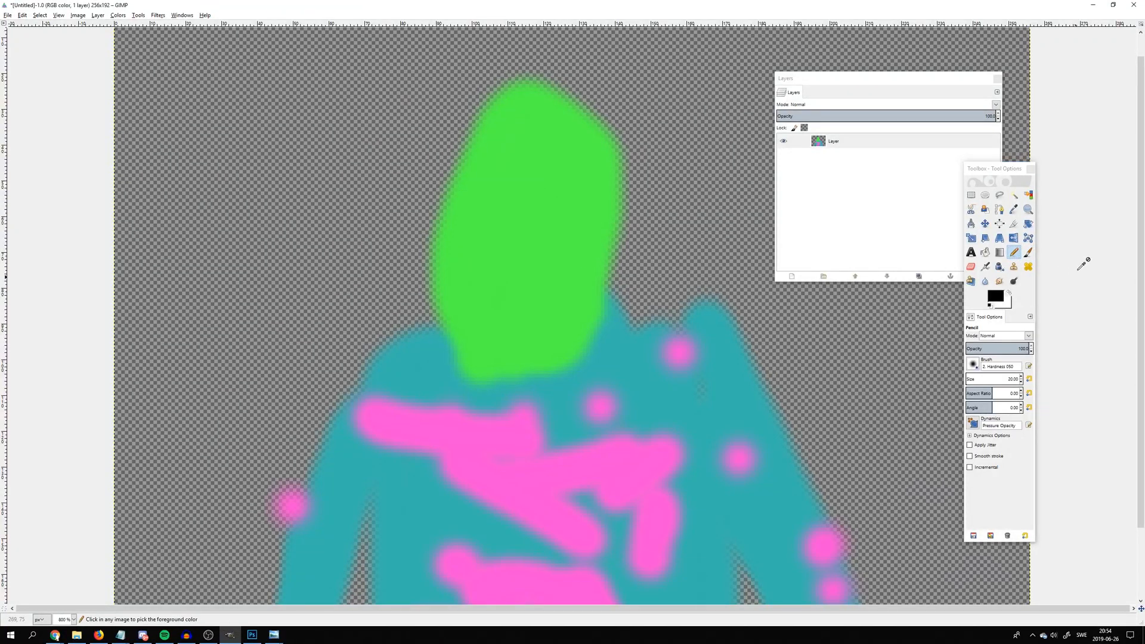
click(1027, 253)
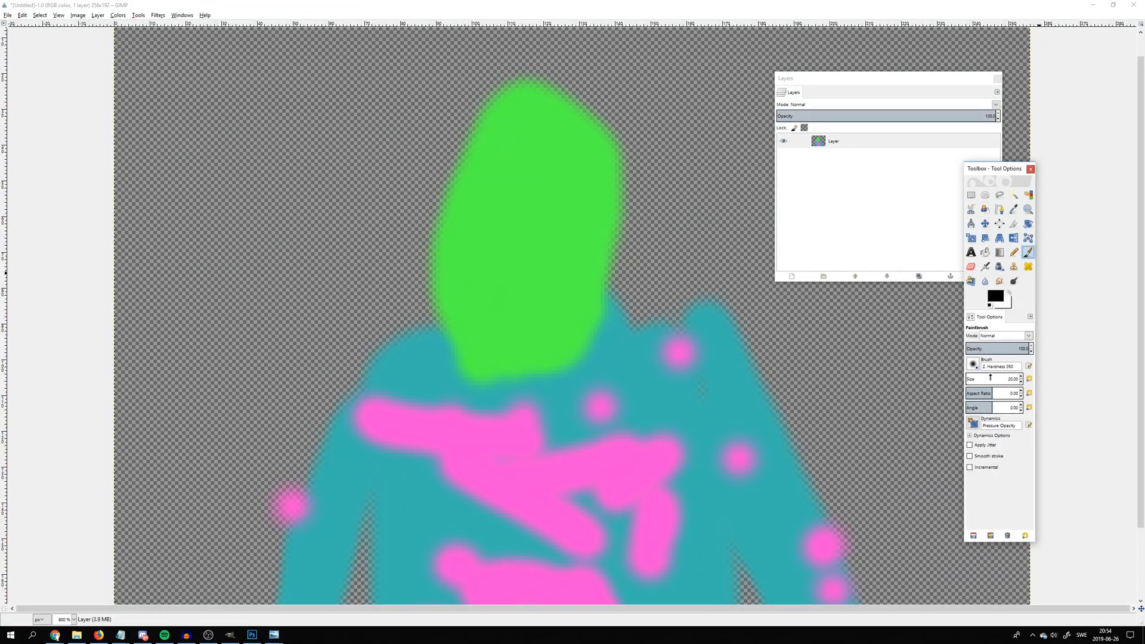
drag(973, 378, 963, 379)
Draw thin black outlines of two eyes and a nose and a straight mouth line on the green head
mouse_move(466, 213)
mouse_down()
mouse_move(506, 215)
mouse_move(504, 253)
mouse_up()
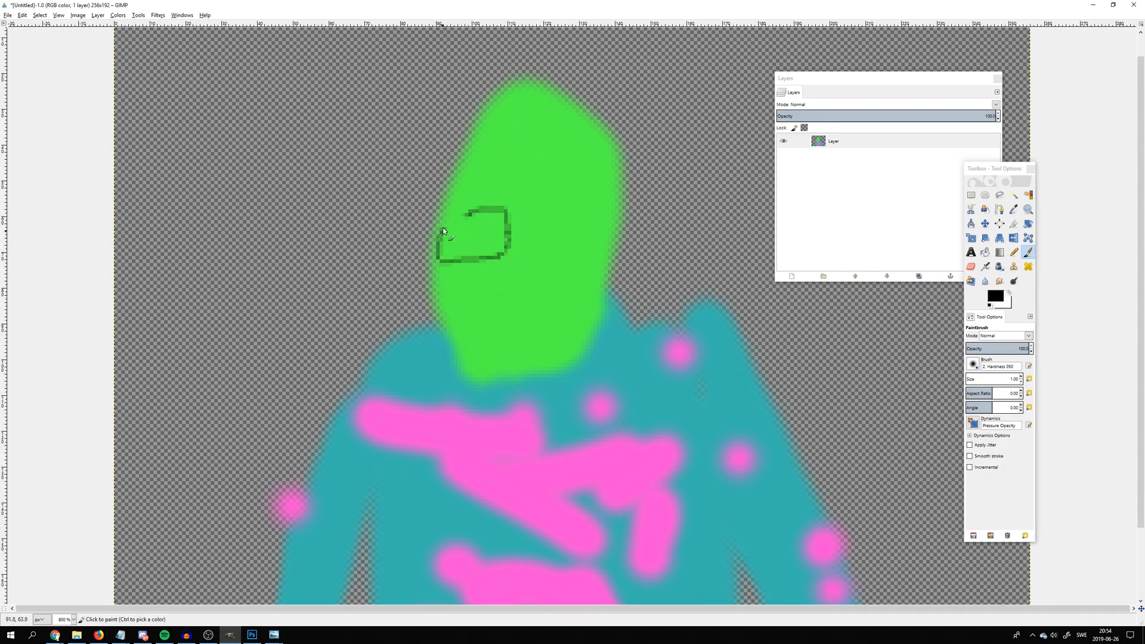
drag(558, 206, 601, 244)
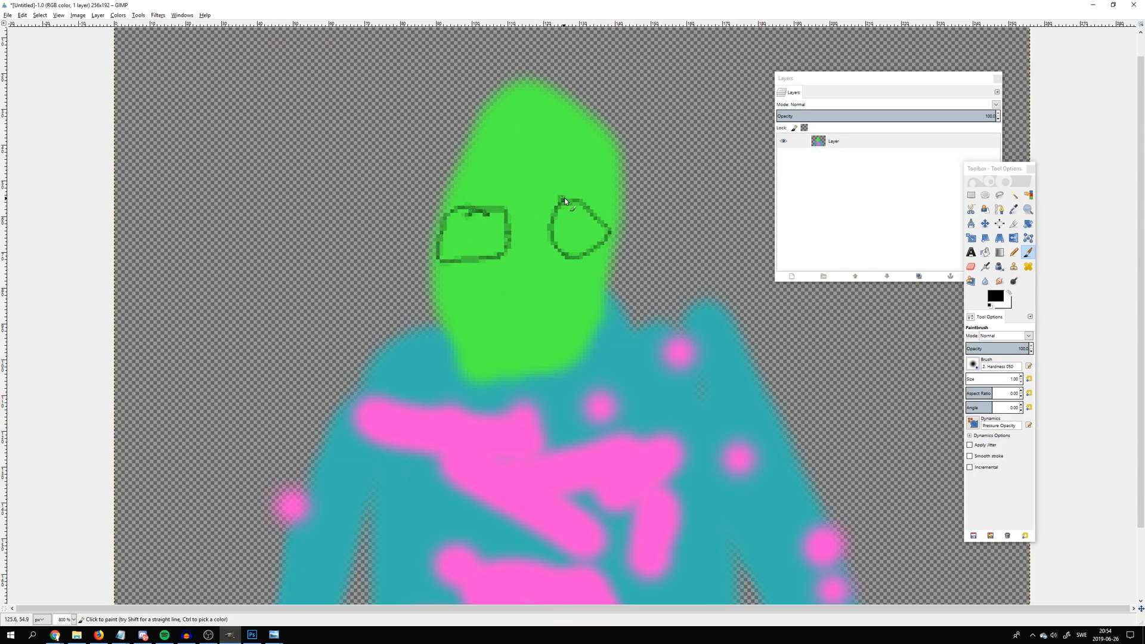
drag(530, 340, 585, 337)
drag(535, 292, 539, 277)
key(ctrl+z)
click(519, 247)
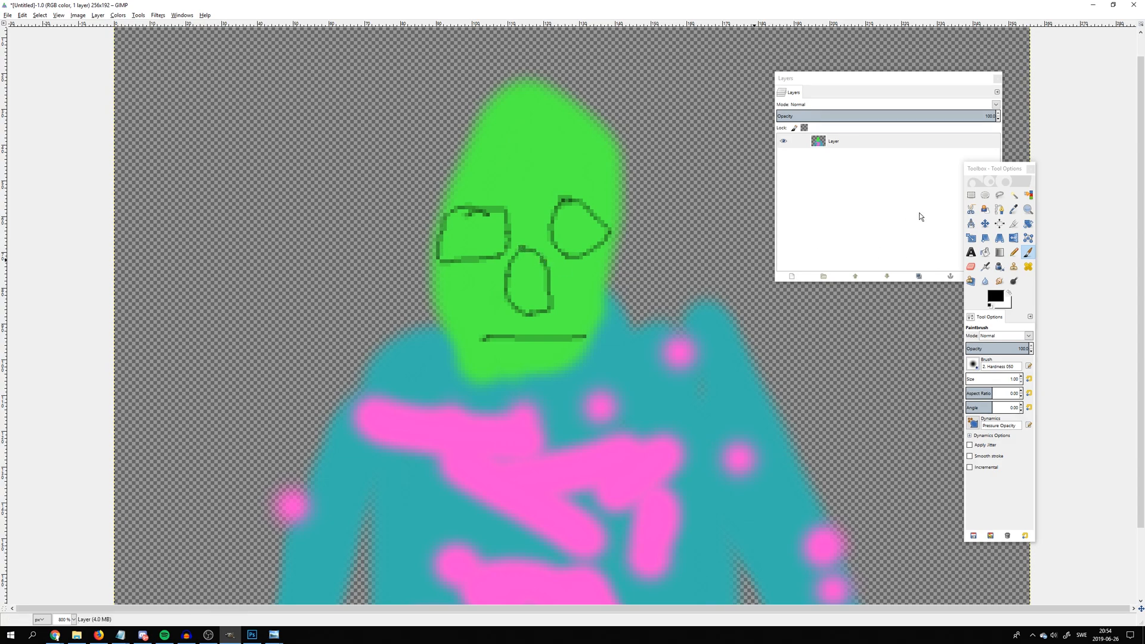
Set the foreground color to bright red
click(994, 295)
click(995, 297)
drag(948, 283, 1049, 228)
click(1017, 367)
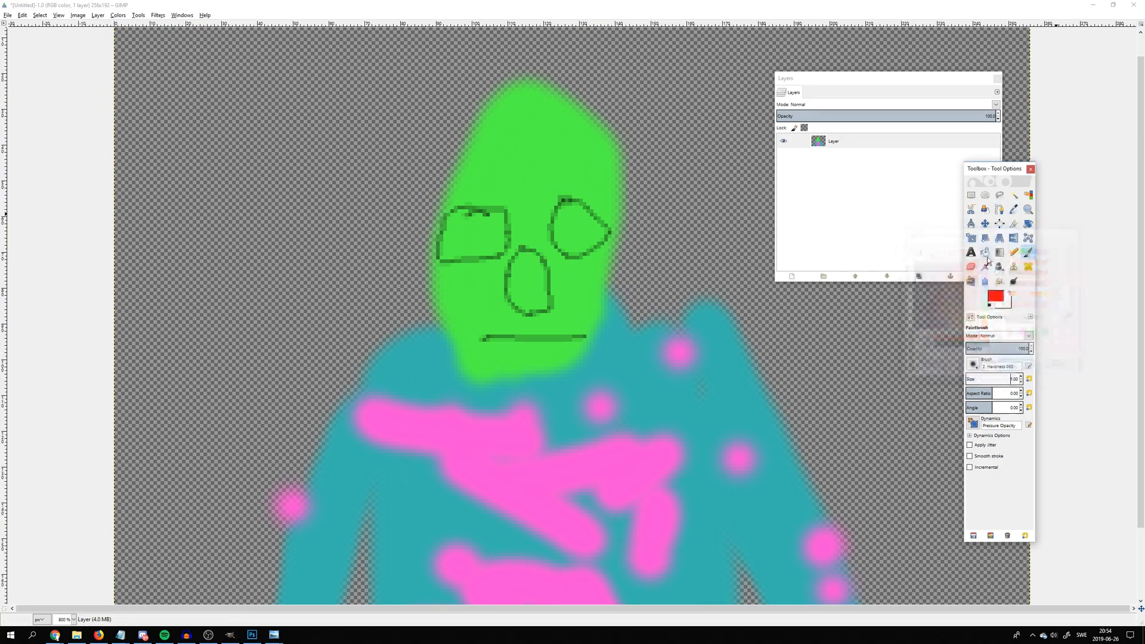
Fill the inside of both outlined eyes with red using Bucket Fill
click(985, 252)
click(474, 234)
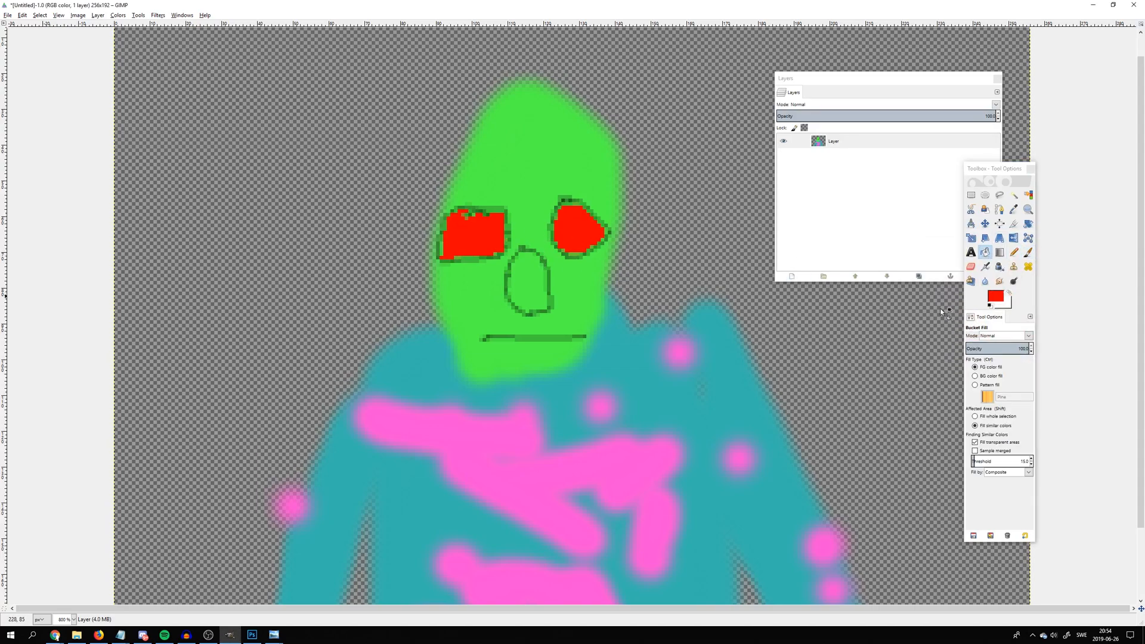
scroll(646, 324, down, 3)
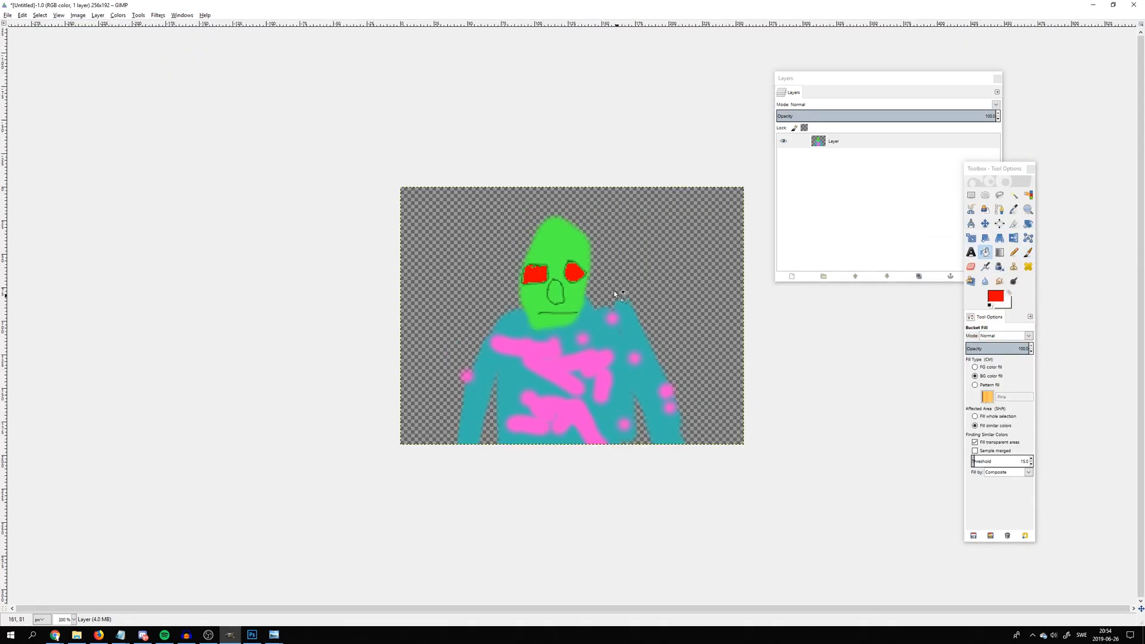
Paint thin, messy red hair strokes across the top of the green head with the Paintbrush
scroll(647, 324, up, 4)
click(1029, 255)
scroll(452, 210, up, 3)
mouse_move(456, 177)
mouse_down()
mouse_move(425, 197)
mouse_move(489, 224)
mouse_up()
mouse_move(426, 203)
mouse_down()
mouse_move(334, 227)
mouse_move(413, 244)
mouse_move(479, 192)
mouse_move(572, 238)
mouse_move(682, 203)
mouse_up()
scroll(660, 212, down, 5)
scroll(552, 212, up, 4)
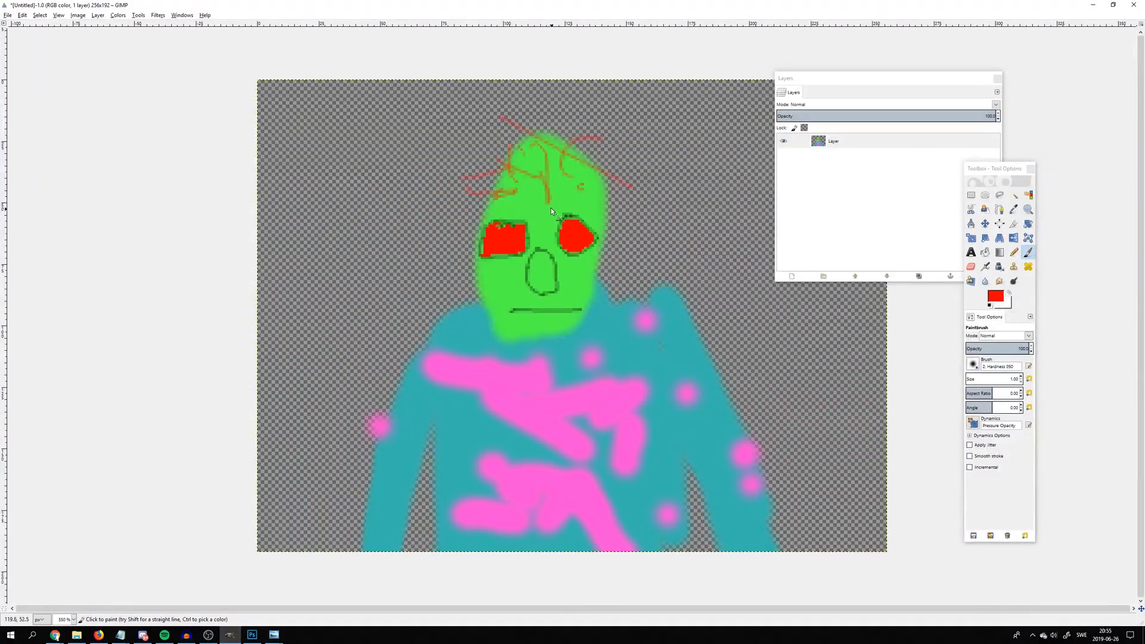
drag(524, 185, 520, 208)
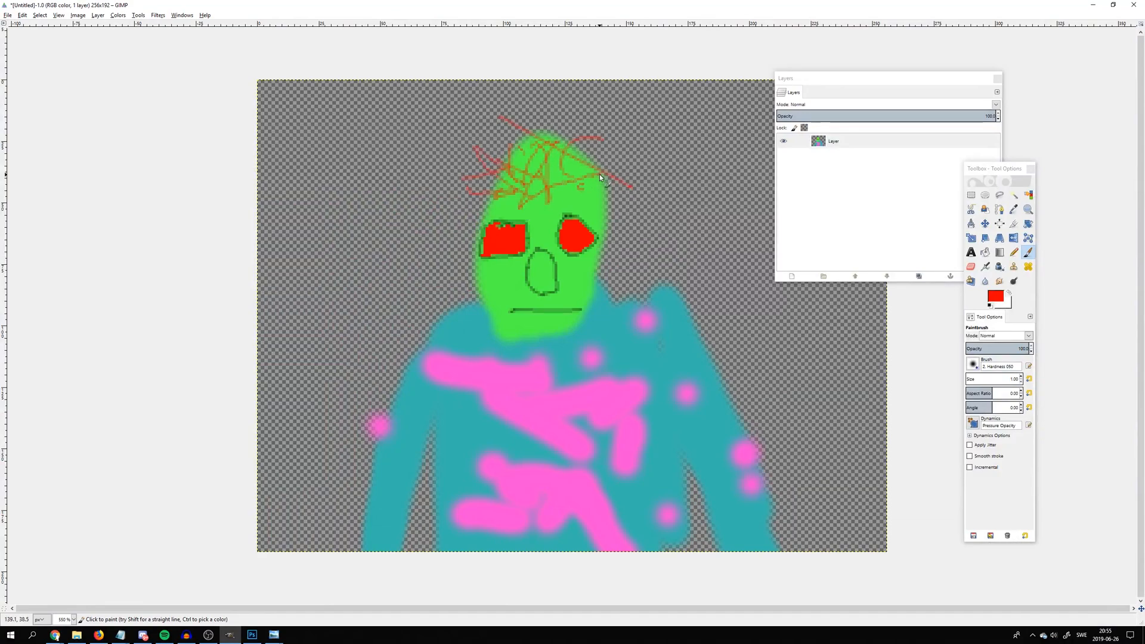
scroll(792, 362, down, 3)
scroll(781, 351, up, 2)
scroll(736, 327, down, 4)
scroll(729, 329, up, 3)
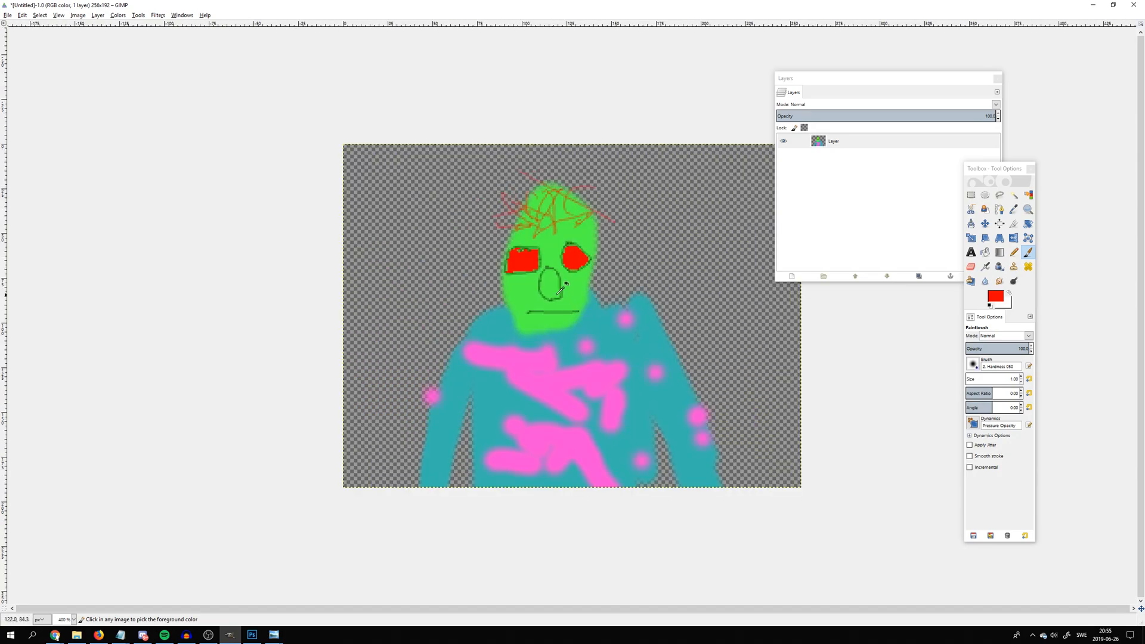
scroll(721, 401, up, 1)
scroll(720, 401, down, 1)
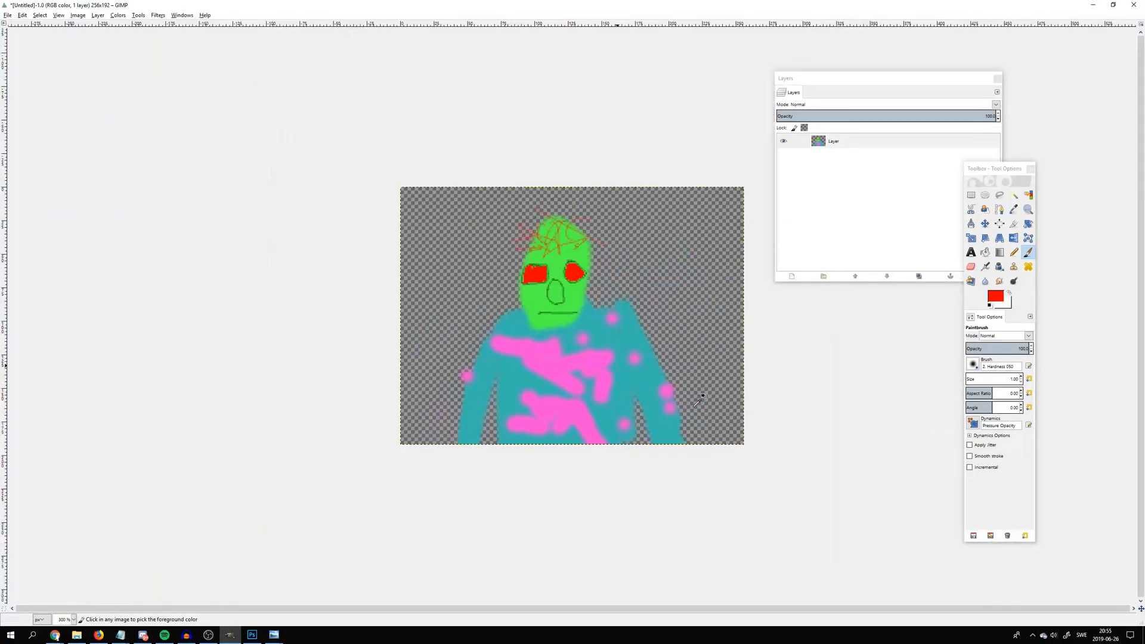
scroll(695, 364, down, 2)
scroll(721, 375, up, 4)
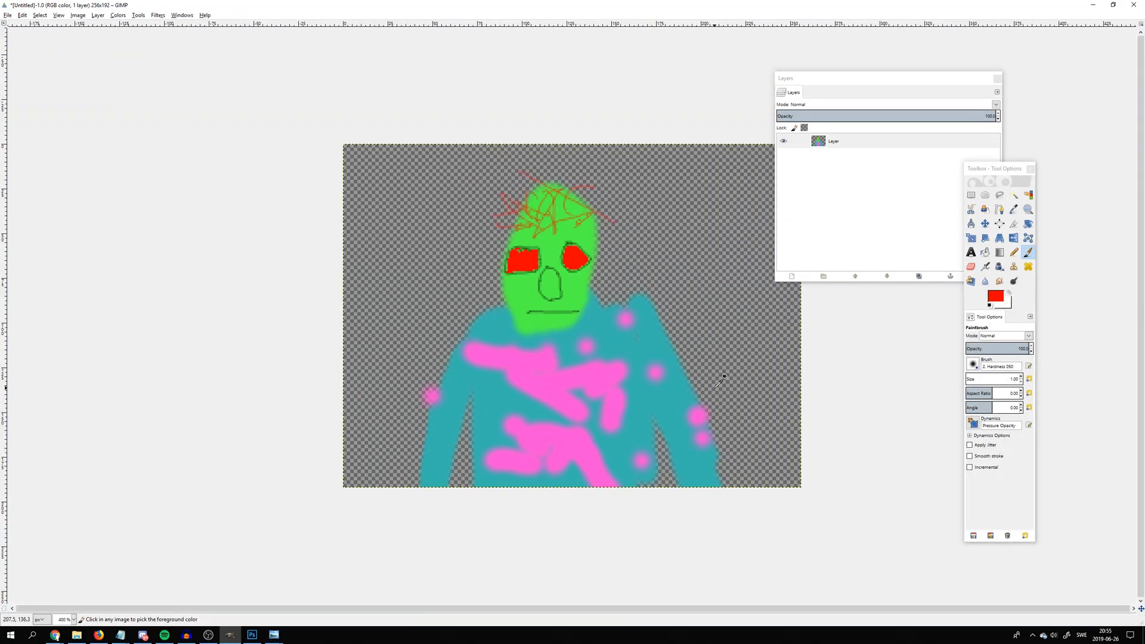
Duplicate the original character layer twice
click(853, 141)
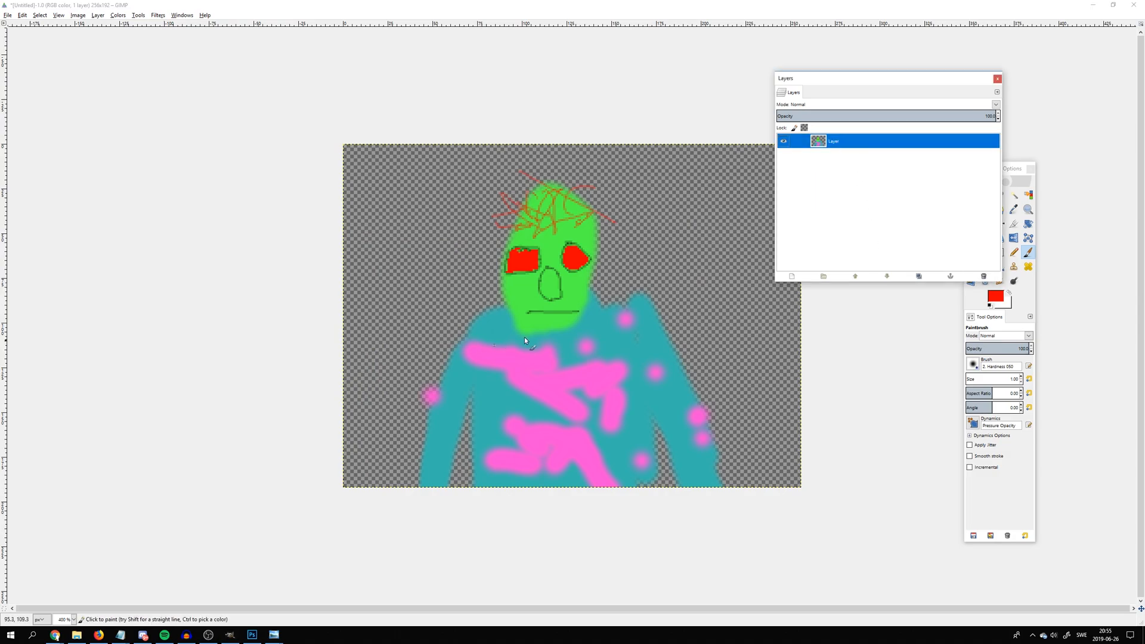
right_click(830, 145)
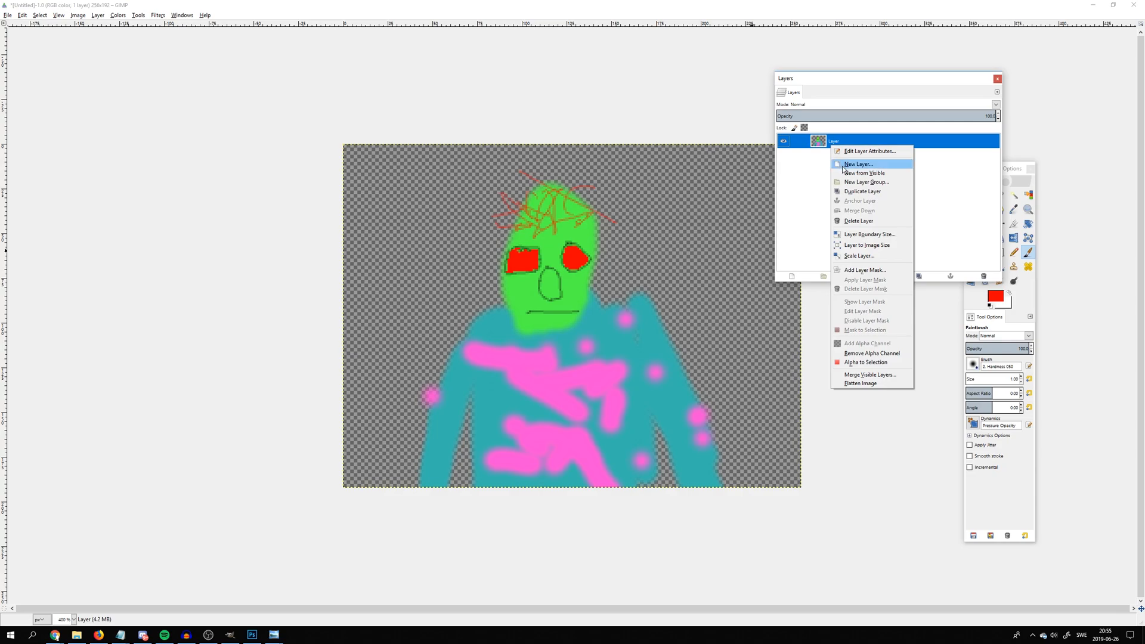
click(846, 195)
right_click(830, 154)
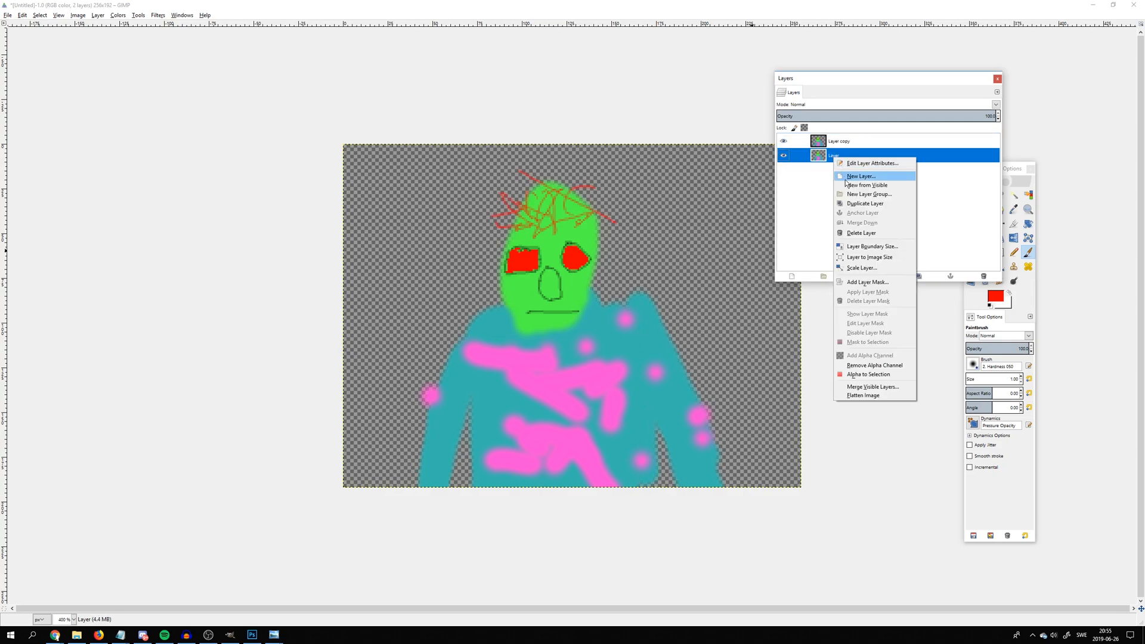
click(847, 206)
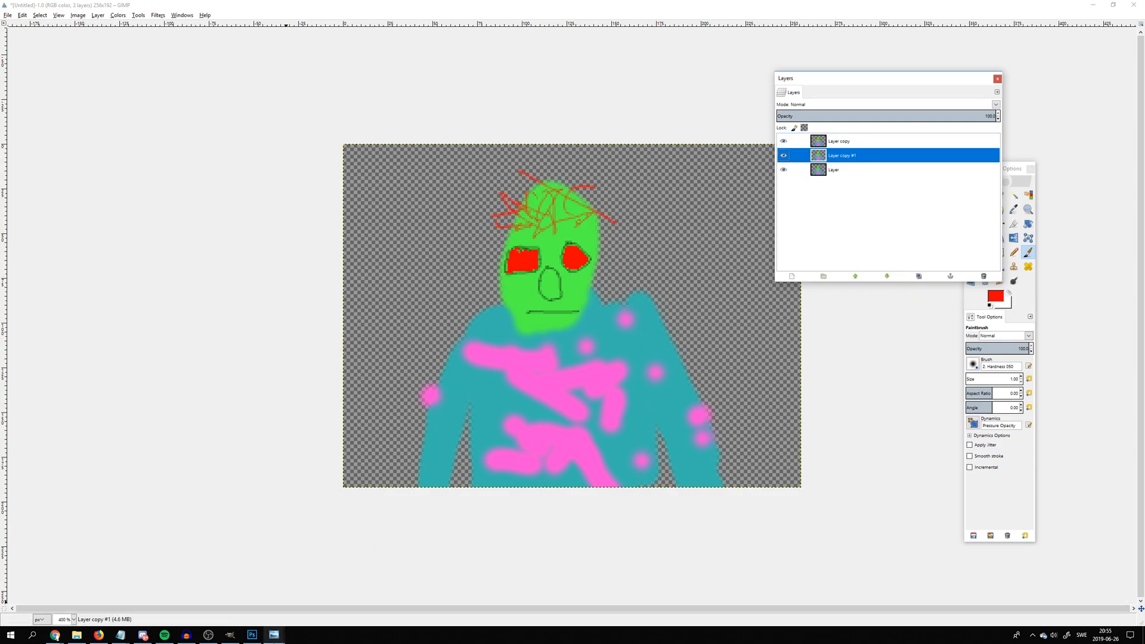
Switch to Windows Photo Viewer and arrange the talking.png and not talking.png windows side by side
click(273, 634)
click(298, 614)
click(275, 633)
click(275, 633)
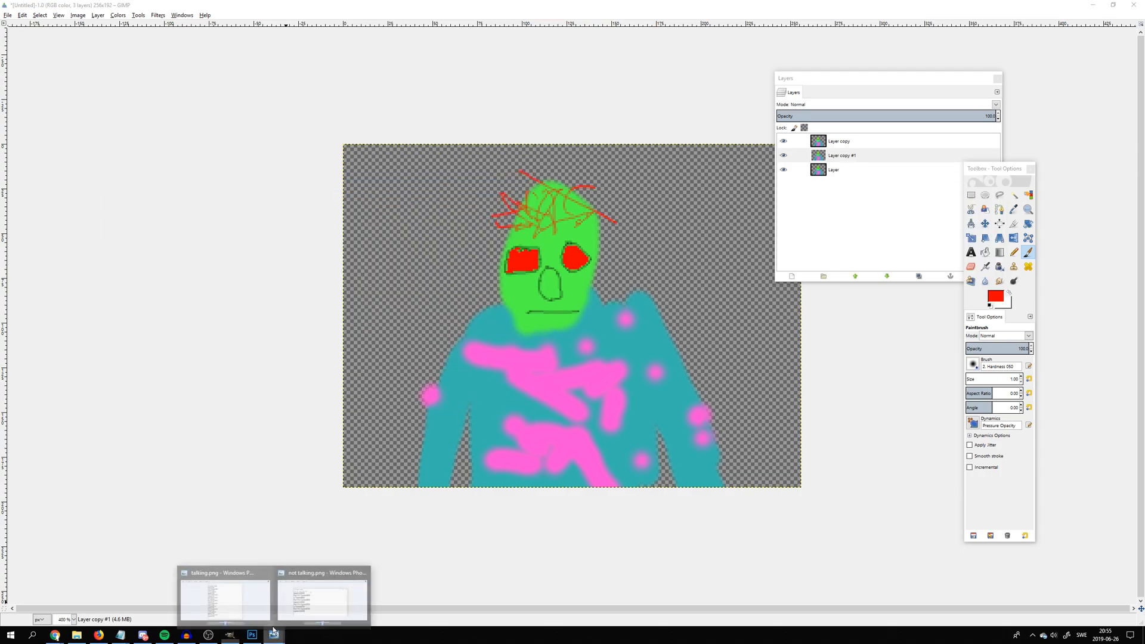
click(257, 607)
click(275, 633)
click(304, 614)
drag(423, 173, 342, 181)
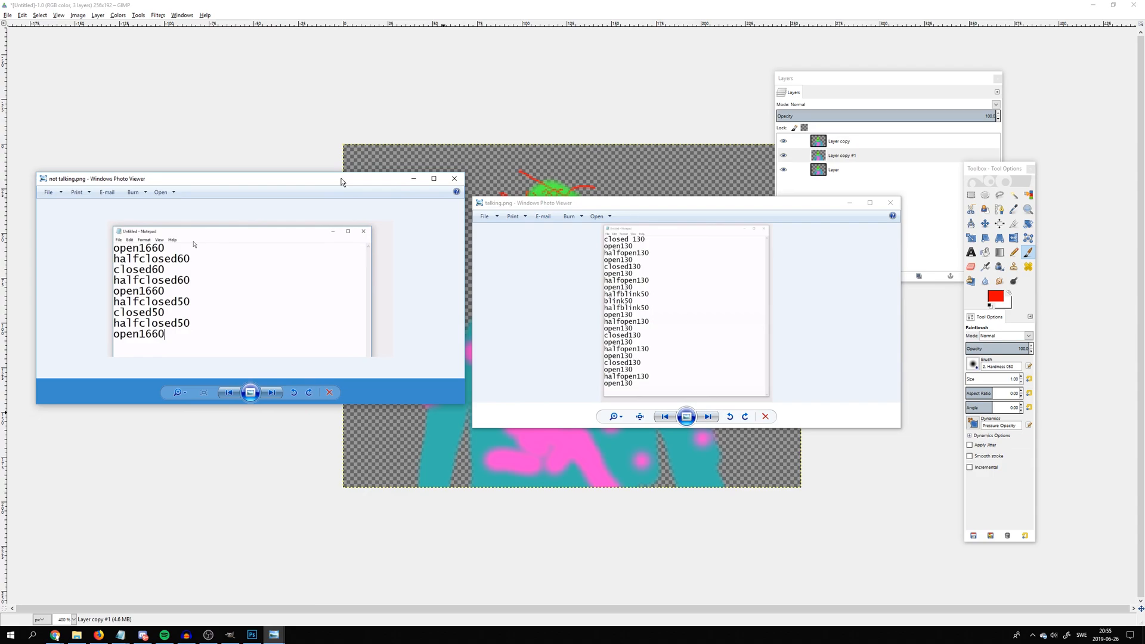
Read the frame names and timings in not talking.png and talking.png, and minimize both image windows
click(685, 322)
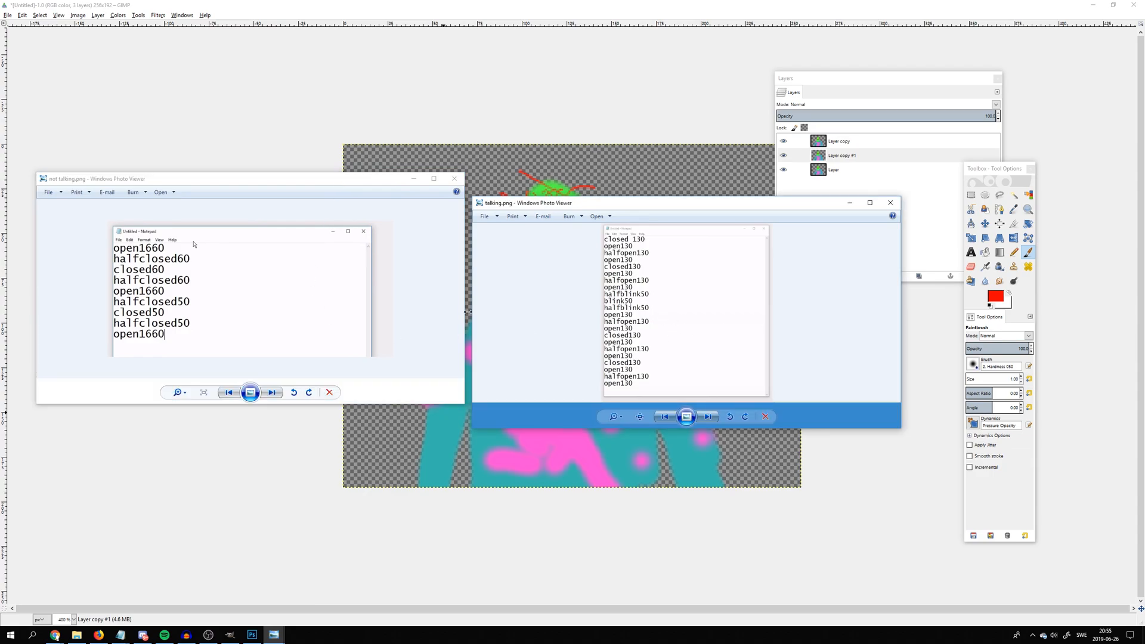
click(194, 243)
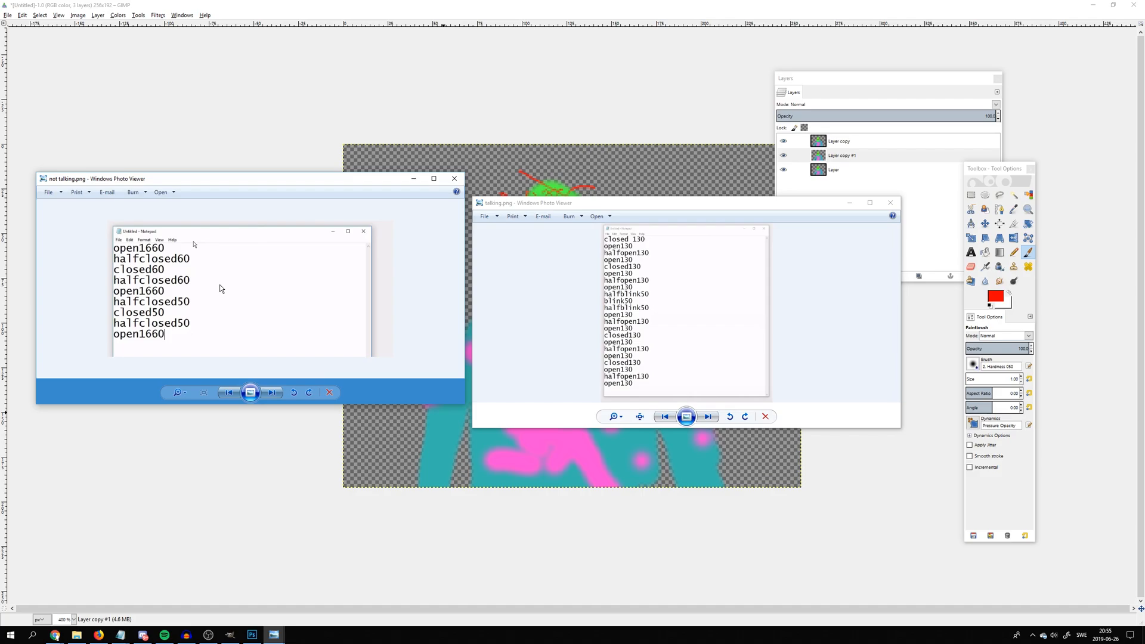
click(635, 266)
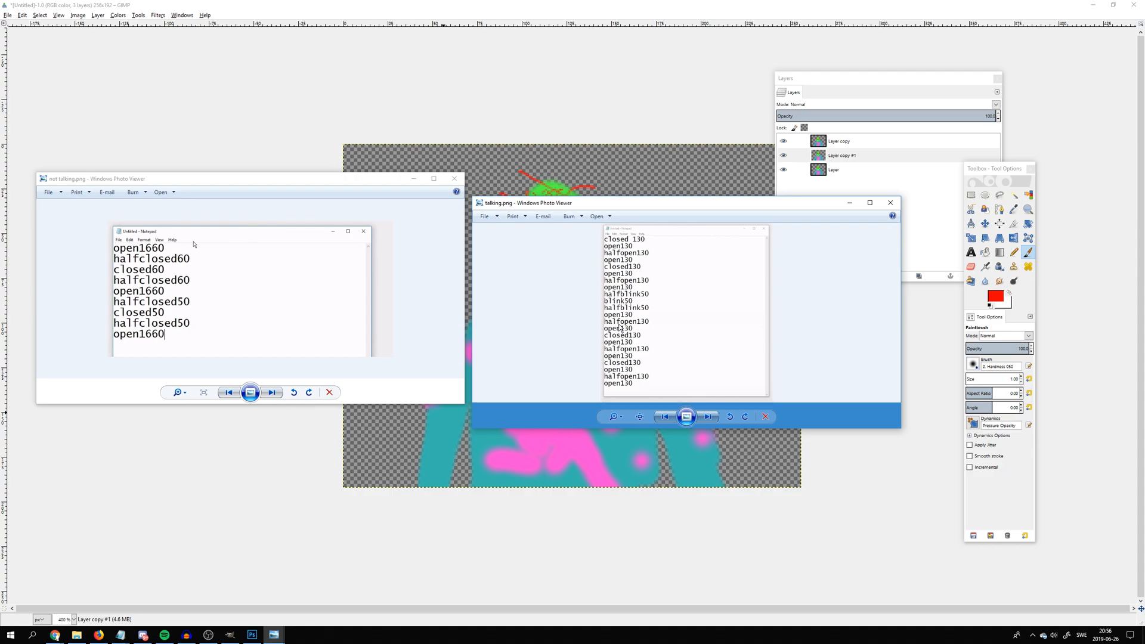
click(850, 203)
click(413, 178)
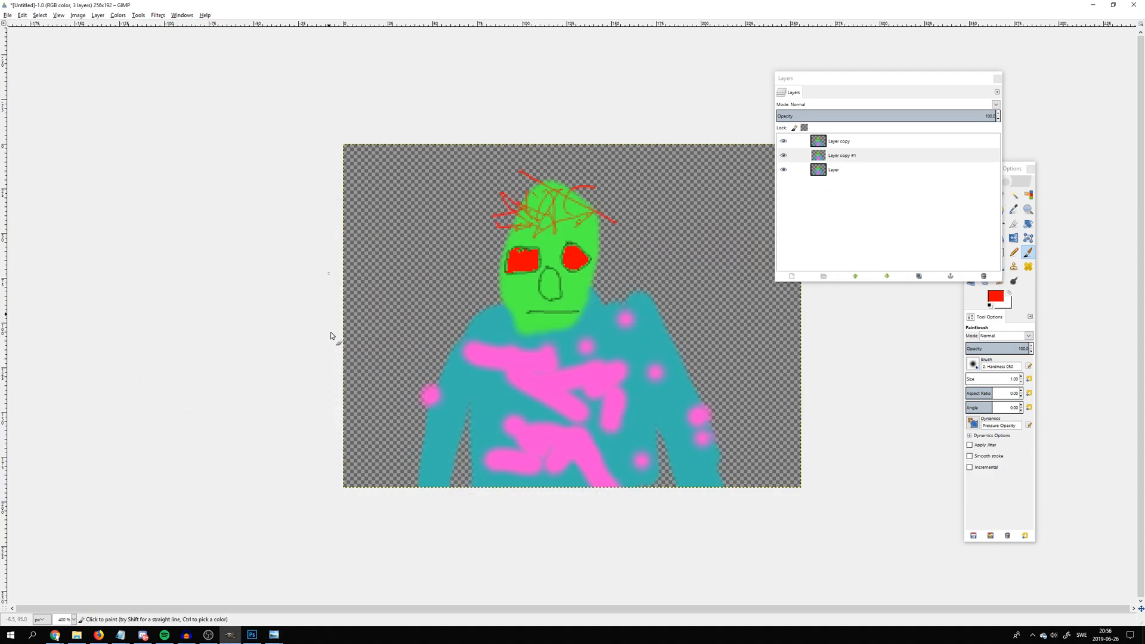
key(minus)
scroll(550, 256, up, 3)
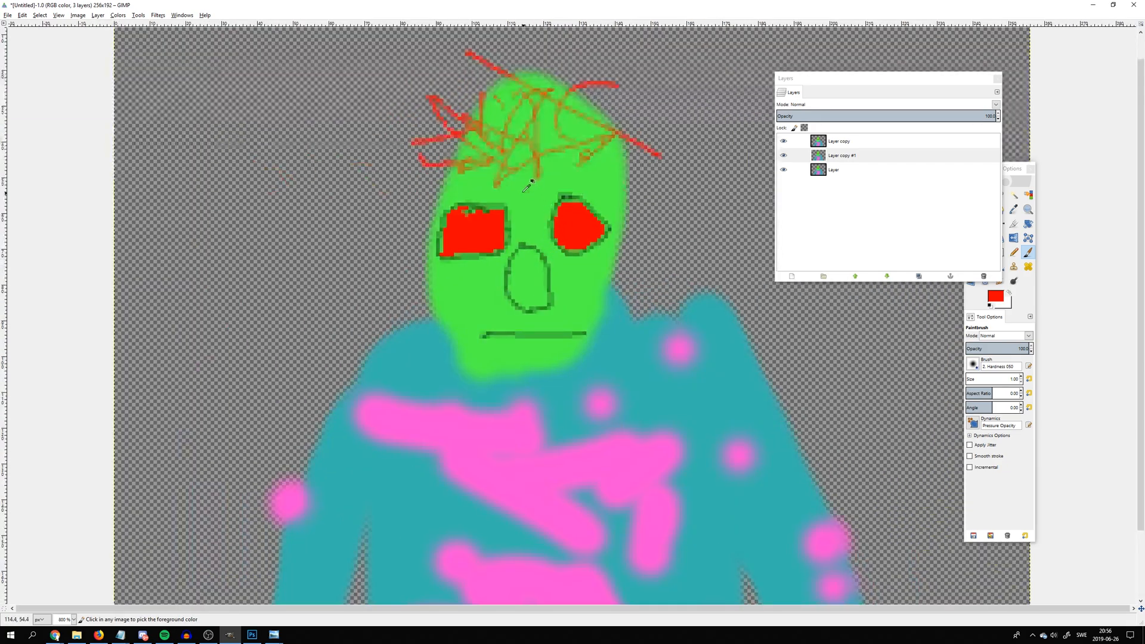
scroll(550, 257, down, 2)
key(plus)
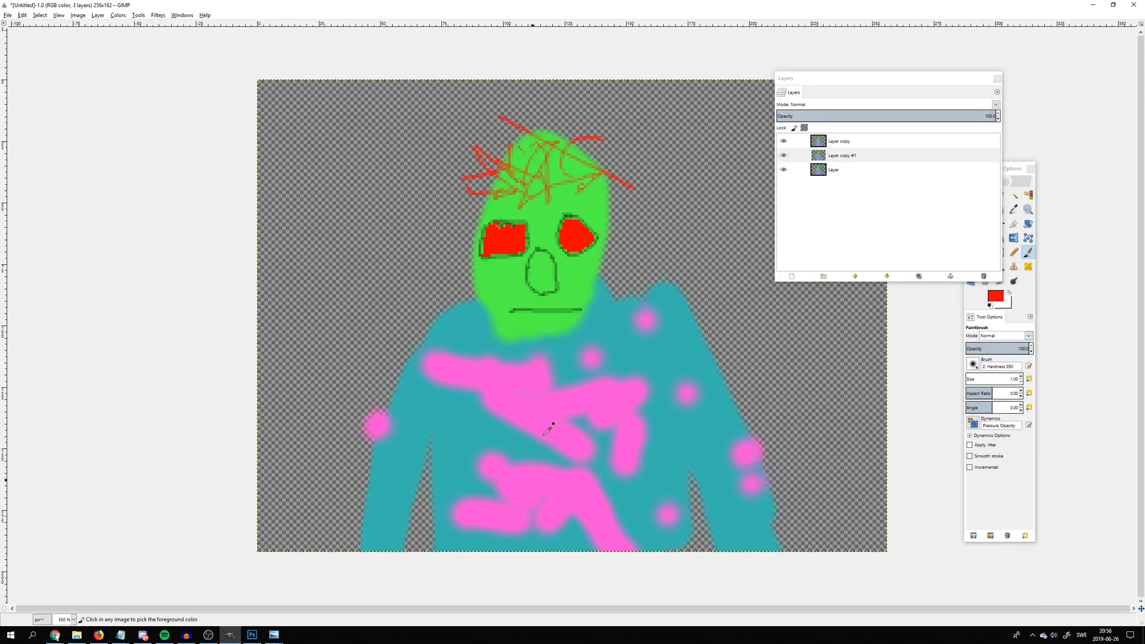
key(minus)
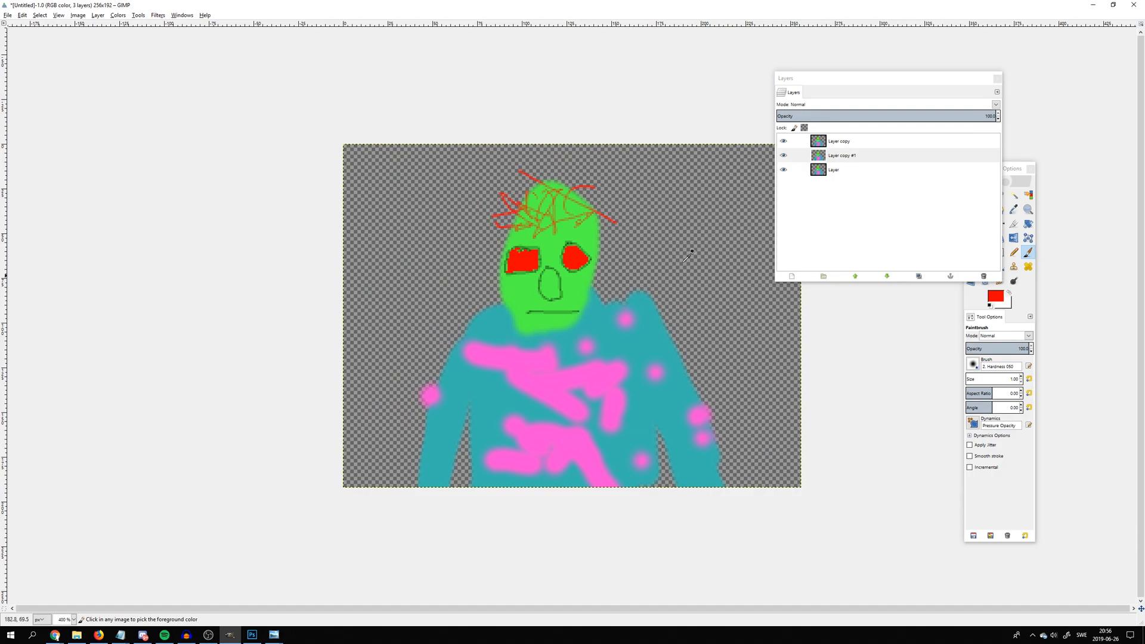
Make two more duplicates of the lowest layer in the stack
click(834, 170)
right_click(835, 172)
click(868, 217)
click(838, 184)
right_click(837, 184)
click(868, 228)
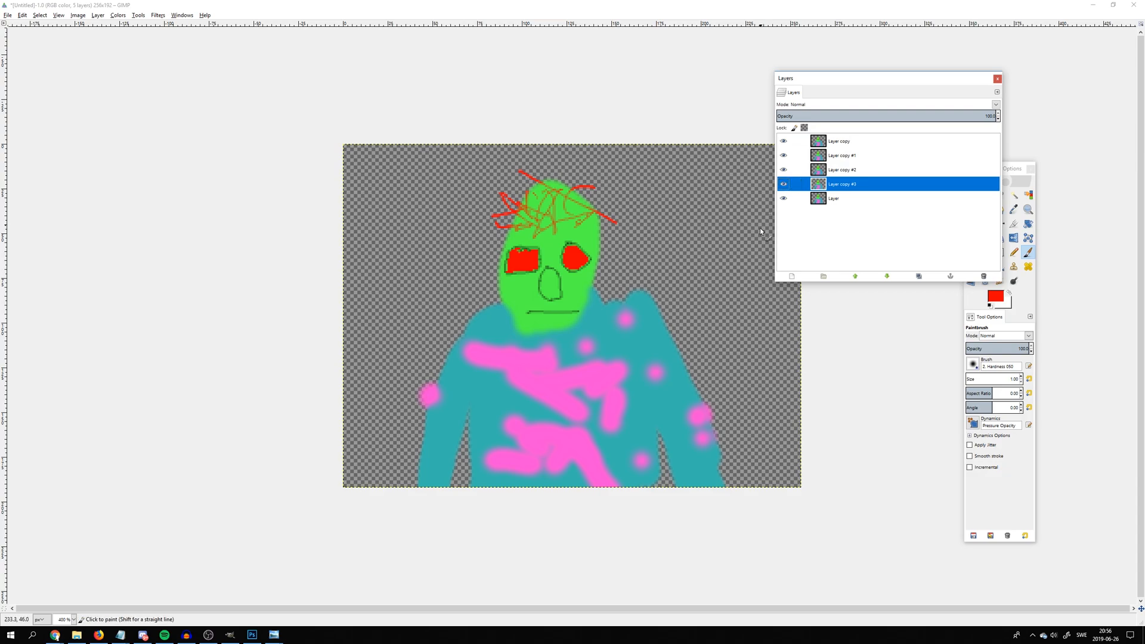
key(plus)
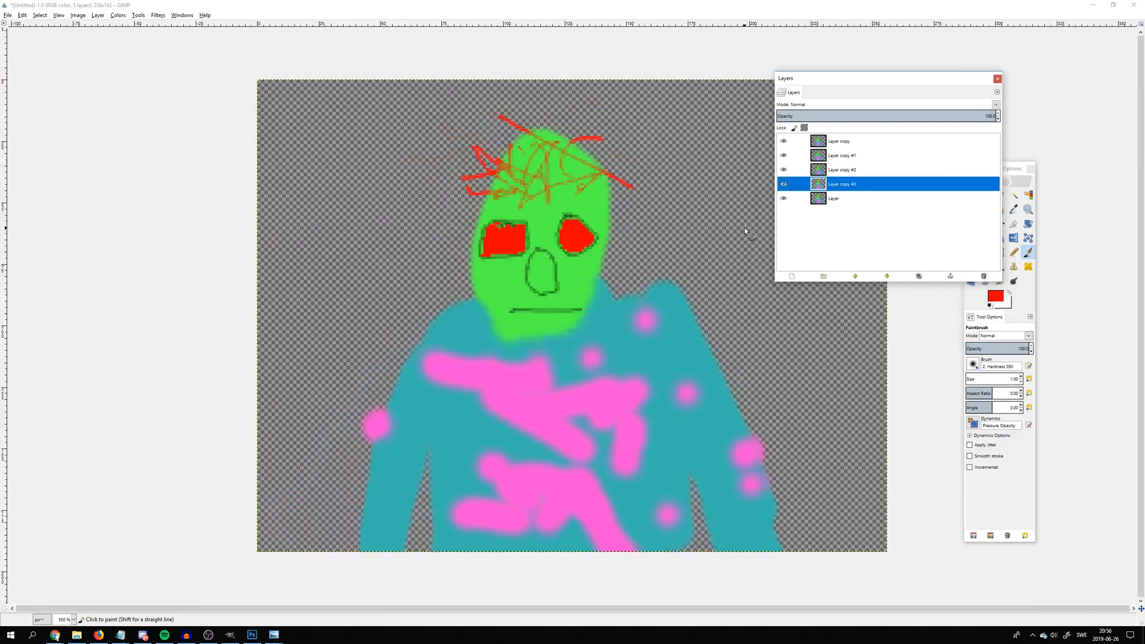
key(plus)
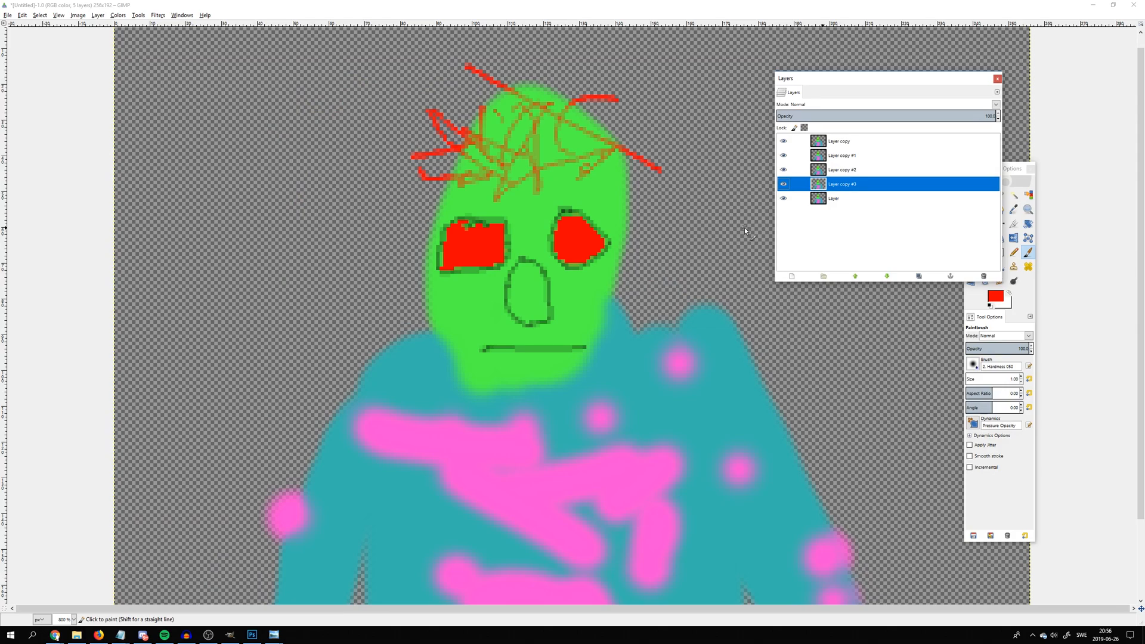
scroll(744, 227, up, 2)
scroll(358, 308, down, 4)
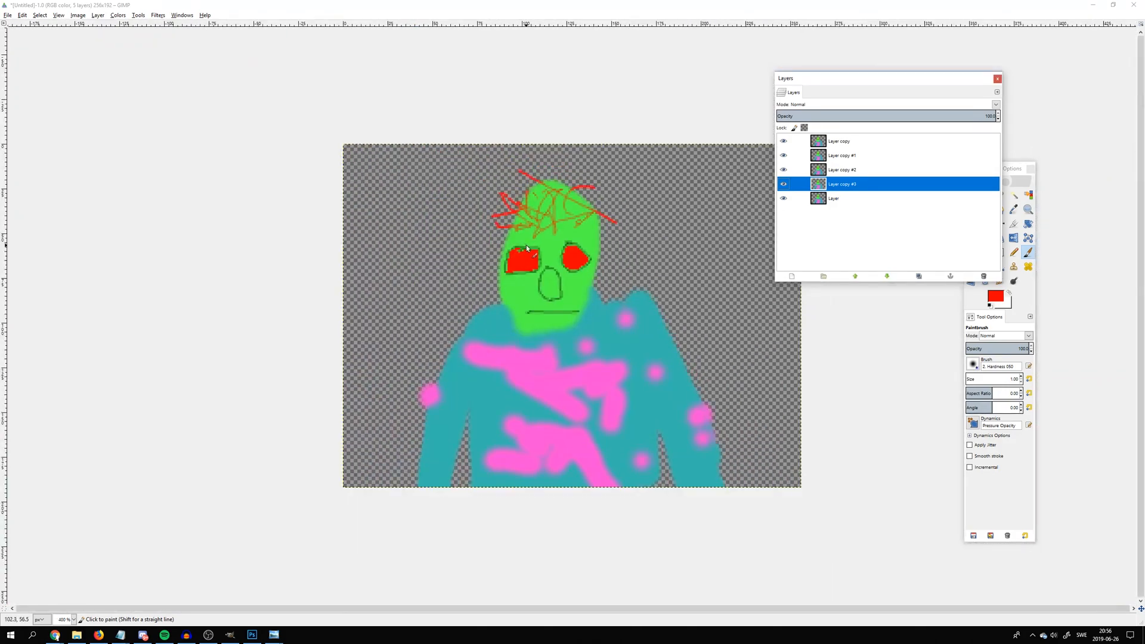
scroll(525, 259, up, 5)
scroll(460, 216, down, 3)
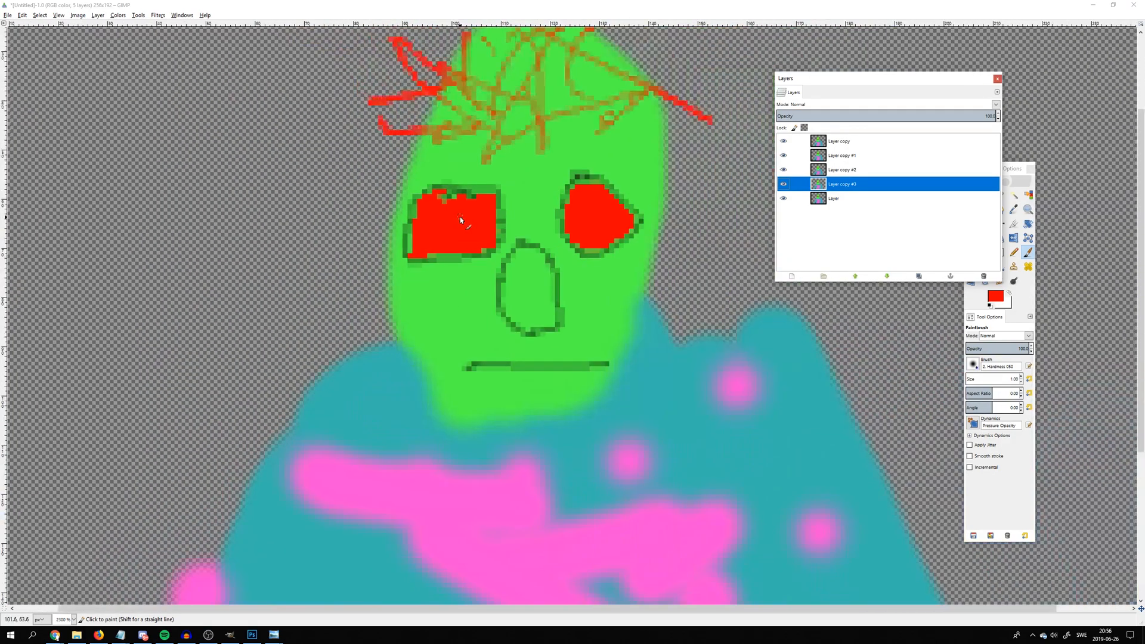
scroll(509, 256, down, 1)
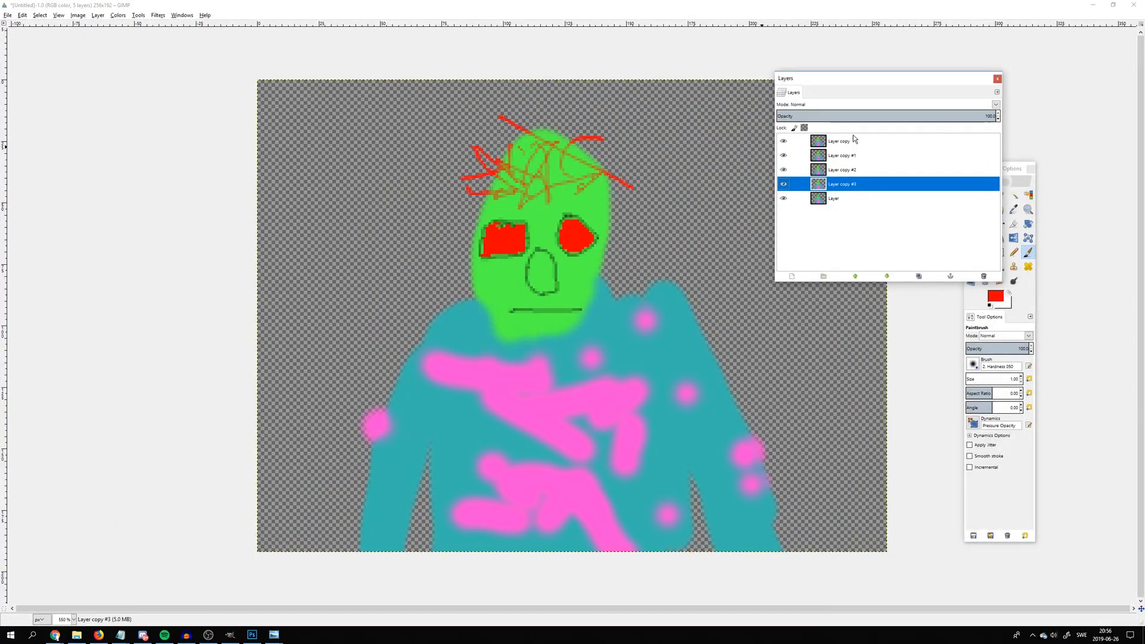
Hide the three uppermost layer copies
click(858, 198)
click(839, 186)
click(784, 170)
click(784, 155)
click(784, 141)
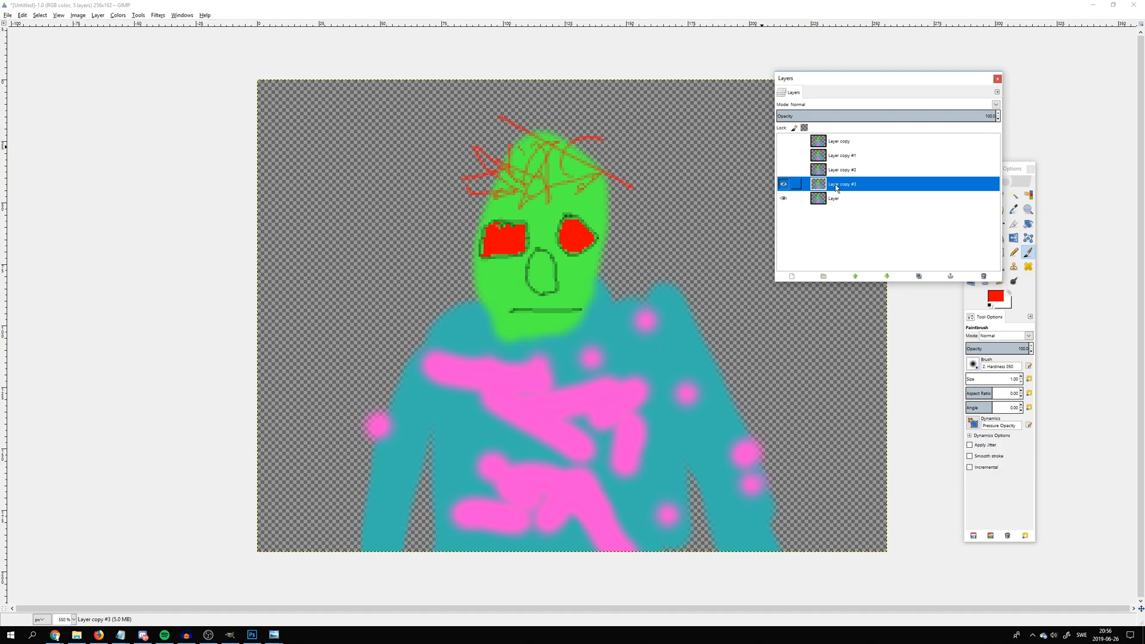
Rename the lowest layer as regular
double_click(833, 199)
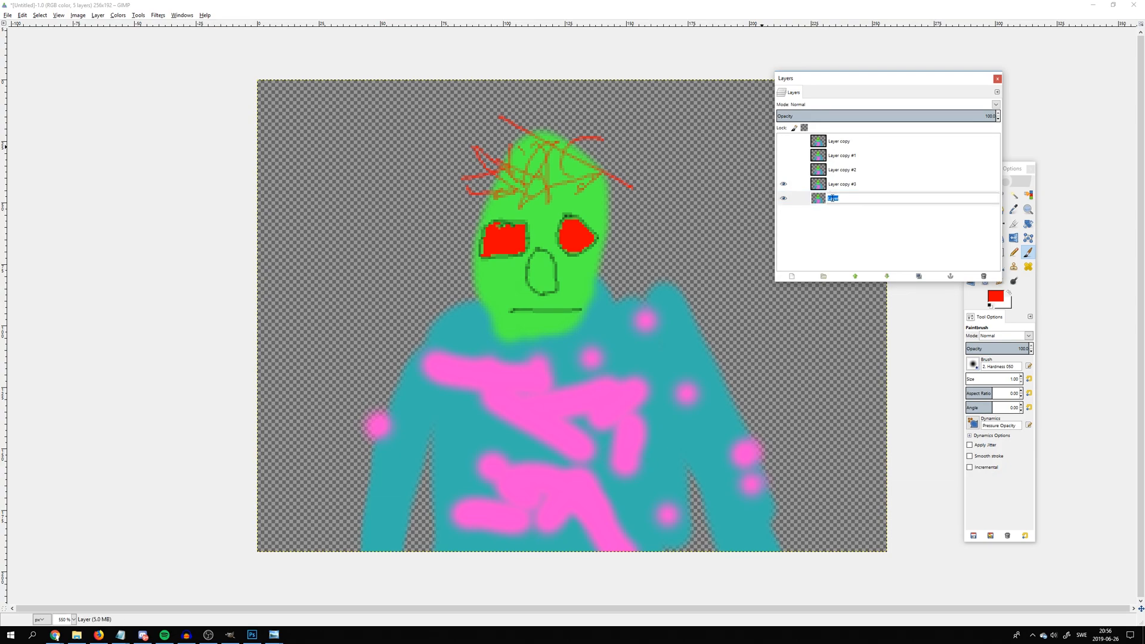
text(regular)
key(Return)
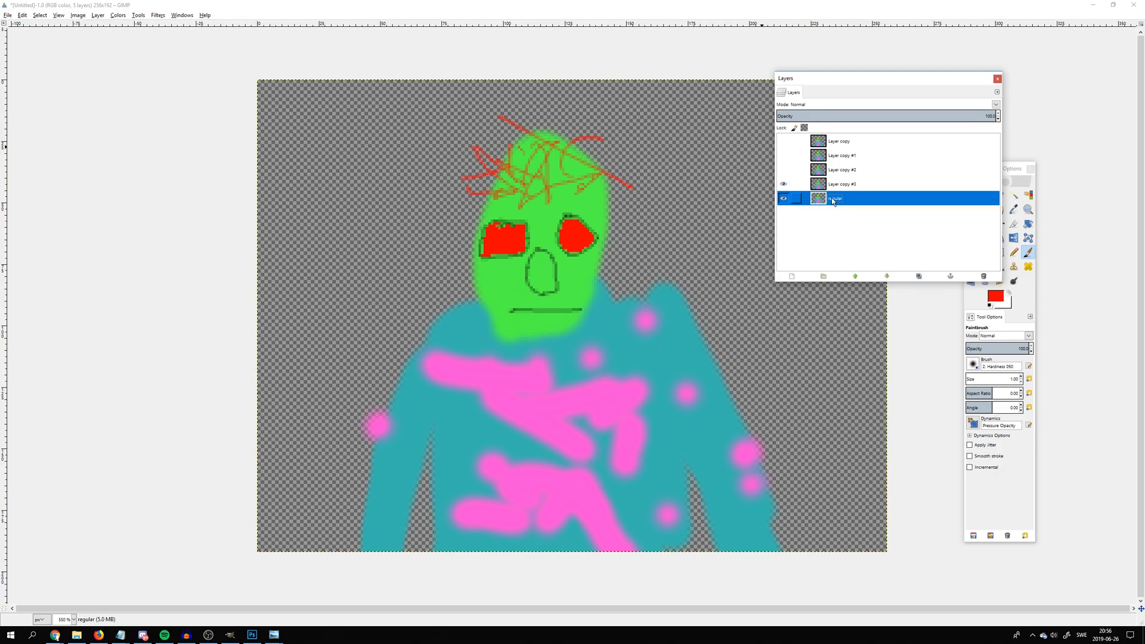
Rename the layer directly above the regular layer as halfclosedeyes and hide the regular layer
click(839, 183)
double_click(838, 183)
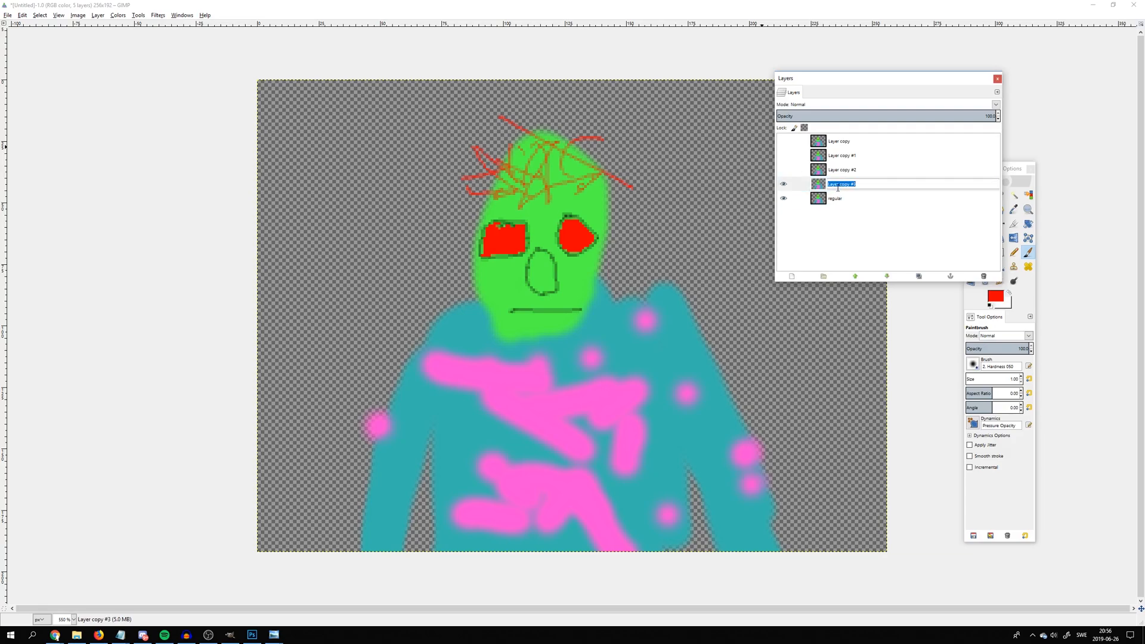
text(halfclosedeyes)
key(Return)
key(plus)
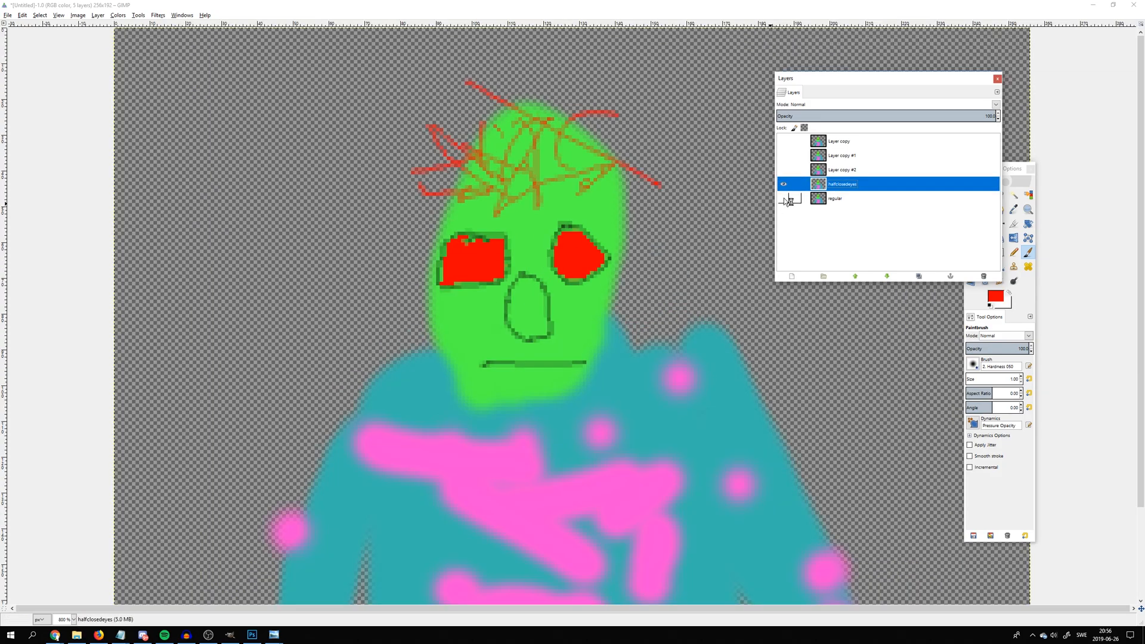
Set the foreground color to bright green, 06ff00
key(plus)
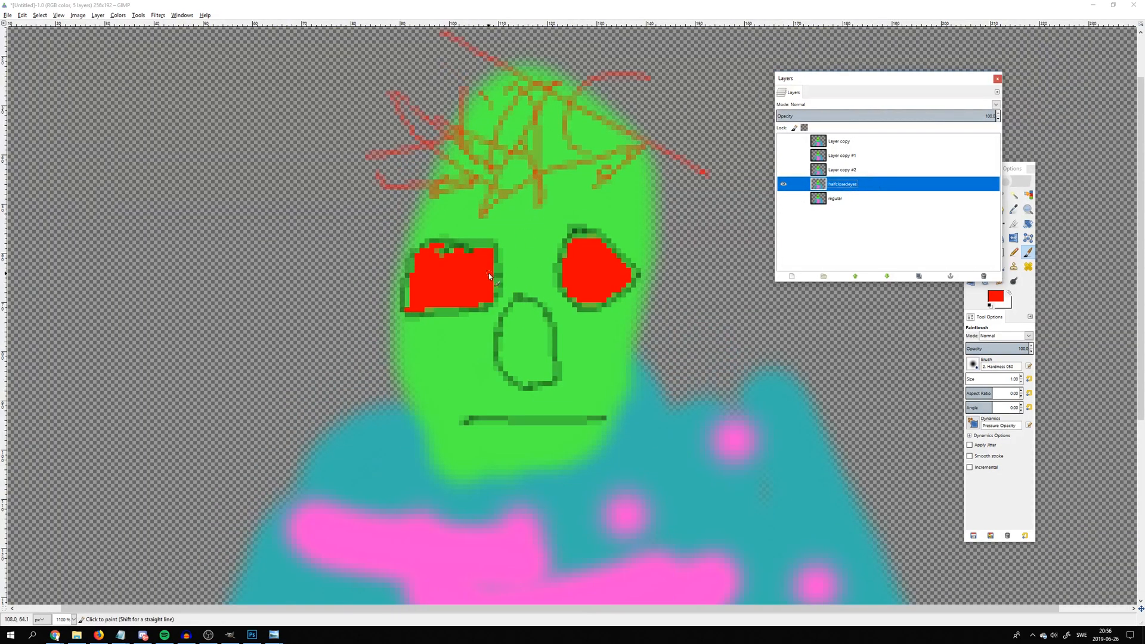
key(plus)
click(995, 296)
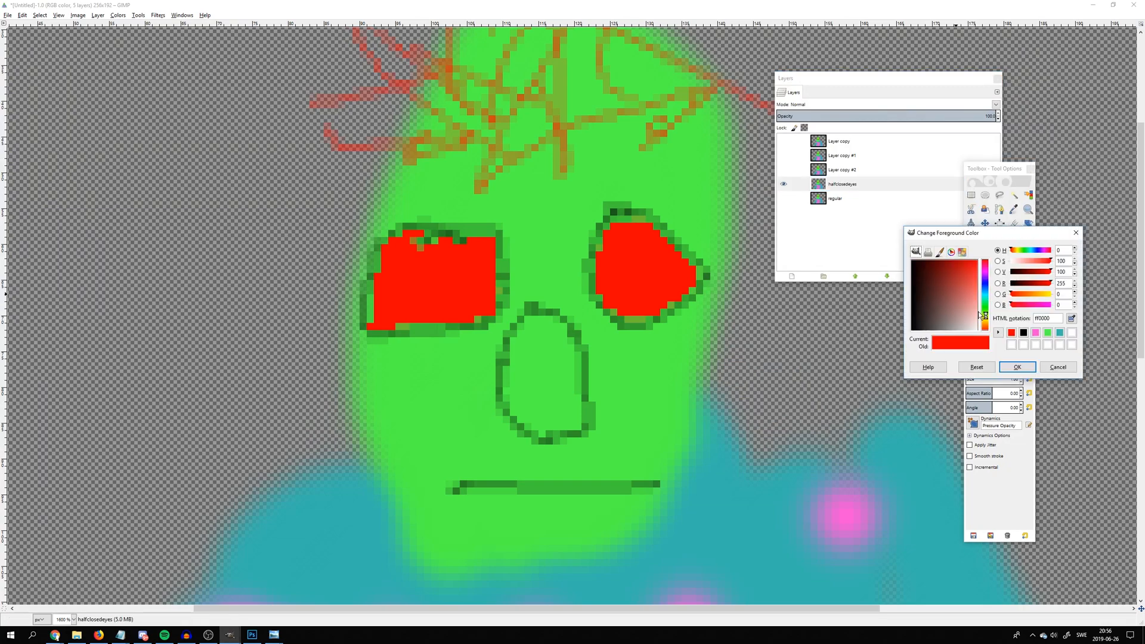
click(985, 307)
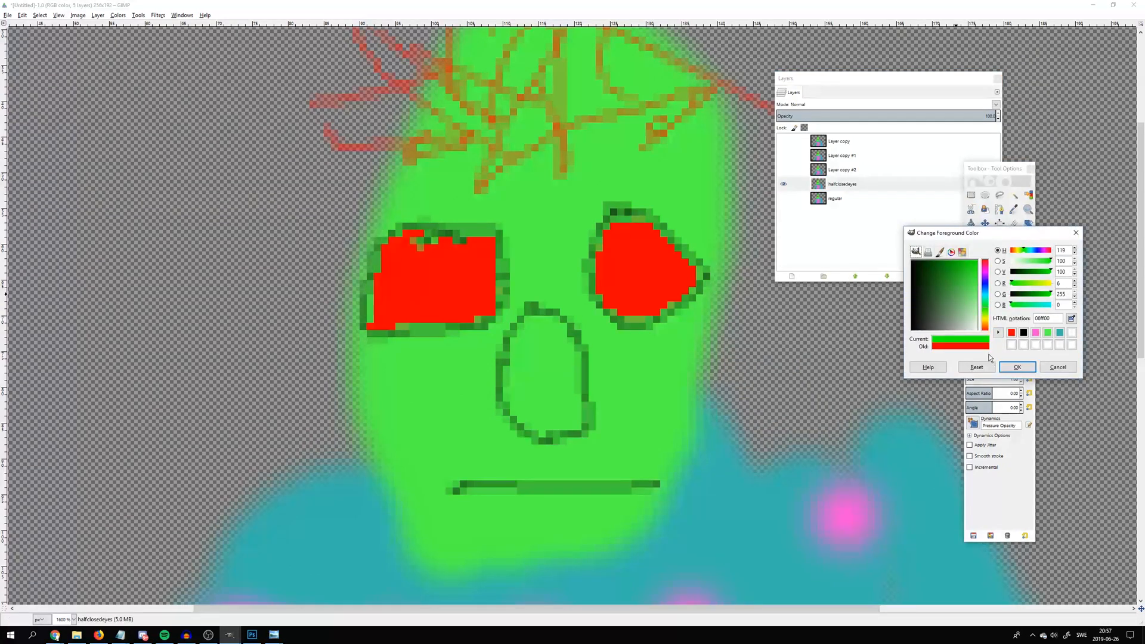
click(1018, 366)
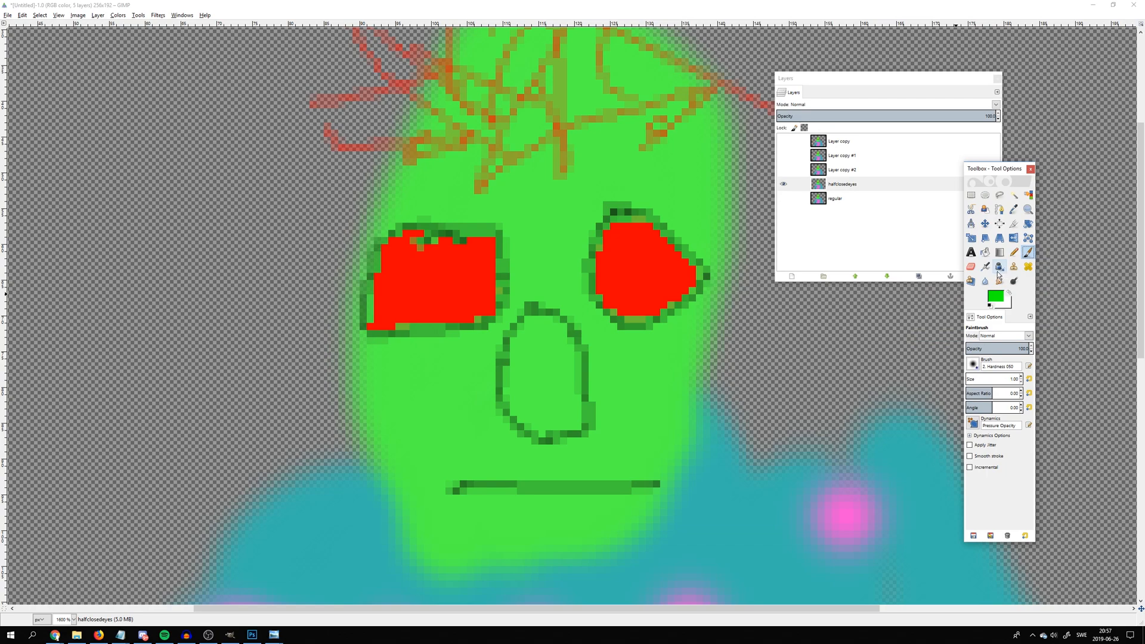
Pick the head's green as foreground color and paint over both red eyes on the halfclosedeyes layer with a Paintbrush of about size 9
click(1013, 208)
click(562, 239)
click(1028, 252)
drag(976, 381, 981, 378)
mouse_move(639, 283)
mouse_down()
mouse_move(633, 258)
mouse_move(620, 287)
mouse_move(612, 235)
mouse_move(644, 297)
mouse_move(622, 241)
mouse_move(636, 266)
mouse_move(591, 253)
mouse_move(655, 224)
mouse_move(665, 303)
mouse_move(684, 262)
mouse_up()
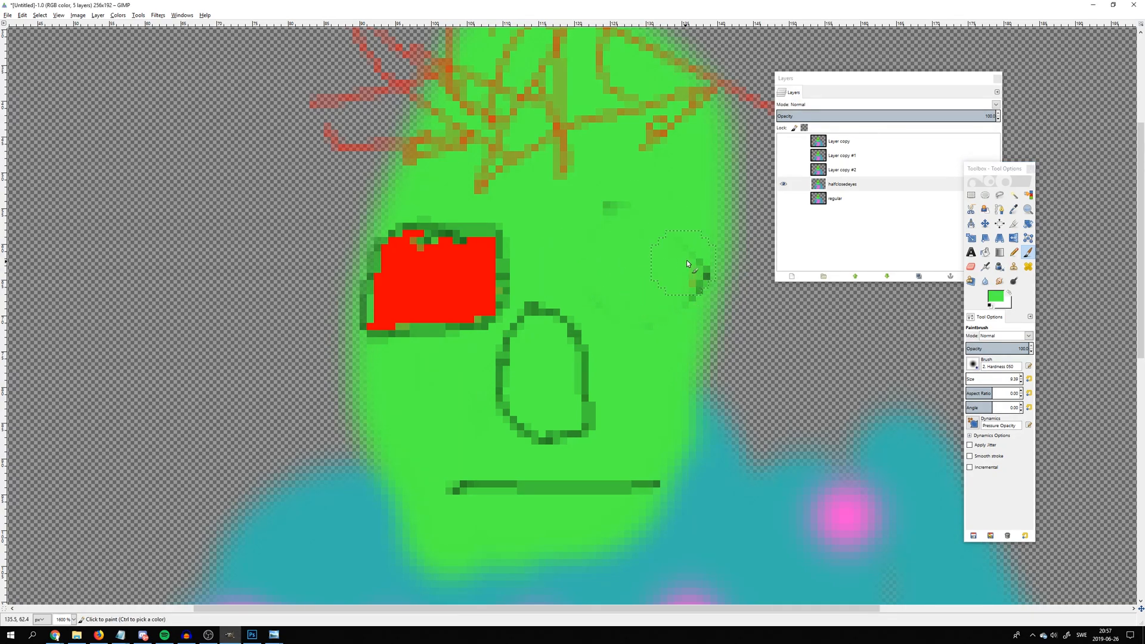
mouse_move(621, 295)
mouse_down()
mouse_move(606, 212)
mouse_move(463, 223)
mouse_move(379, 301)
mouse_move(391, 266)
mouse_move(402, 298)
mouse_move(391, 323)
mouse_move(468, 258)
mouse_move(434, 310)
mouse_move(489, 296)
mouse_move(465, 321)
mouse_move(496, 271)
mouse_up()
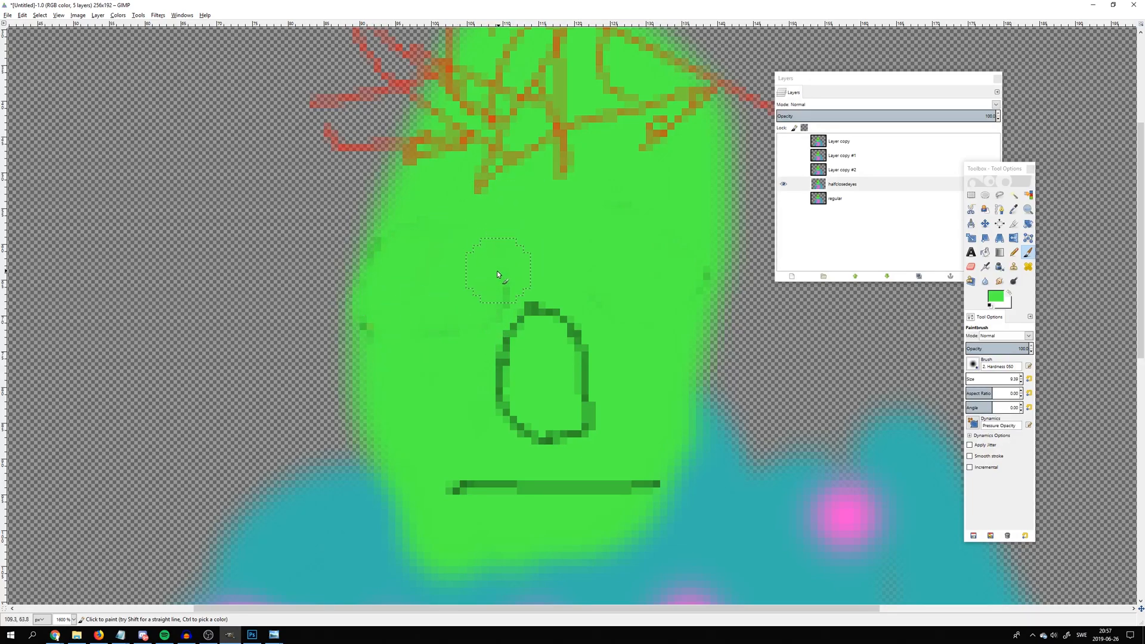
Set the foreground color to black and outline two narrow half-closed eyes on the halfclosedeyes layer with a size 1 Pencil
click(995, 296)
drag(967, 292, 923, 329)
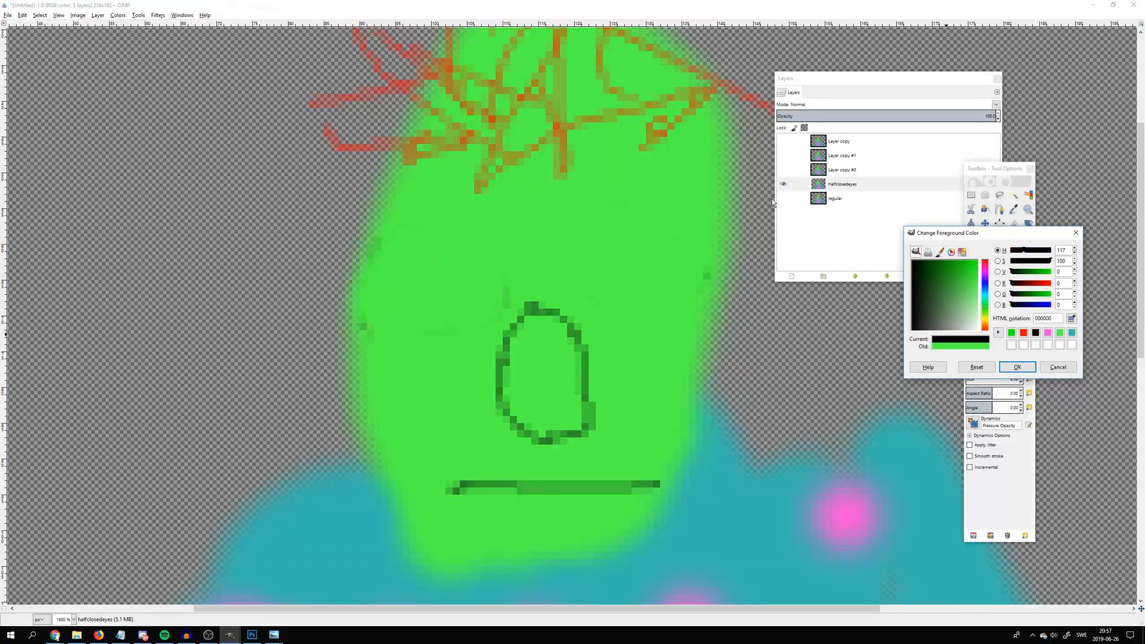
click(1017, 367)
click(1014, 253)
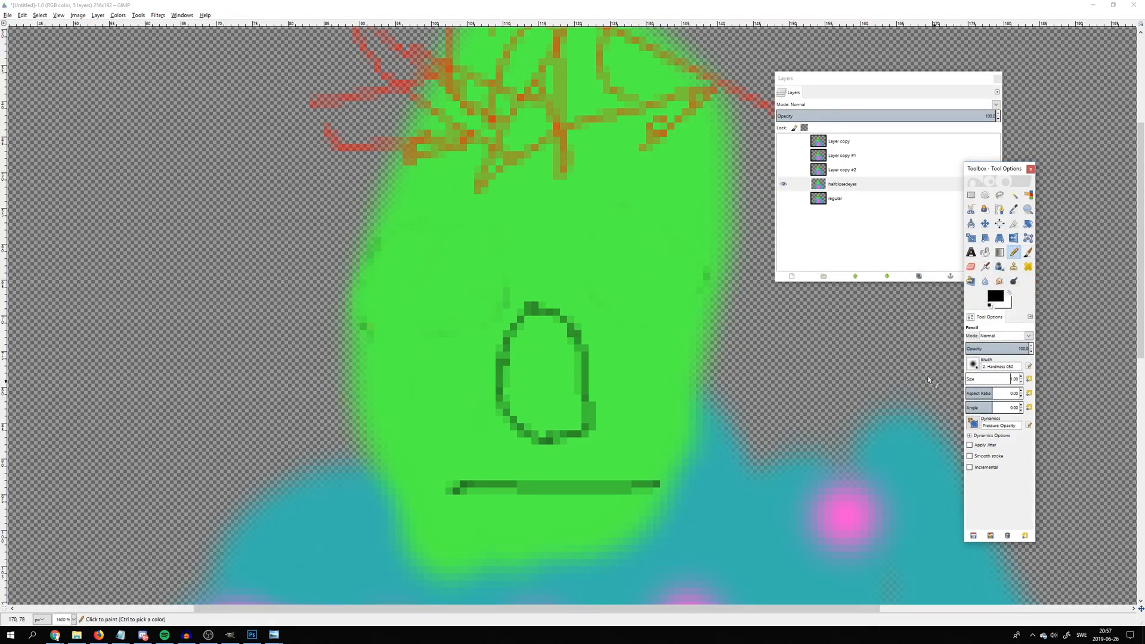
mouse_move(394, 252)
mouse_down()
mouse_move(478, 258)
mouse_move(489, 270)
mouse_move(479, 287)
mouse_move(422, 292)
mouse_move(391, 273)
mouse_move(398, 249)
mouse_up()
mouse_move(615, 263)
mouse_down()
mouse_move(643, 255)
mouse_move(684, 269)
mouse_move(614, 259)
mouse_up()
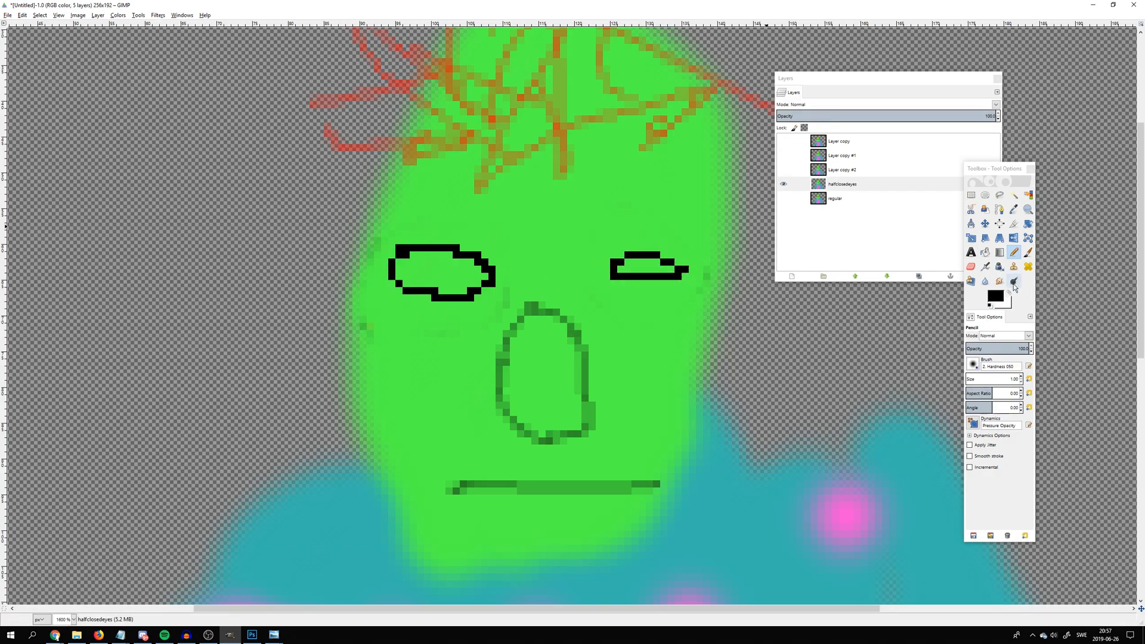
Set the foreground color to red, ff0000, and Bucket Fill the inside of both half-closed eye outlines
click(999, 298)
click(1036, 332)
click(1018, 367)
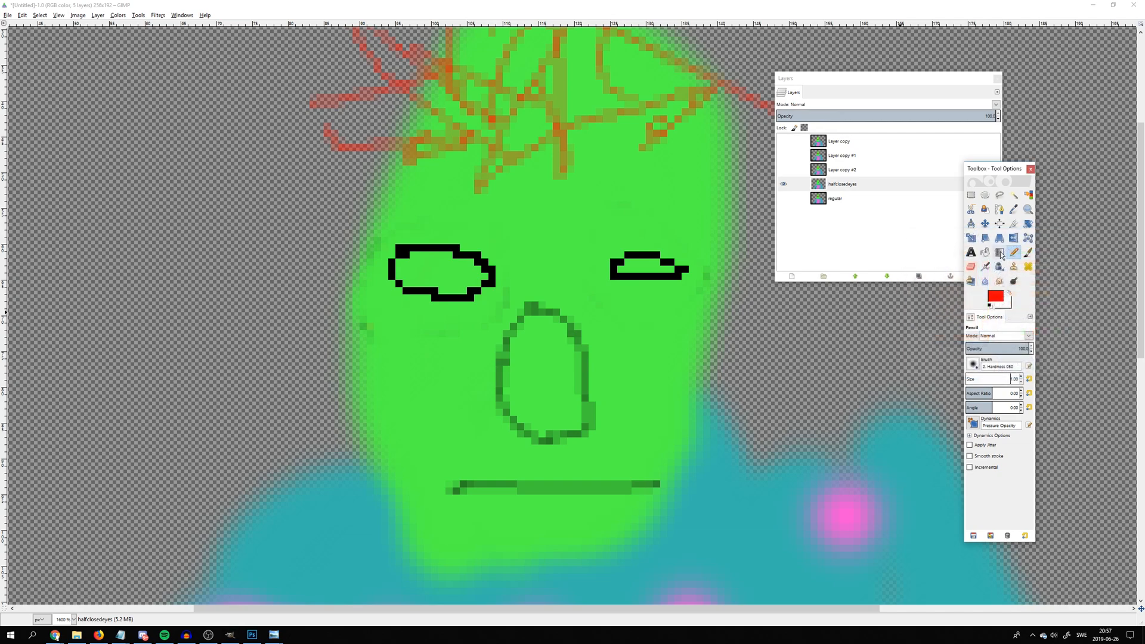
click(984, 252)
click(652, 268)
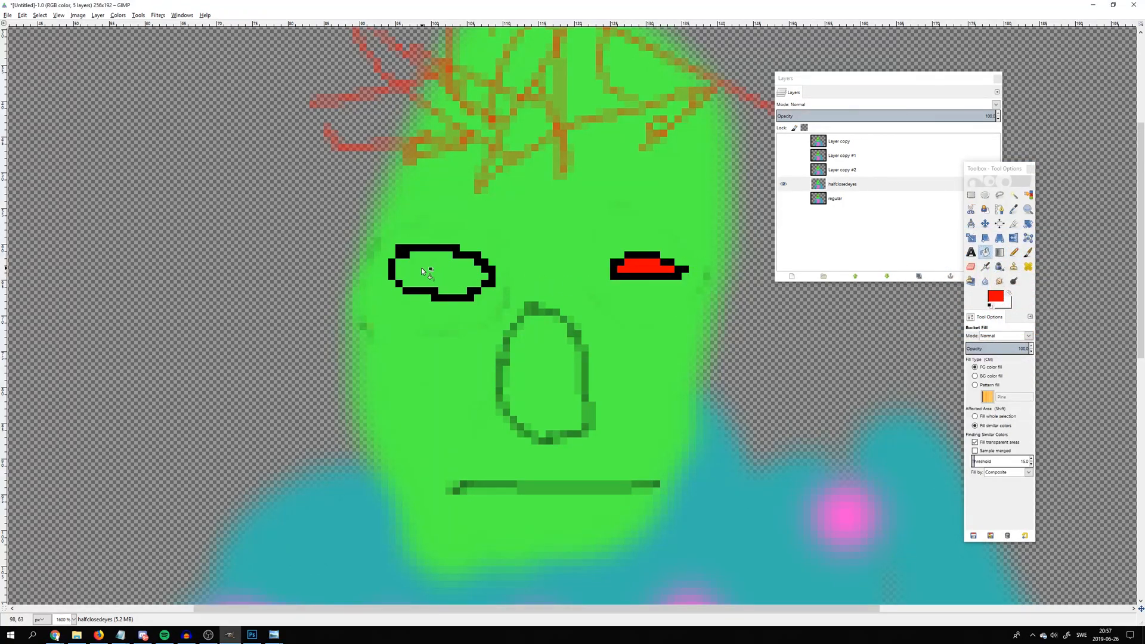
click(421, 267)
click(1013, 252)
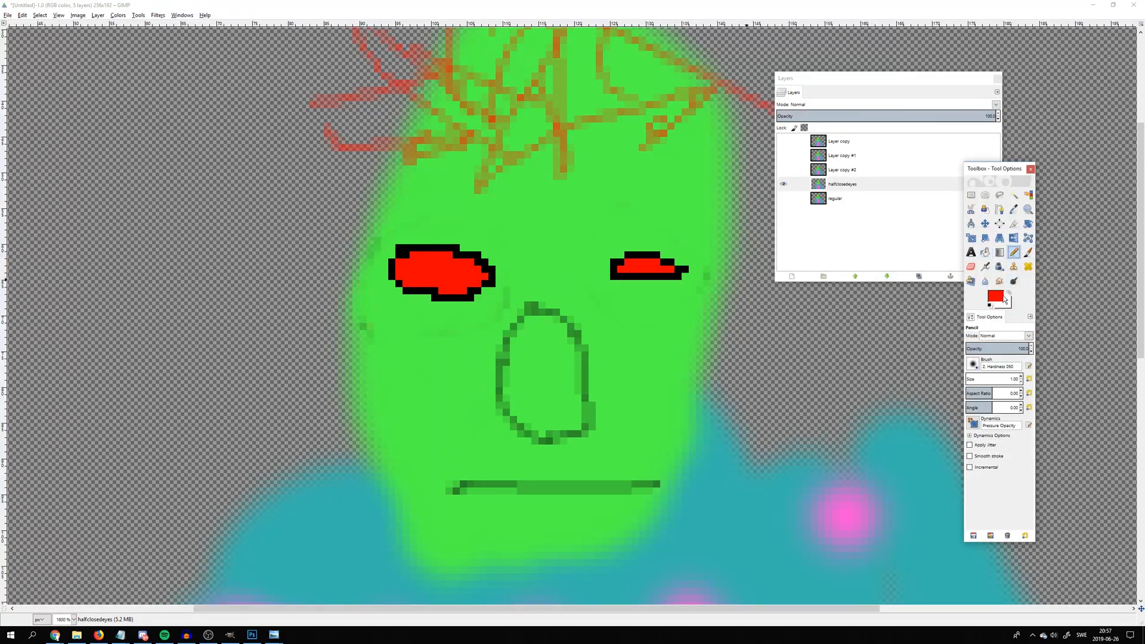
Compare the halfclosedeyes frame with the regular frame by switching the visibility of the two layers
click(794, 188)
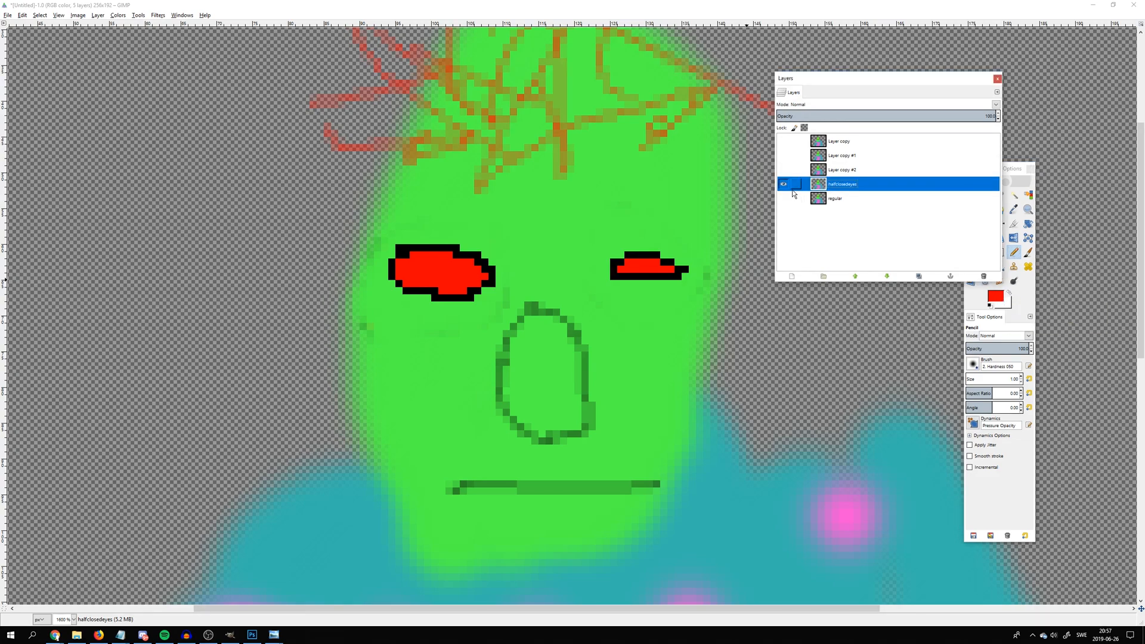
click(783, 199)
click(784, 187)
click(783, 186)
click(783, 198)
Hide the halfclosedeyes layer, show the layer directly above it and rename that layer as closedeyes
click(784, 184)
click(784, 169)
double_click(834, 170)
text(closed)
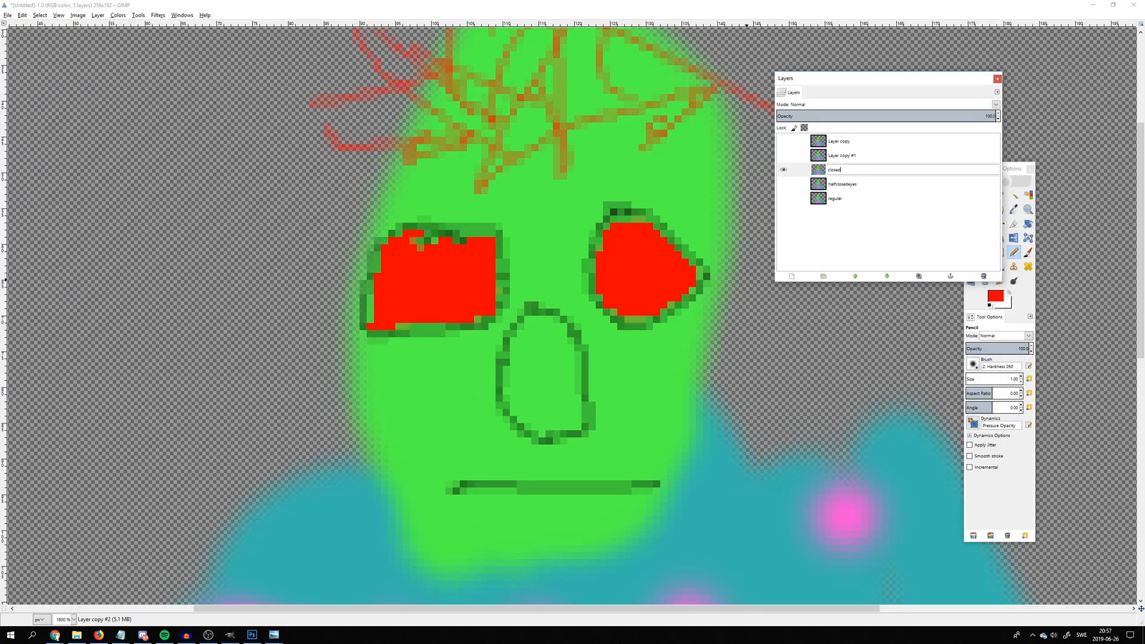
text(eyes)
key(Return)
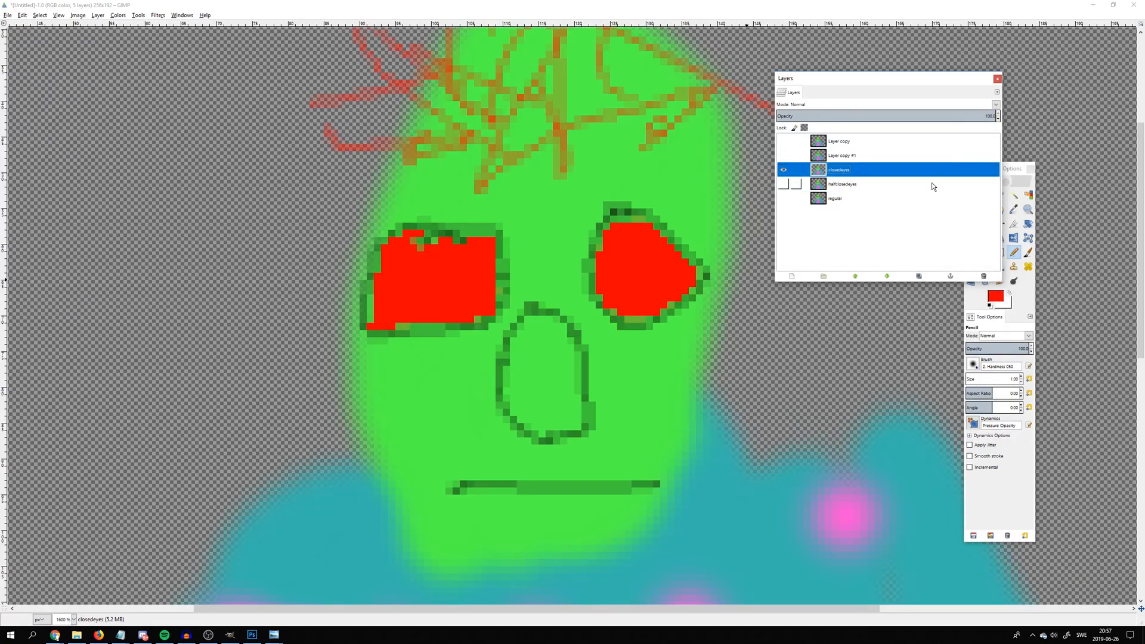
click(1027, 252)
click(998, 296)
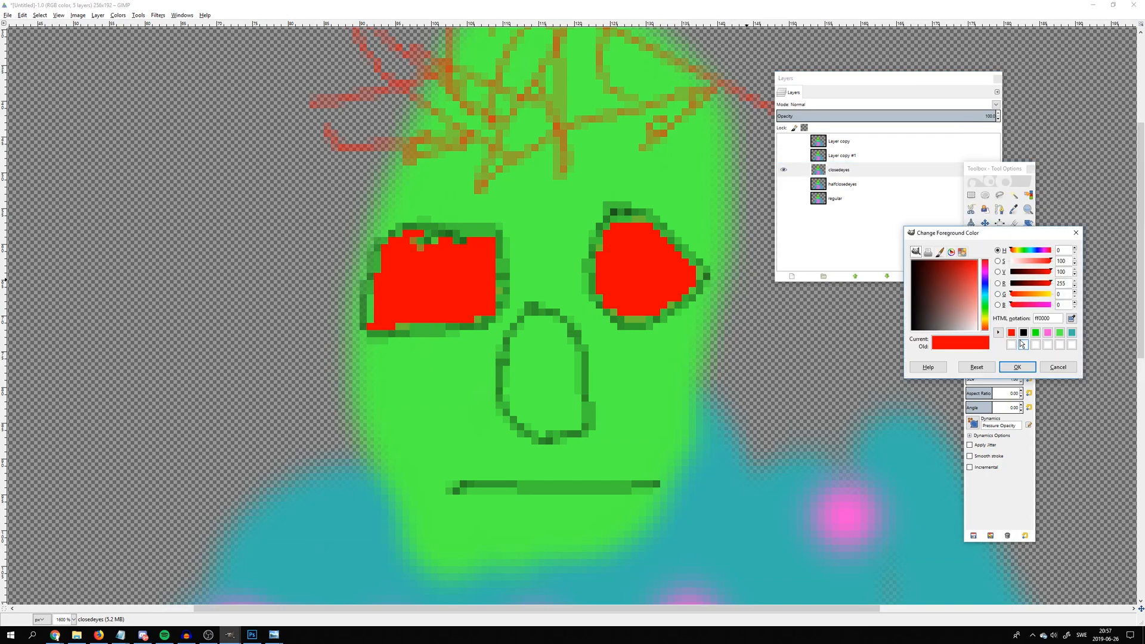
click(1017, 367)
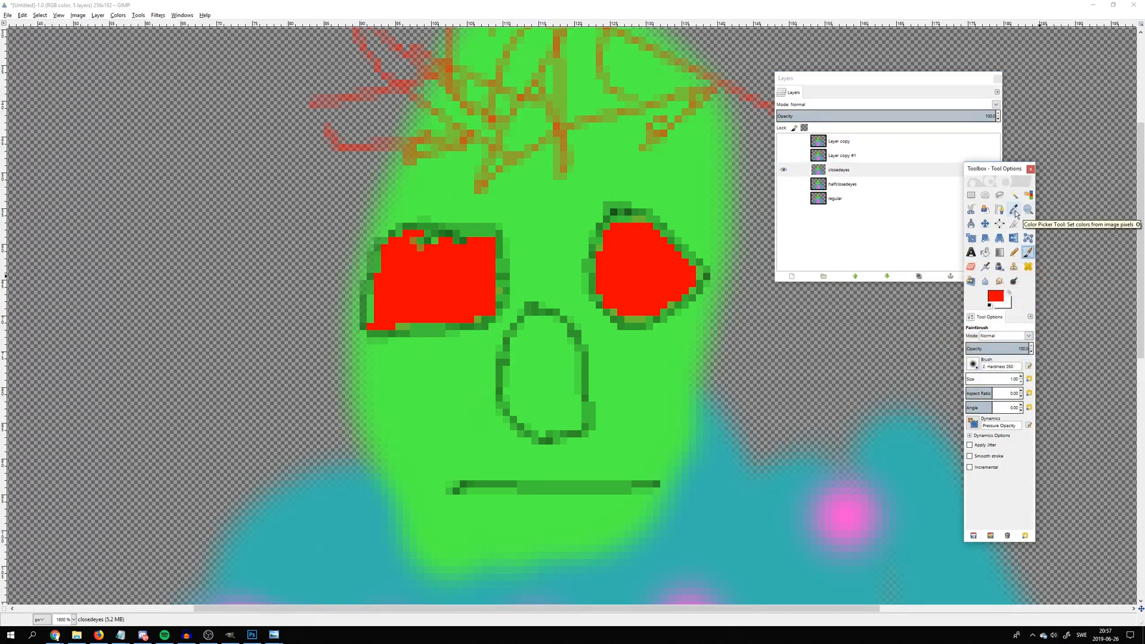
Pick the head's green as foreground color and paint over both red eyes on the closedeyes layer with a Paintbrush of about size 37
click(1015, 210)
click(547, 203)
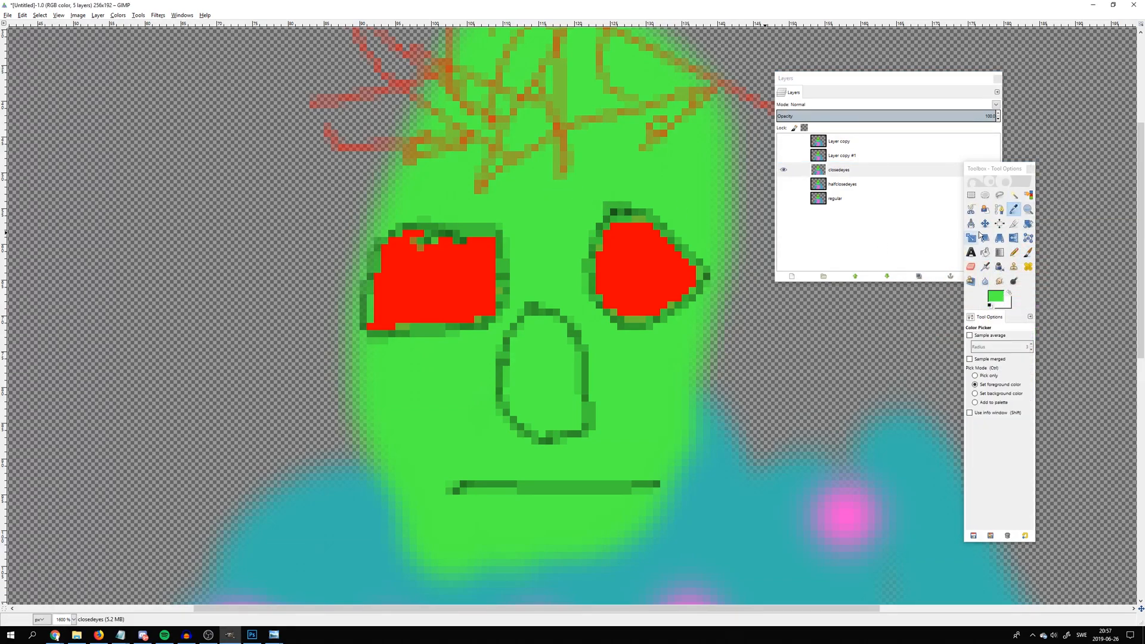
click(1025, 254)
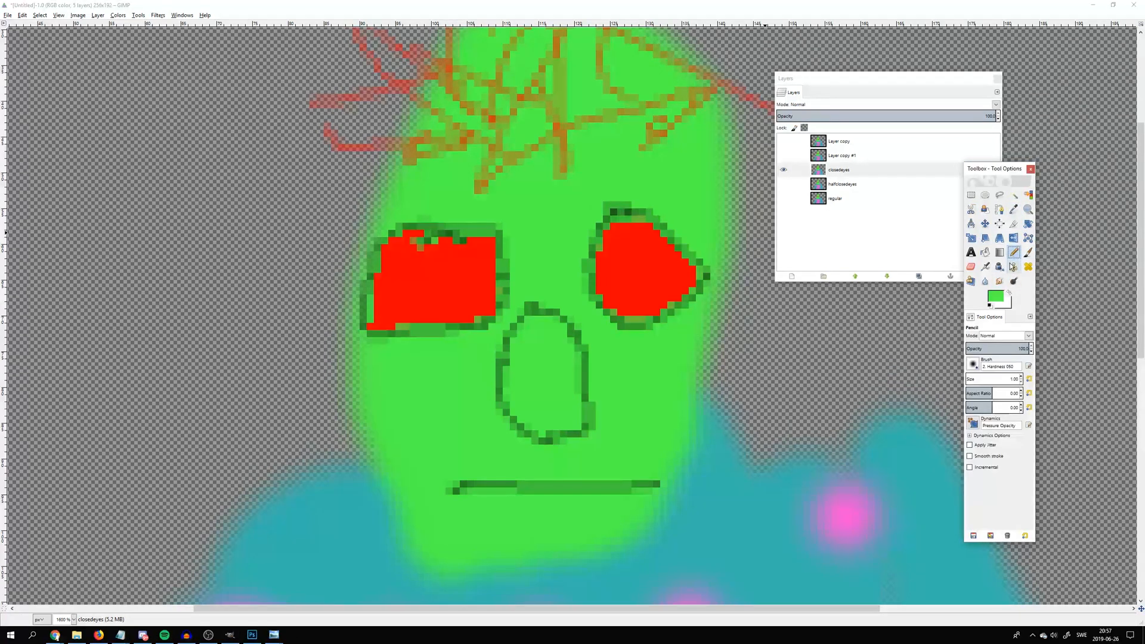
click(1027, 253)
click(991, 380)
mouse_move(623, 262)
mouse_down()
mouse_move(640, 302)
mouse_move(612, 253)
mouse_move(698, 280)
mouse_move(632, 223)
mouse_up()
mouse_move(395, 281)
mouse_down()
mouse_move(412, 317)
mouse_move(481, 262)
mouse_move(579, 293)
mouse_up()
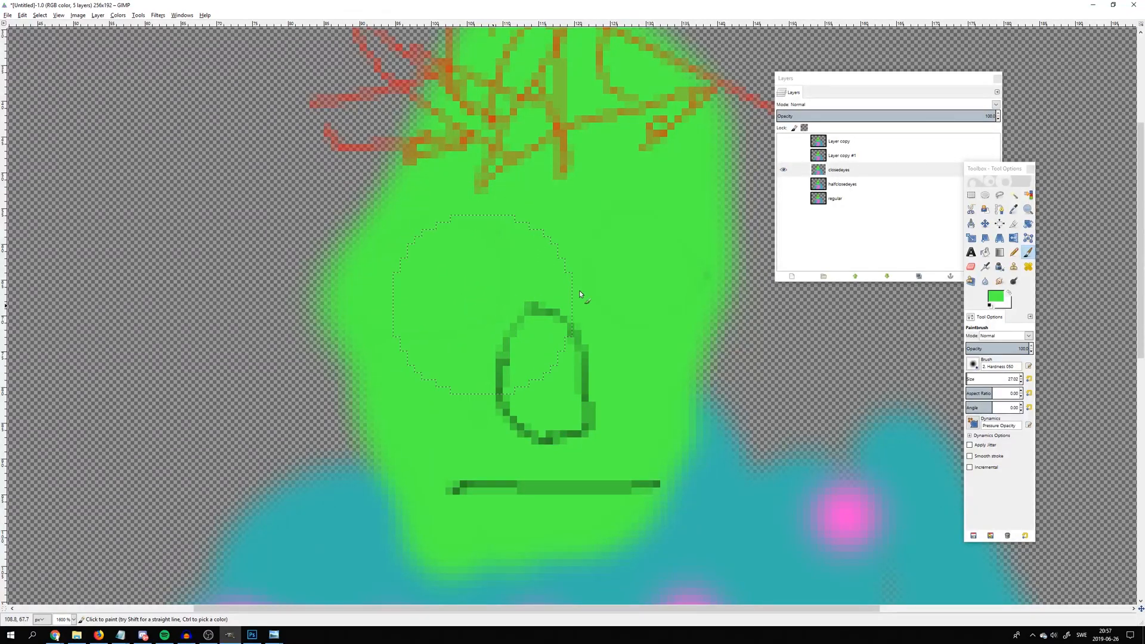
Draw a black line for each closed eye on the closedeyes layer with a size 1 Pencil, undoing and redrawing the second line flatter
click(993, 296)
drag(943, 310, 817, 196)
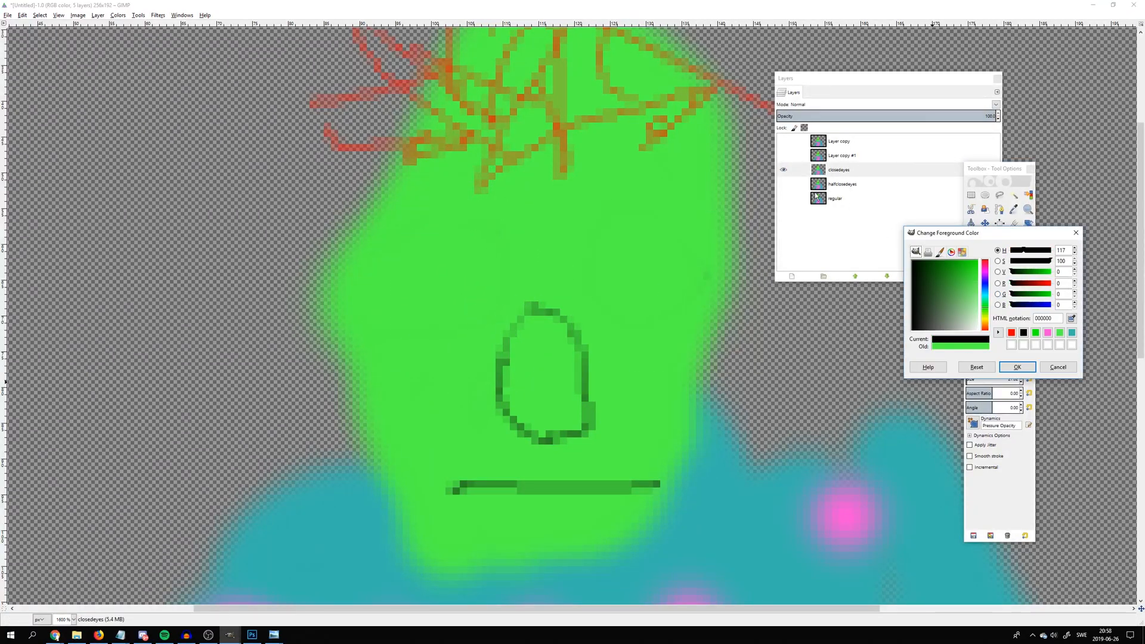
click(1017, 366)
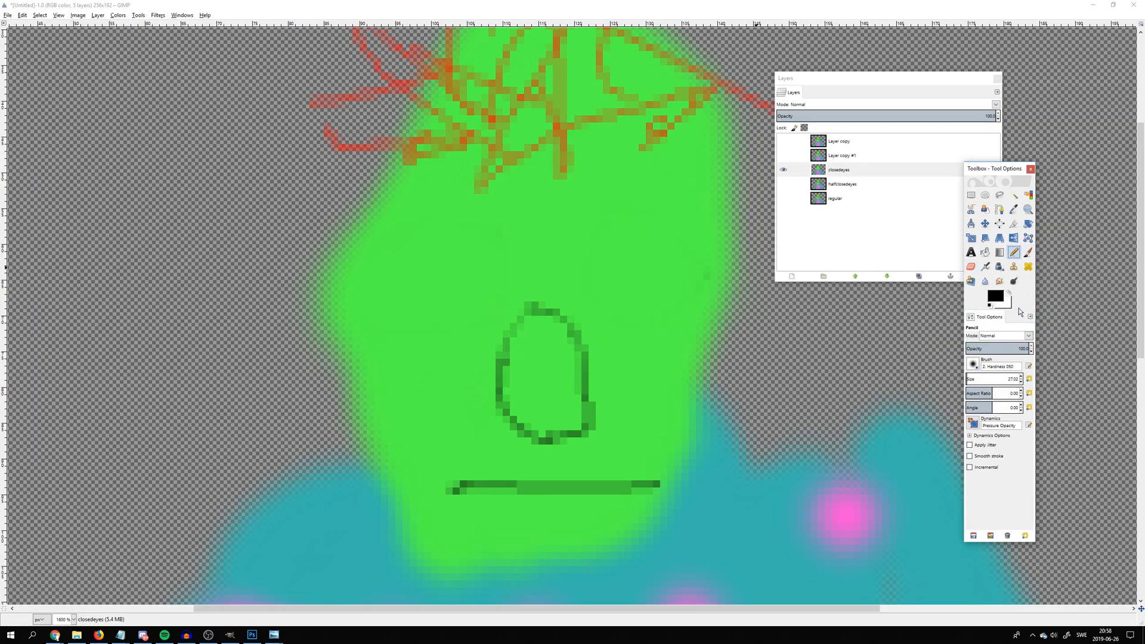
drag(994, 380, 954, 381)
drag(409, 277, 509, 269)
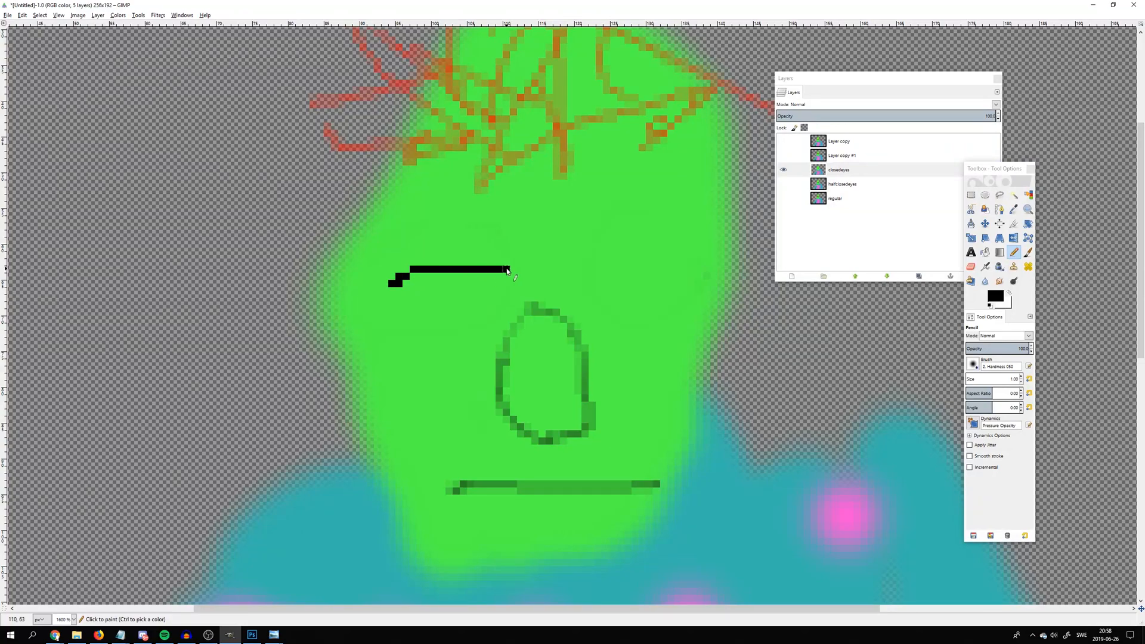
drag(592, 269, 693, 272)
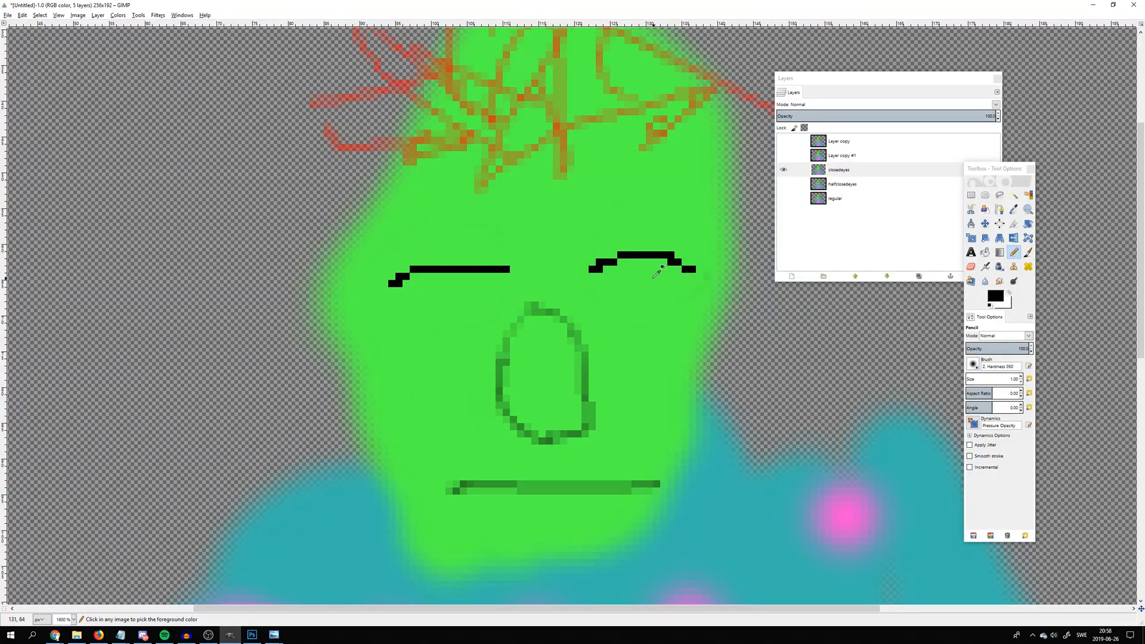
key(ctrl+z)
mouse_move(605, 272)
mouse_down()
mouse_move(629, 271)
mouse_move(585, 270)
mouse_up()
scroll(654, 266, down, 4)
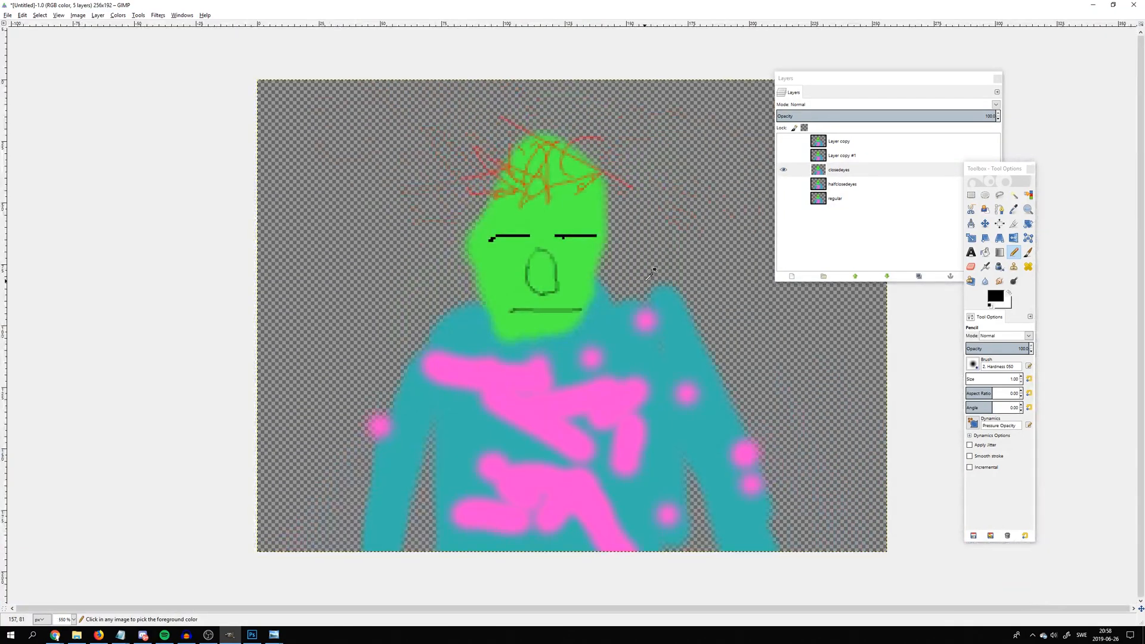
scroll(652, 268, up, 3)
Preview the blink by switching the visibility of the regular, halfclosedeyes and closedeyes layers, ending with only the regular layer shown
click(783, 169)
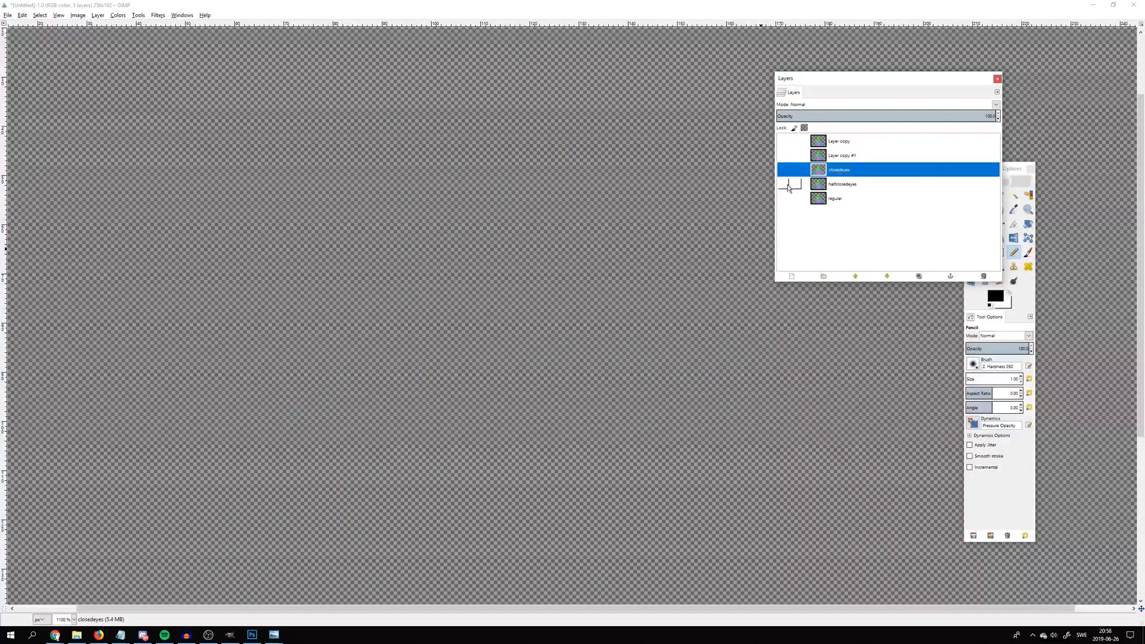
click(785, 198)
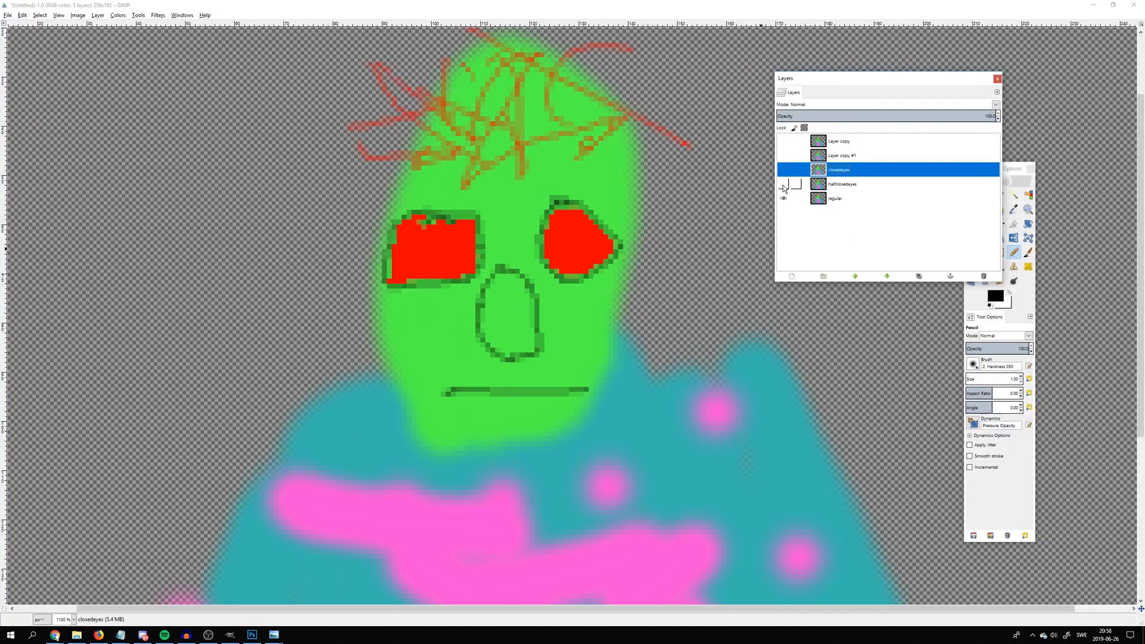
click(783, 184)
click(783, 170)
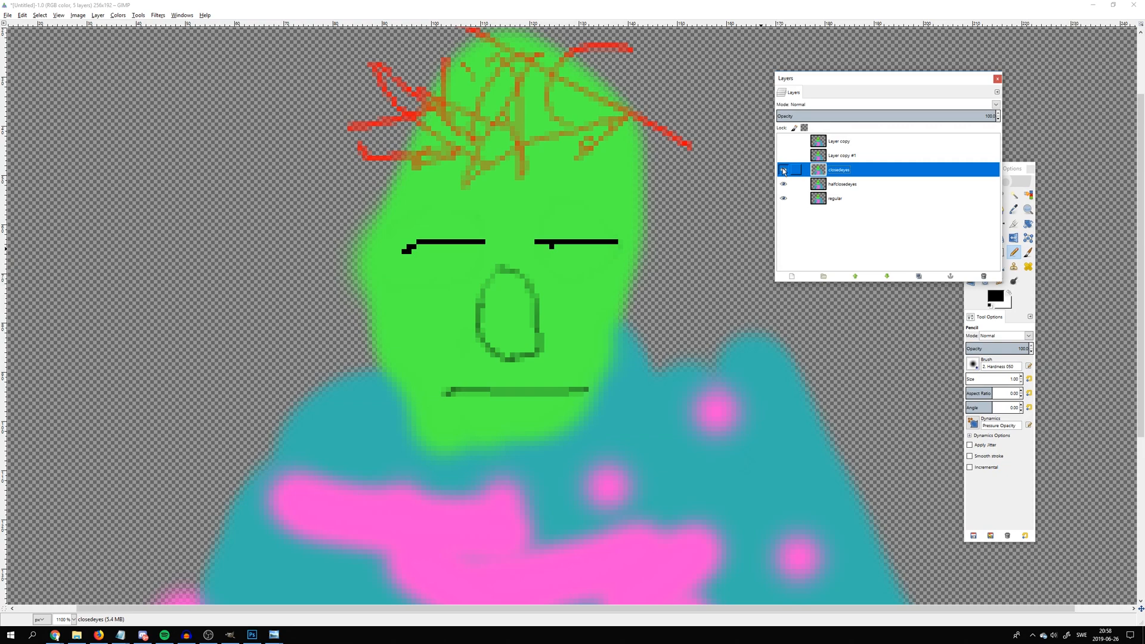
click(783, 170)
click(782, 186)
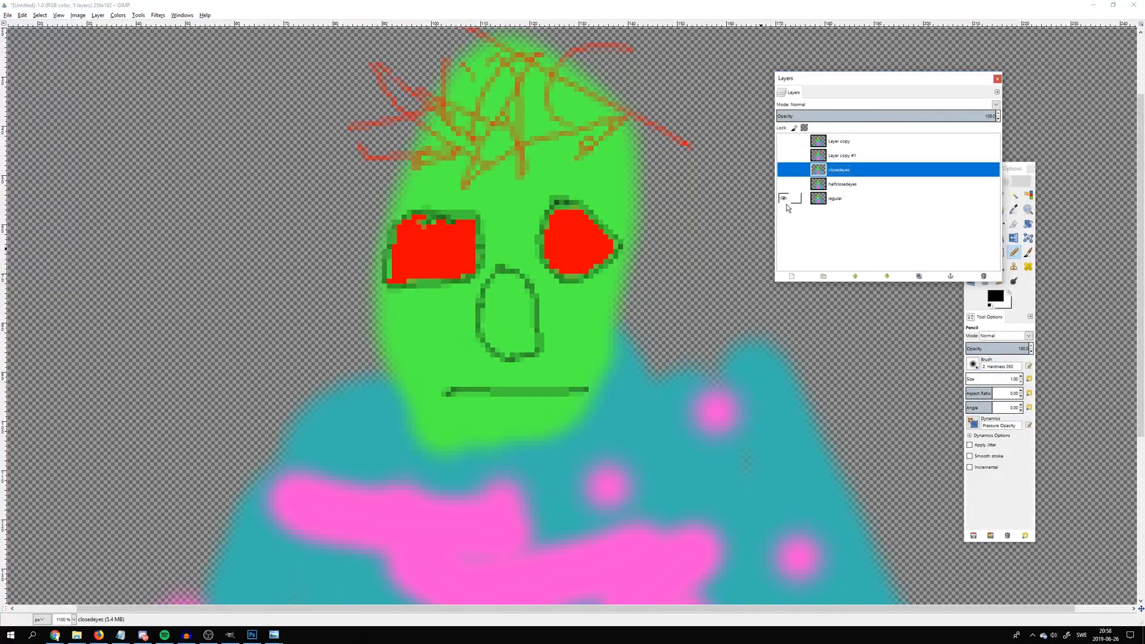
Hide the regular layer, show the layer directly above closedeyes and rename that layer as halfopenmouth
click(785, 199)
click(784, 155)
double_click(842, 156)
text(halfopenmouth)
key(Return)
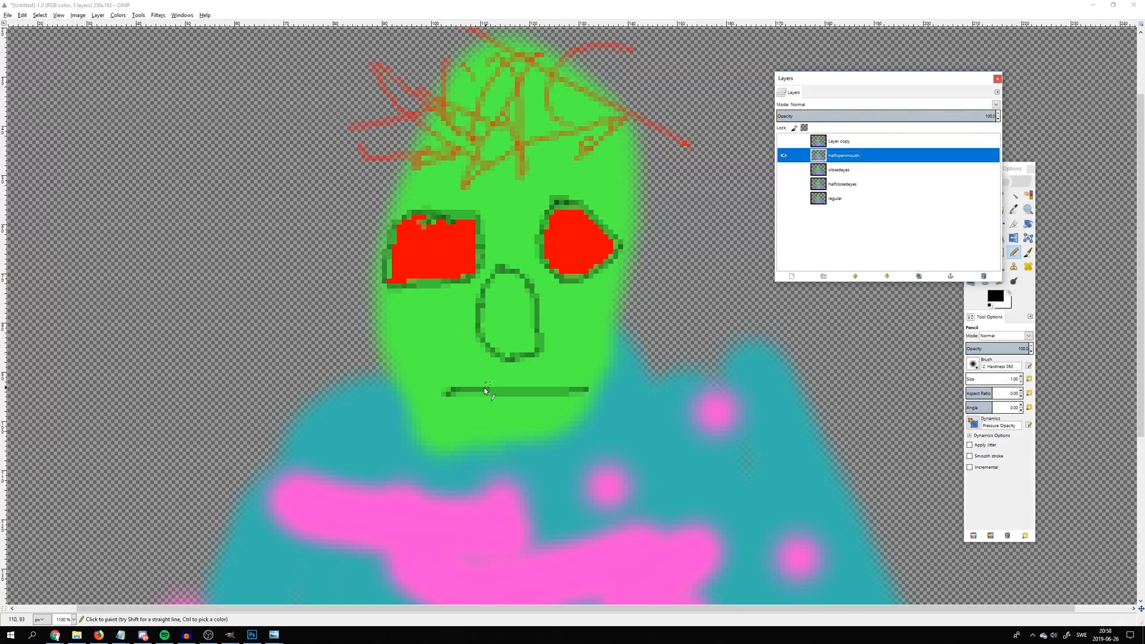
scroll(487, 385, up, 1)
click(1027, 257)
click(1002, 300)
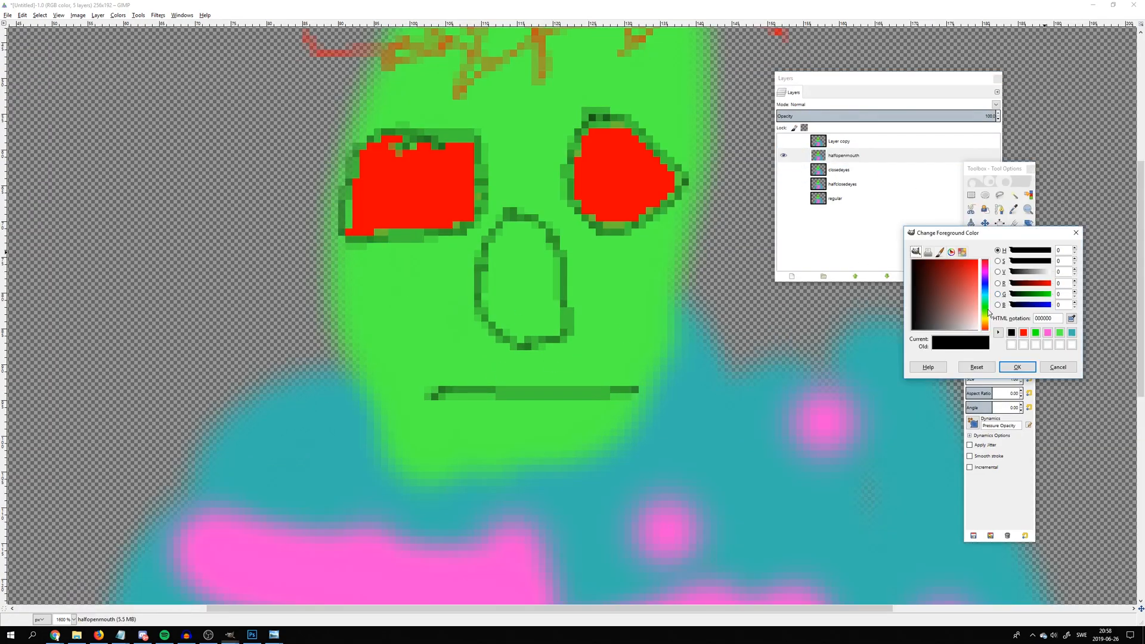
click(1058, 367)
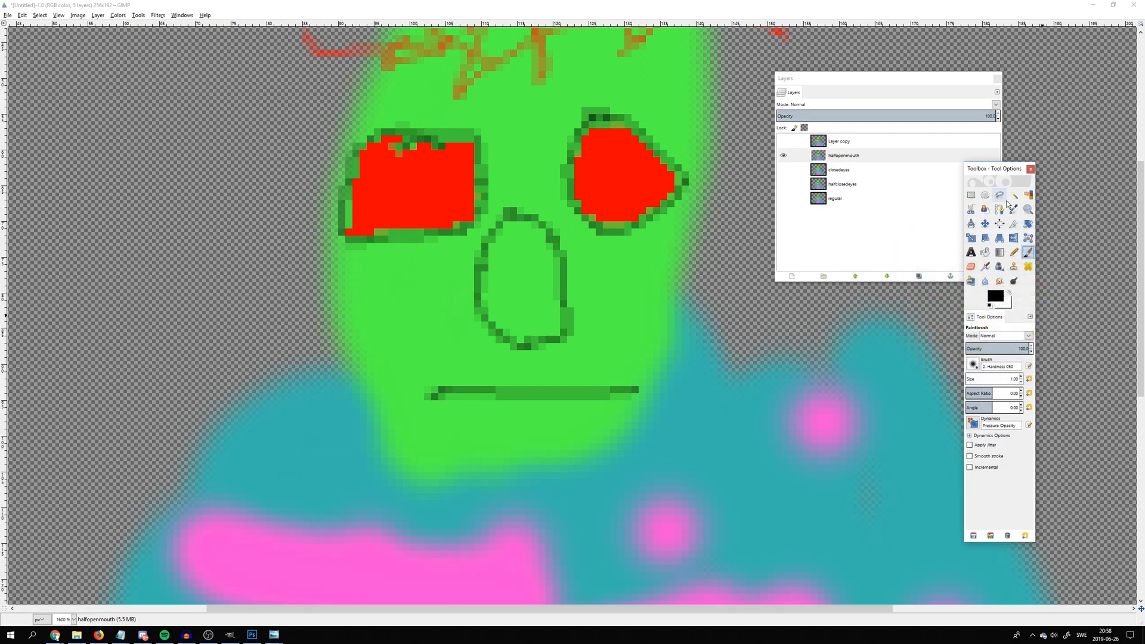
Pick the head's green as foreground color and paint over the mouth line on the halfopenmouth layer with a Paintbrush of about size 38
click(1013, 209)
click(419, 300)
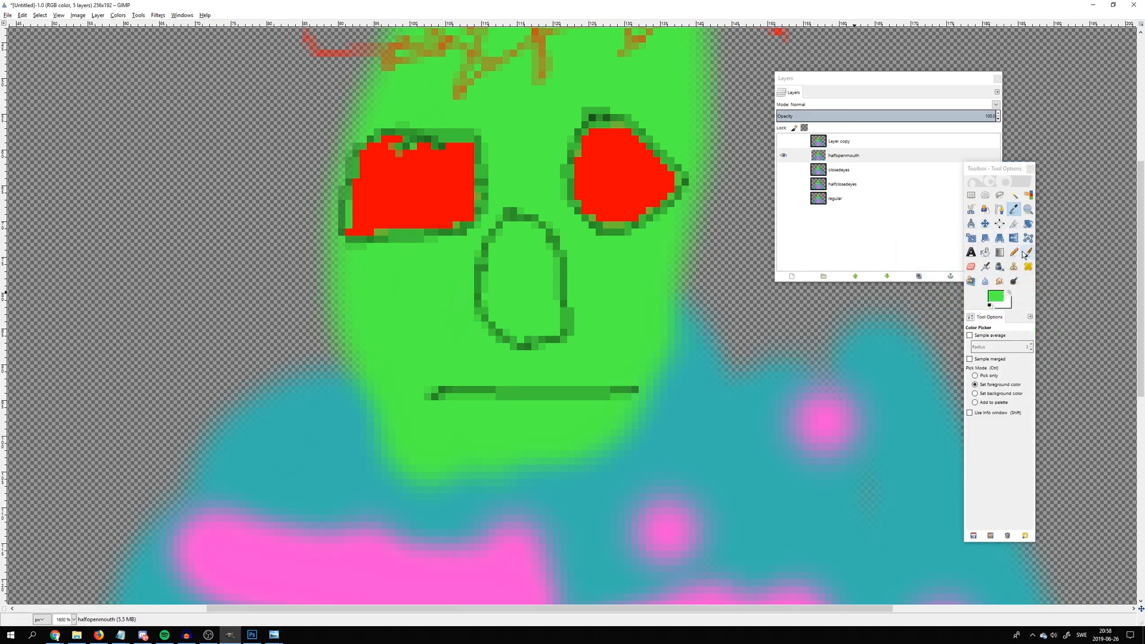
click(1013, 252)
click(1028, 252)
drag(484, 387, 425, 392)
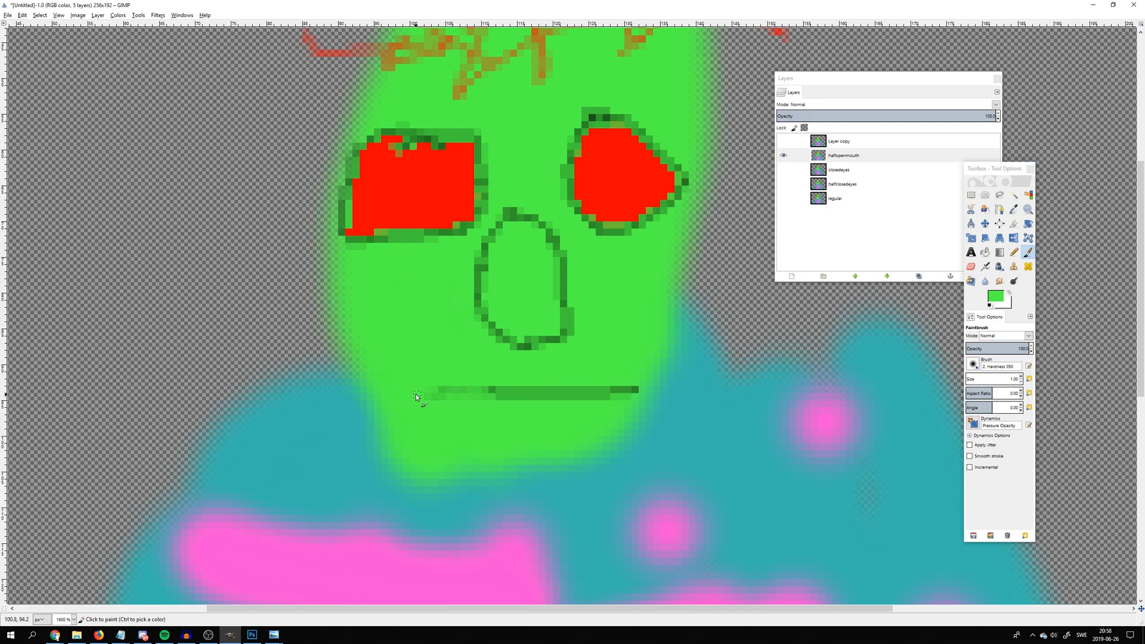
click(984, 380)
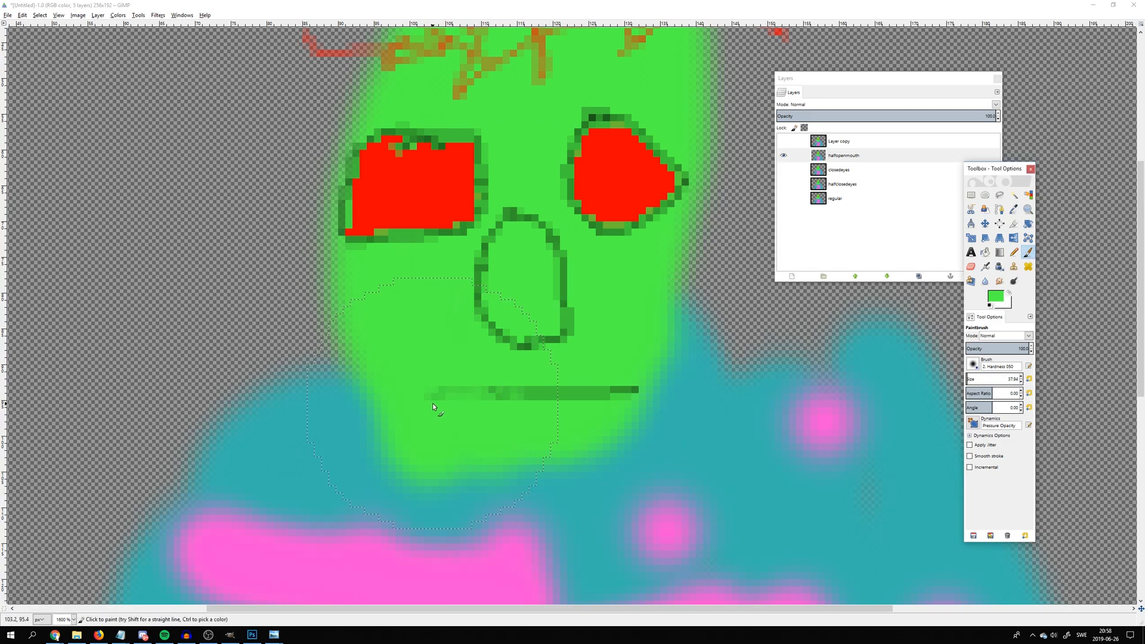
mouse_move(455, 413)
mouse_down()
mouse_move(454, 402)
mouse_move(613, 390)
mouse_up()
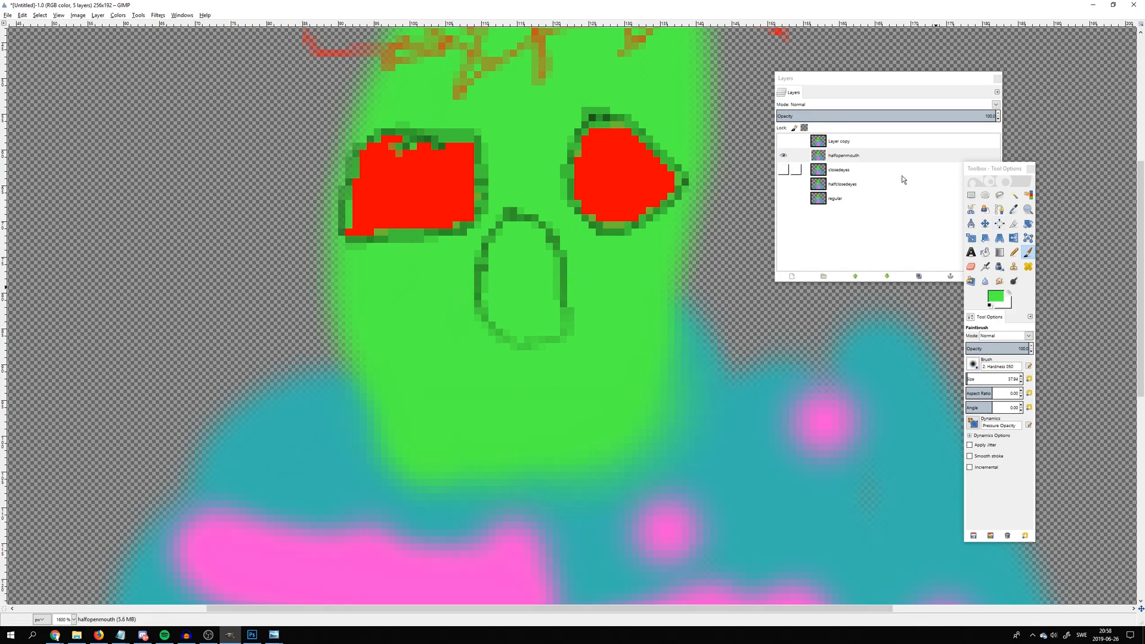
Set the foreground color to black and outline a small half-open mouth below the nose with a size 1 Pencil
click(1013, 252)
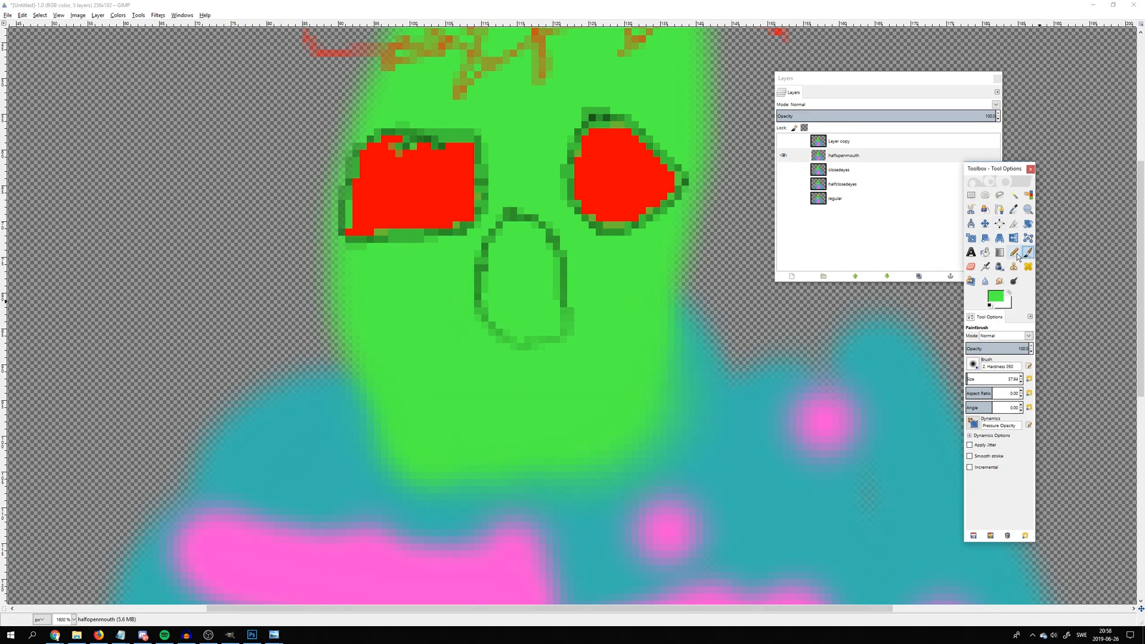
click(1000, 297)
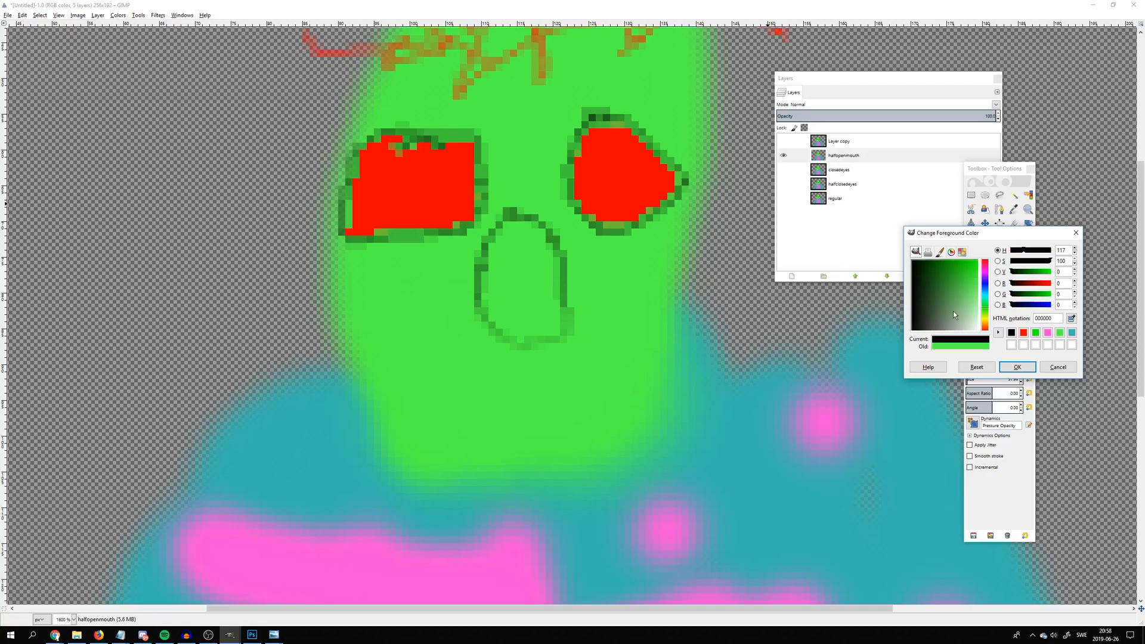
click(1016, 367)
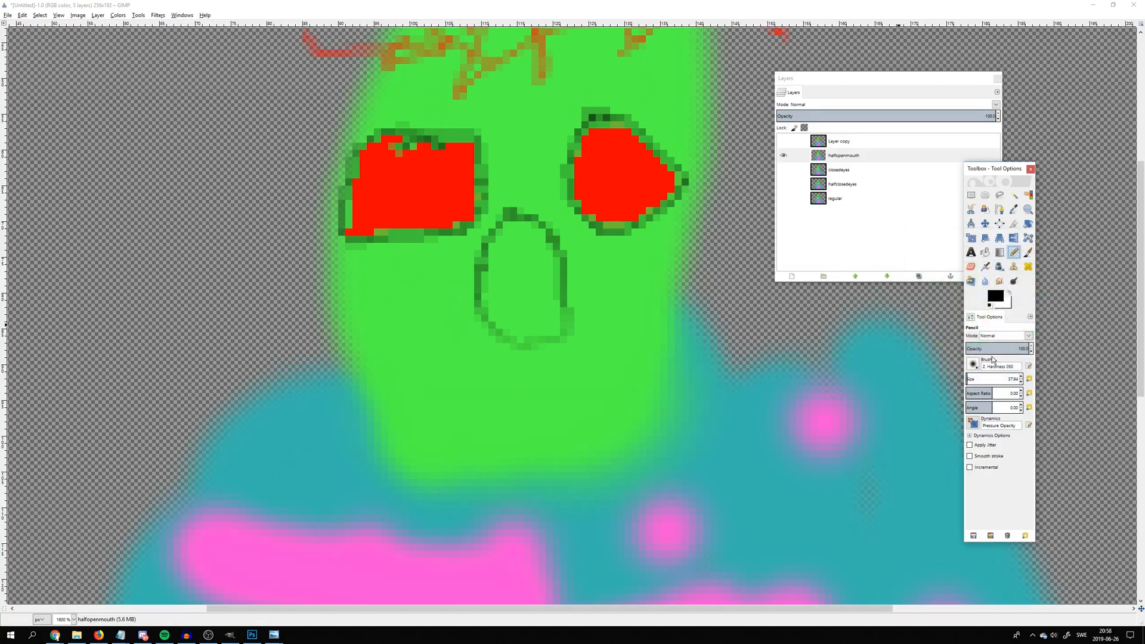
drag(996, 380, 966, 380)
mouse_move(470, 376)
mouse_down()
mouse_move(557, 386)
mouse_move(540, 405)
mouse_move(503, 407)
mouse_move(471, 377)
mouse_move(543, 376)
mouse_move(549, 387)
mouse_move(499, 385)
mouse_up()
key(ctrl+z)
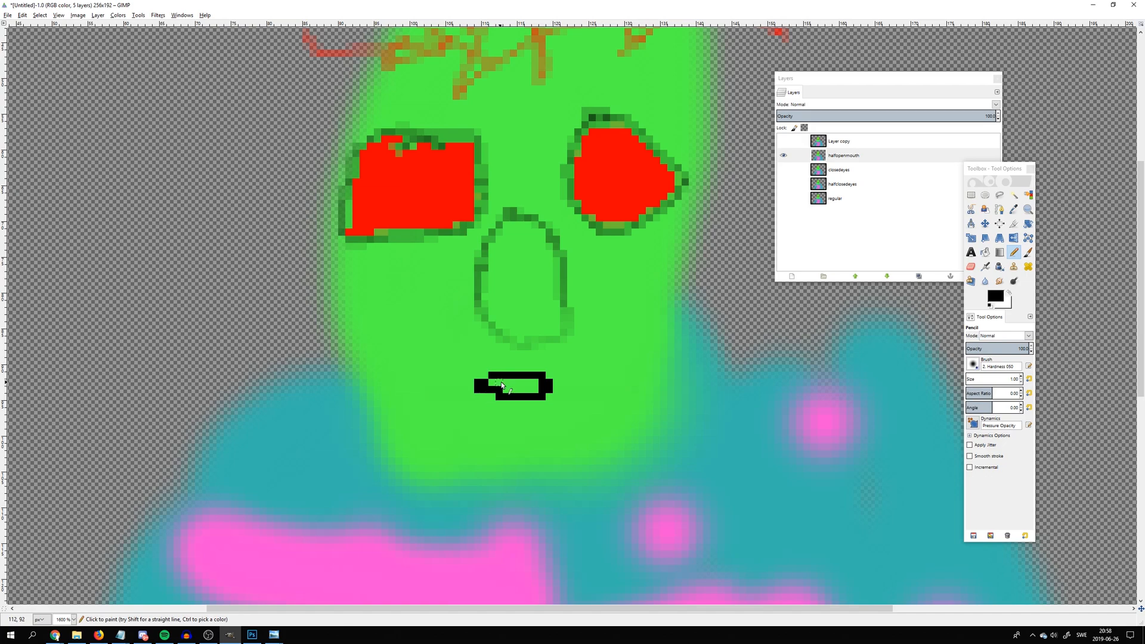
Hide the halfopenmouth layer, then show and select the Layer copy layer directly above it
click(1001, 301)
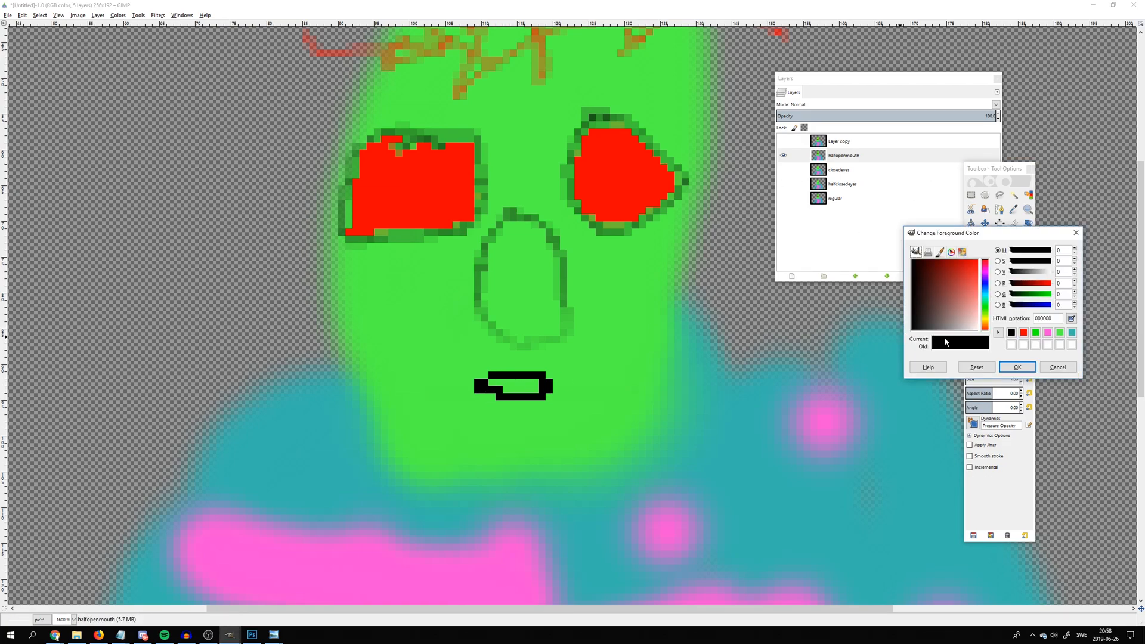
click(1068, 369)
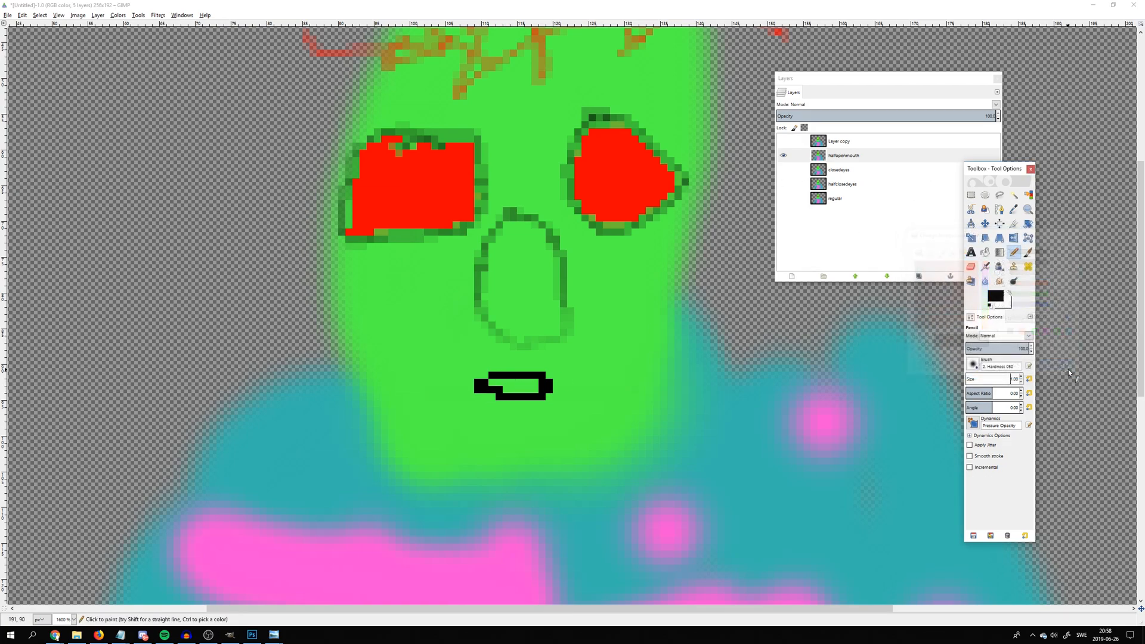
click(783, 155)
click(783, 141)
click(841, 142)
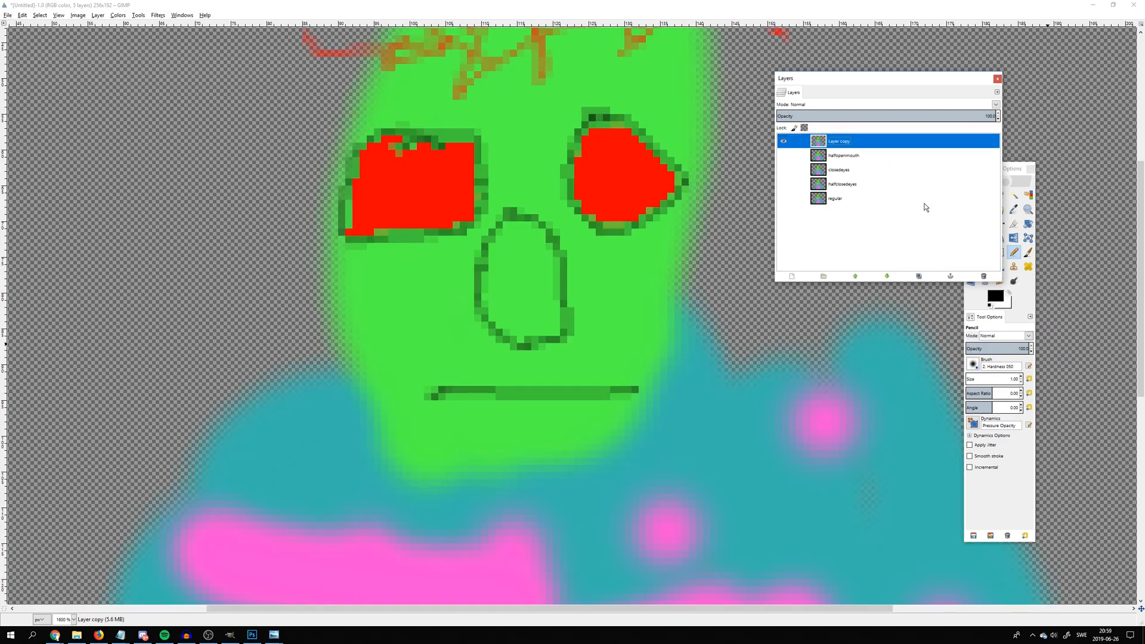
Pick the head's green as foreground color and paint over the mouth line on Layer copy with an enlarged Paintbrush
click(998, 303)
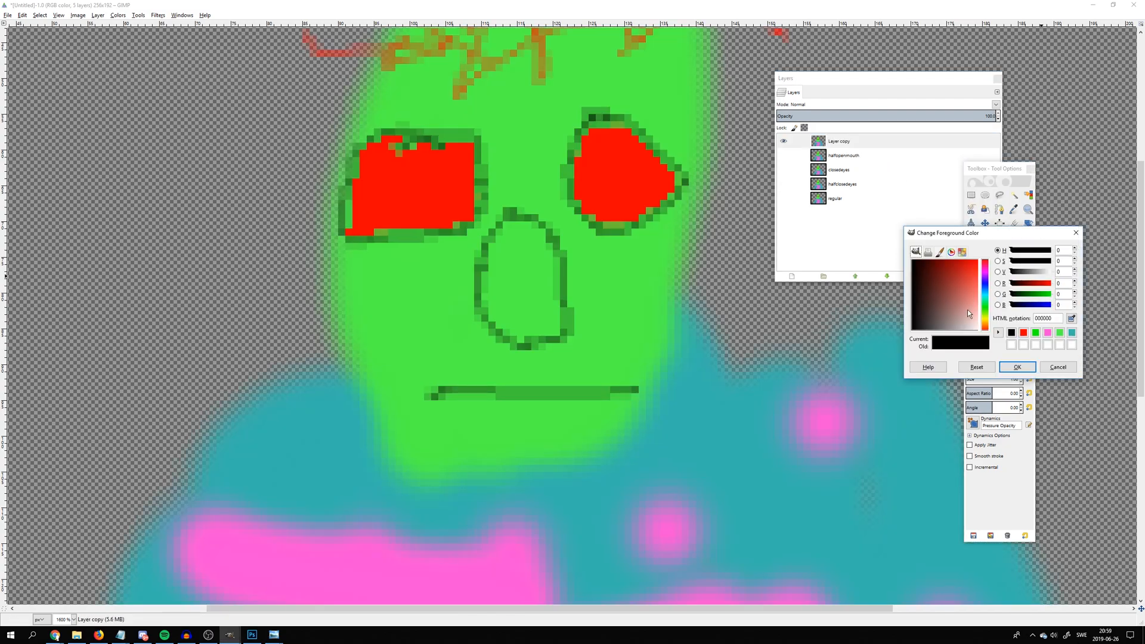
click(1058, 367)
click(1013, 209)
click(1027, 252)
drag(978, 380, 993, 381)
mouse_move(477, 393)
mouse_down()
mouse_move(474, 404)
mouse_move(588, 392)
mouse_move(674, 366)
mouse_move(633, 385)
mouse_up()
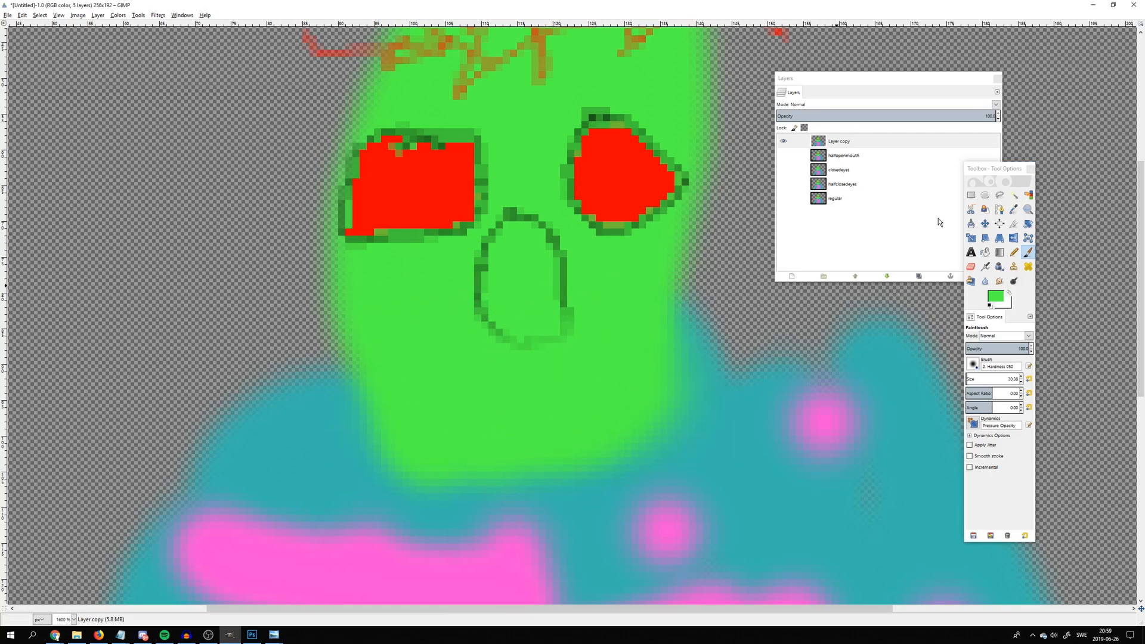
Set the foreground color to black and outline a wide open mouth below the nose with a size 1 Pencil
click(994, 296)
click(1012, 332)
click(1018, 366)
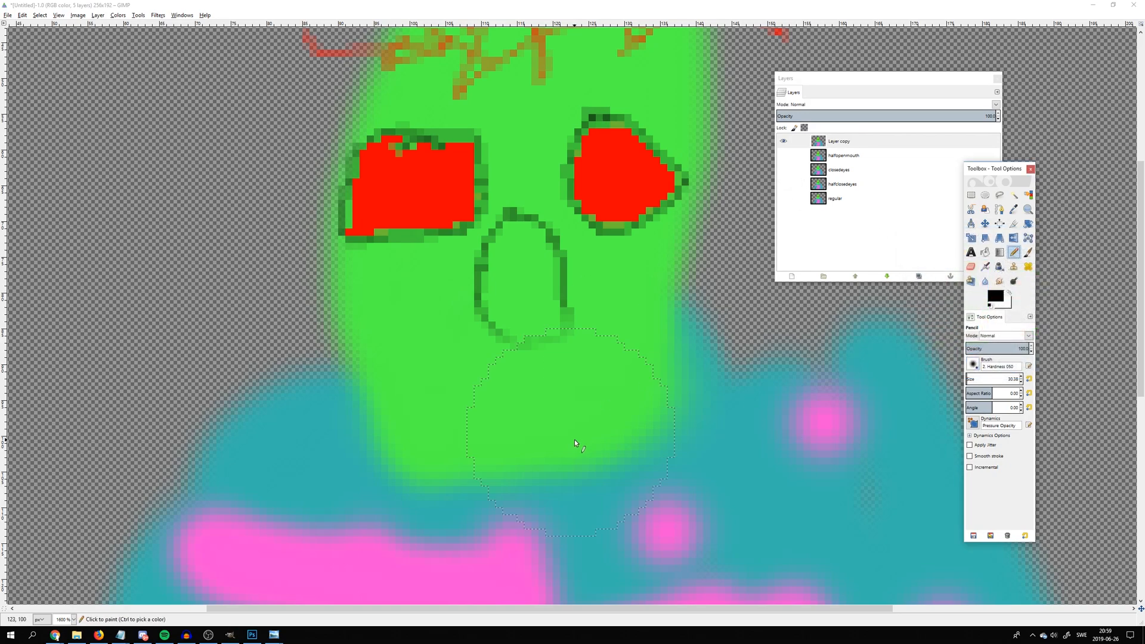
drag(982, 379, 948, 380)
mouse_move(443, 370)
mouse_down()
mouse_move(564, 366)
mouse_move(610, 383)
mouse_move(595, 418)
mouse_move(509, 425)
mouse_move(449, 368)
mouse_up()
scroll(636, 258, down, 4)
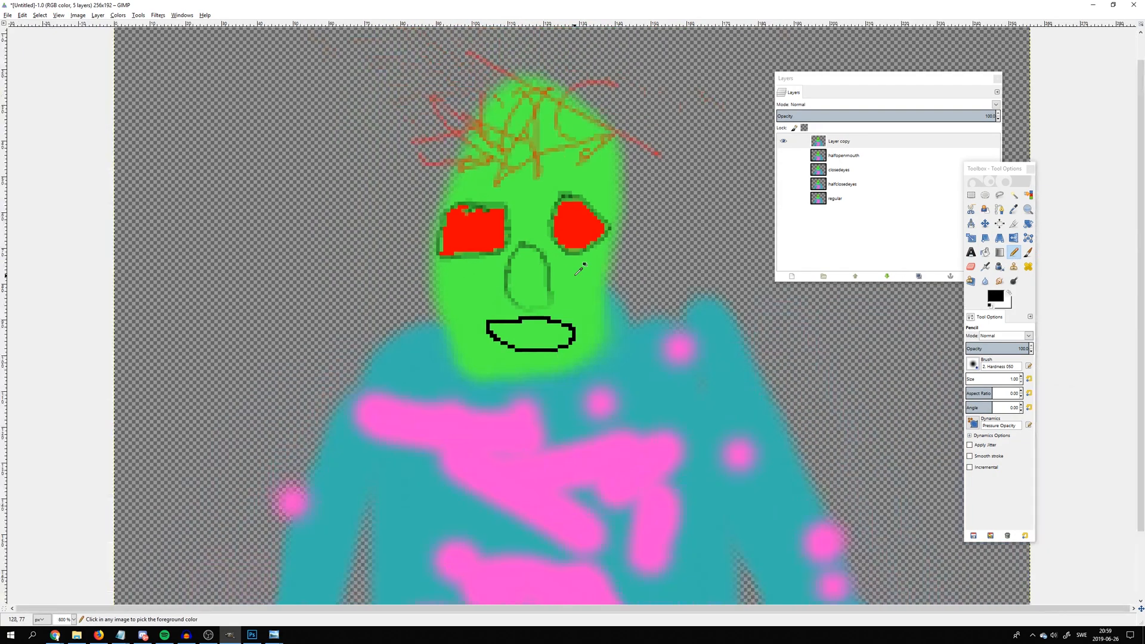
Preview the frames one at a time by switching layer visibility from regular up to Layer copy, ending with all layers hidden and regular selected
click(783, 142)
click(782, 199)
click(783, 199)
click(784, 183)
click(784, 184)
click(784, 170)
click(784, 170)
click(784, 156)
click(783, 156)
click(783, 141)
click(783, 141)
click(840, 202)
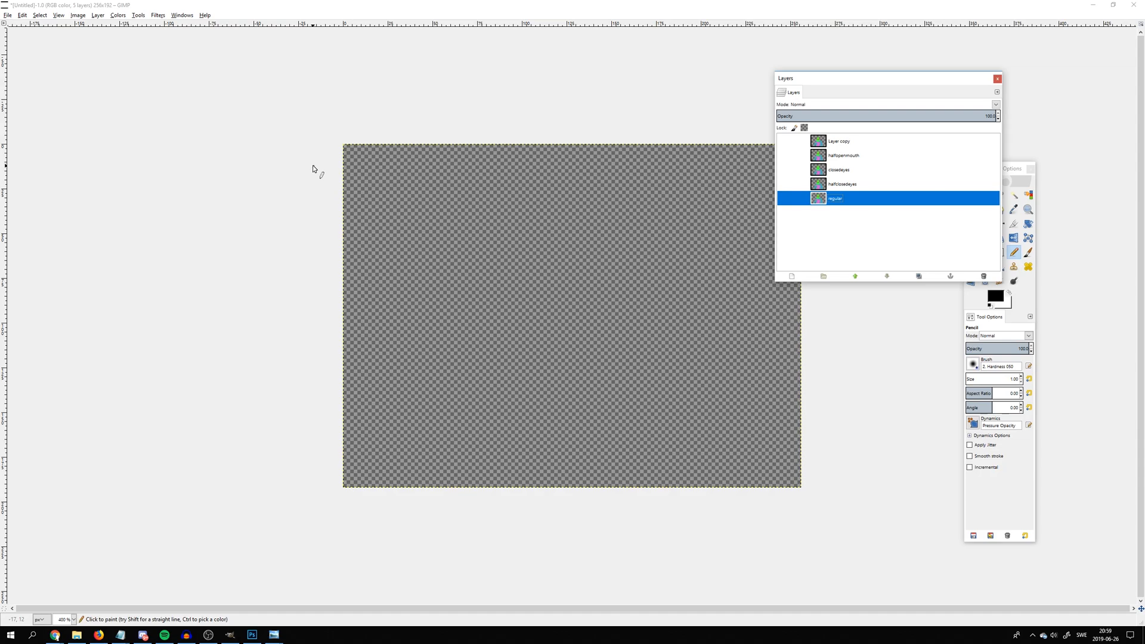
Save the layered image as idle.xcf in the oc folder within Pictures
click(8, 14)
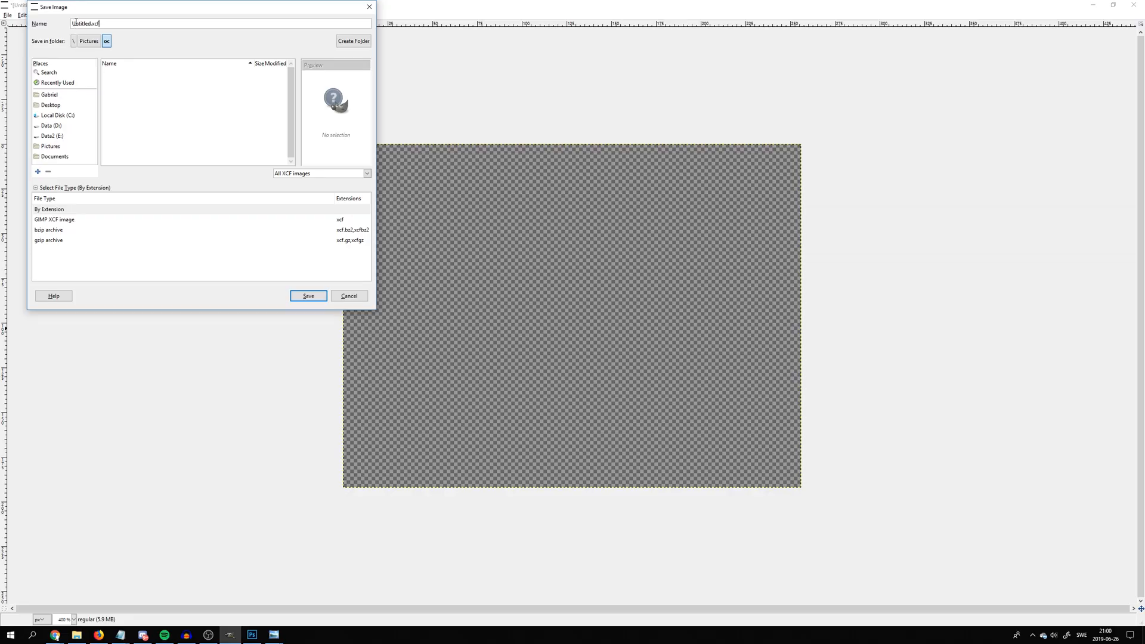
mouse_move(73, 23)
mouse_down()
mouse_move(119, 23)
mouse_move(70, 25)
mouse_up()
click(118, 24)
text(1)
text(dle)
key(Return)
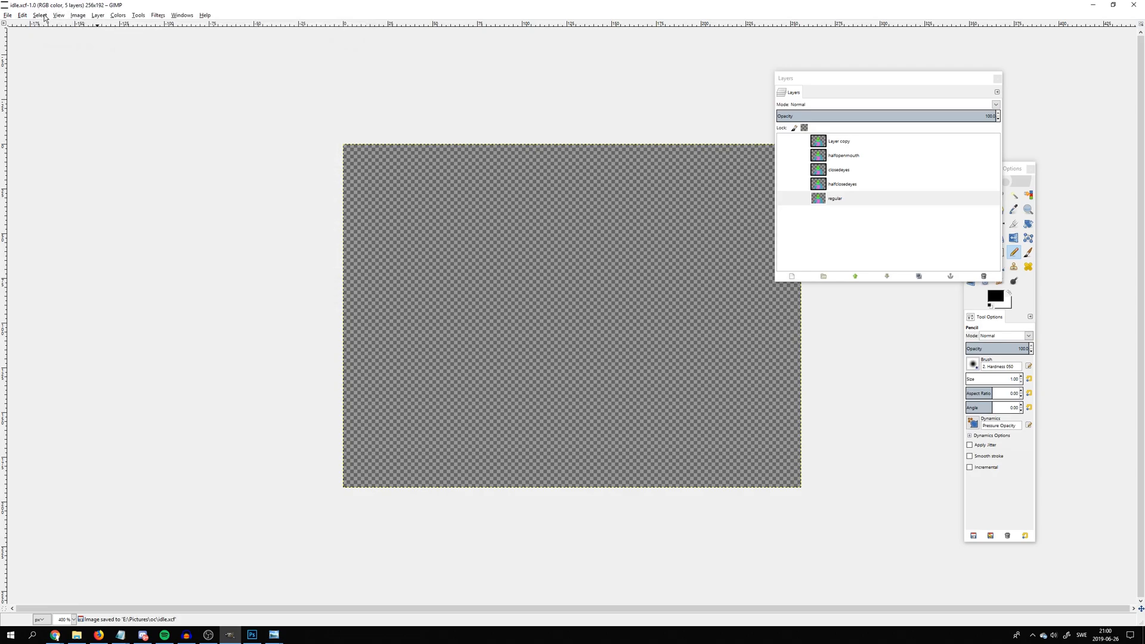
Save the image under the new name talking.xcf in the same oc folder
click(7, 17)
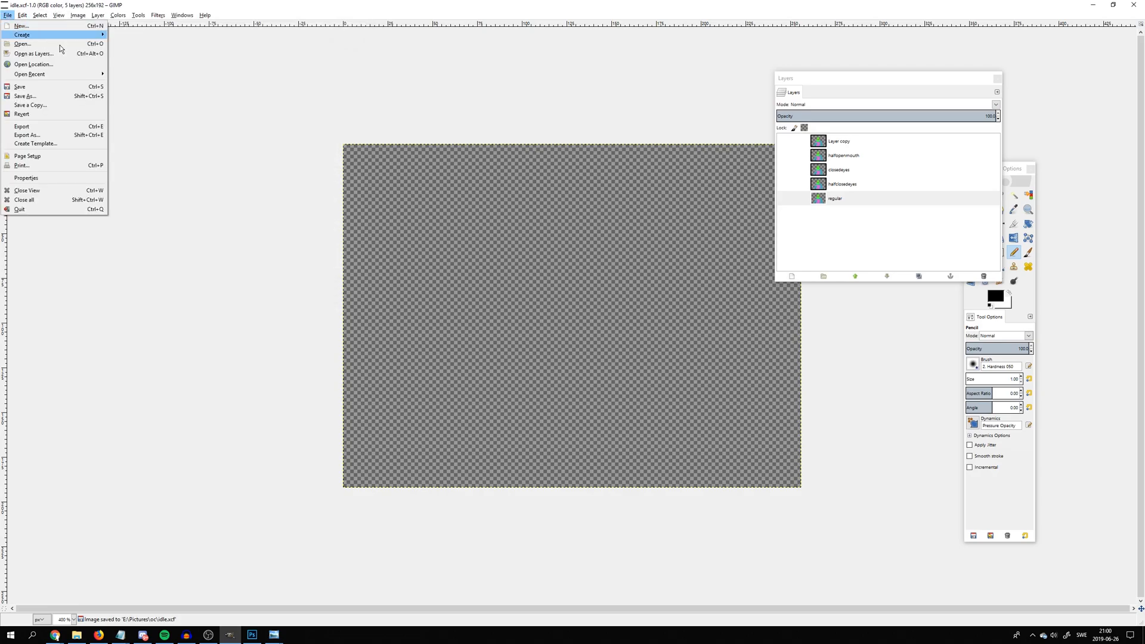
click(96, 99)
text(t)
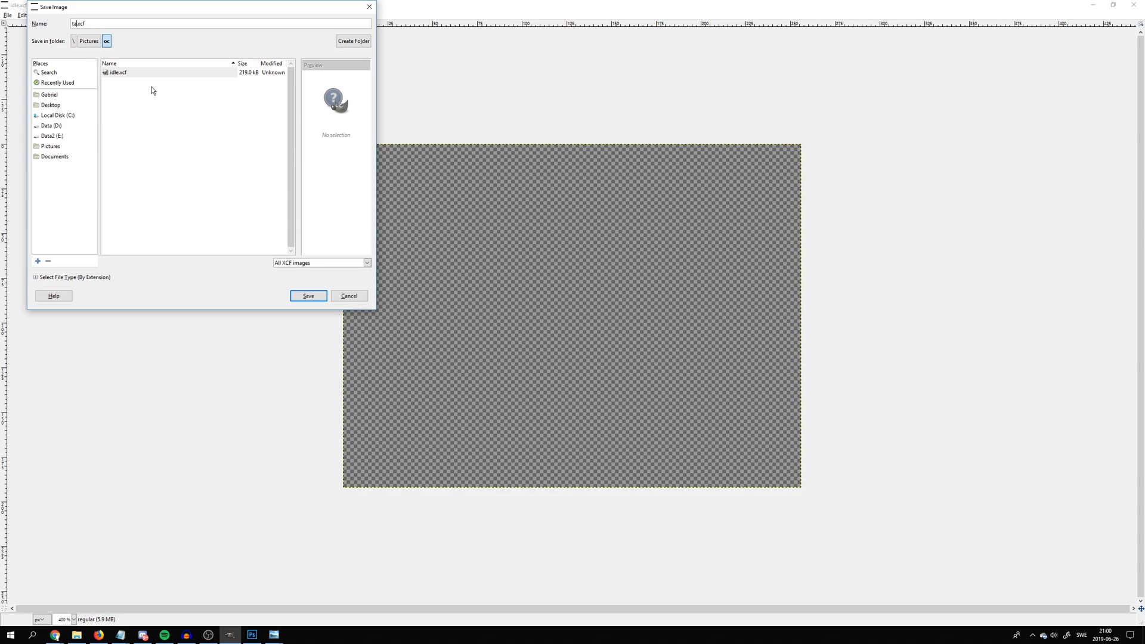
text(alkign)
key(BackSpace)
key(Return)
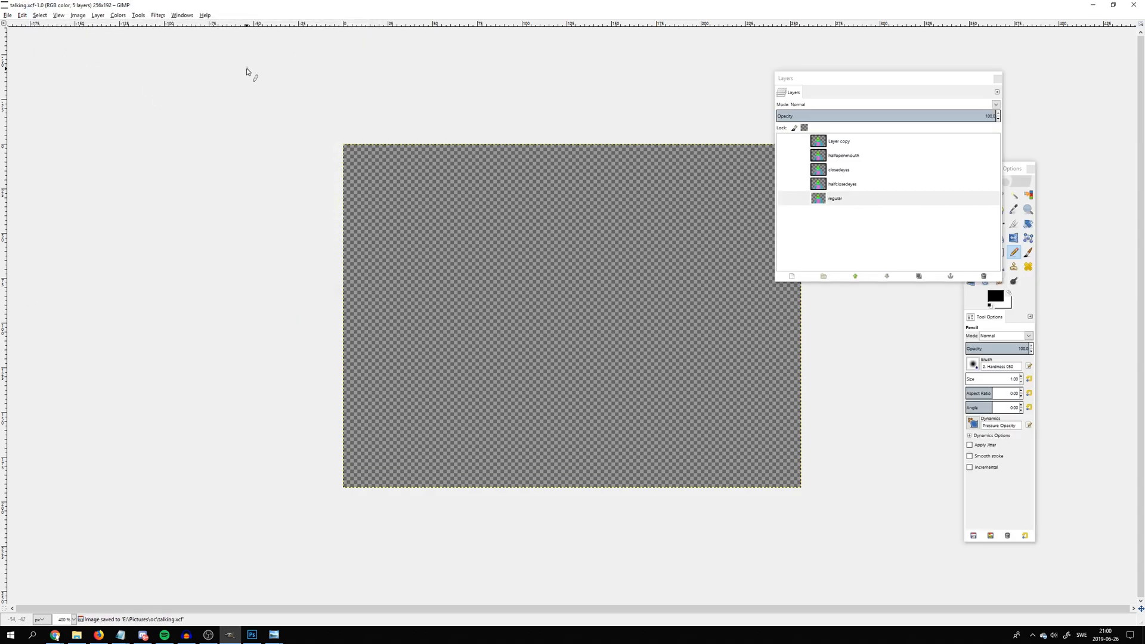
Switch to the talking.png frame list in Windows Photo Viewer, shrink its window and place it beside the canvas
mouse_move(285, 633)
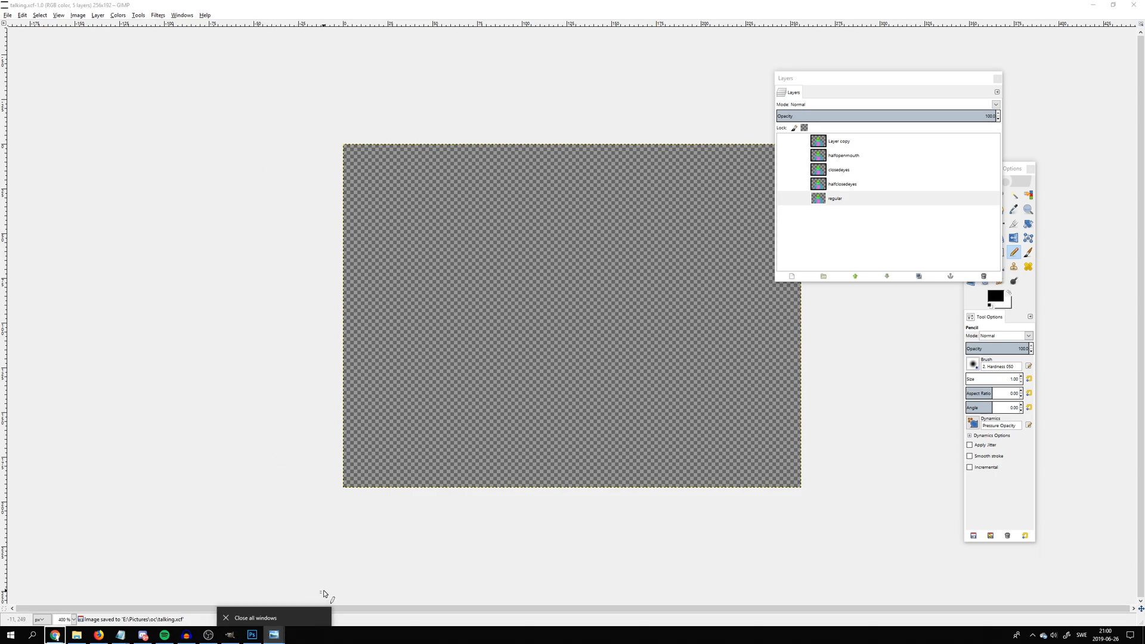
click(323, 590)
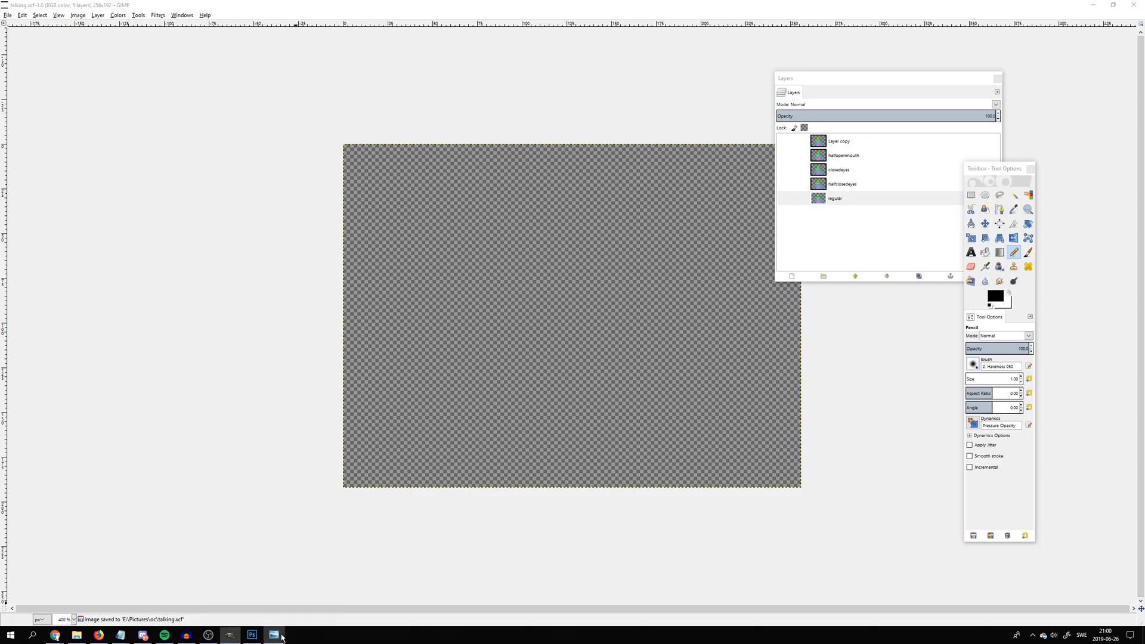
click(215, 590)
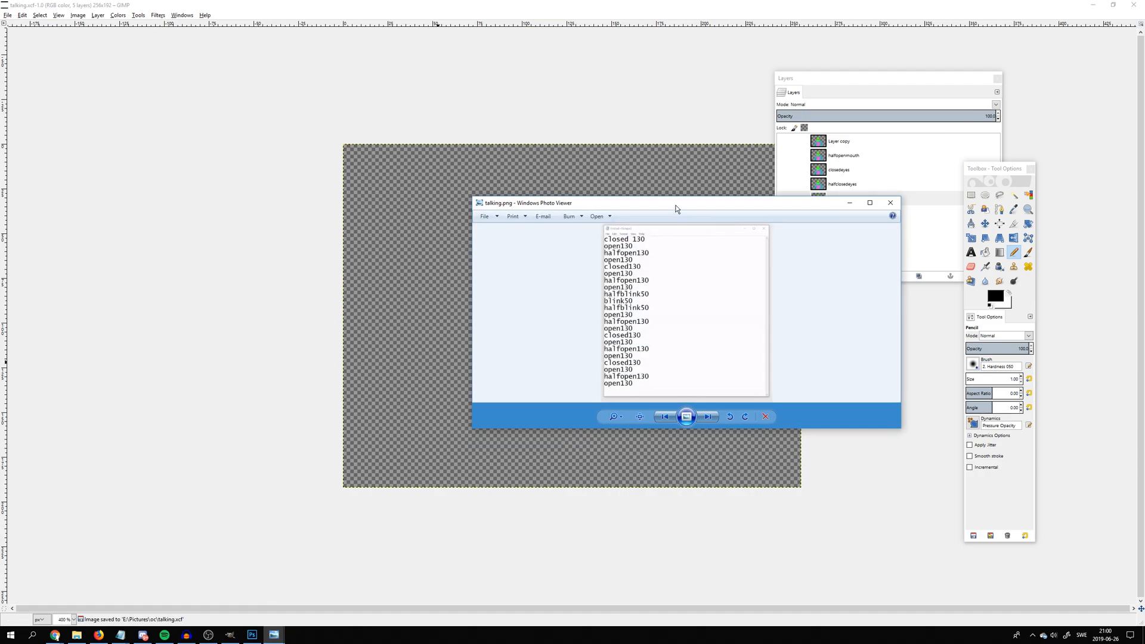
drag(675, 209, 214, 190)
drag(440, 268, 253, 271)
drag(174, 189, 237, 162)
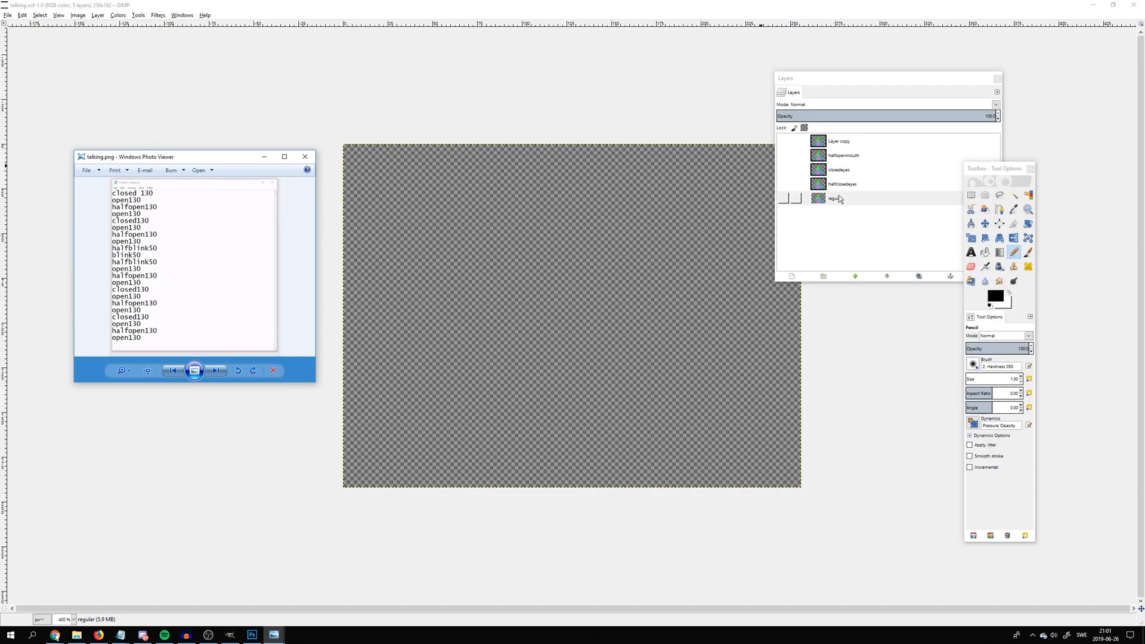
Move the regular layer to the top of the stack, show it, and inspect the first entries of the talking.png frame list
drag(840, 203, 831, 141)
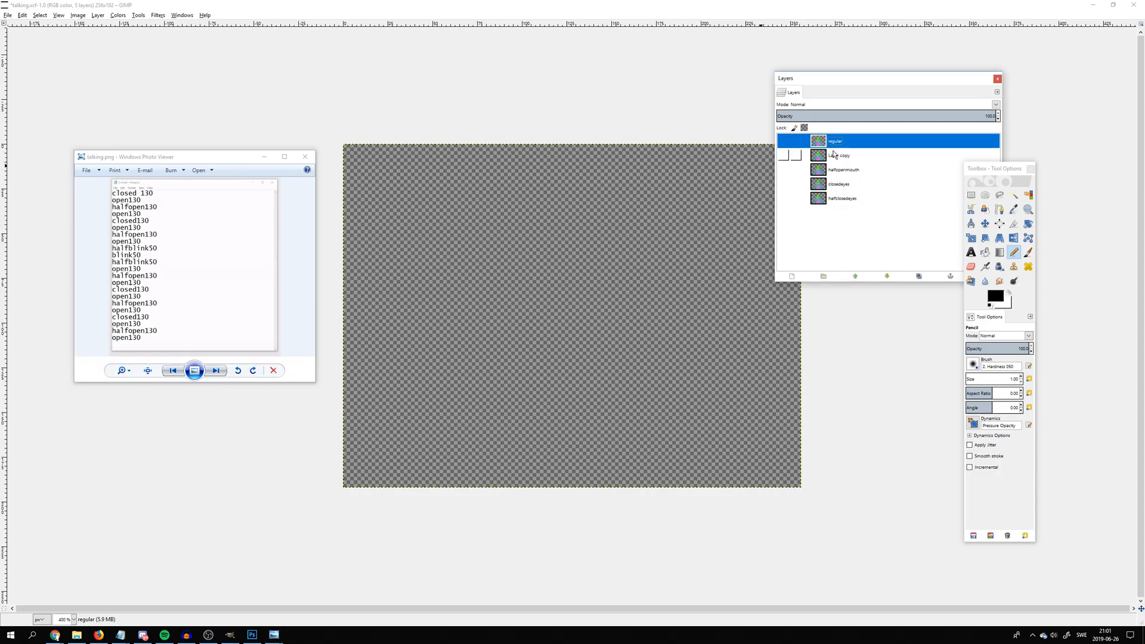
click(783, 141)
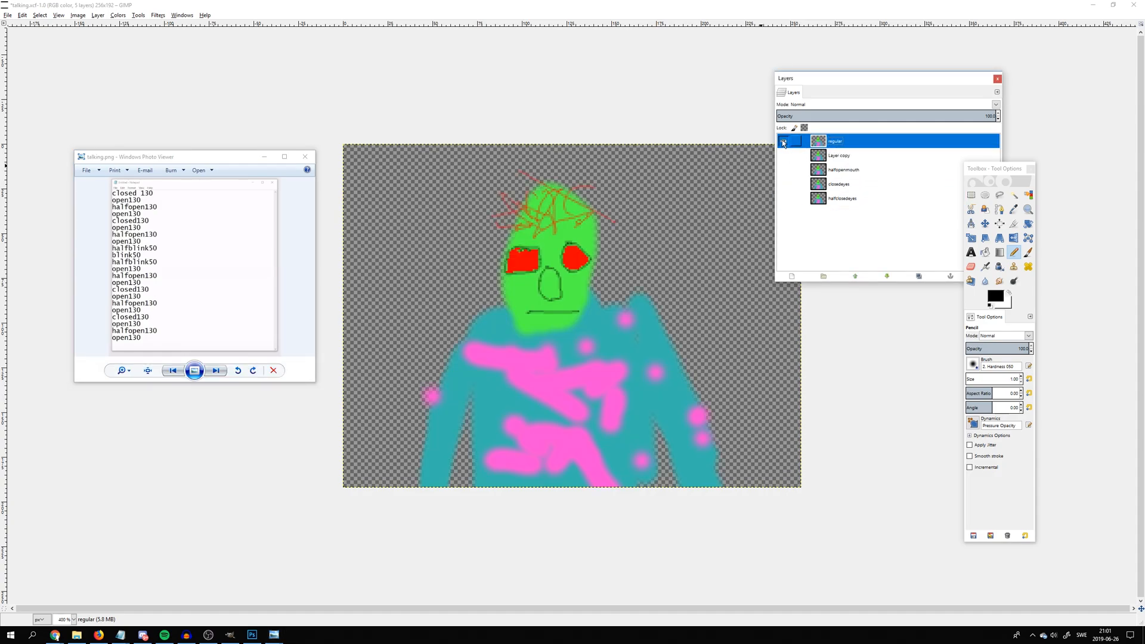
scroll(137, 204, up, 2)
click(136, 204)
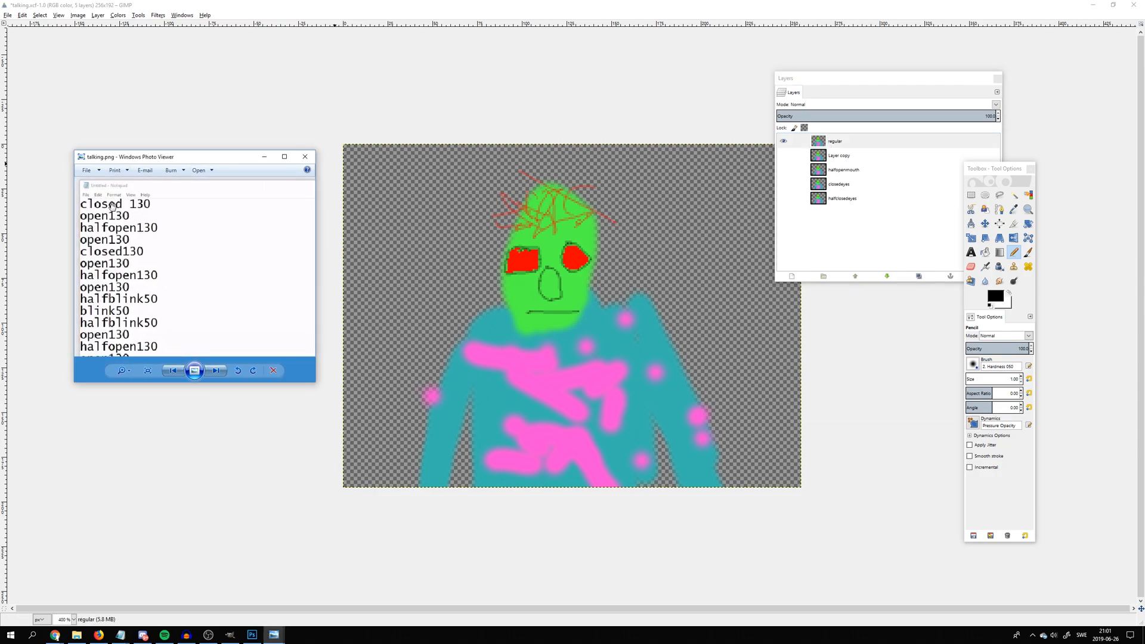
scroll(112, 206, down, 2)
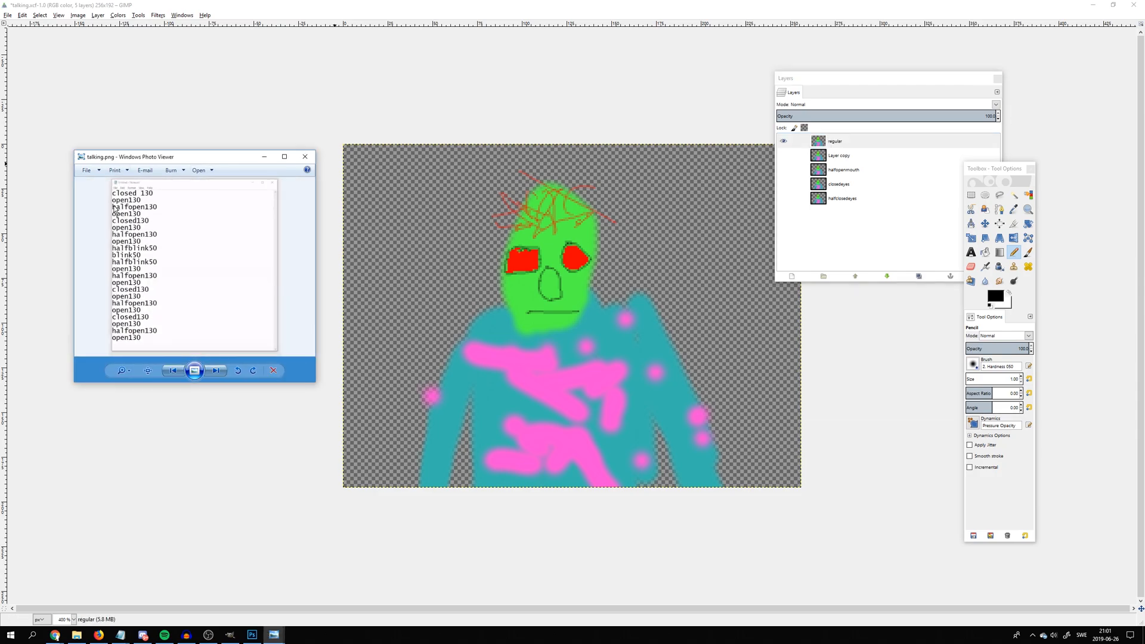
Rename the Layer copy layer as openmouth and check its visibility, ending with only the regular layer shown
click(834, 160)
click(783, 141)
click(783, 155)
click(783, 156)
double_click(826, 156)
text(openmouth)
key(Return)
click(784, 140)
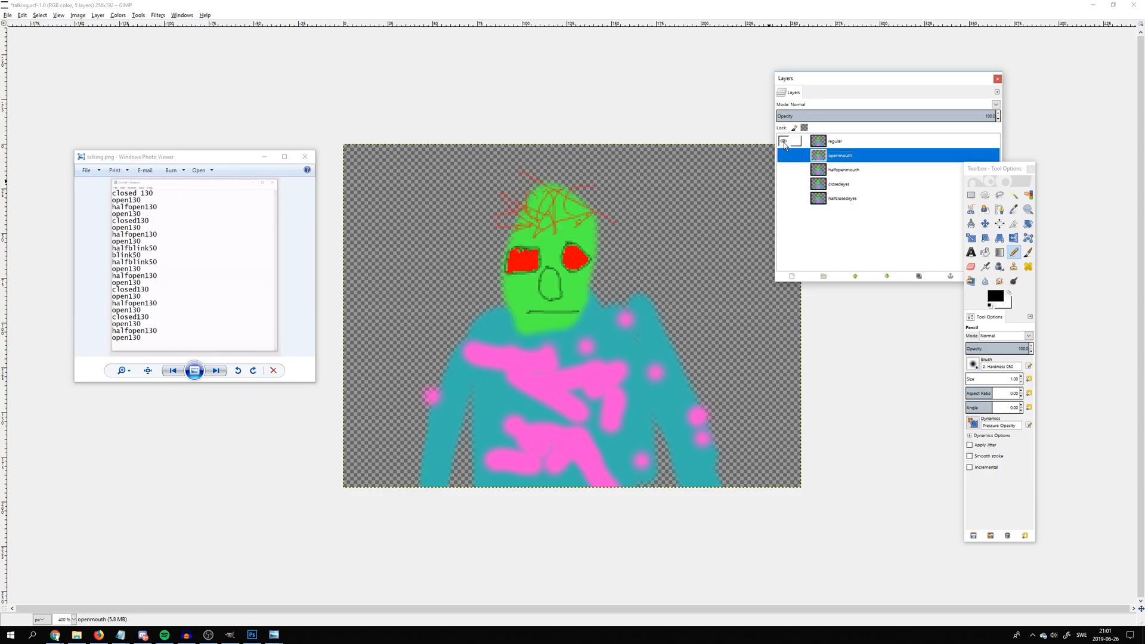
click(784, 155)
click(784, 156)
Duplicate the openmouth layer and move the copy directly below halfopenmouth
right_click(826, 157)
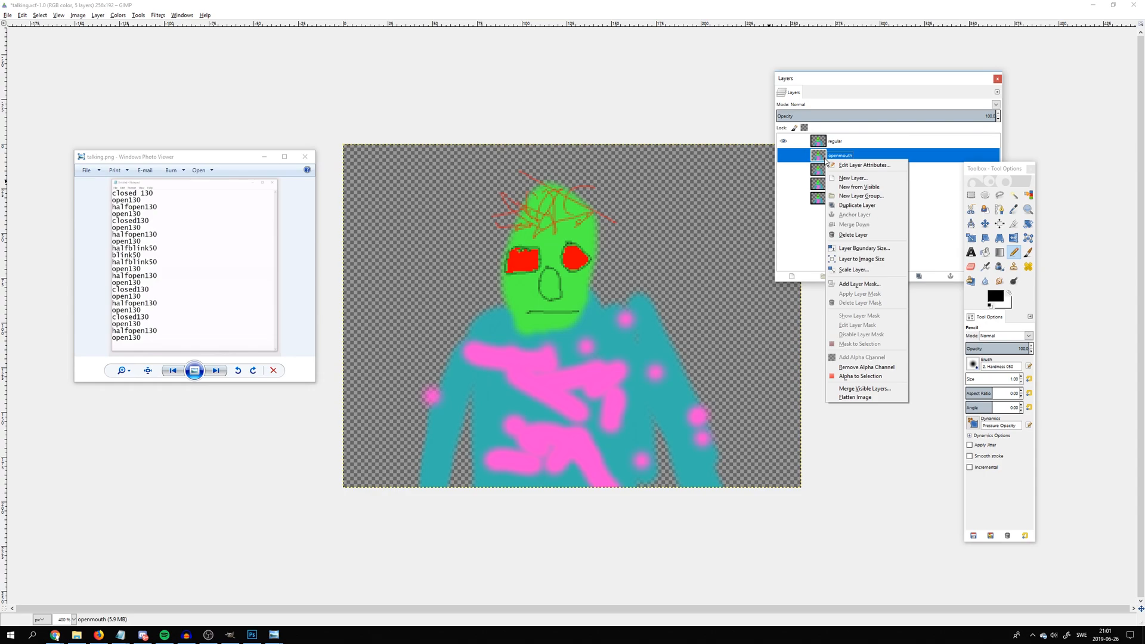
click(841, 205)
drag(841, 156, 856, 192)
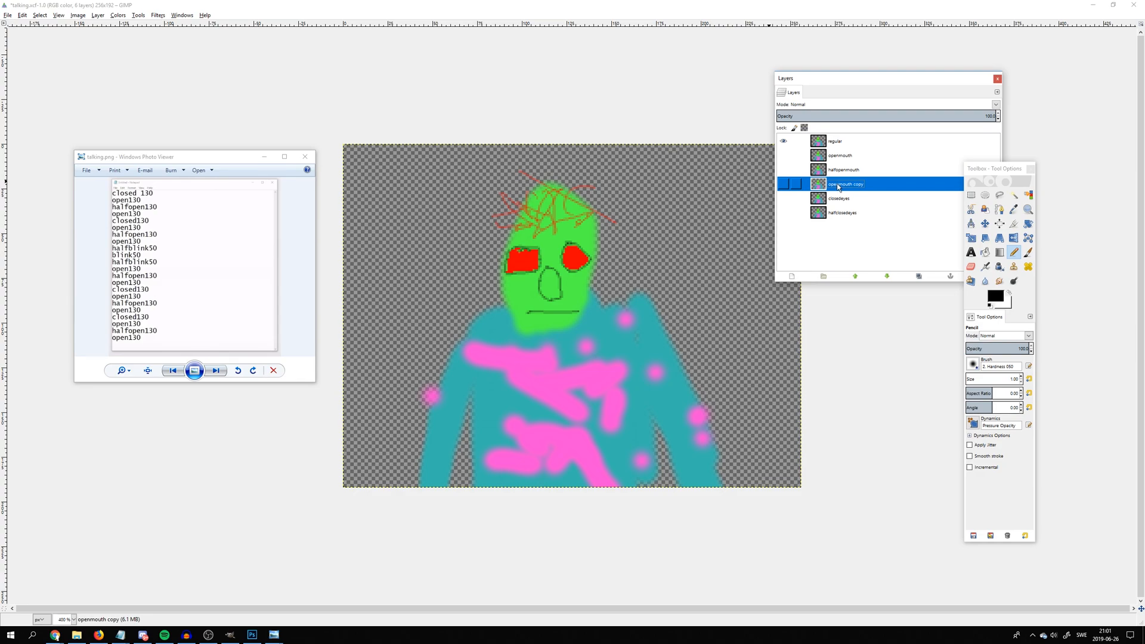
Duplicate the regular layer and move the copy directly below openmouth copy
right_click(833, 143)
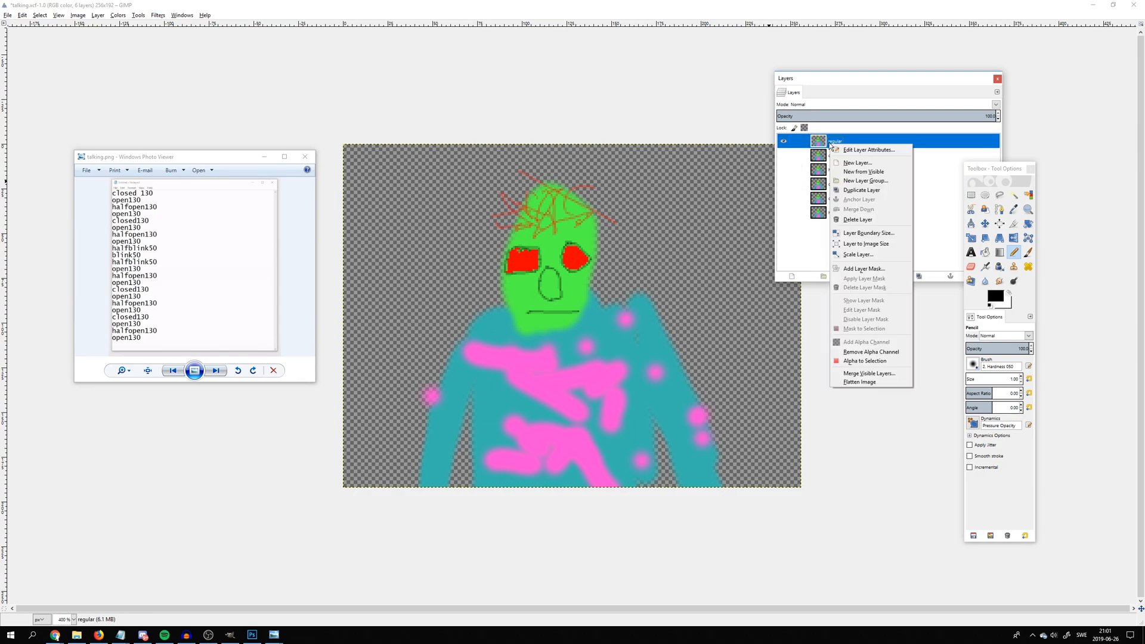
click(847, 190)
drag(833, 143, 860, 206)
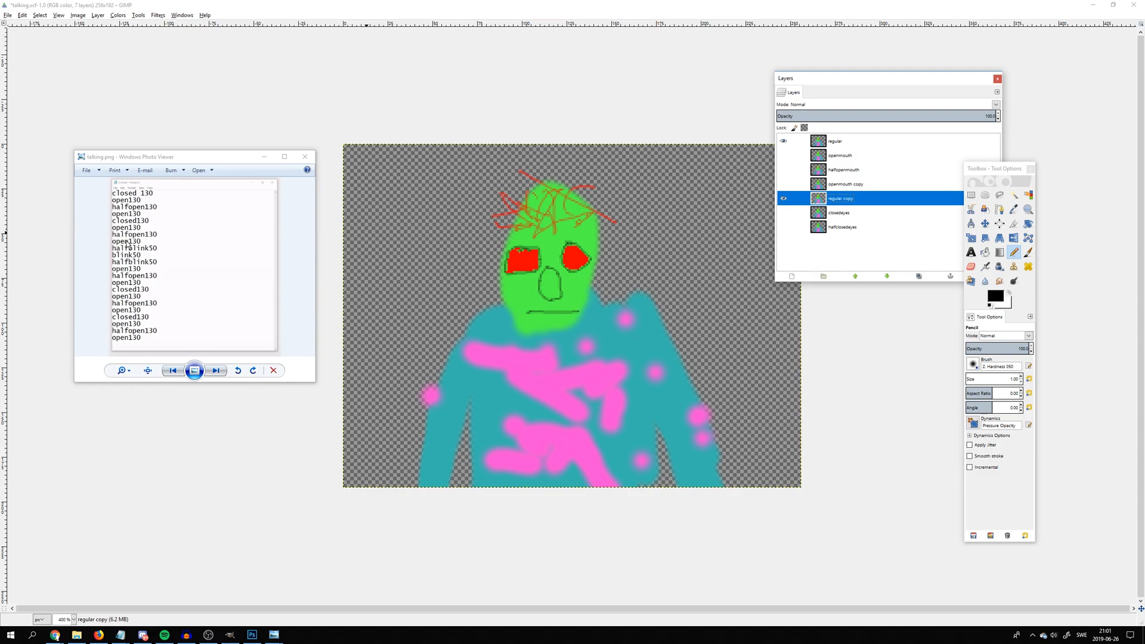
Compare the order of the openmouth, halfopenmouth and openmouth copy layers with the frame sequence in talking.png
click(842, 157)
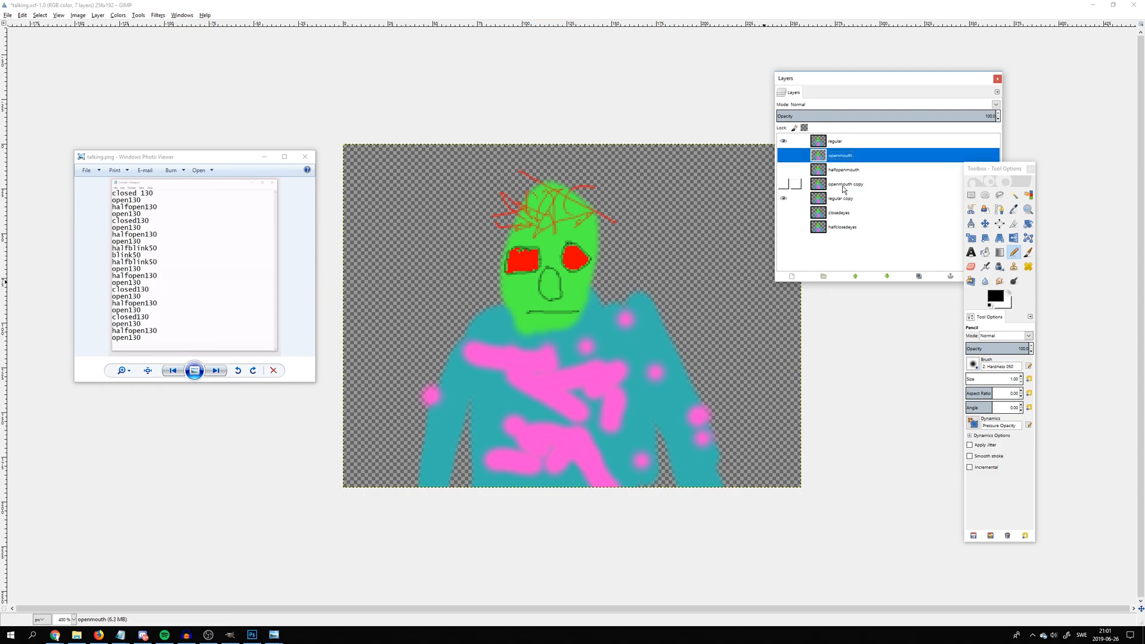
click(843, 190)
click(832, 160)
click(834, 170)
click(832, 158)
click(833, 170)
click(834, 182)
Duplicate the openmouth layer and move the copy directly below regular copy
click(830, 158)
right_click(835, 157)
key(Escape)
key(ctrl+c)
right_click(832, 161)
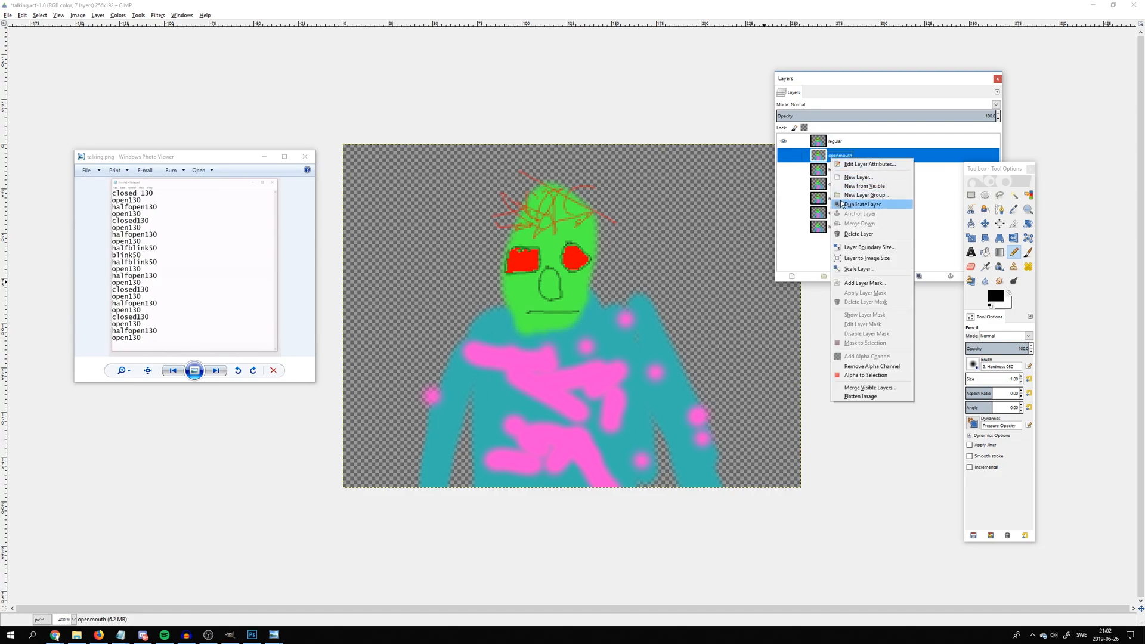
click(841, 201)
drag(833, 161, 854, 220)
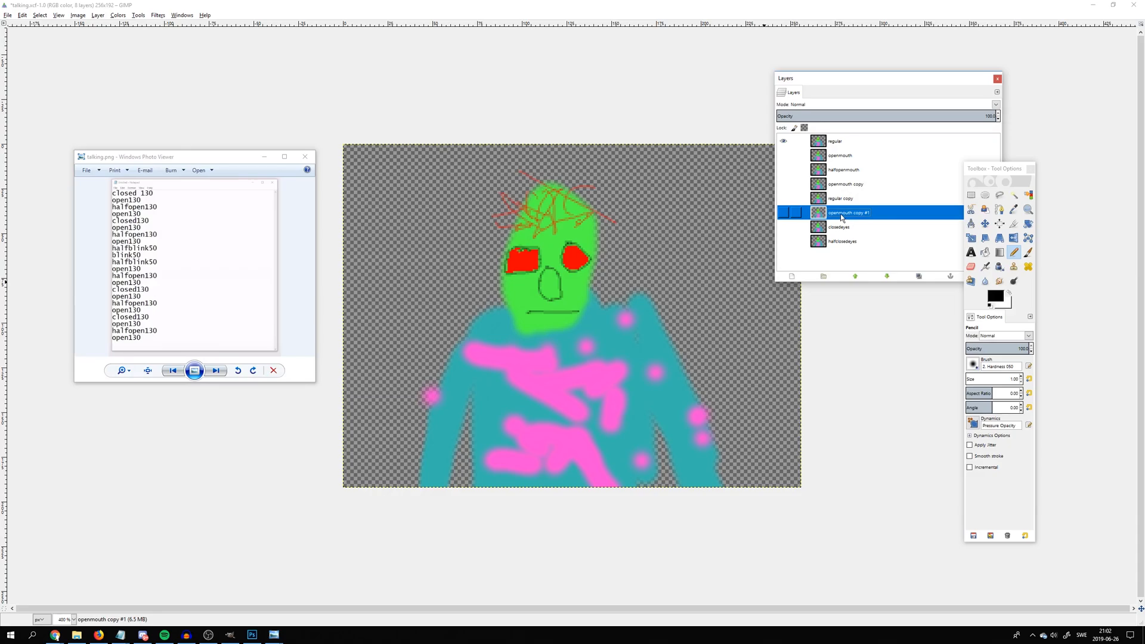
Duplicate halfopenmouth and openmouth copy #1, stacking the halfopenmouth copy and then the new openmouth copy directly above closedeyes
click(830, 172)
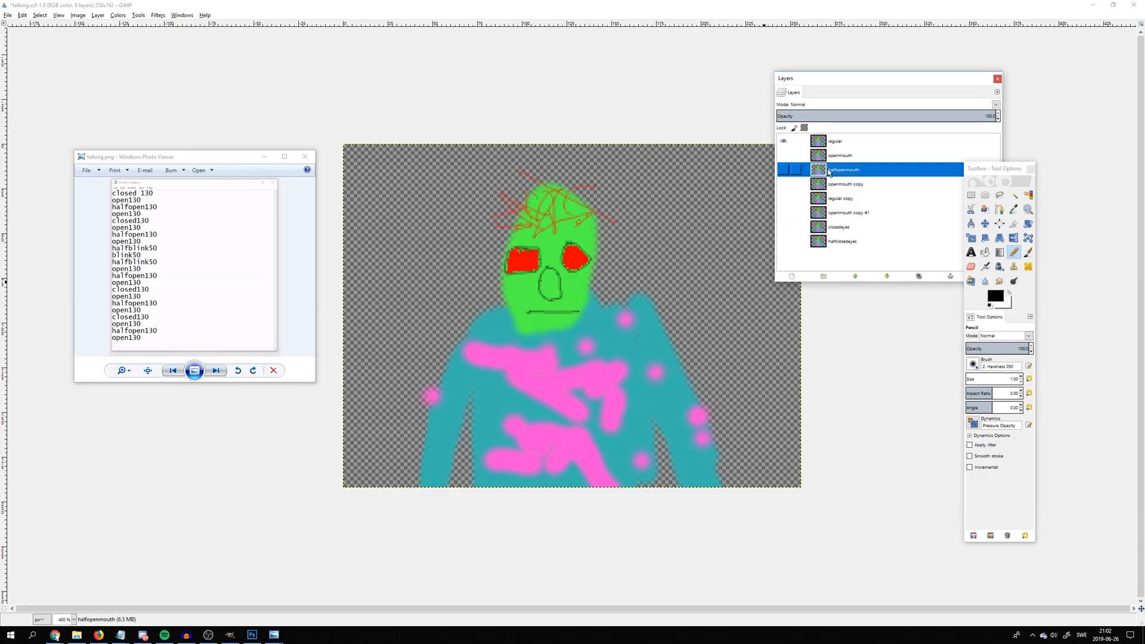
right_click(830, 172)
click(859, 218)
drag(831, 170, 868, 260)
right_click(844, 211)
click(860, 257)
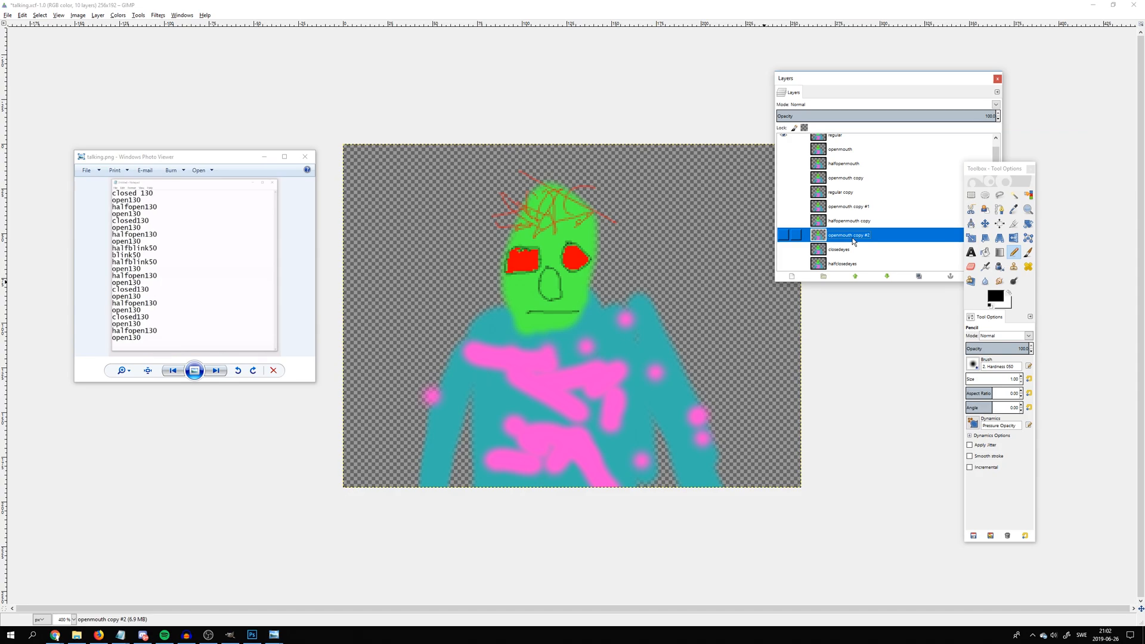
Move halfclosedeyes directly above closedeyes, and place a duplicate of it directly below closedeyes
drag(846, 268, 857, 249)
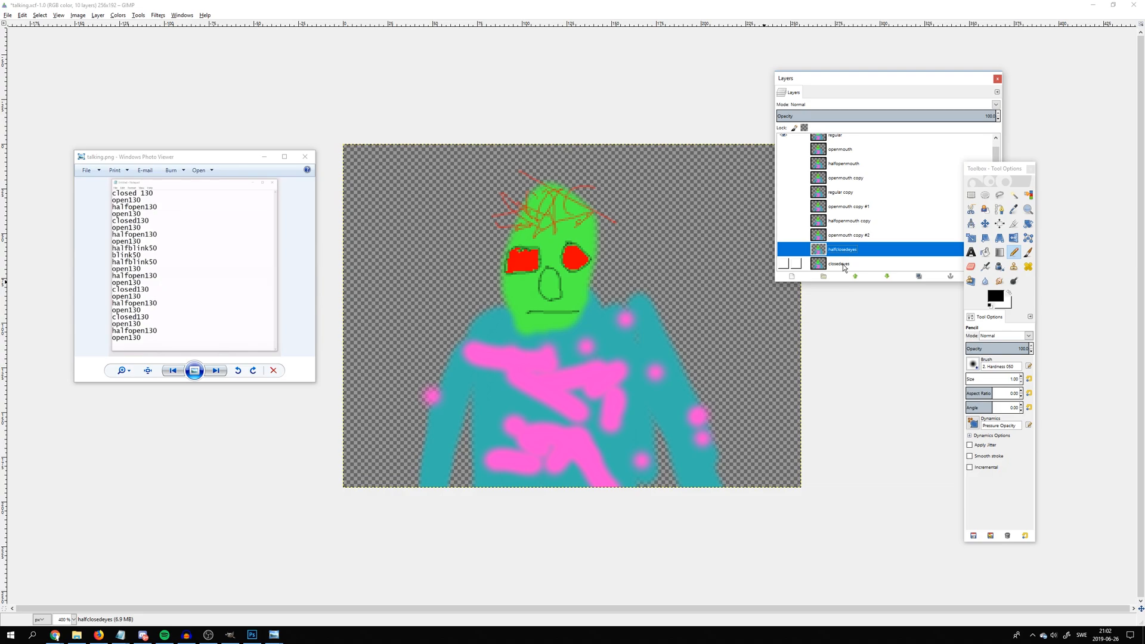
click(843, 266)
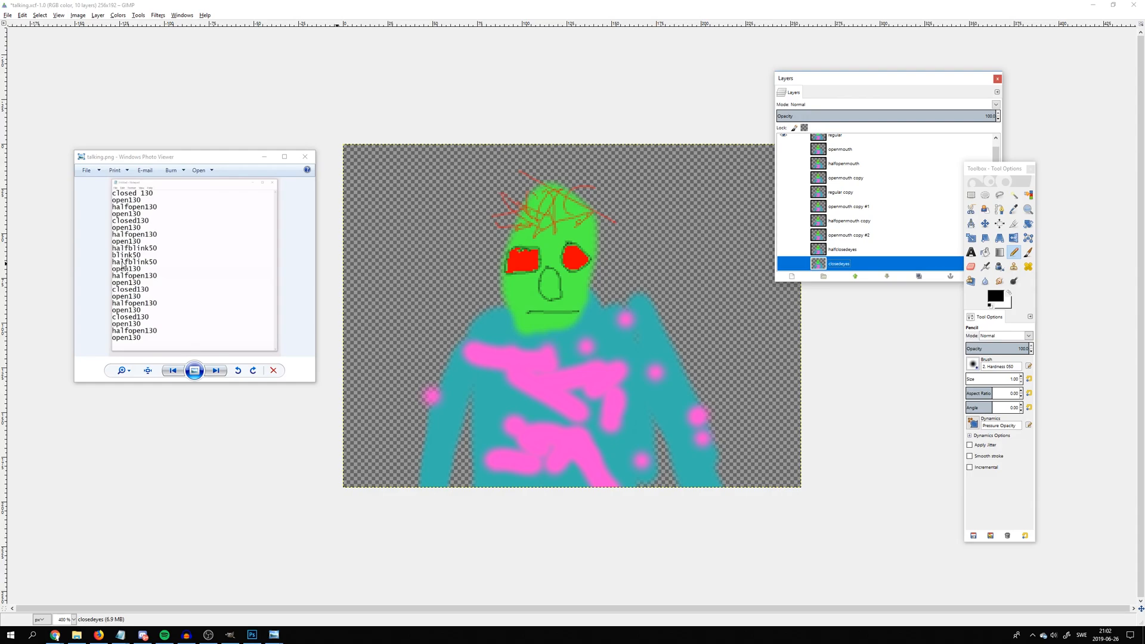
right_click(848, 249)
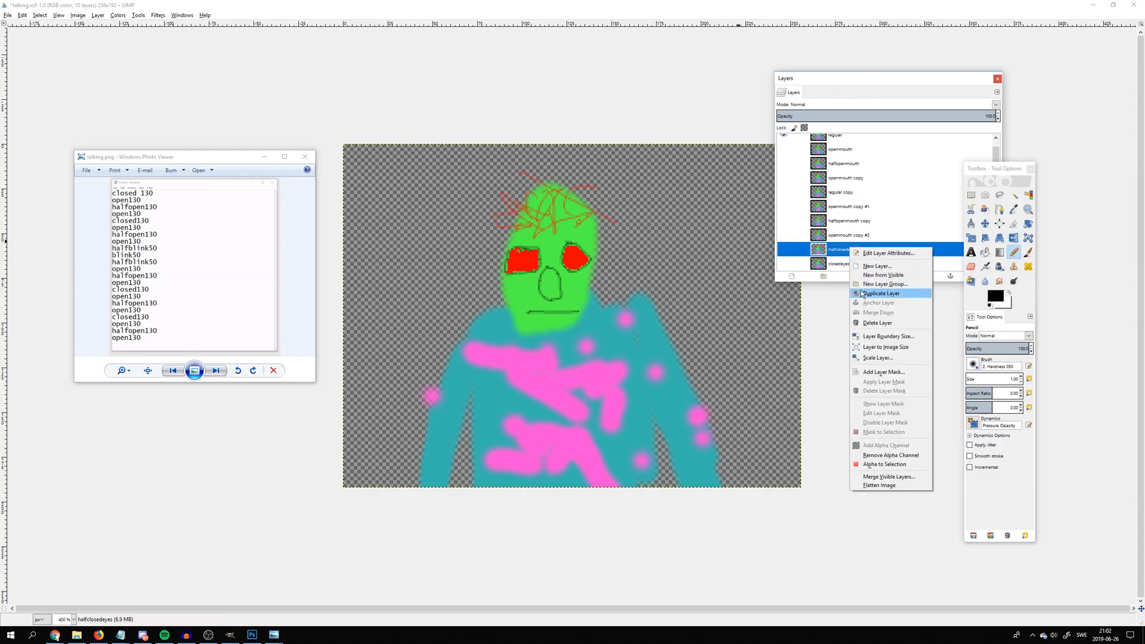
click(881, 292)
drag(849, 238, 847, 269)
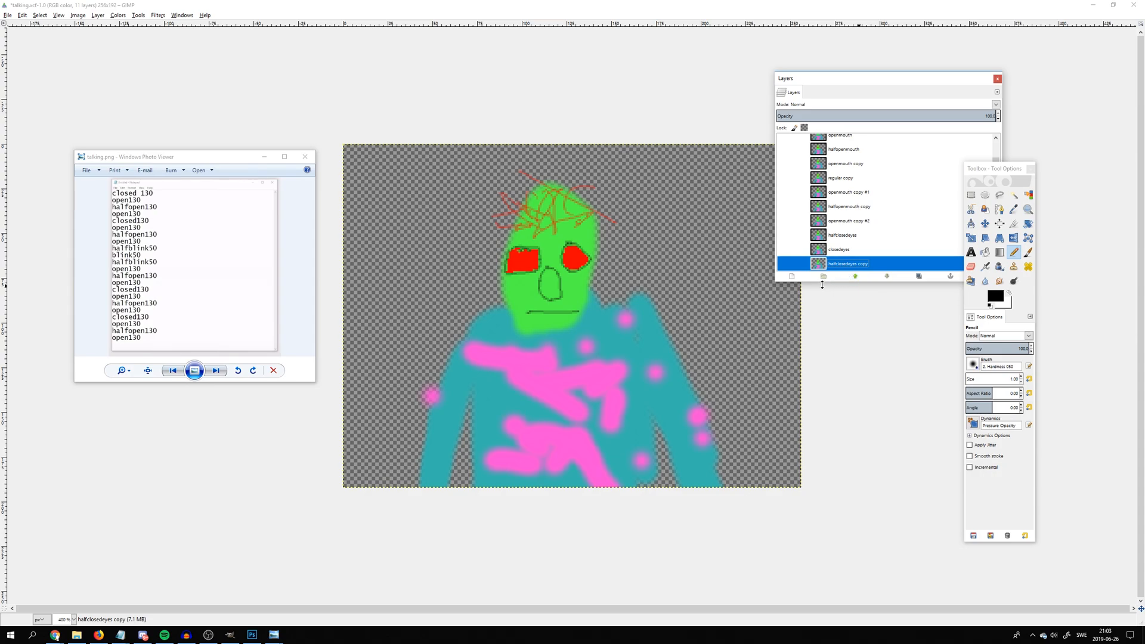
Duplicate openmouth copy #1 and halfopenmouth copy, stacking the two new layers in that order directly below halfclosedeyes copy
click(848, 194)
right_click(848, 193)
click(870, 246)
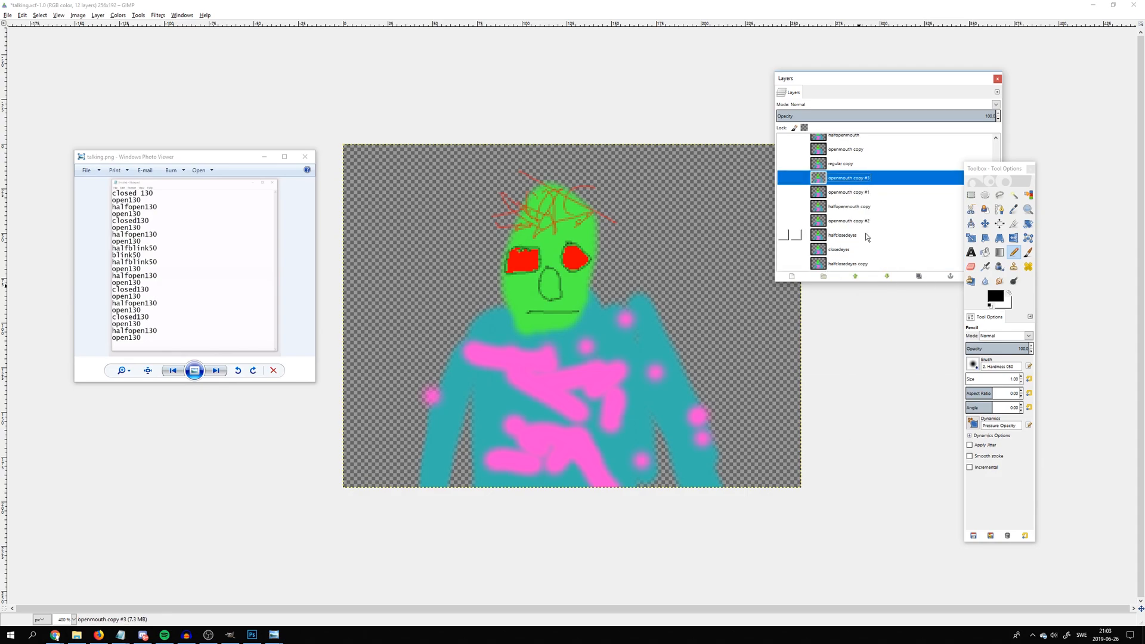
drag(855, 179, 881, 269)
click(853, 195)
right_click(854, 194)
click(885, 237)
drag(846, 192, 867, 268)
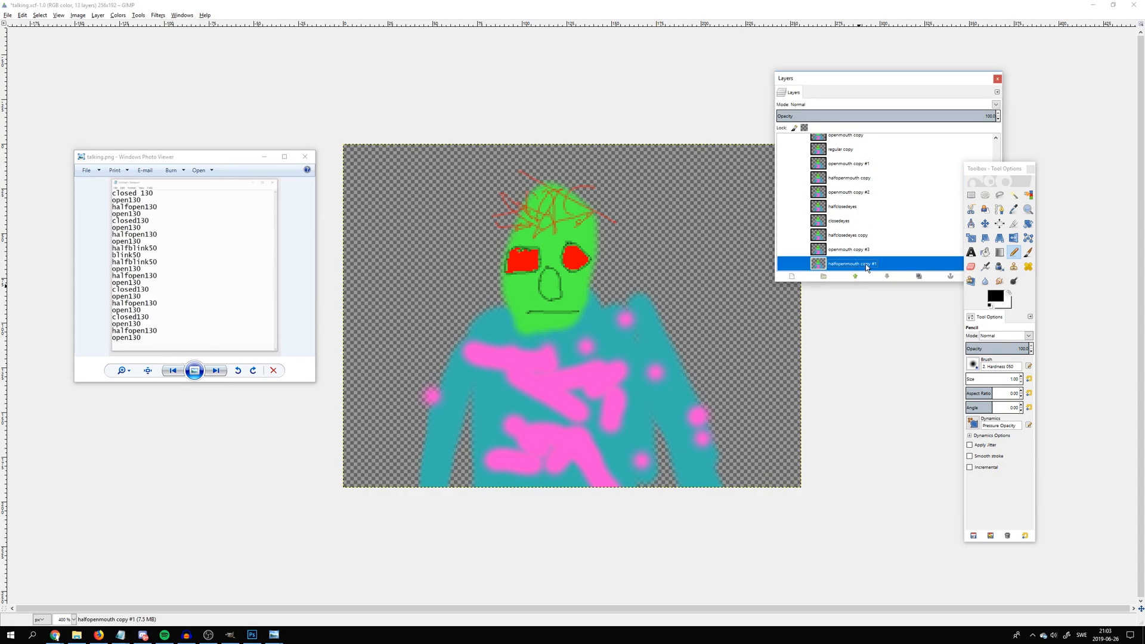
Duplicate openmouth copy #3 and move the new layer directly below halfopenmouth copy #1
click(853, 249)
right_click(855, 254)
click(872, 292)
drag(852, 237, 866, 263)
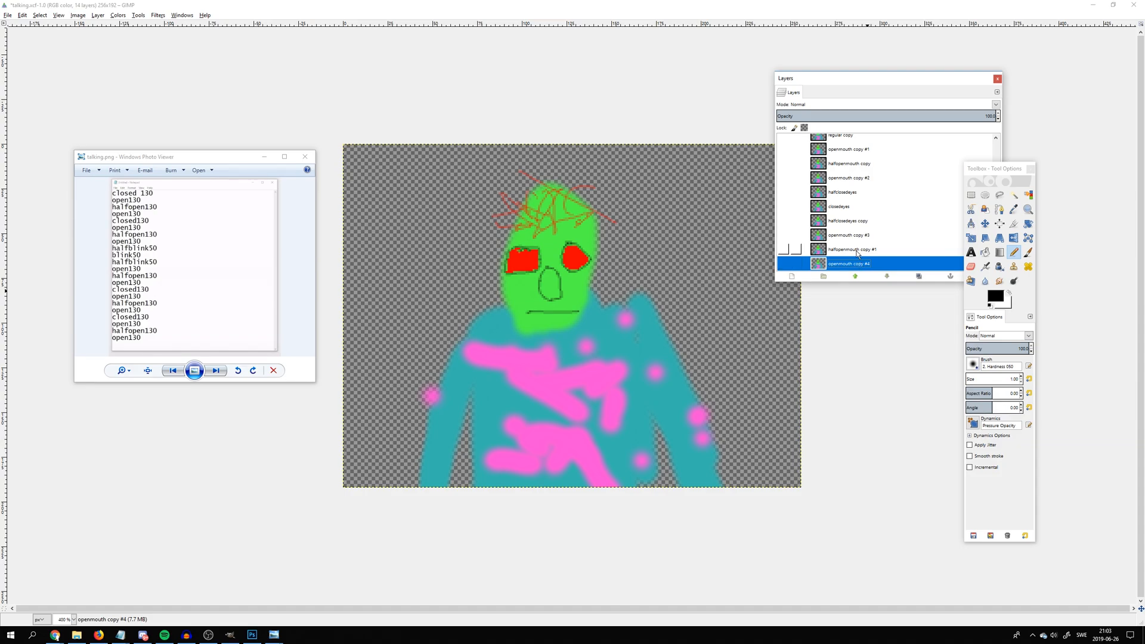
Duplicate the original regular layer and move the copy directly below openmouth copy #4 at the end of the stack
right_click(847, 208)
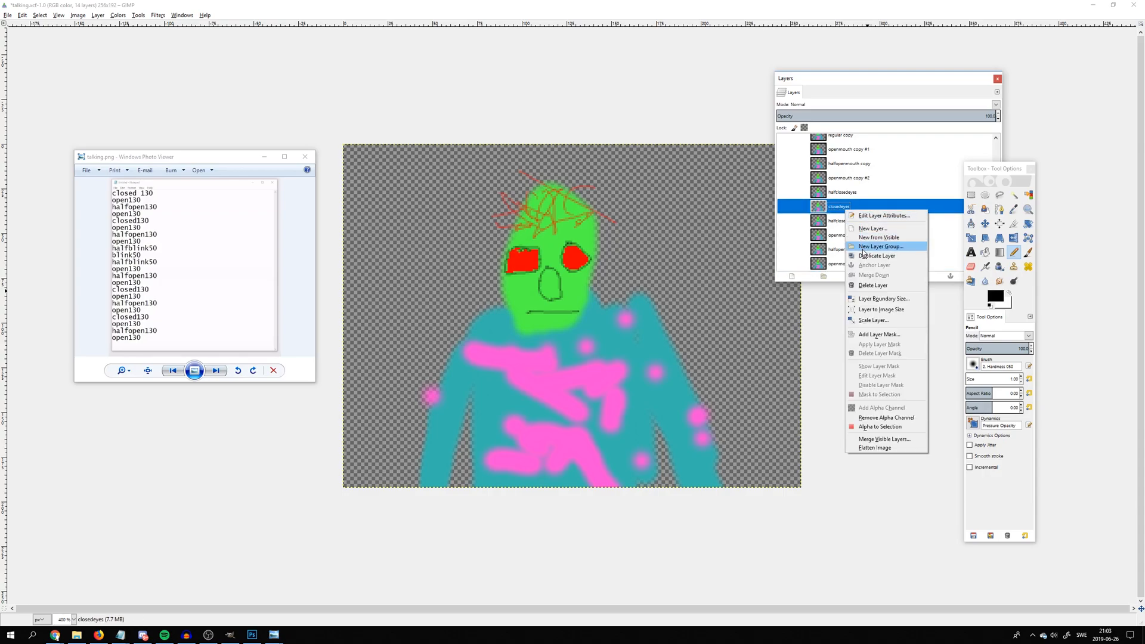
click(850, 193)
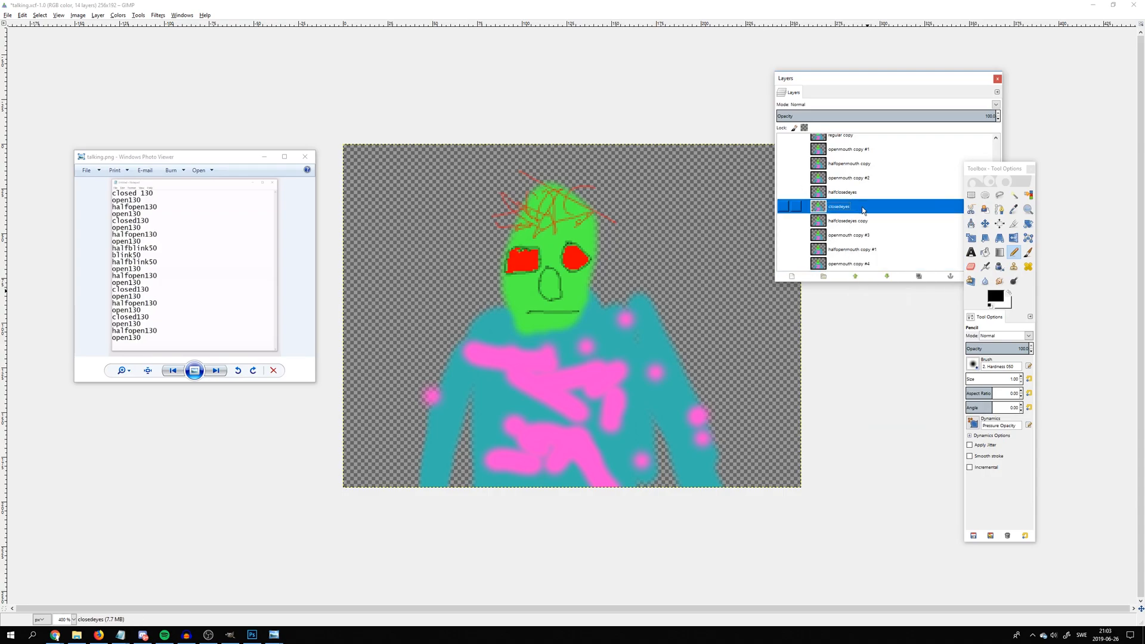
scroll(850, 225, up, 3)
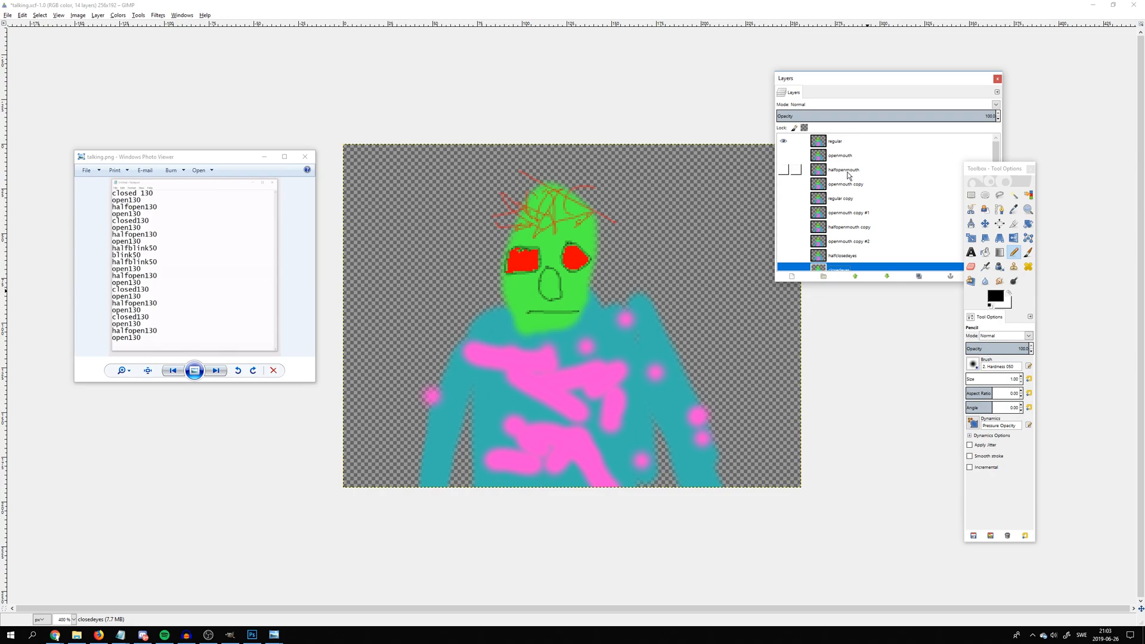
right_click(841, 146)
click(857, 196)
drag(842, 150, 867, 268)
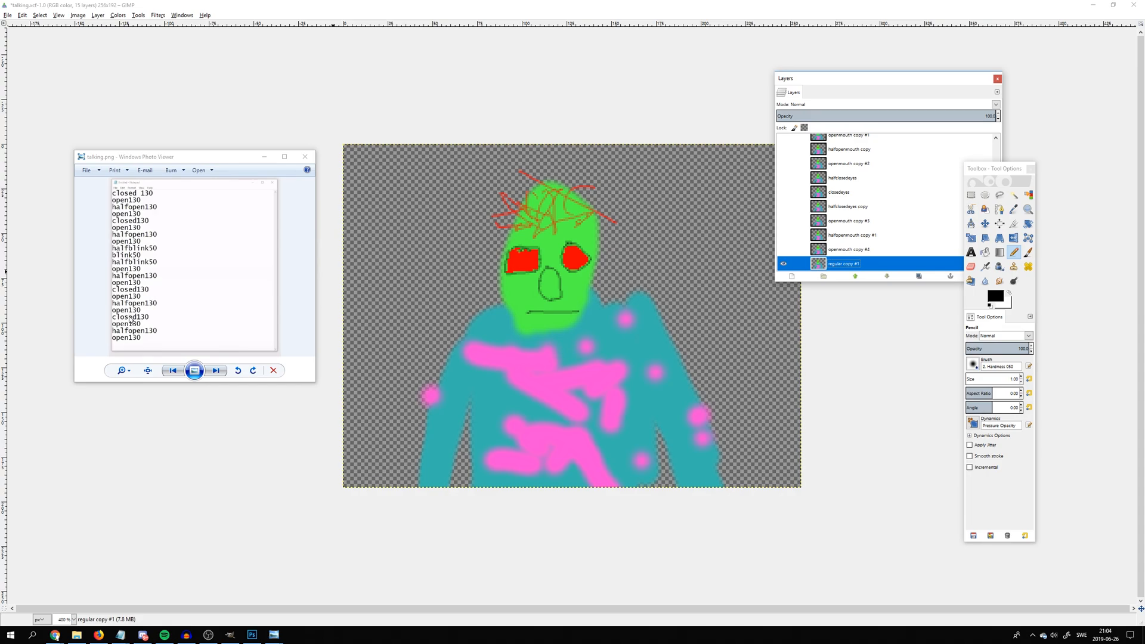
Duplicate openmouth copy #3 and move the new layer directly below regular copy #1
click(852, 221)
click(842, 237)
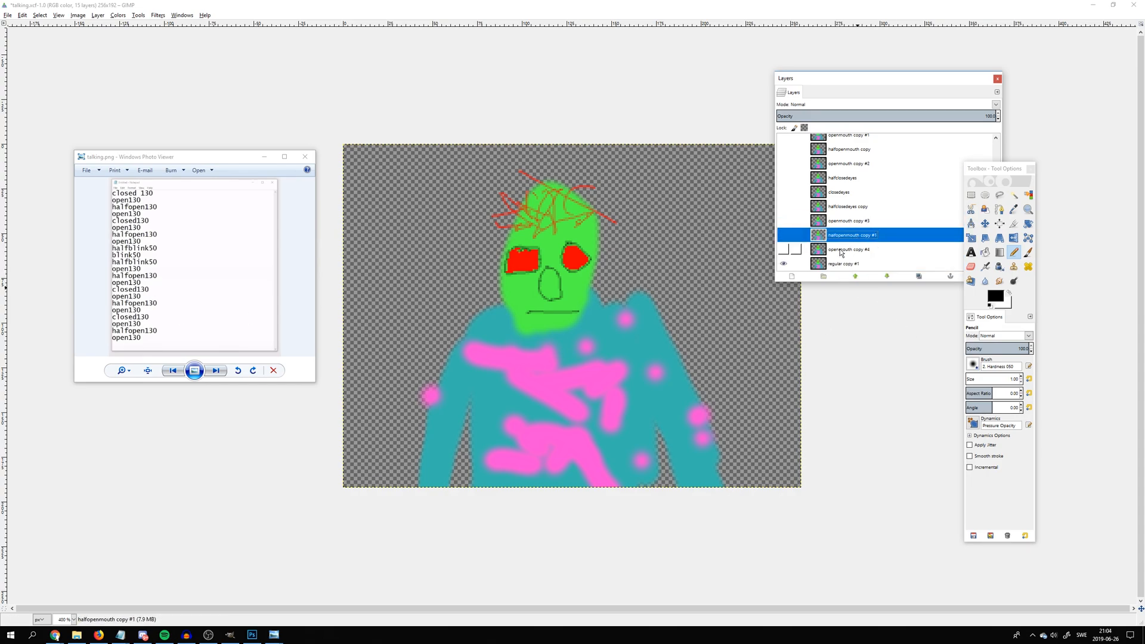
click(841, 251)
click(839, 263)
right_click(842, 221)
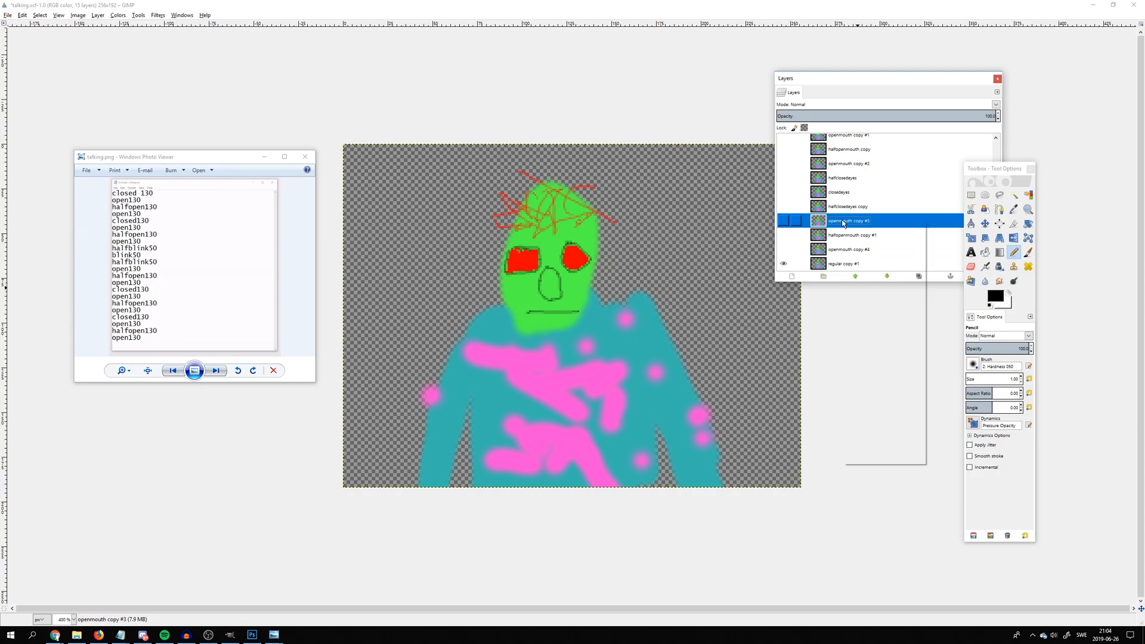
click(875, 266)
drag(843, 209, 844, 270)
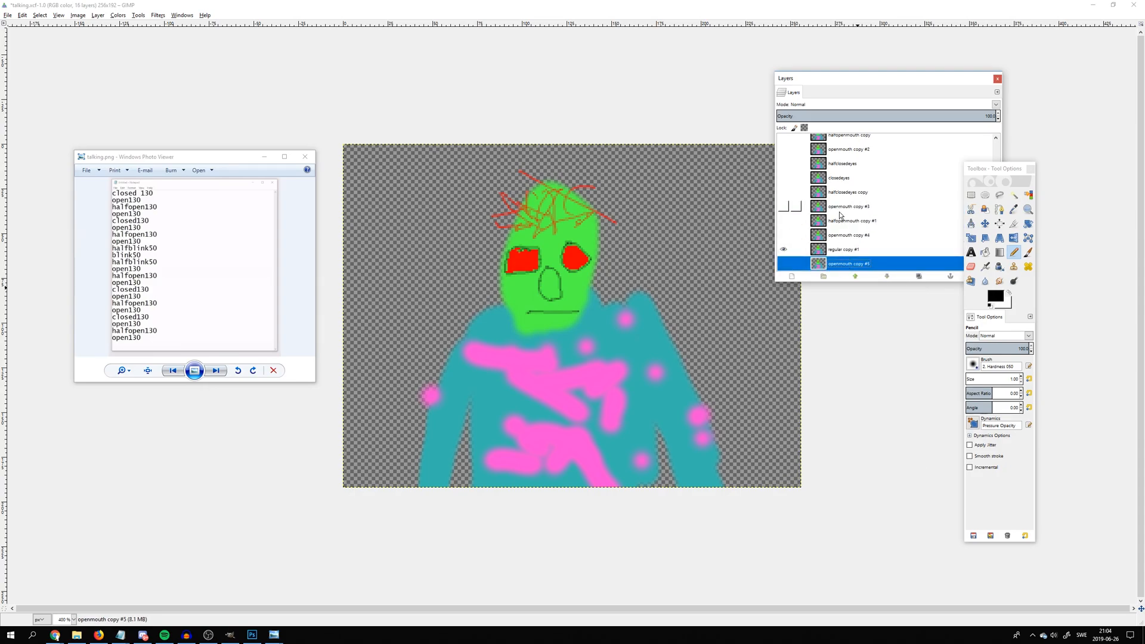
Duplicate halfopenmouth copy #1 and openmouth copy #4, stacking the new layers in that order directly below openmouth copy #5
right_click(841, 220)
click(870, 268)
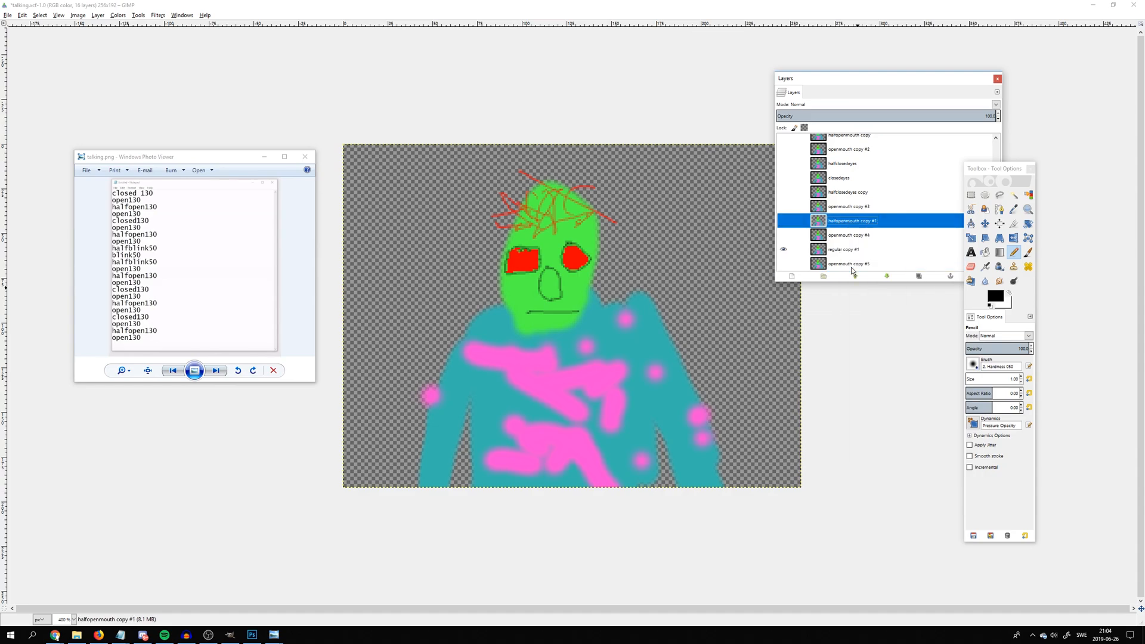
drag(839, 210, 851, 271)
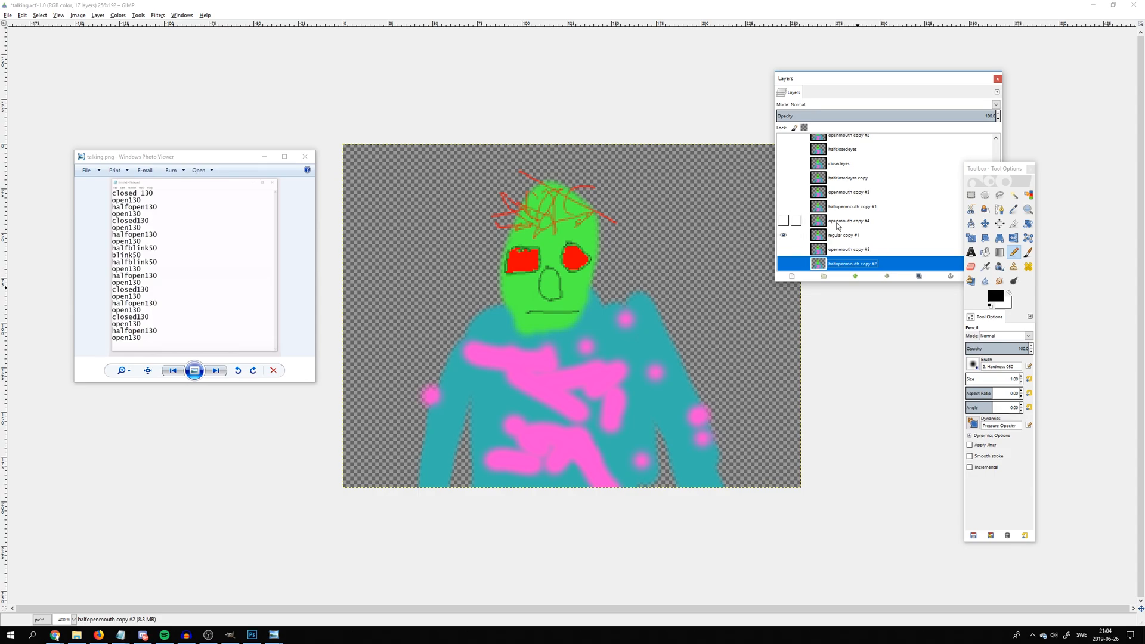
right_click(834, 227)
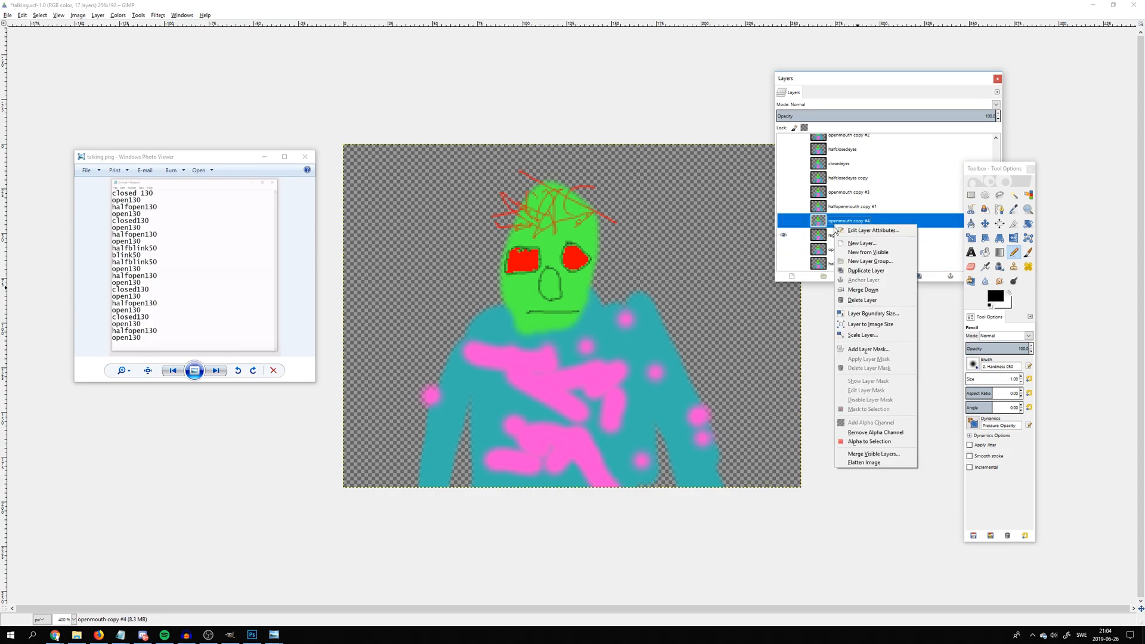
click(850, 267)
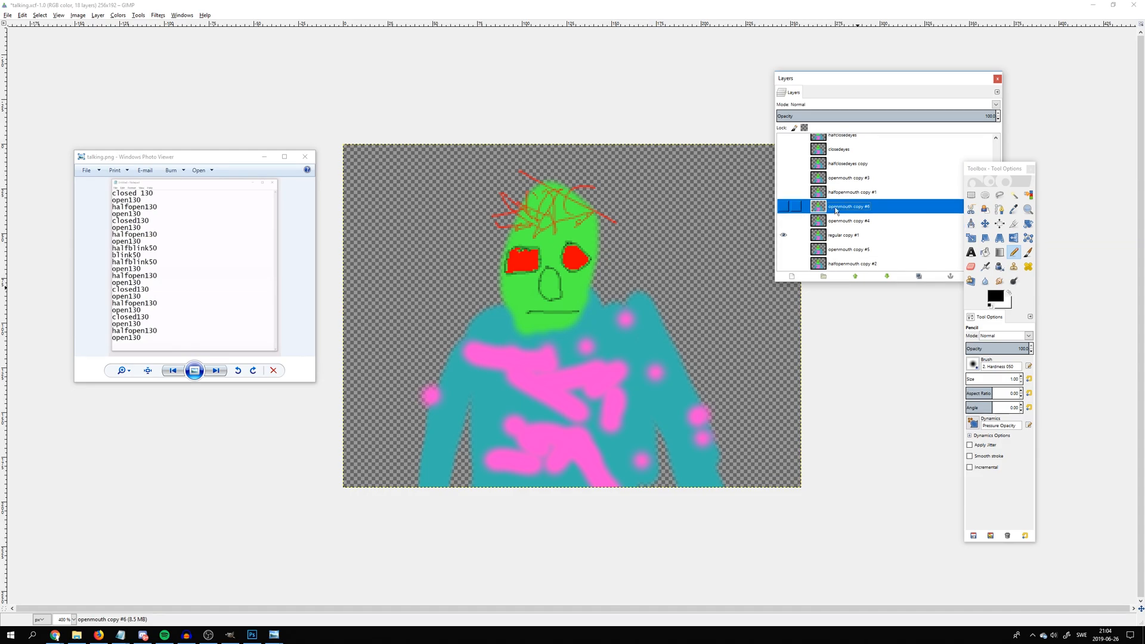
drag(835, 209, 880, 270)
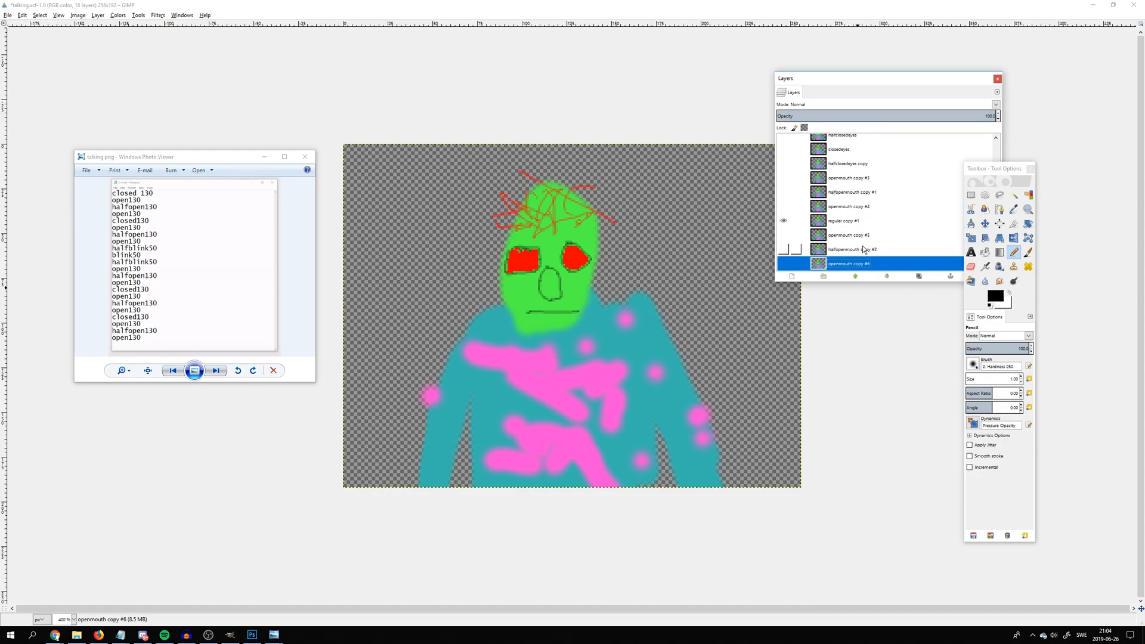
Duplicate regular copy #1 and openmouth copy #5, stacking the new layers in that order directly below openmouth copy #6
right_click(846, 221)
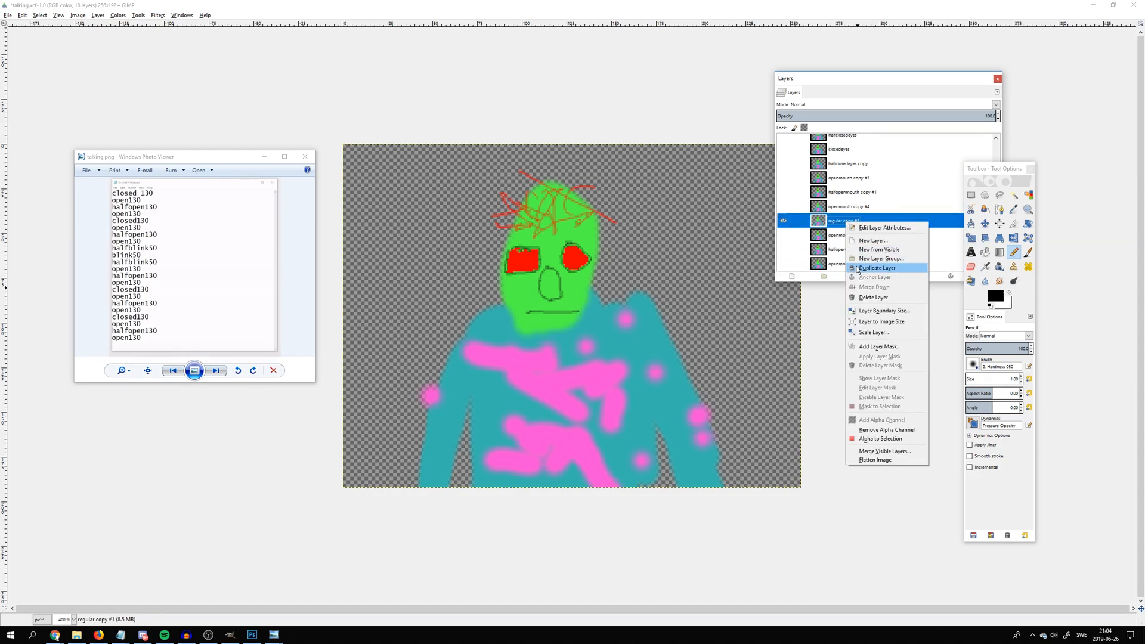
click(860, 268)
drag(837, 208, 875, 271)
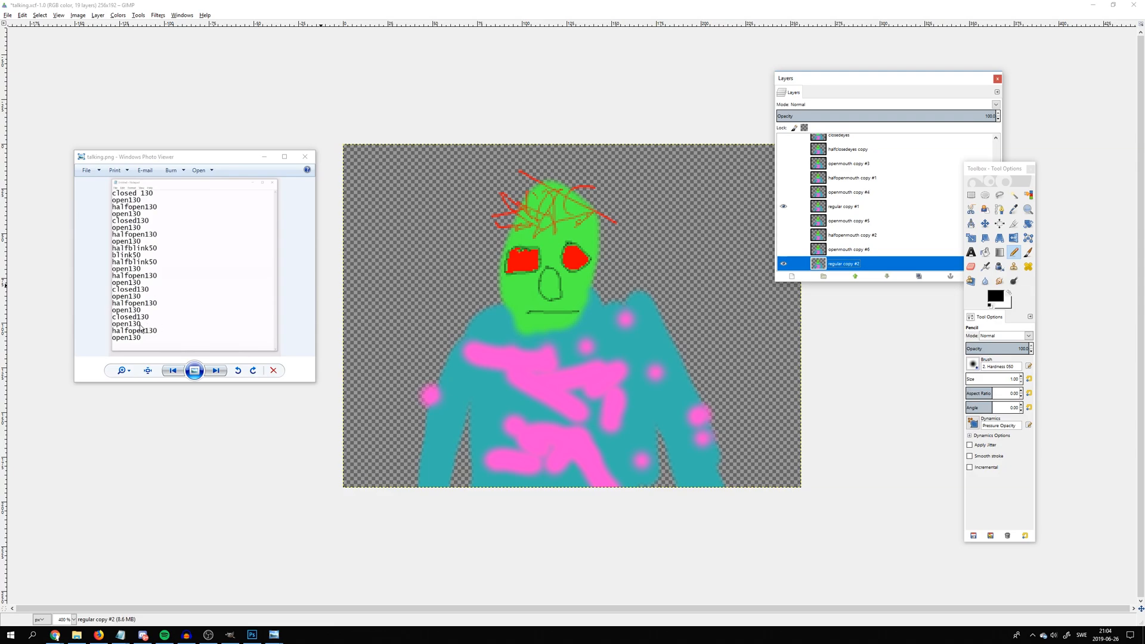
right_click(885, 218)
click(901, 264)
drag(859, 209, 863, 269)
Duplicate halfopenmouth copy #2 and openmouth copy #6, stacking the new layers in that order directly below openmouth copy #7
right_click(847, 222)
click(850, 265)
scroll(851, 239, down, 1)
drag(843, 208, 862, 267)
right_click(852, 221)
click(854, 266)
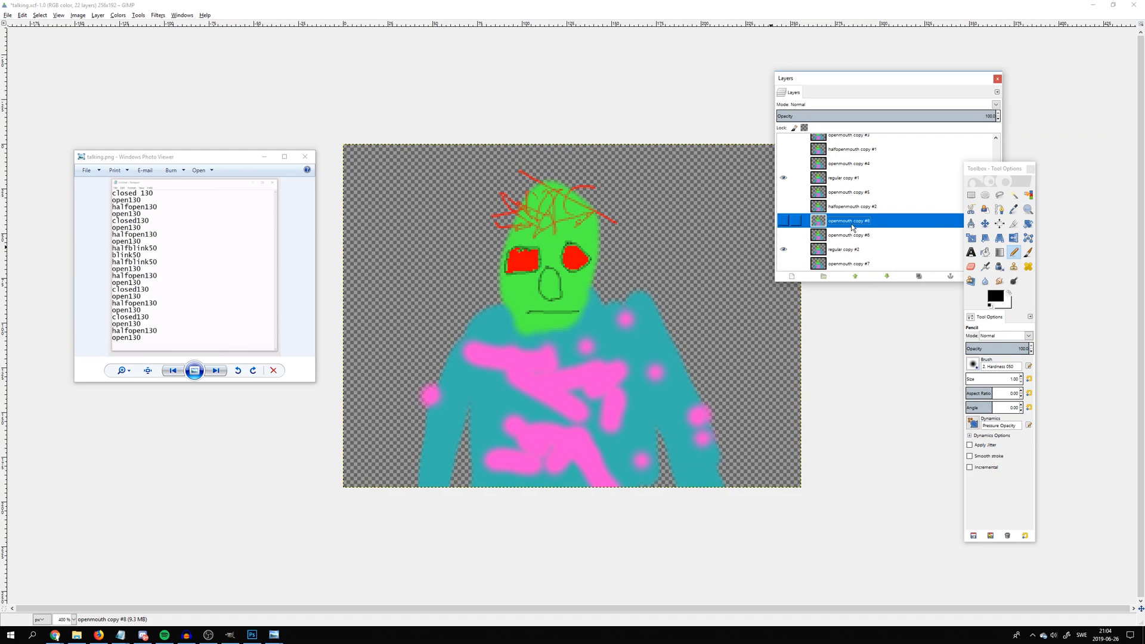
drag(849, 213, 887, 269)
Rename the first layer, regular, to regular(130ms) to set its frame duration
scroll(793, 245, up, 10)
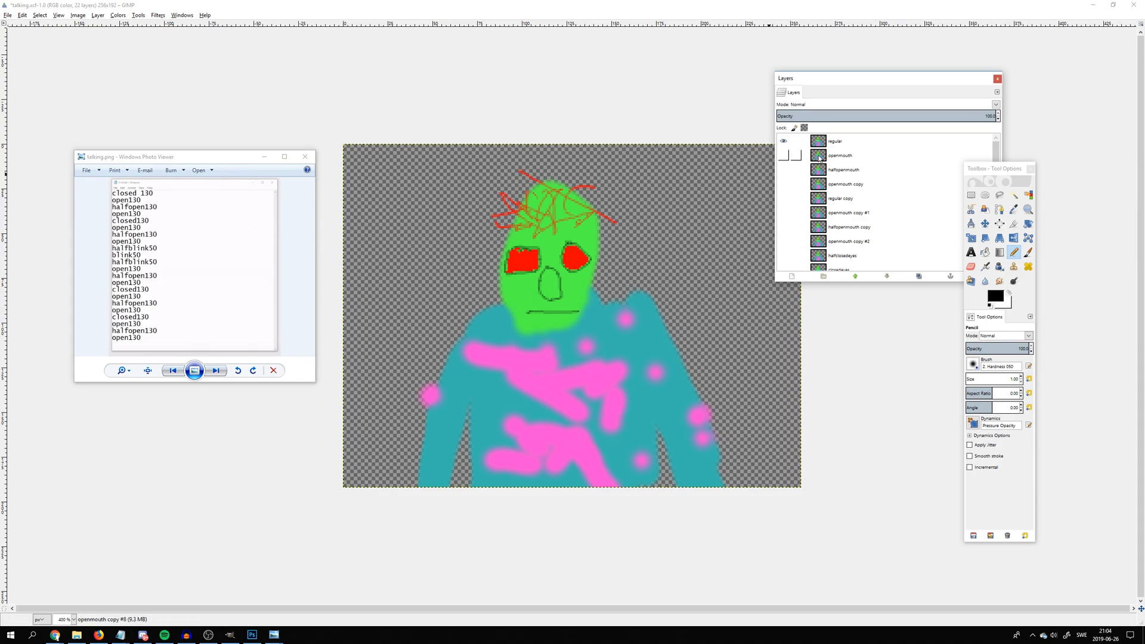
double_click(835, 141)
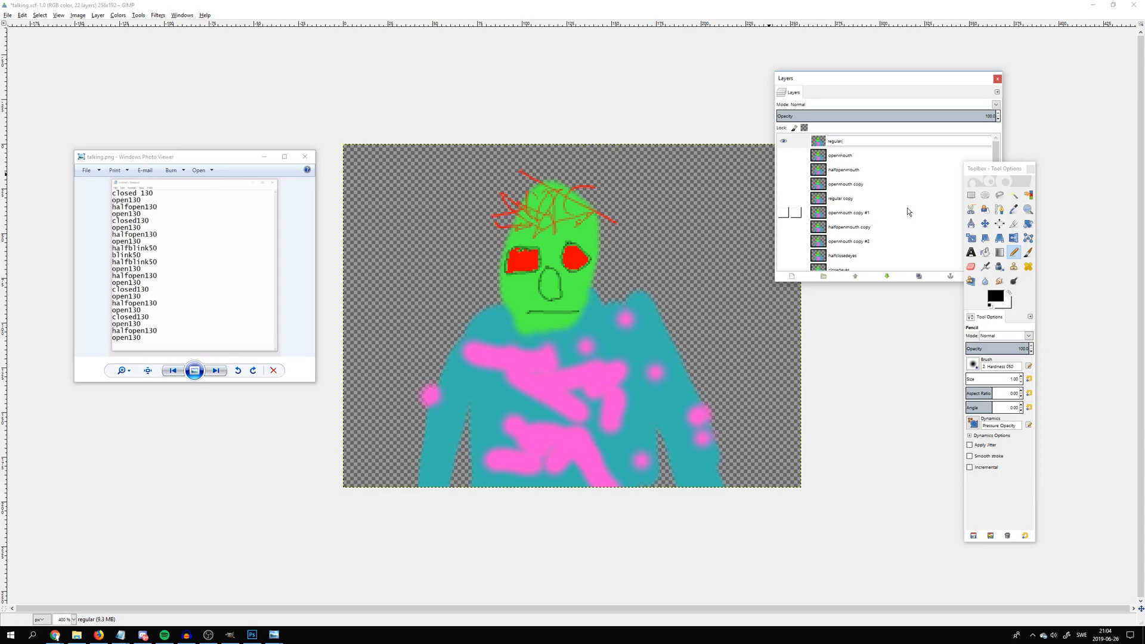
text((130m)
key(shift+Left)
key(shift+Left)
key(shift+Left)
key(shift+Left)
key(Return)
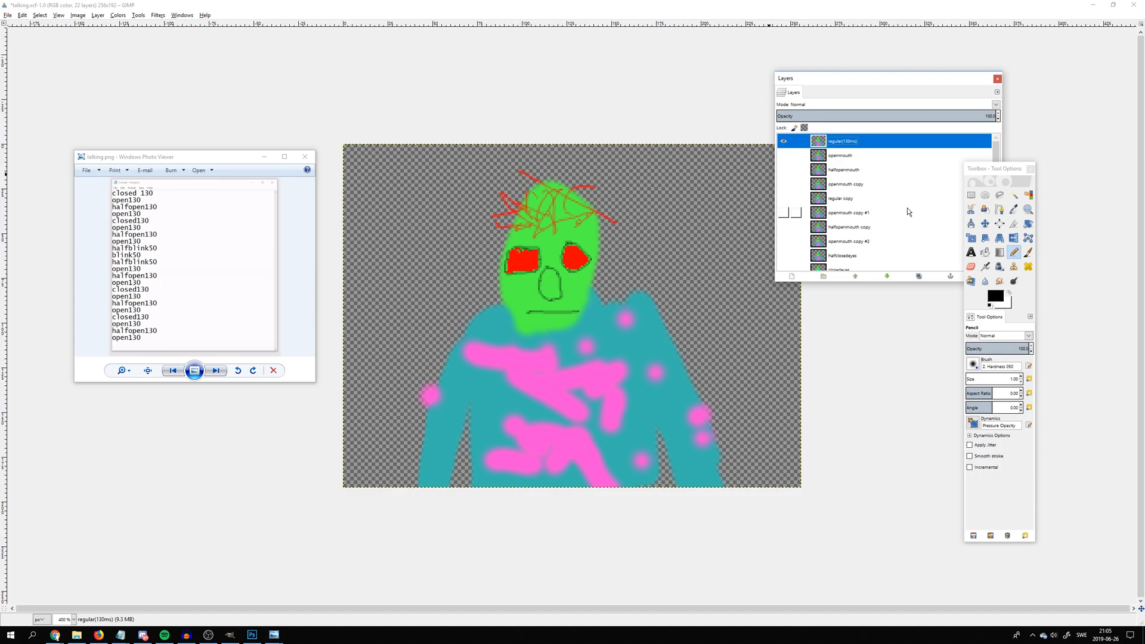
click(55, 635)
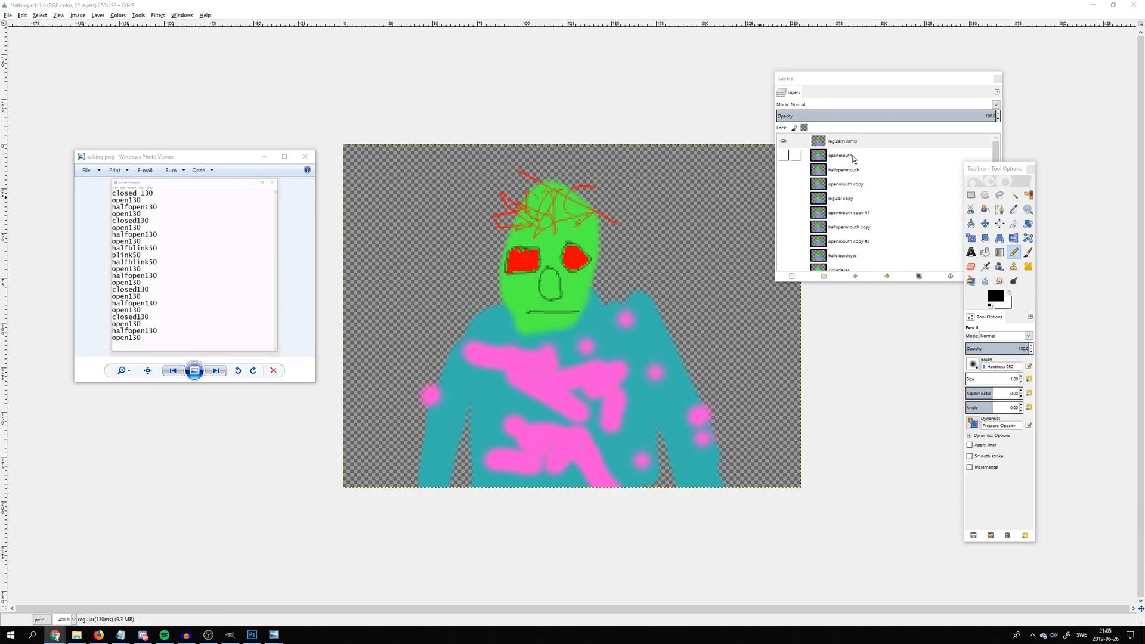
Rename the openmouth layer to openmouth(130ms) and the halfopenmouth layer to halfopenmouth(130ms)
double_click(841, 156)
key(End)
text((130ms))
key(Return)
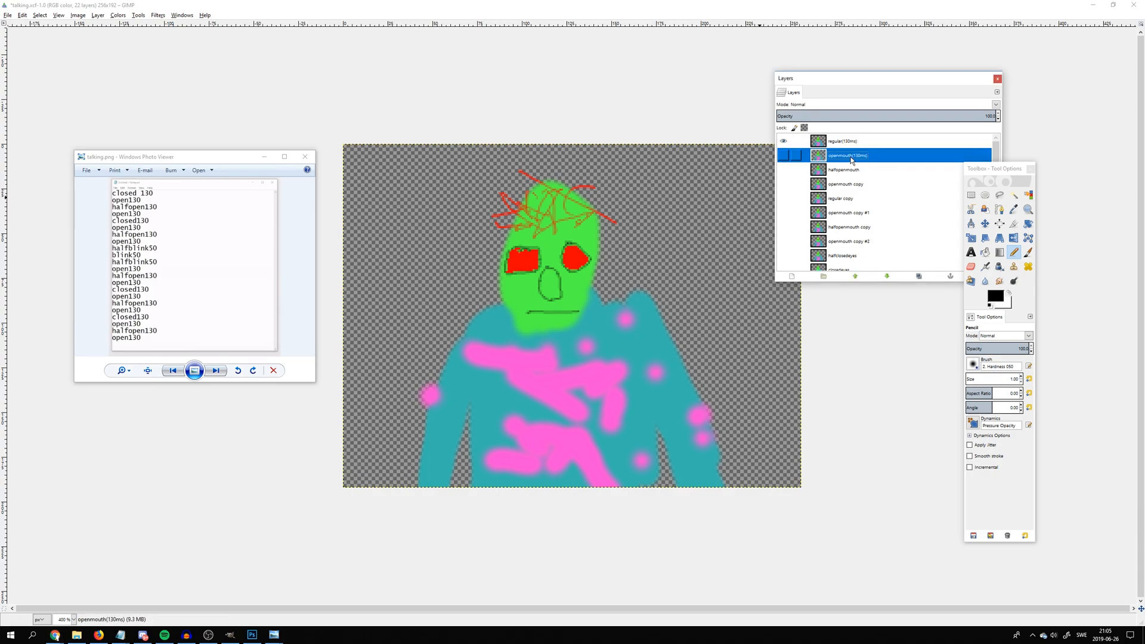
double_click(871, 169)
key(End)
text((130ms))
key(Return)
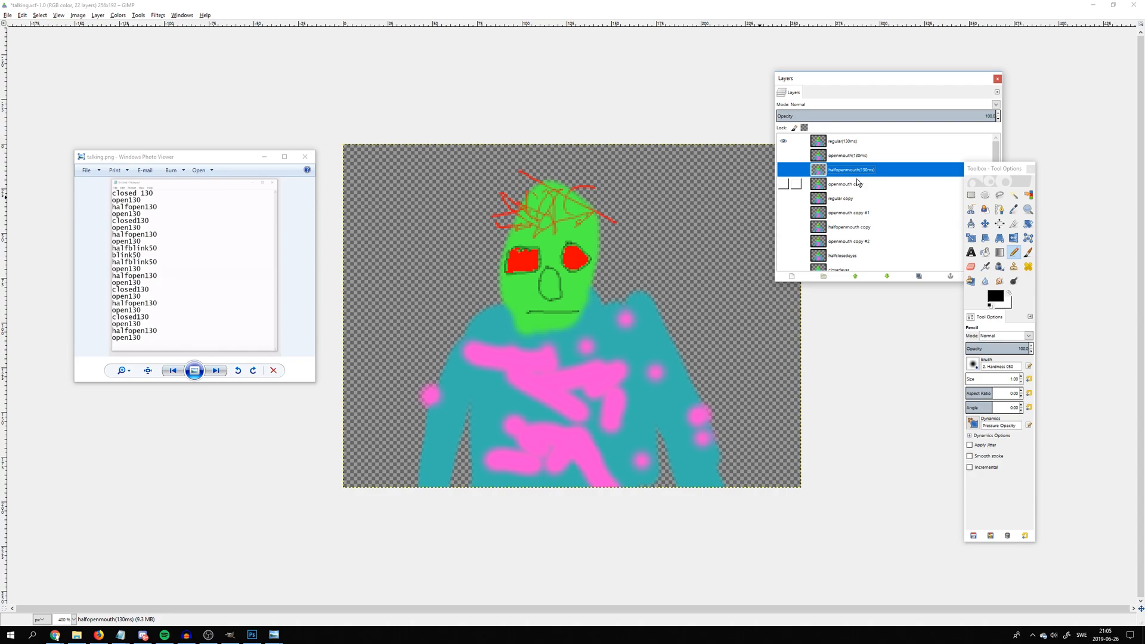
Append (130ms) to the names of the openmouth copy and regular copy layers
double_click(856, 183)
key(End)
key(ctrl+v)
key(Return)
double_click(861, 198)
key(End)
key(ctrl+v)
key(Return)
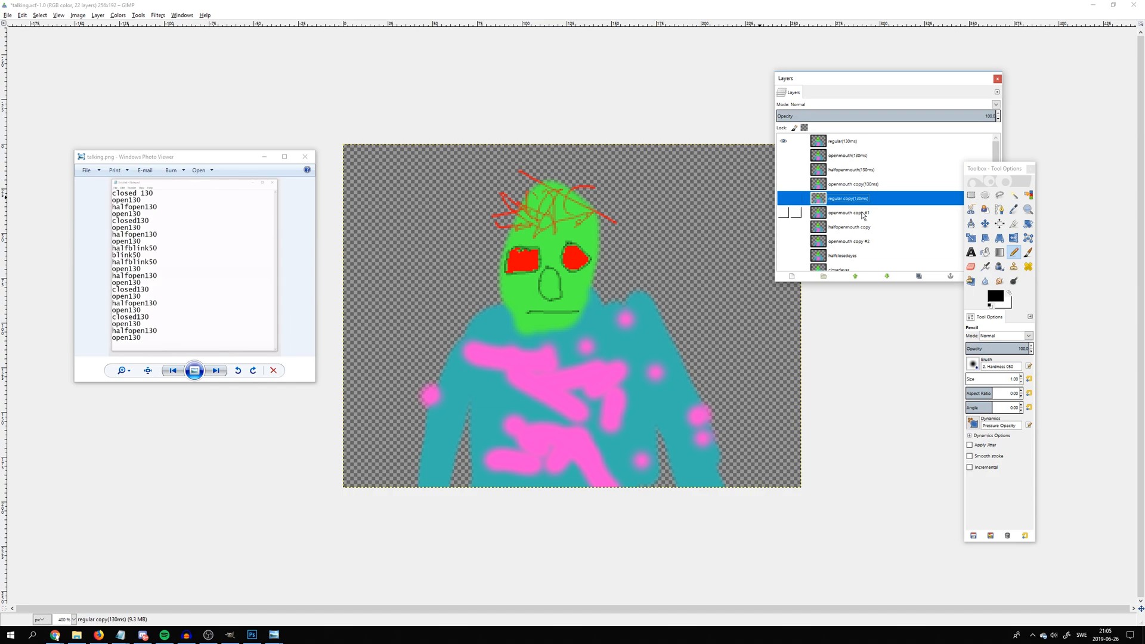
Append (130ms) to the names of the openmouth copy #1, halfopenmouth copy and openmouth copy #2 layers
double_click(868, 212)
key(End)
key(ctrl+v)
key(Return)
double_click(882, 229)
key(End)
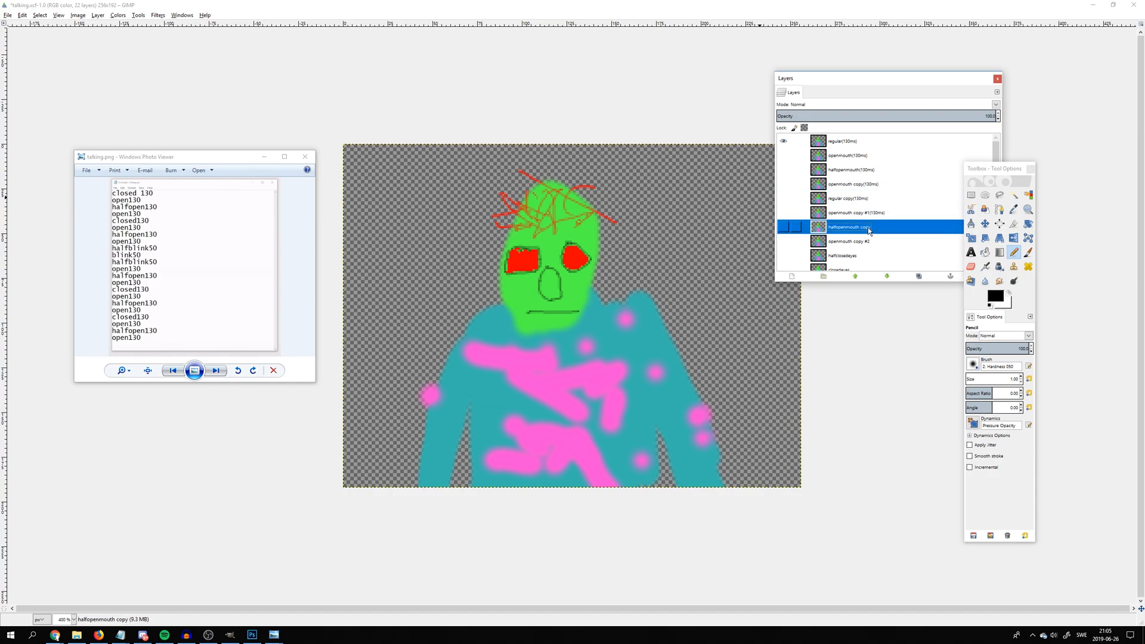
key(ctrl+v)
key(Return)
double_click(868, 242)
click(885, 243)
key(ctrl+v)
key(Return)
Append (130ms) to the names of openmouth copy #3 and halfopenmouth copy #1, skipping the three eye-blink layers
scroll(876, 250, down, 5)
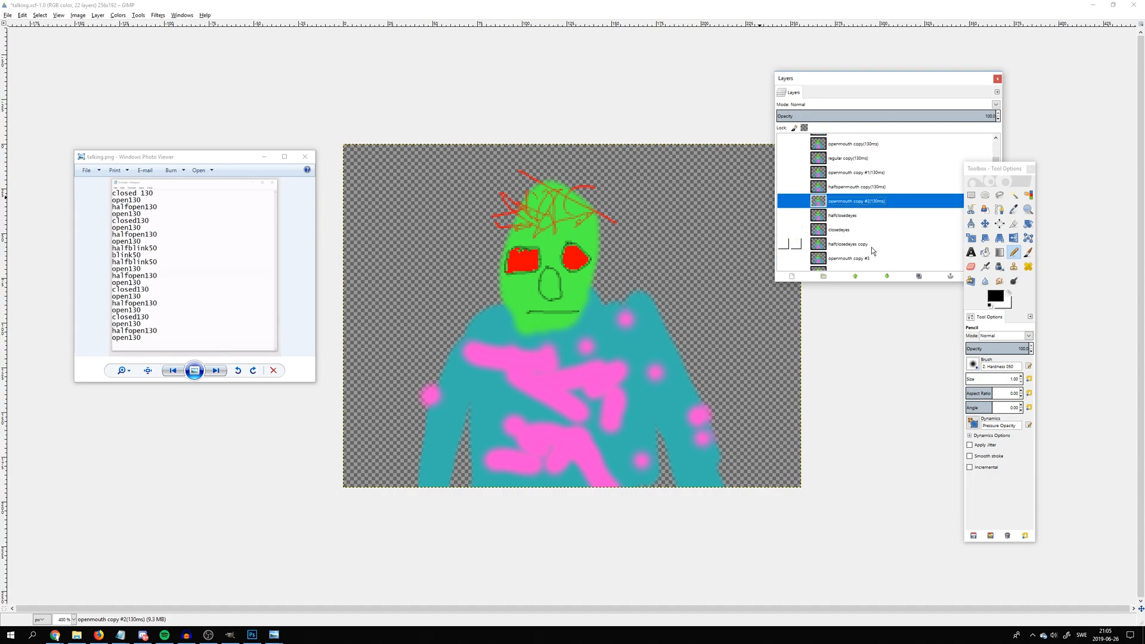
click(856, 219)
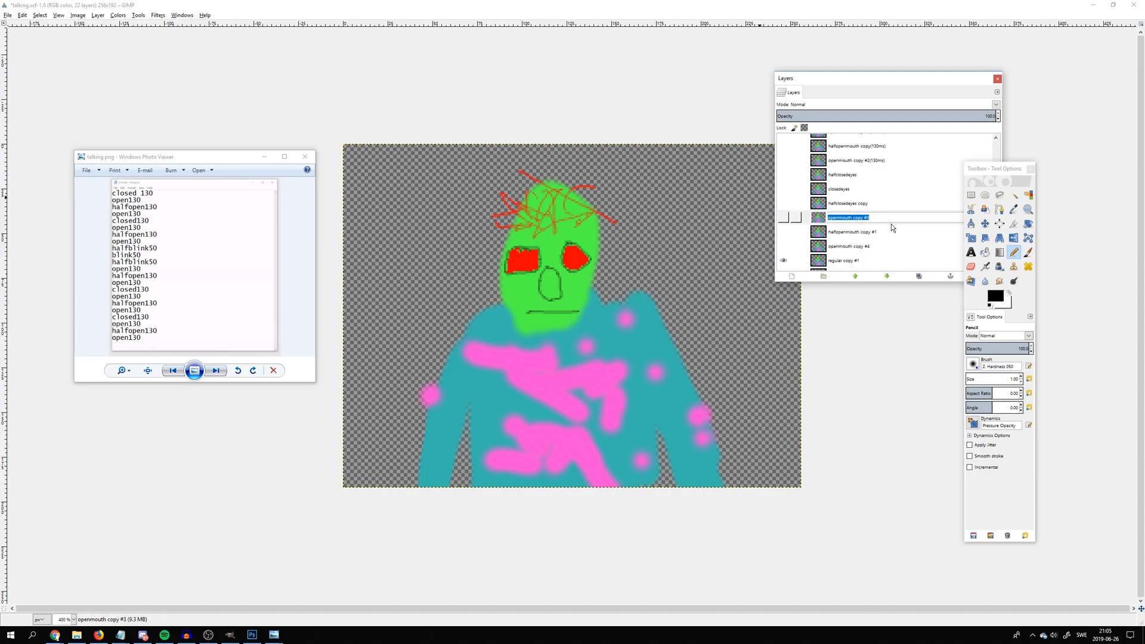
double_click(866, 219)
click(886, 219)
key(ctrl+v)
key(Return)
double_click(871, 232)
click(889, 232)
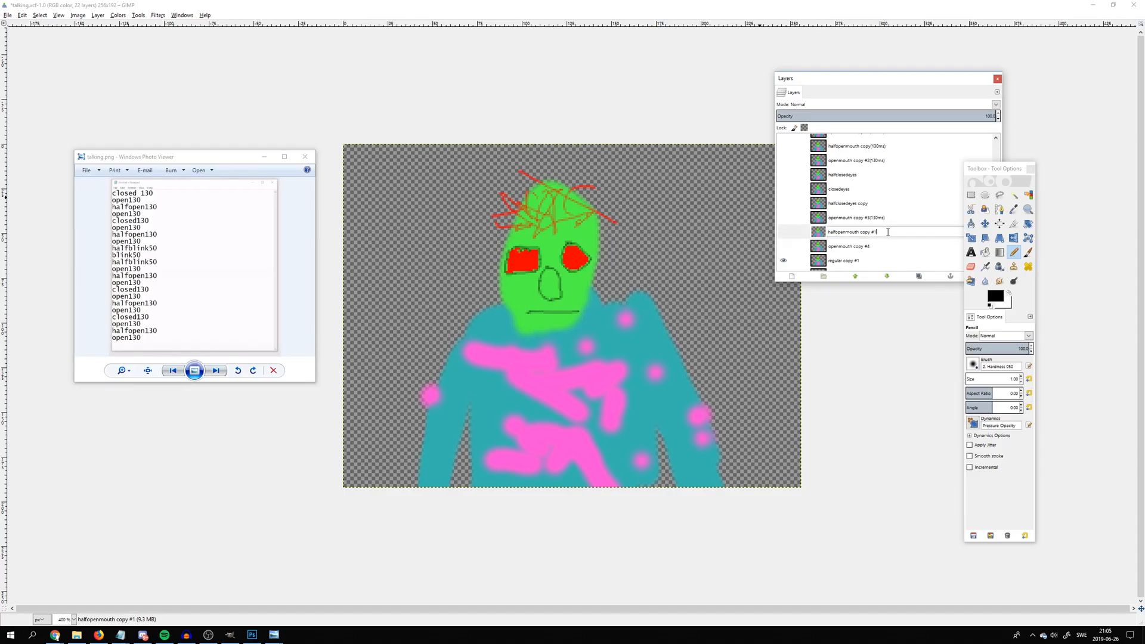
key(ctrl+v)
key(Return)
Append (130ms) to the names of the openmouth copy #4 and regular copy #1 layers
click(868, 249)
double_click(867, 247)
key(End)
key(ctrl+v)
key(Return)
scroll(862, 239, down, 2)
click(859, 222)
double_click(859, 222)
click(875, 221)
key(ctrl+v)
key(Return)
Append (130ms) to the names of the openmouth copy #5 and halfopenmouth copy #2 layers
double_click(868, 236)
key(End)
key(ctrl+v)
key(Return)
scroll(868, 236, down, 1)
click(867, 230)
double_click(868, 231)
key(End)
key(ctrl+v)
key(Return)
Append (130ms) to the names of the openmouth copy #6 and regular copy #2 layers
scroll(868, 230, down, 1)
click(867, 225)
double_click(866, 226)
key(End)
key(ctrl+v)
key(Return)
scroll(861, 224, down, 1)
double_click(857, 222)
key(End)
key(ctrl+v)
key(Return)
Append (130ms) to the name of the openmouth copy #7 layer
click(867, 238)
double_click(867, 238)
key(End)
key(ctrl+v)
key(Return)
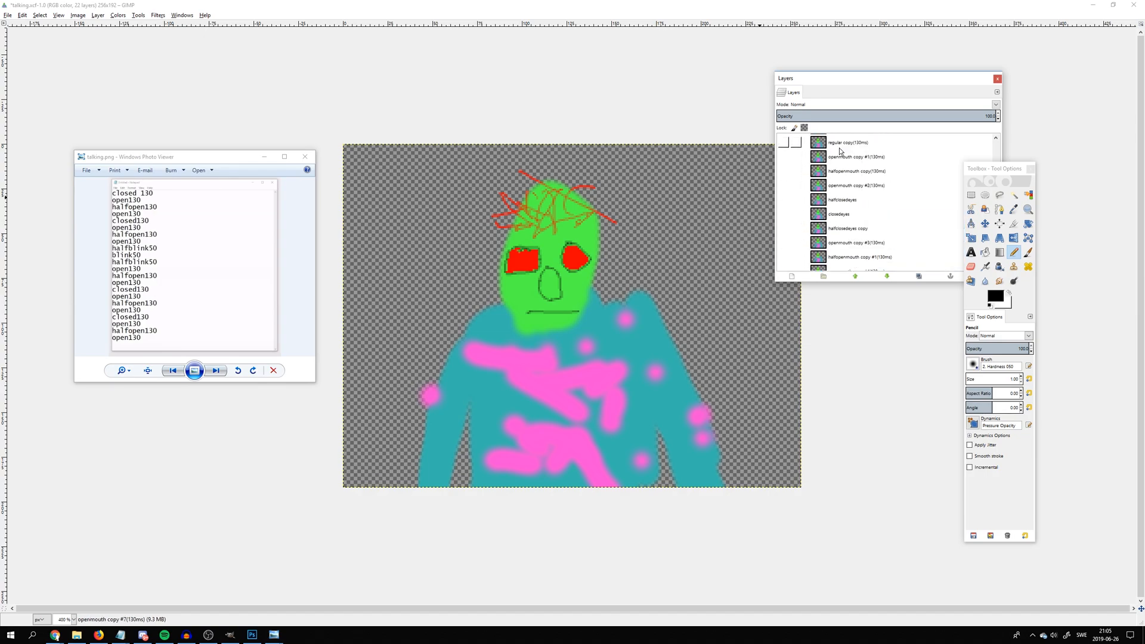
Append (130ms) to the names of the halfopenmouth copy #3 and openmouth copy #8 layers
double_click(885, 250)
key(End)
key(ctrl+v)
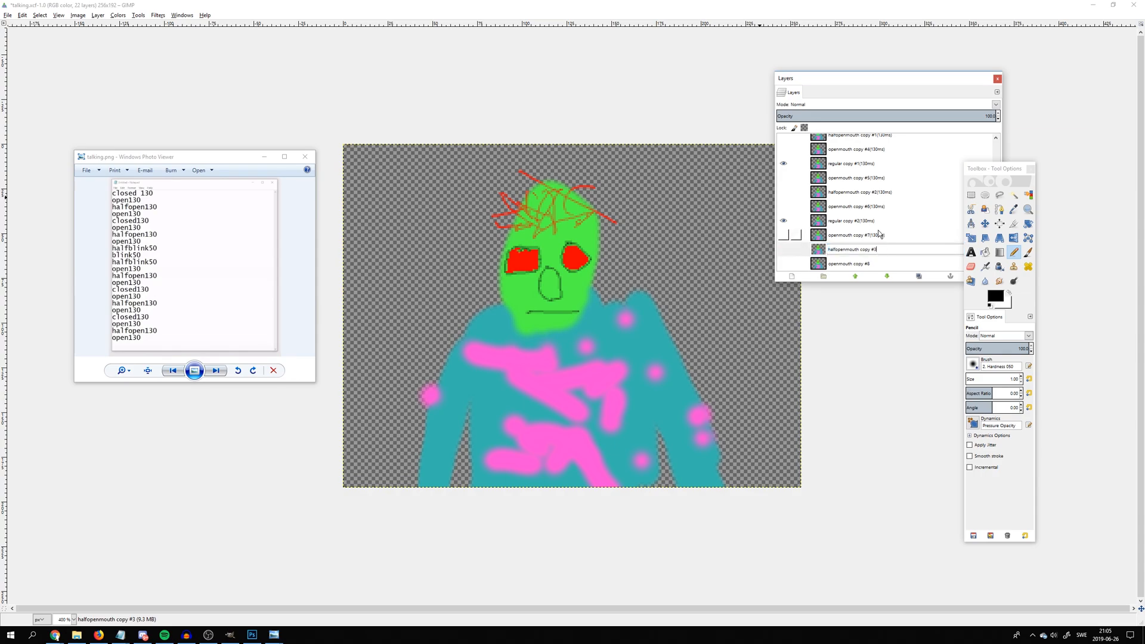
key(Return)
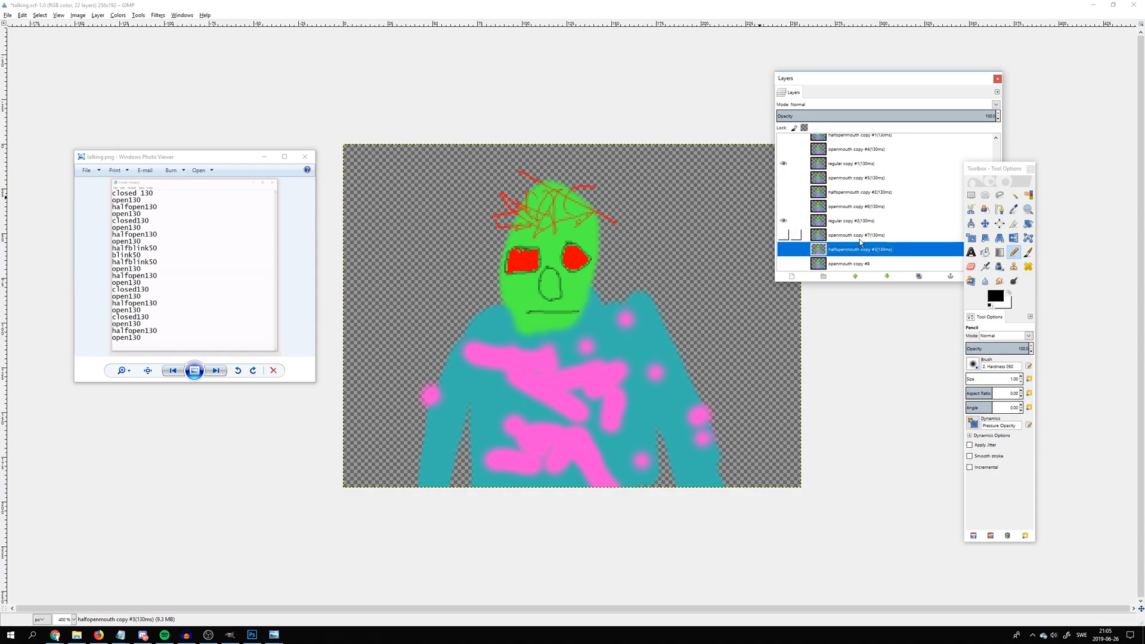
double_click(873, 263)
key(End)
key(ctrl+v)
key(Return)
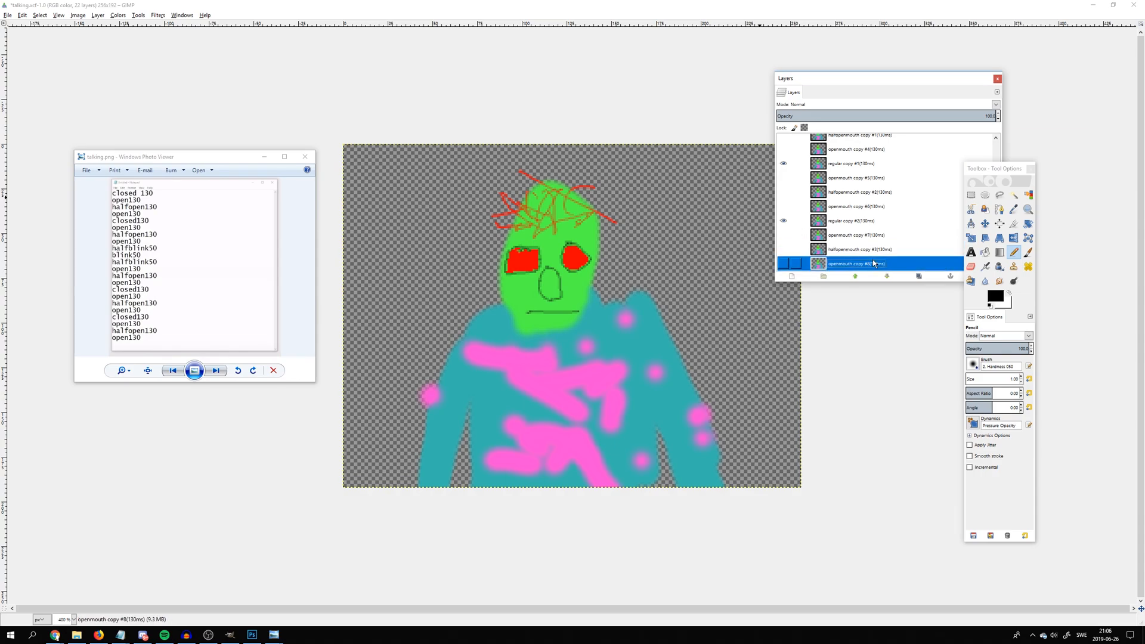
Append (50ms) to the name of the halfclosedeyes layer and copy that suffix for reuse
scroll(858, 191, up, 3)
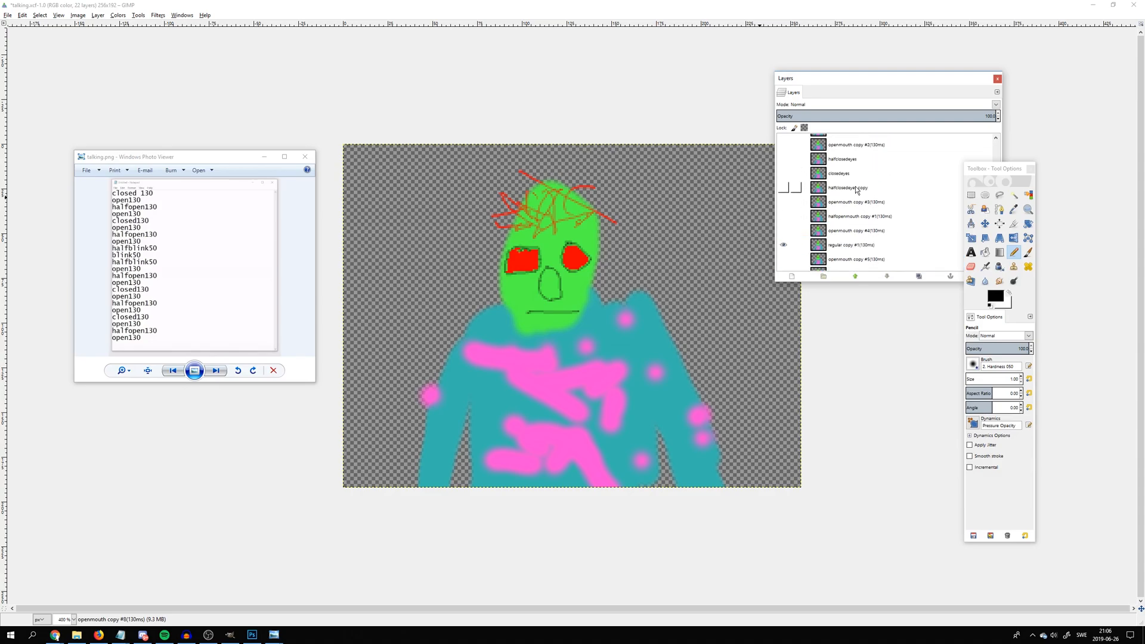
double_click(849, 158)
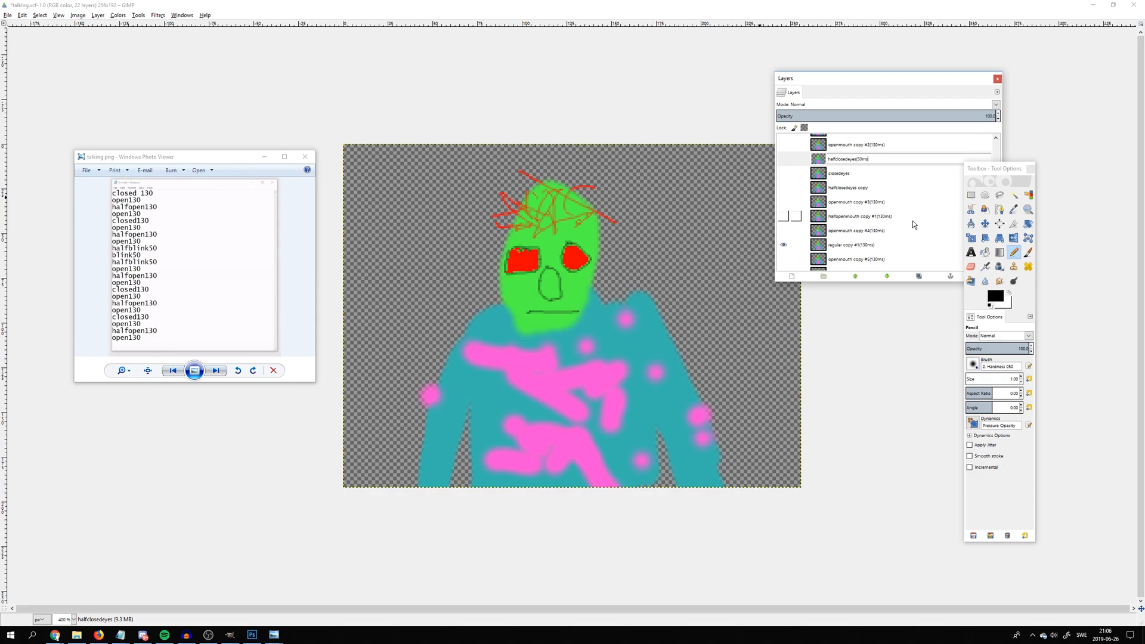
key(ctrl+shift+Left)
key(Return)
Append (50ms) to the names of the closedeyes and halfclosedeyes copy layers
double_click(852, 171)
click(853, 172)
key(ctrl+v)
key(Return)
double_click(873, 186)
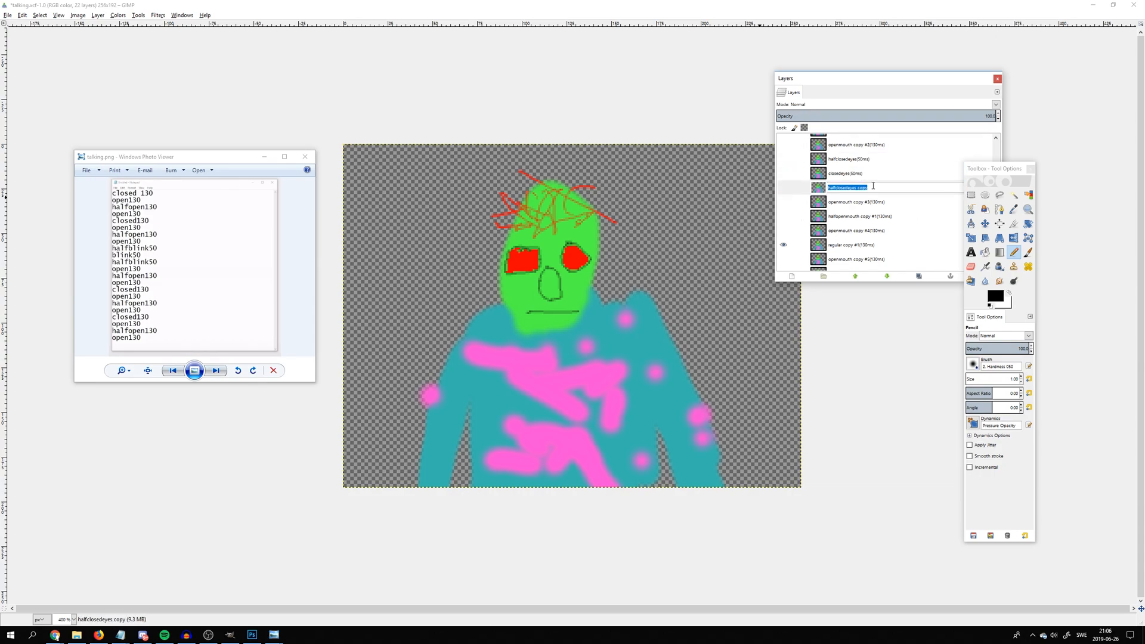
click(873, 186)
key(ctrl+v)
key(Return)
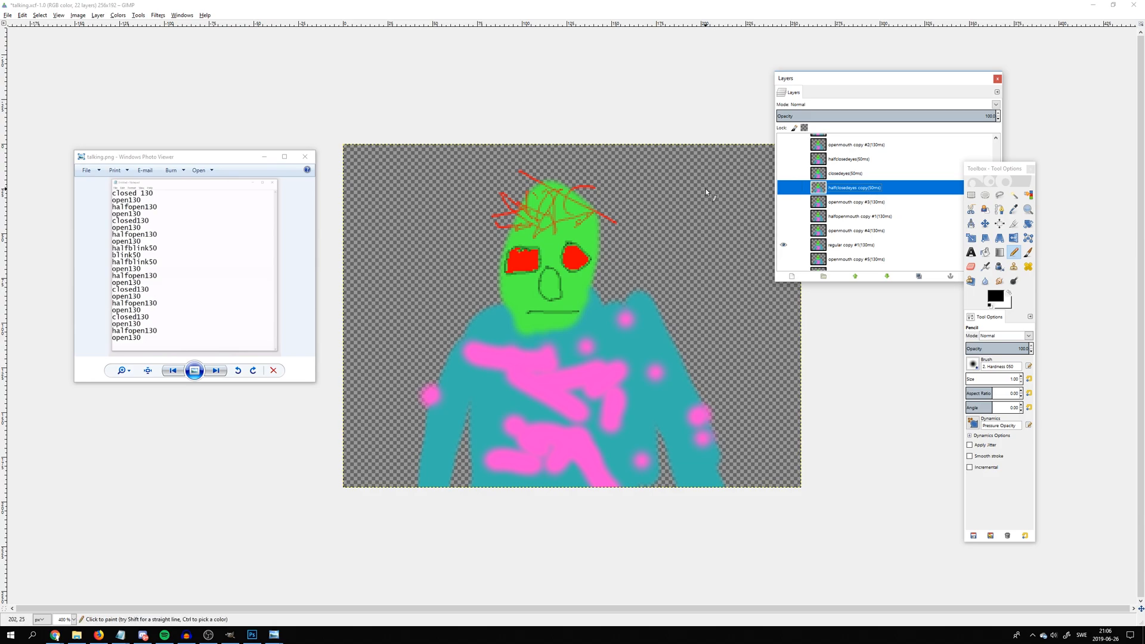
Export the image to the oc folder as talking.gif, saved as an animation that loops forever
click(8, 15)
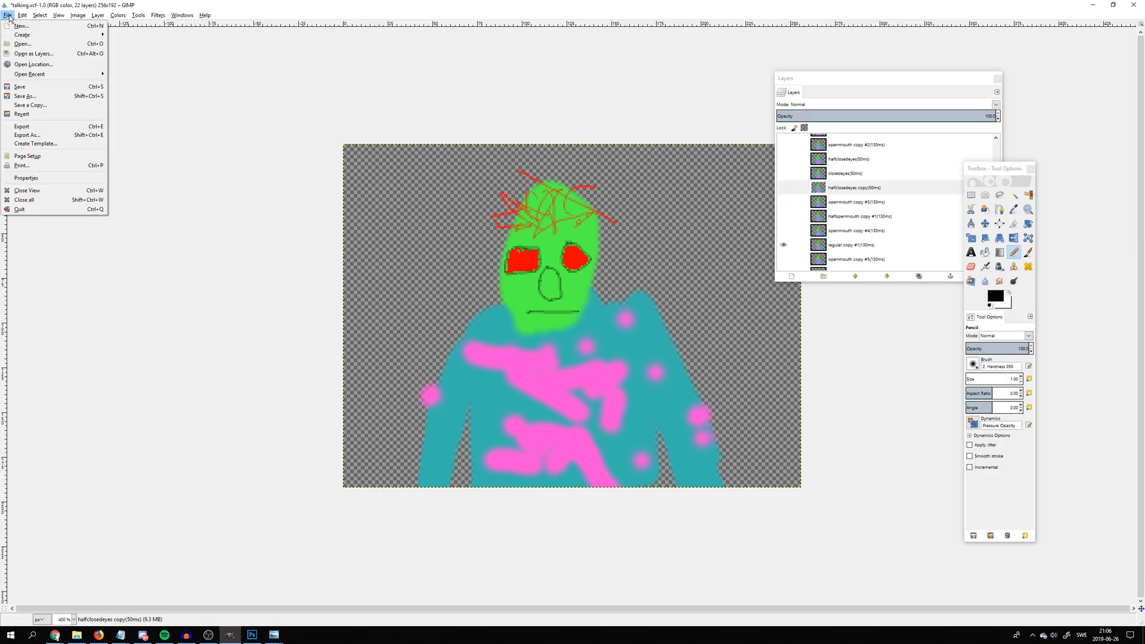
click(71, 135)
drag(104, 111, 183, 117)
click(178, 133)
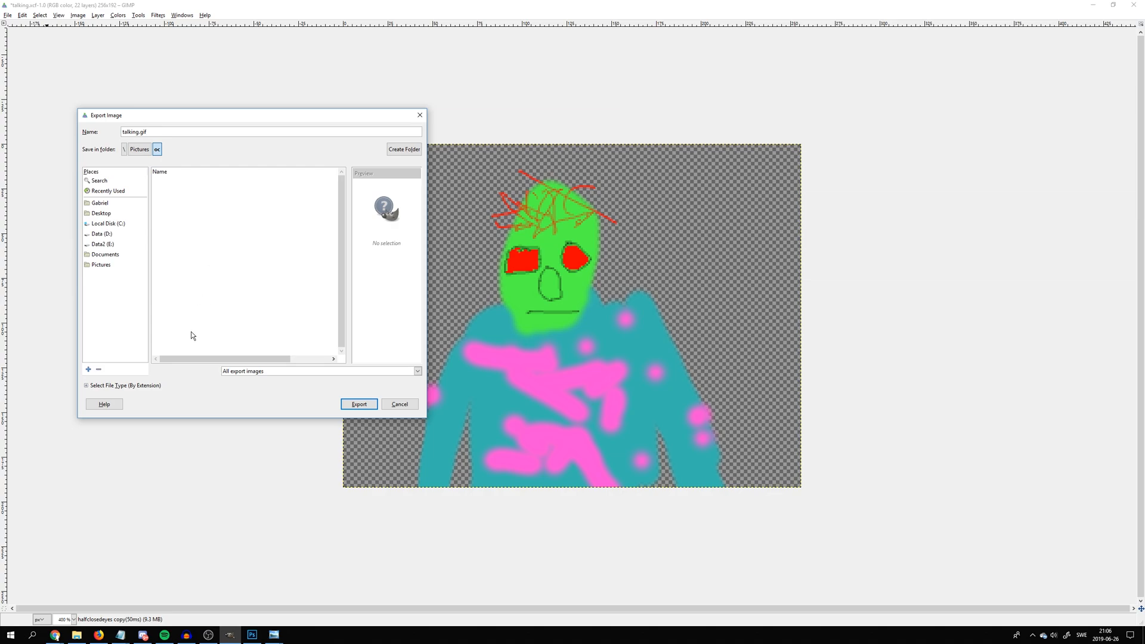
click(234, 372)
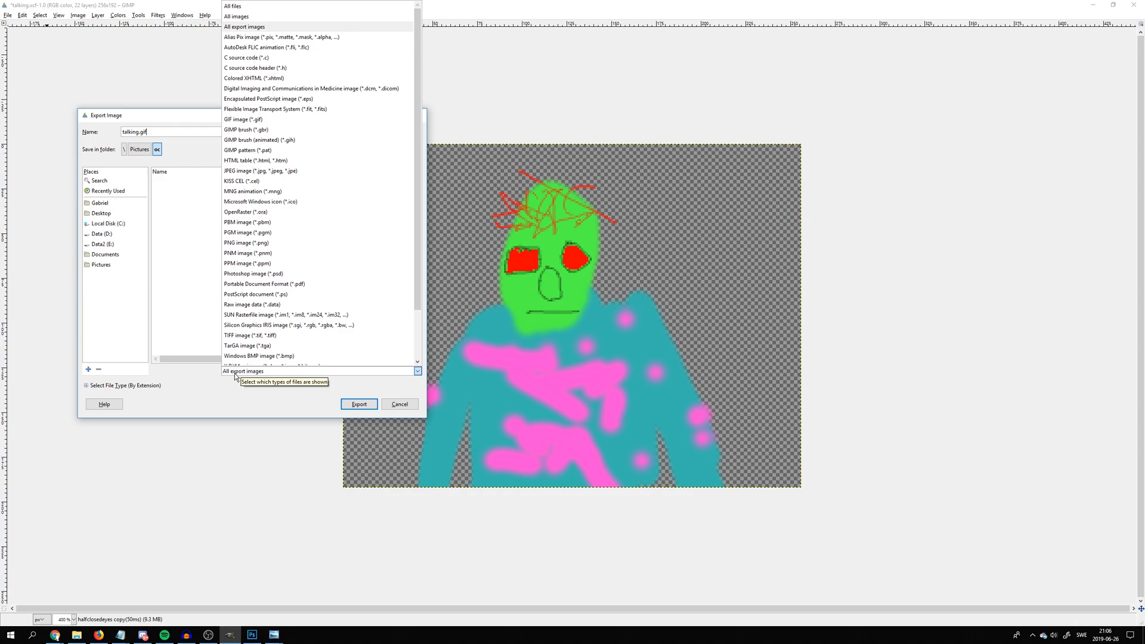
click(235, 374)
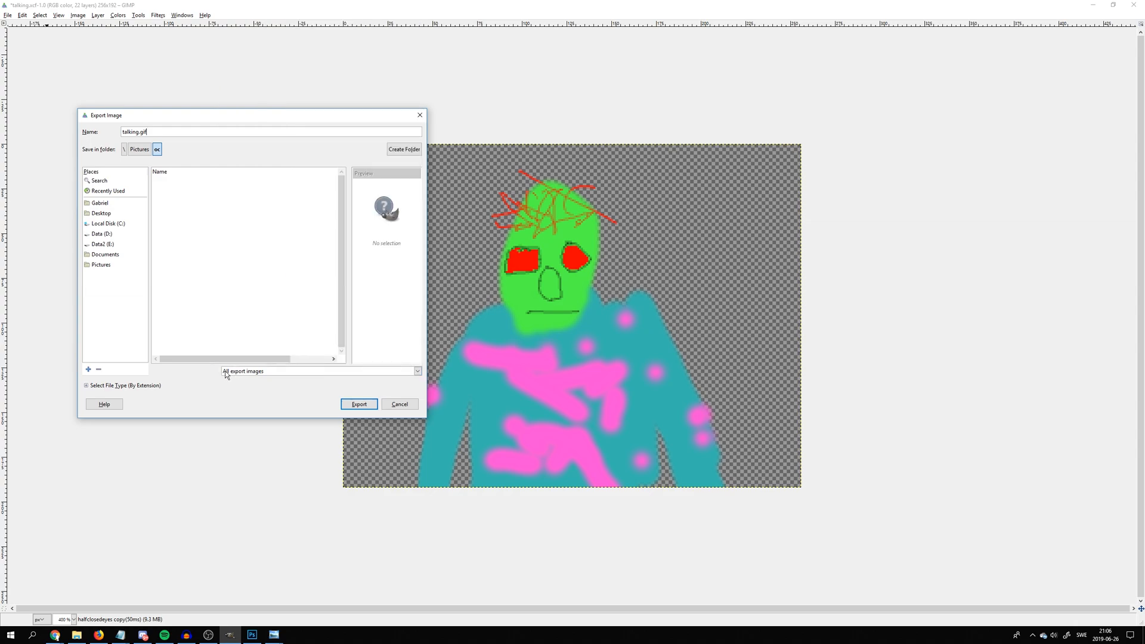
click(358, 404)
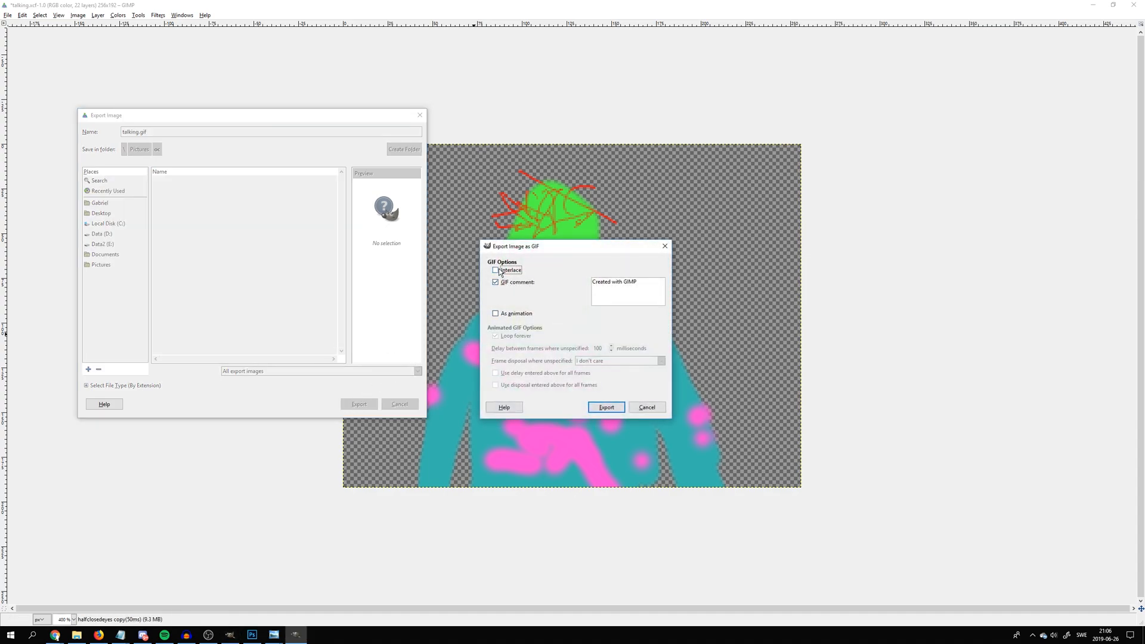
click(497, 314)
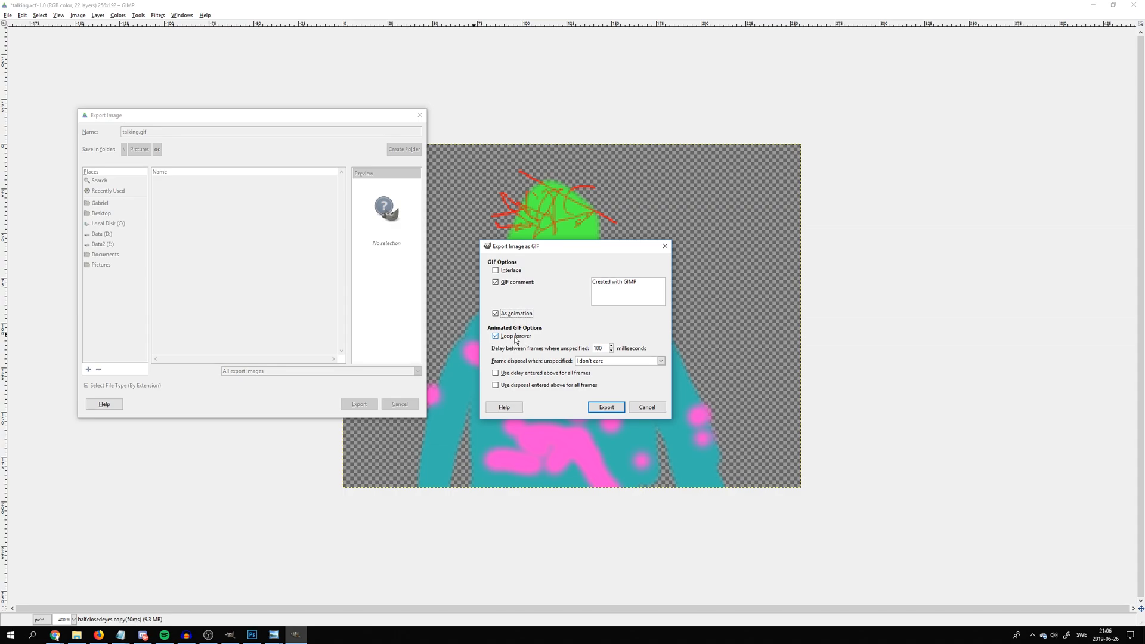
click(604, 406)
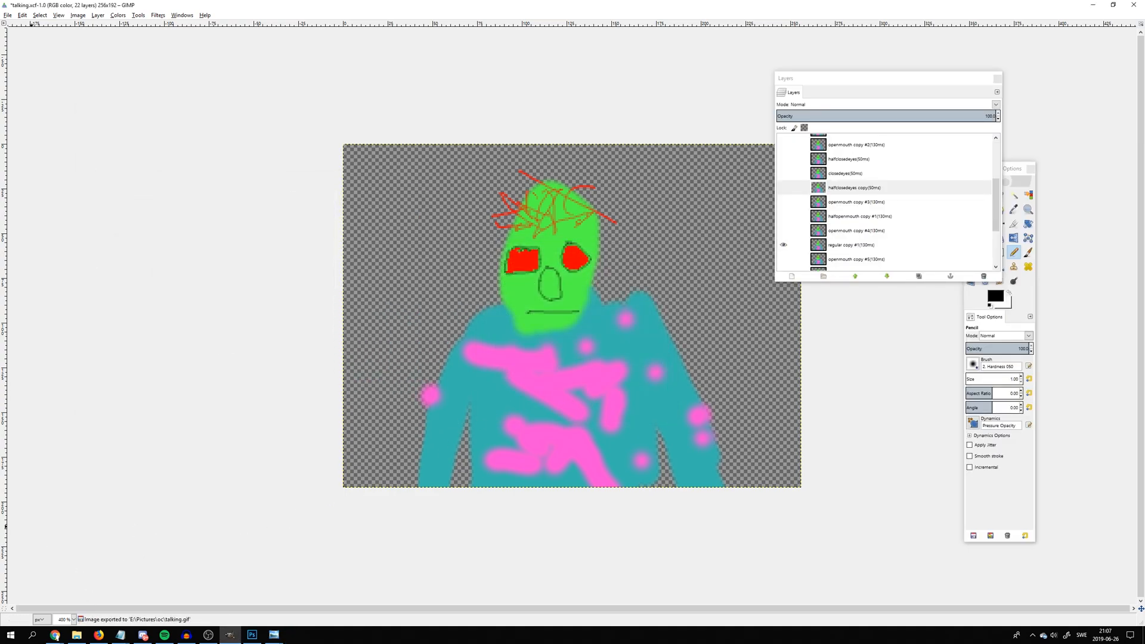
Play the exported talking.gif from the oc folder in File Explorer, then close the viewer and put the folder away
click(77, 635)
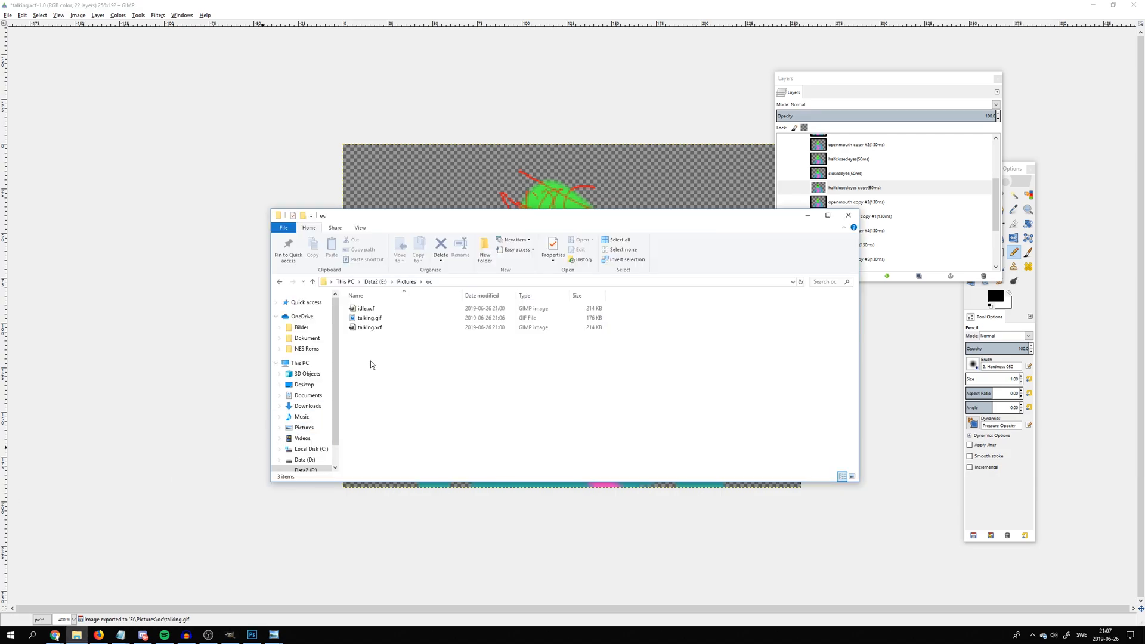
double_click(377, 321)
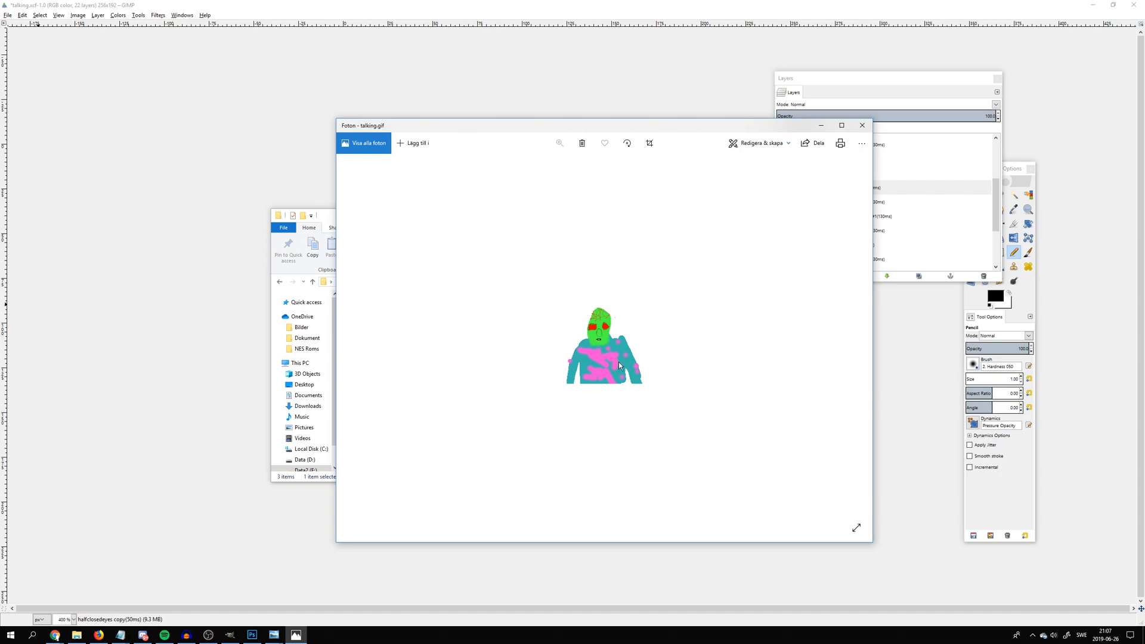
drag(718, 127, 635, 116)
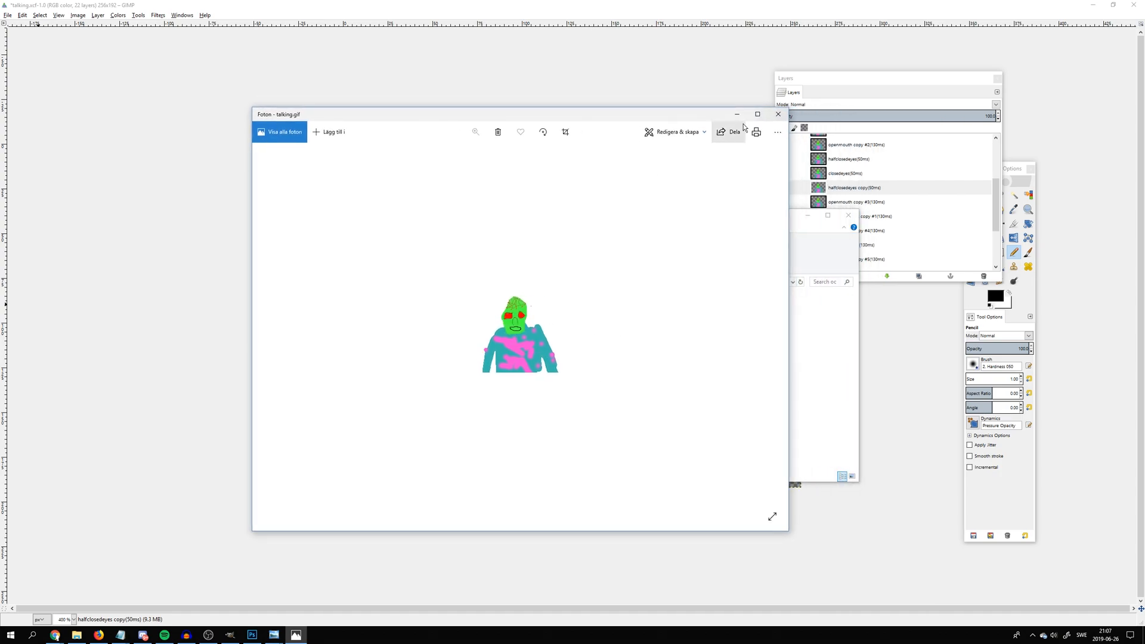
click(777, 115)
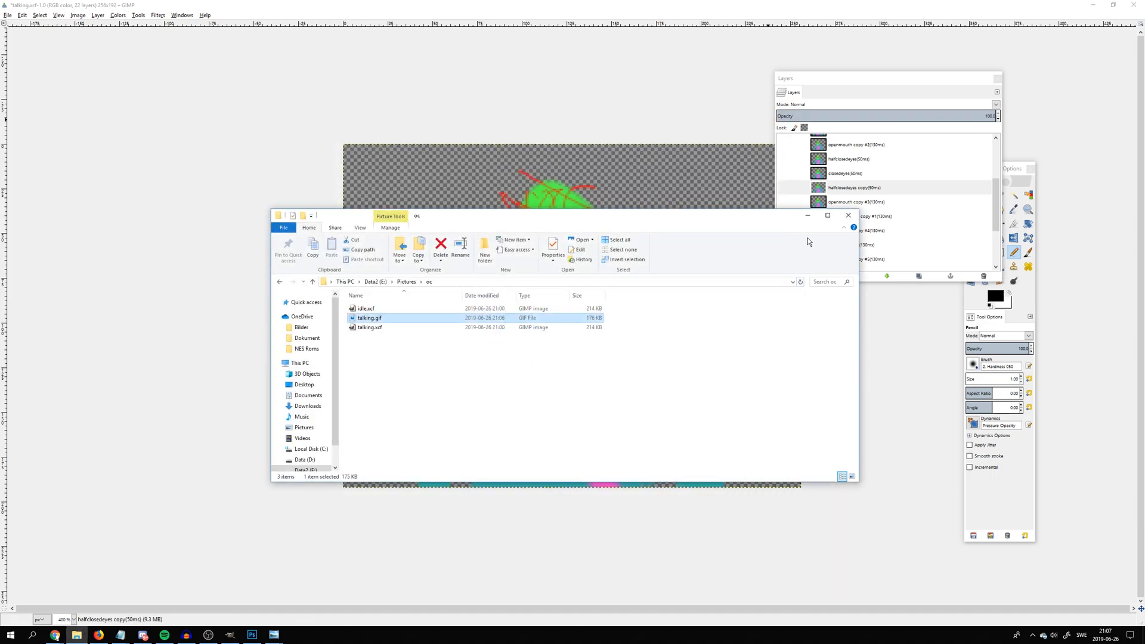
click(807, 217)
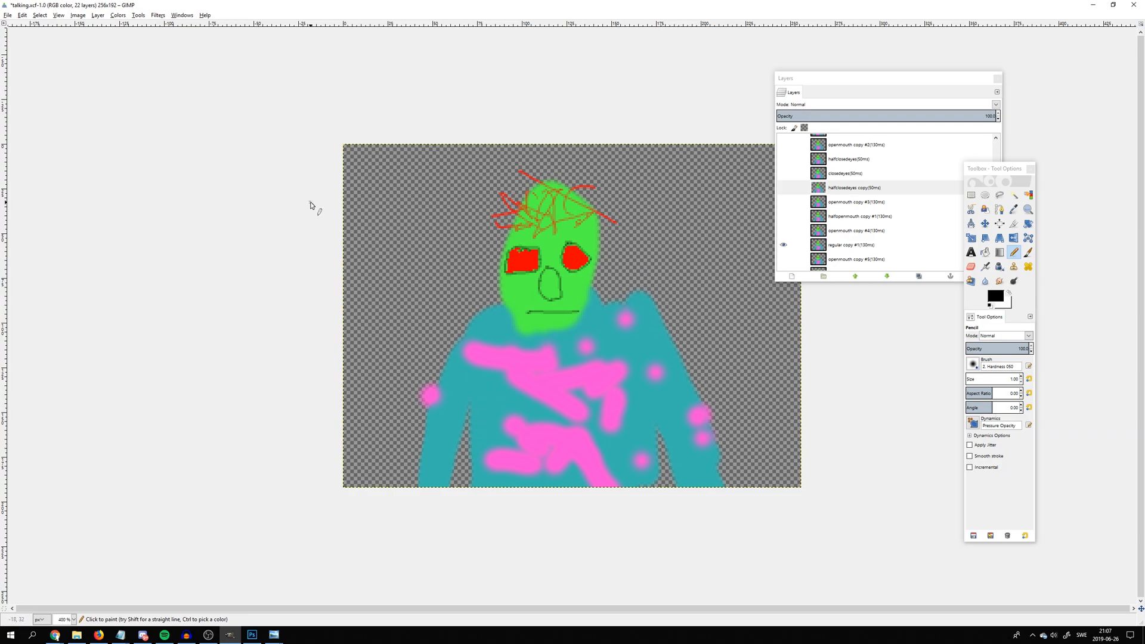
Open idle.xcf from the oc folder in GIMP
click(8, 15)
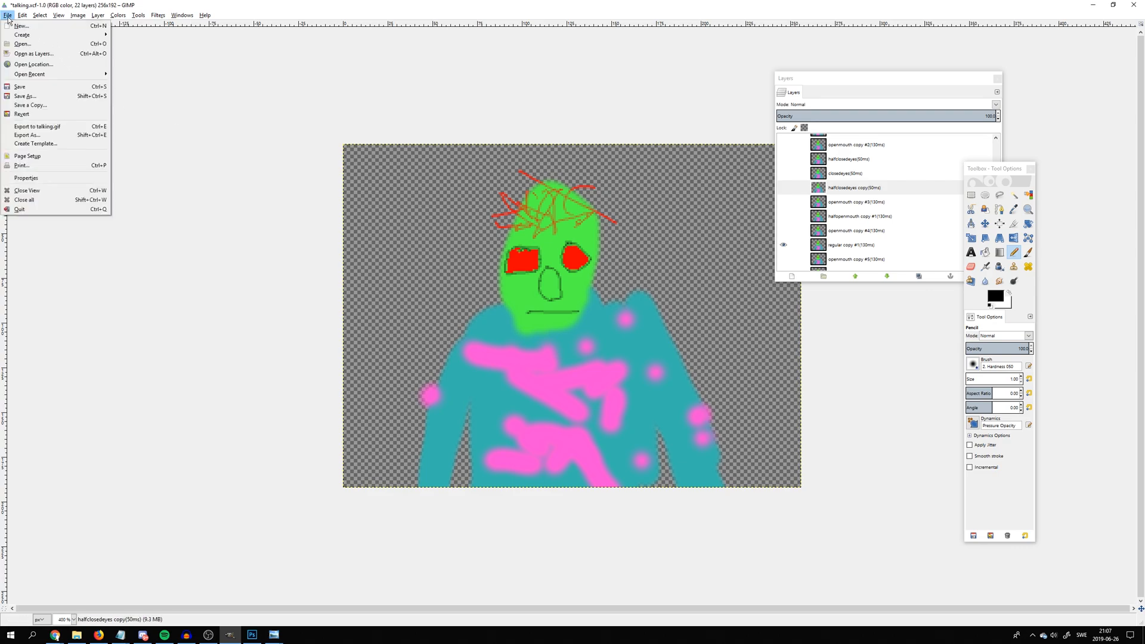
click(23, 44)
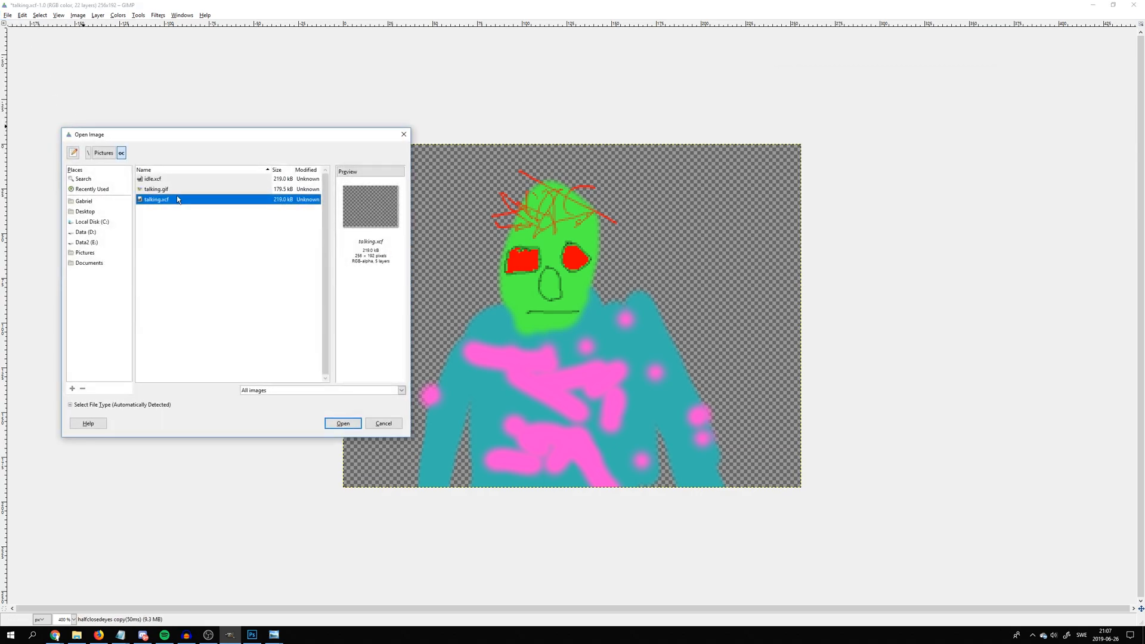
double_click(160, 180)
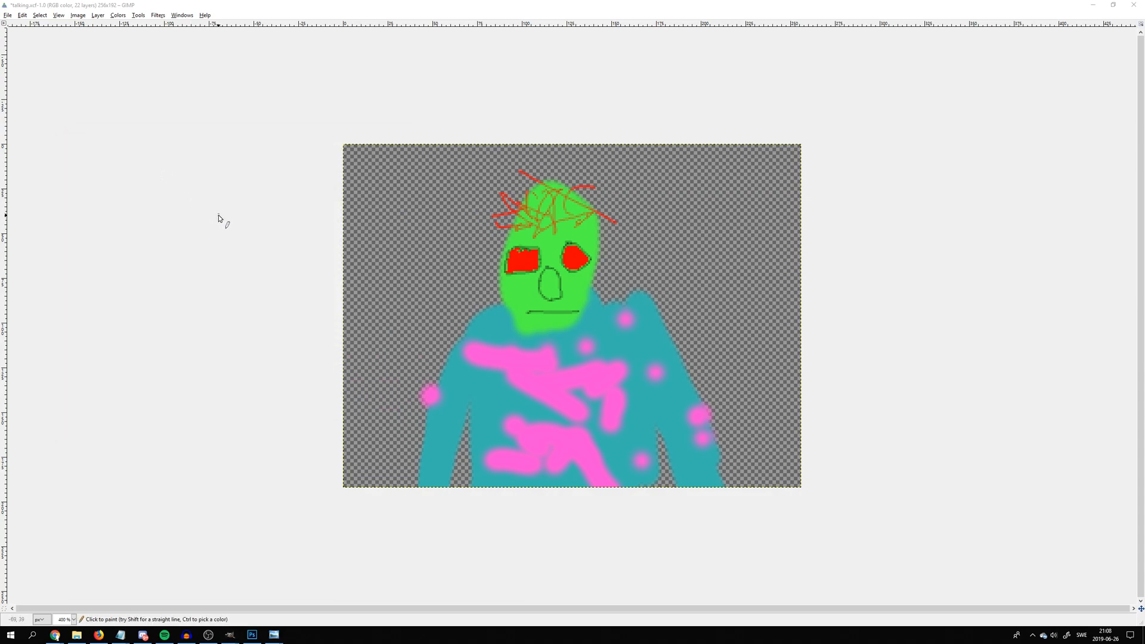
mouse_move(229, 634)
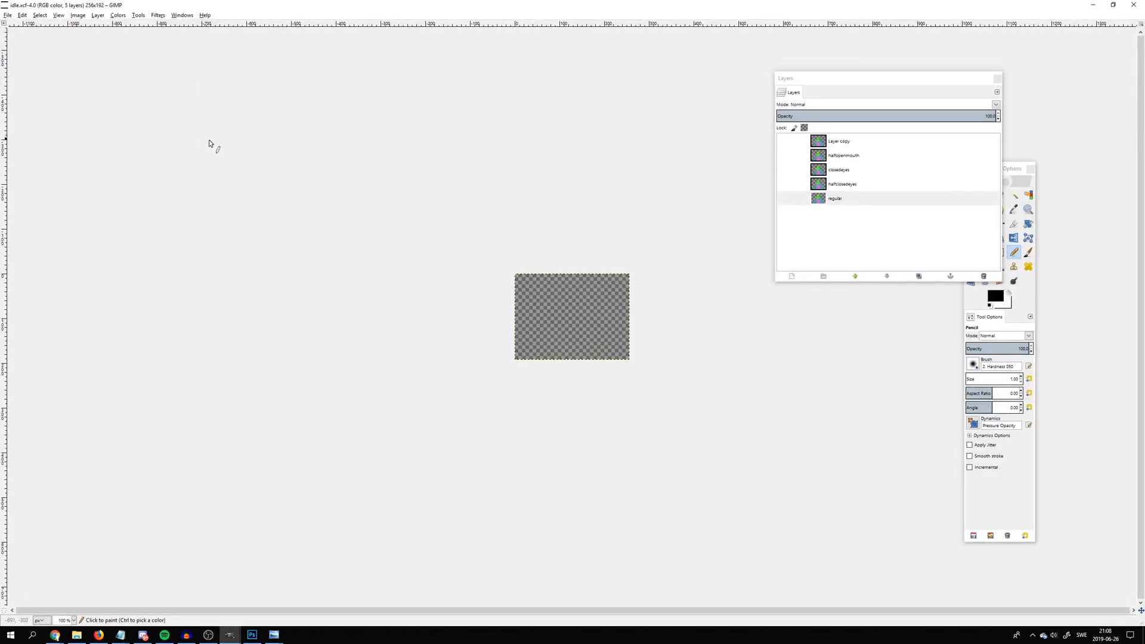
Preview the Layer copy and halfopenmouth layers of idle.xcf on the enlarged canvas, hiding them again after checking
key(ctrl)
scroll(498, 302, up, 2)
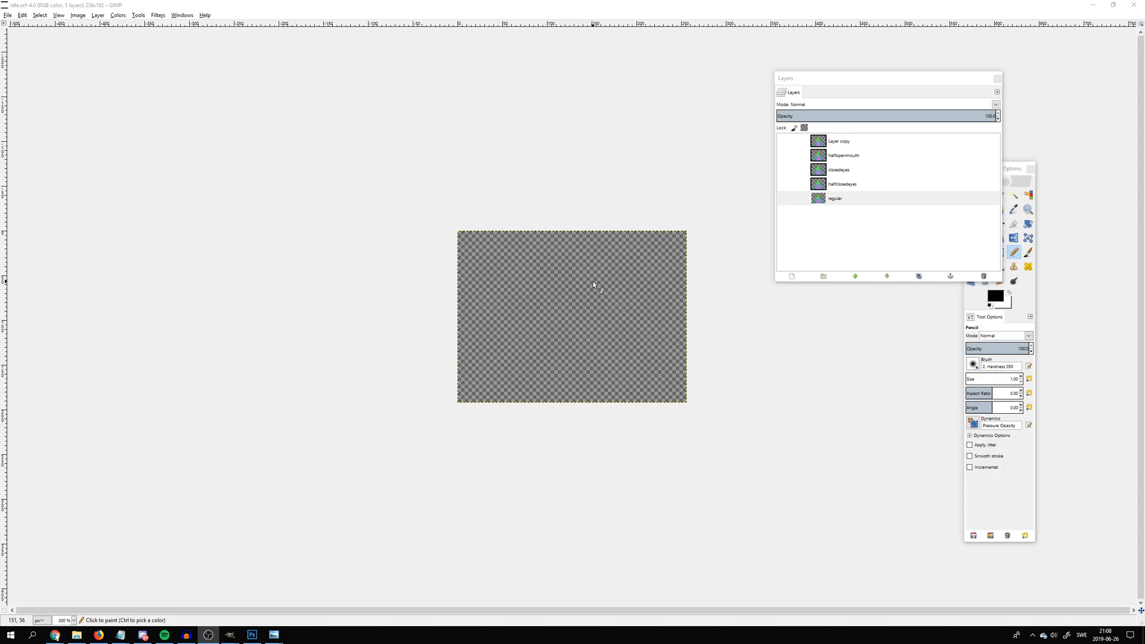
scroll(593, 281, up, 4)
scroll(577, 272, down, 1)
scroll(577, 276, down, 1)
scroll(697, 199, down, 1)
scroll(696, 199, up, 1)
scroll(696, 199, down, 1)
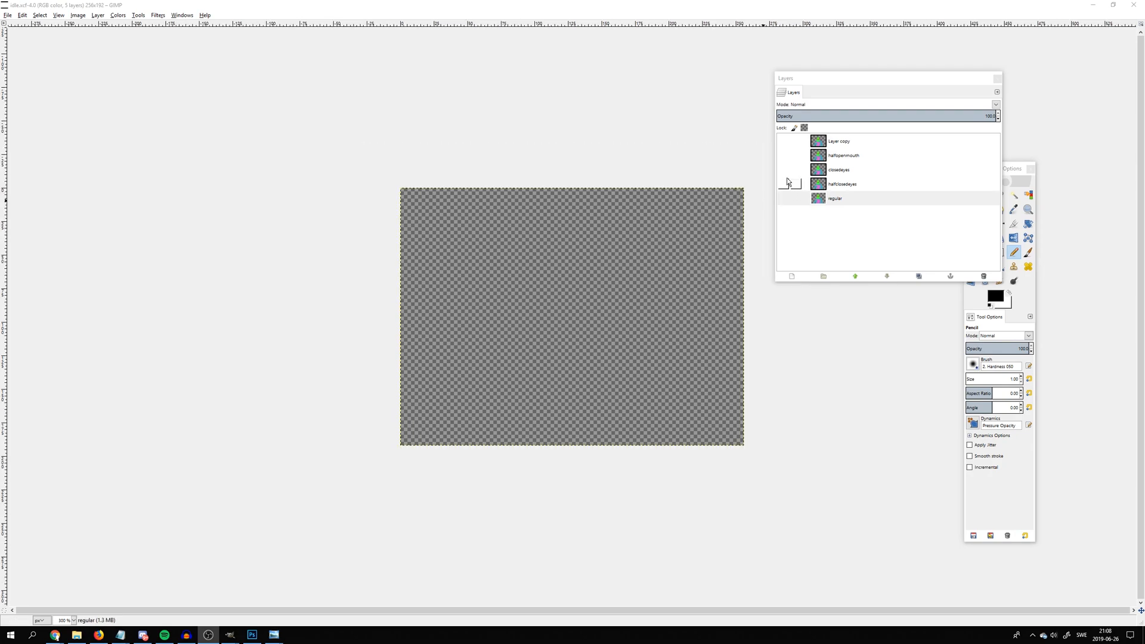
click(783, 141)
click(783, 155)
click(783, 155)
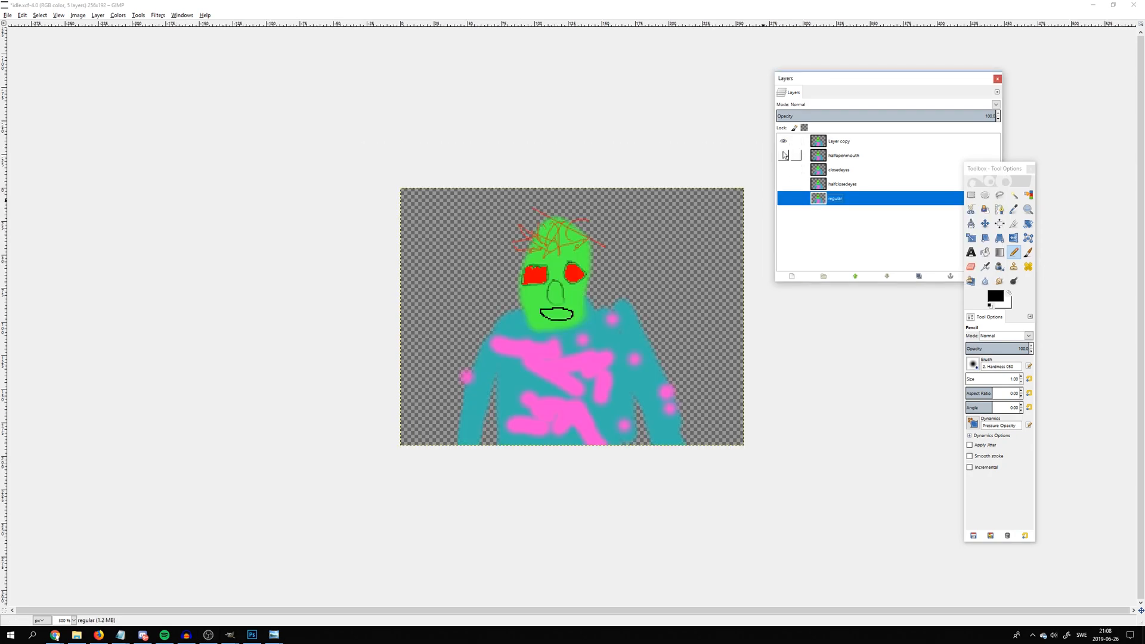
click(783, 140)
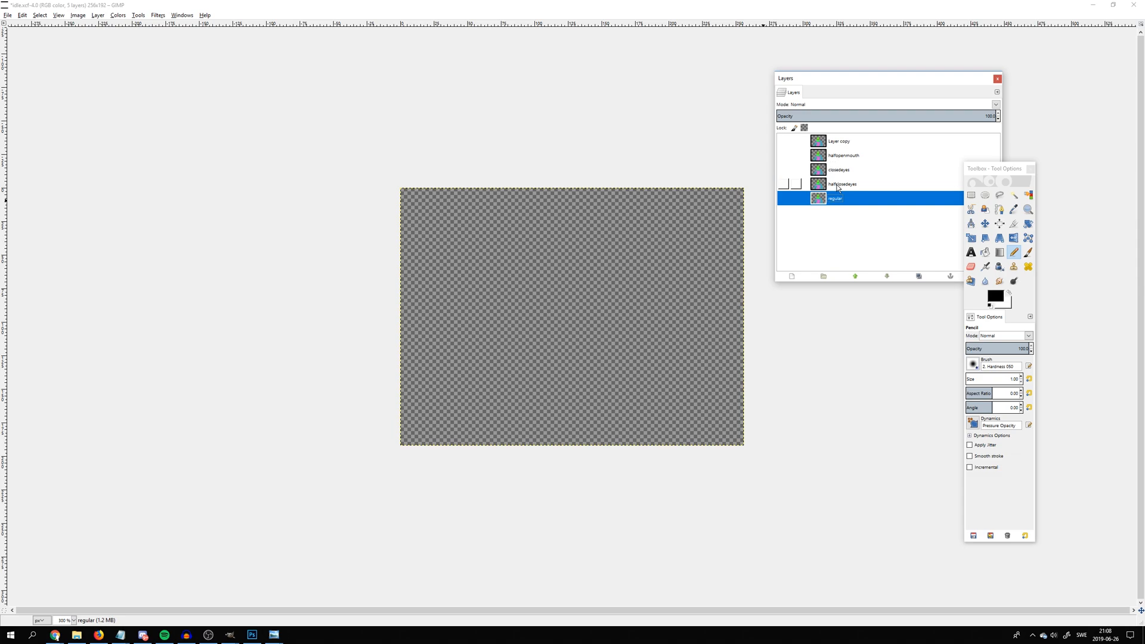
Delete the open-mouth layer named Layer copy and the halfopenmouth layer from idle.xcf
click(839, 157)
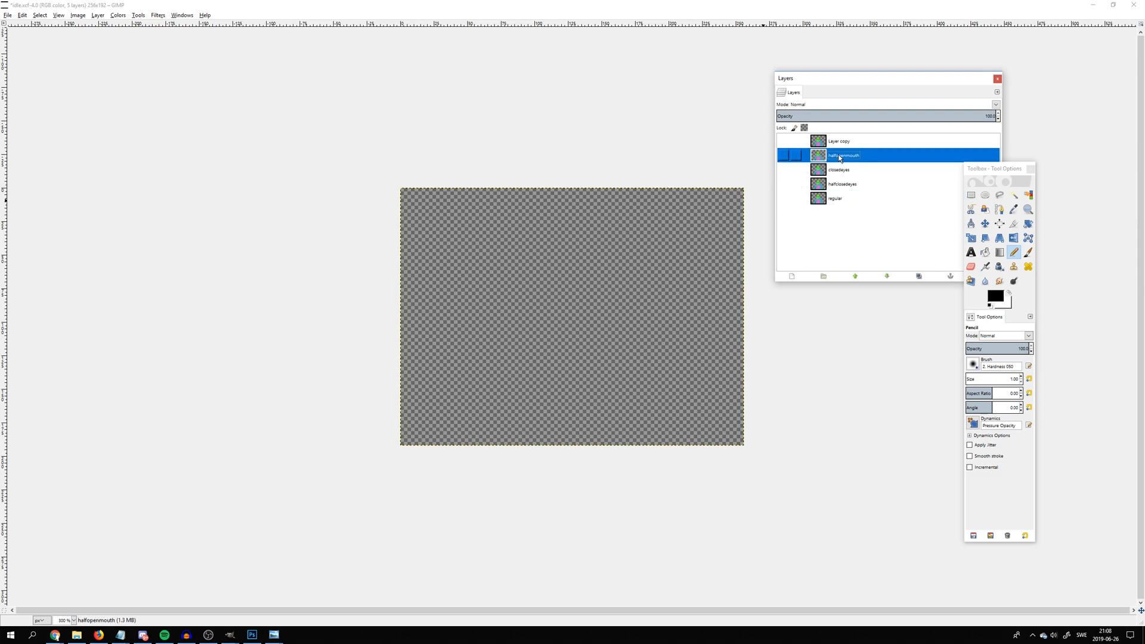
click(783, 141)
right_click(848, 142)
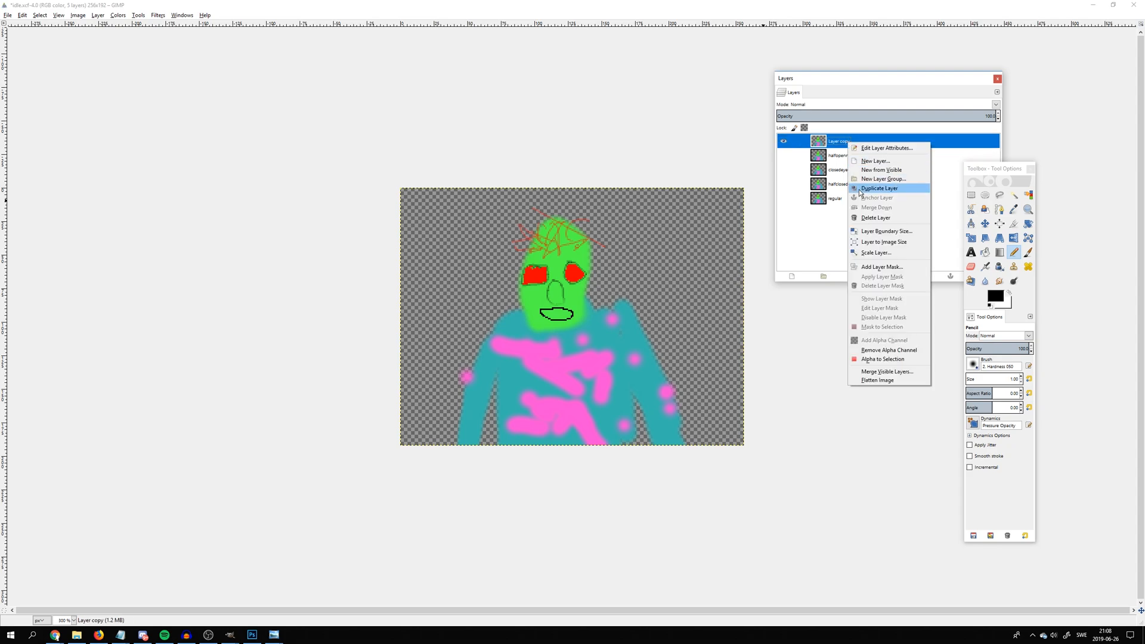
click(876, 218)
click(784, 142)
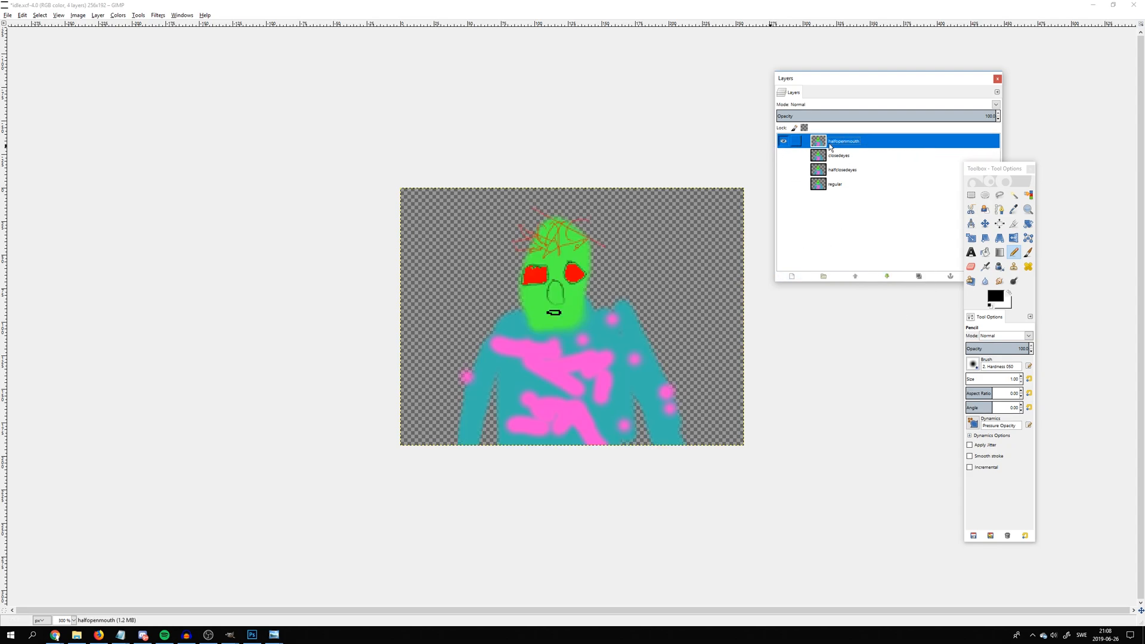
right_click(833, 142)
click(856, 216)
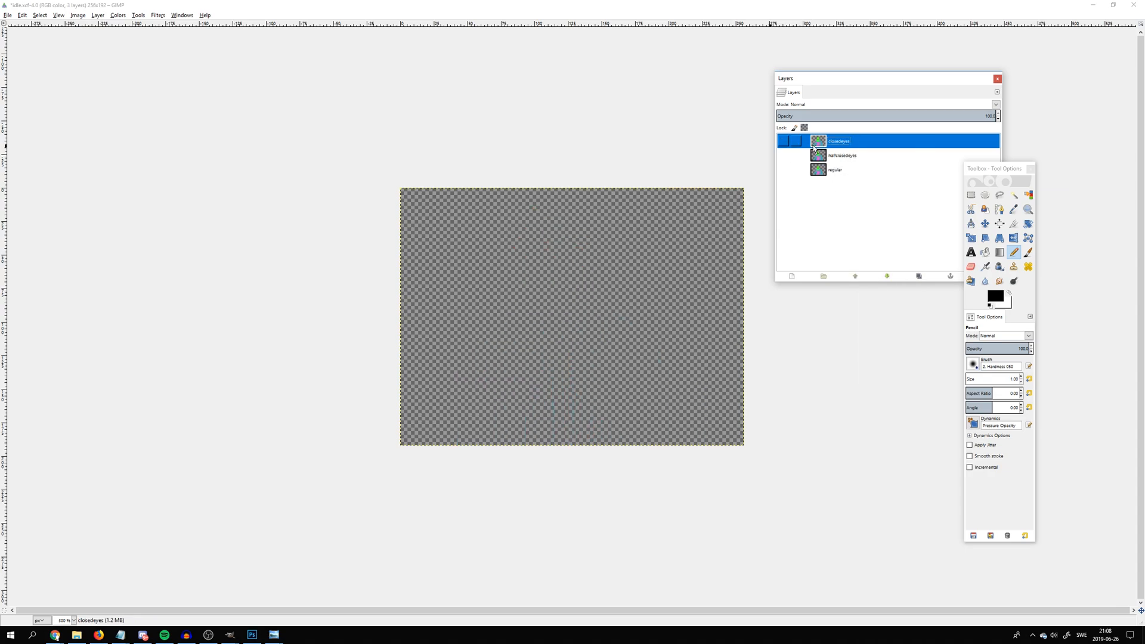
Check the closedeyes, halfclosedeyes and regular layers one at a time, then move regular to the top of the layer stack
click(783, 142)
click(784, 142)
click(783, 155)
click(784, 155)
click(783, 170)
click(783, 170)
drag(835, 170, 832, 141)
Show the not talking.png frame list in a narrowed window beside the canvas and select the regular layer of idle.xcf
click(274, 634)
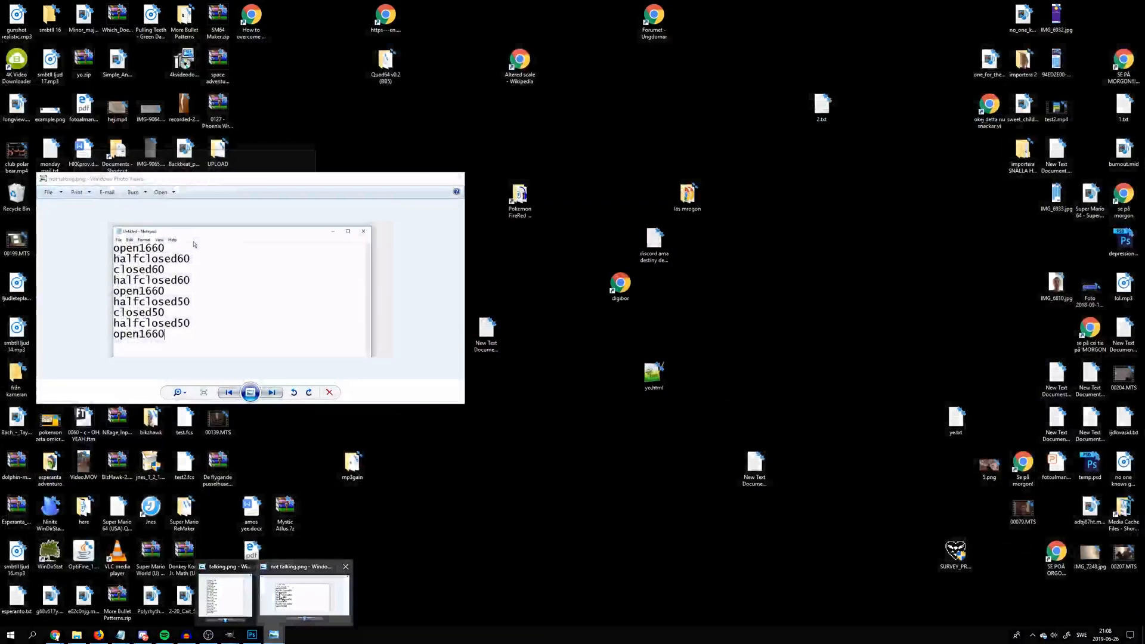
click(280, 597)
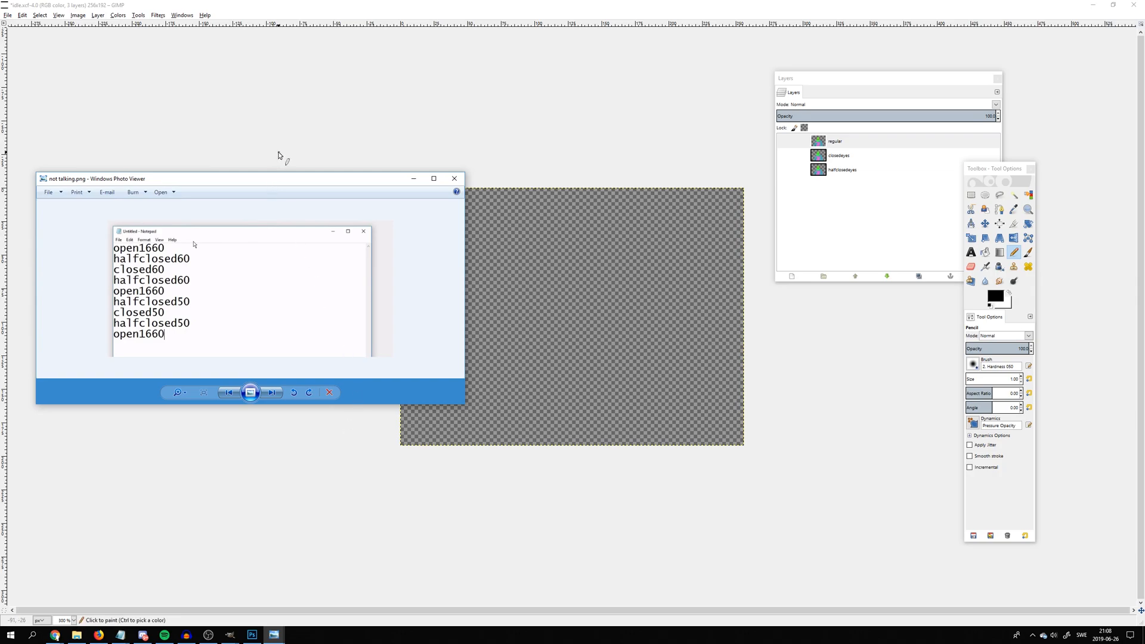
drag(467, 261, 319, 261)
click(841, 144)
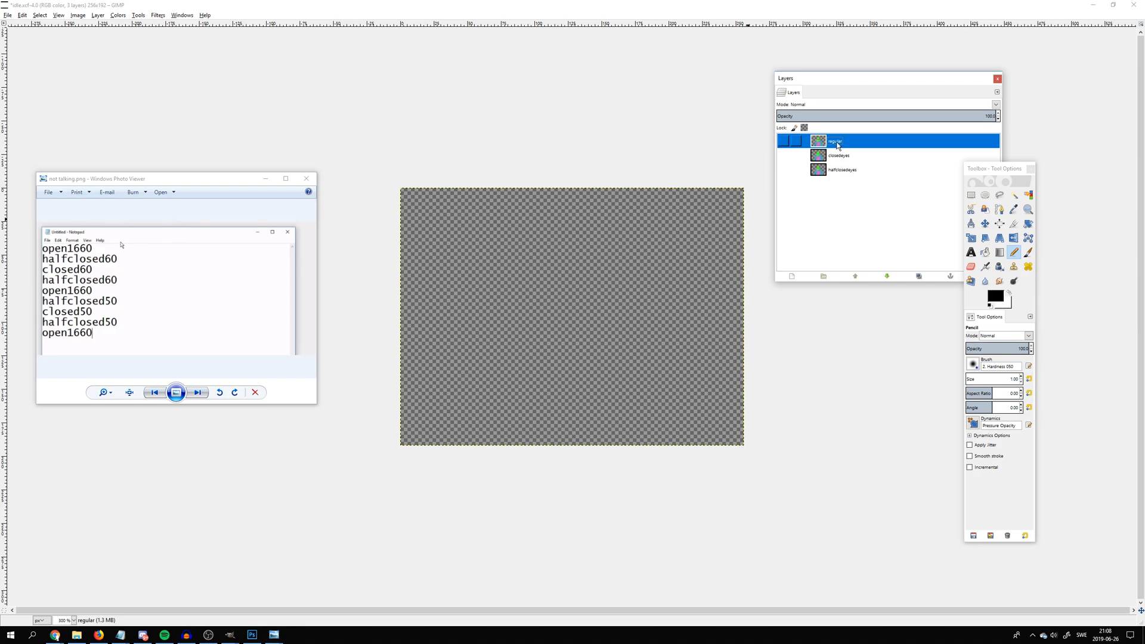
Rename the regular layer to regular(1660ms) to give it its frame duration
double_click(841, 142)
key(Return)
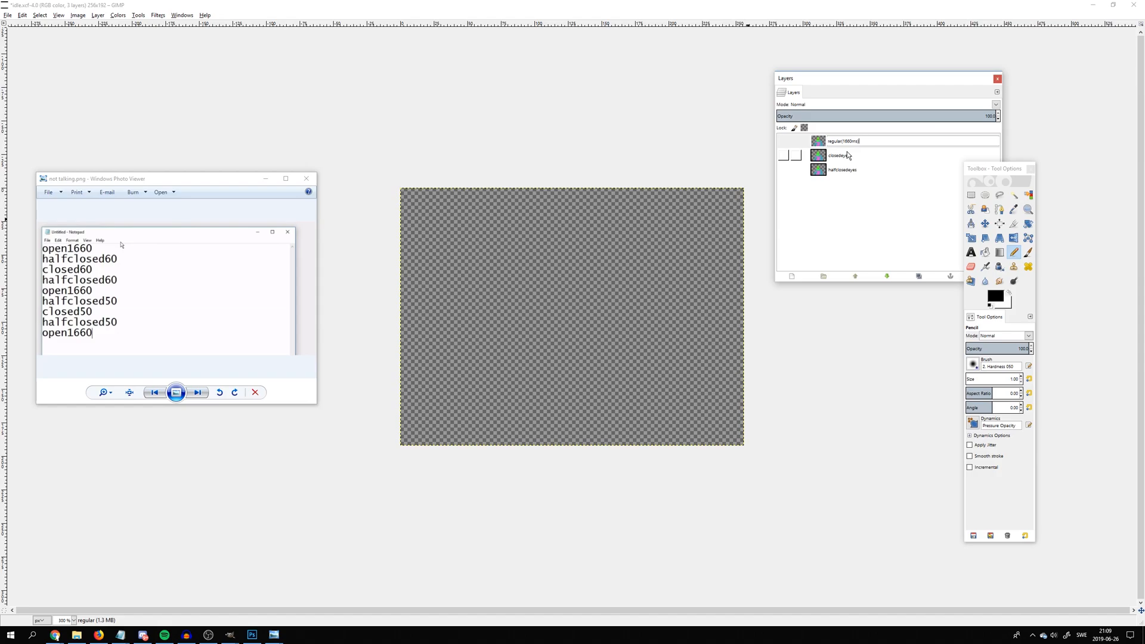
key(Return)
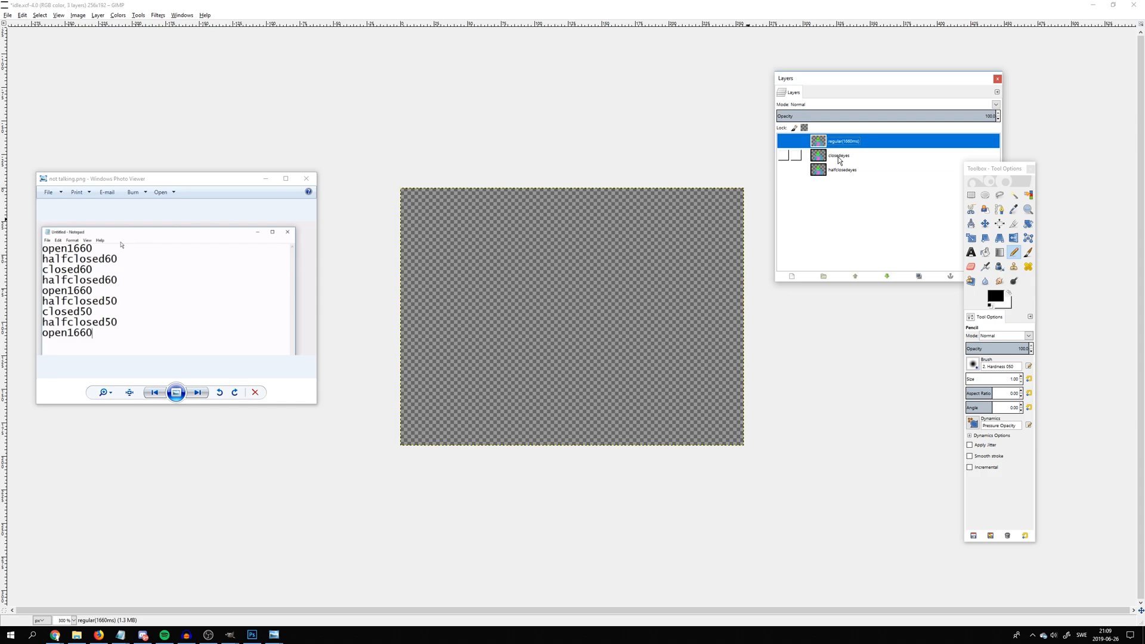
Move halfclosedeyes above closedeyes, then duplicate it and place the copy directly below closedeyes
click(837, 158)
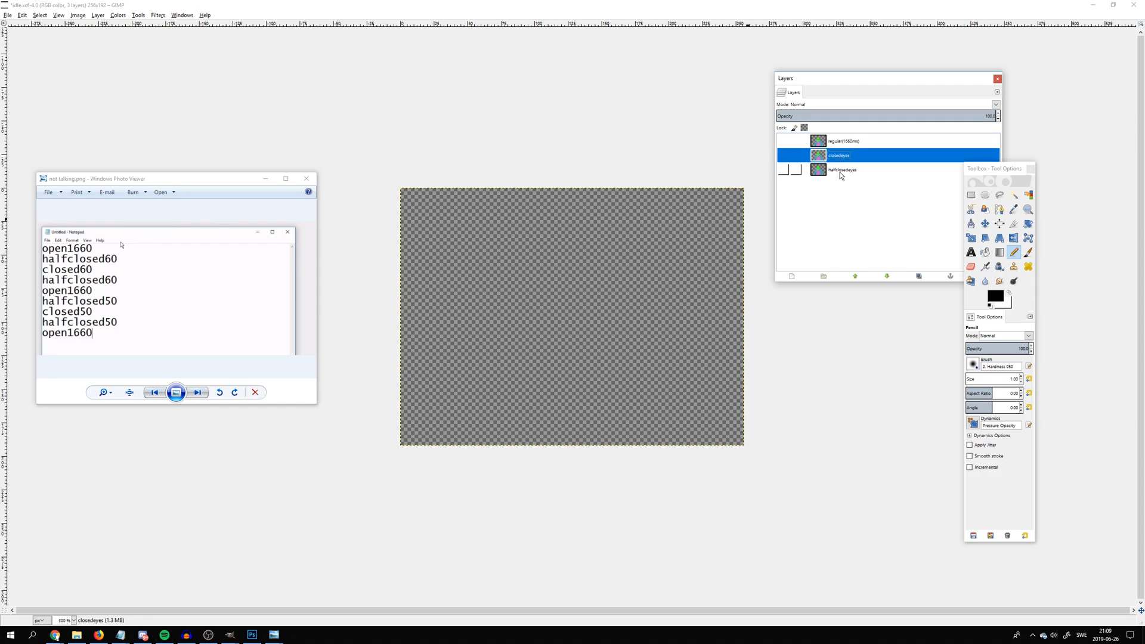
drag(840, 173, 844, 153)
right_click(837, 157)
click(870, 203)
drag(844, 155, 850, 186)
Duplicate the regular(1660ms) layer and move the copy to the bottom of the layer stack
right_click(846, 143)
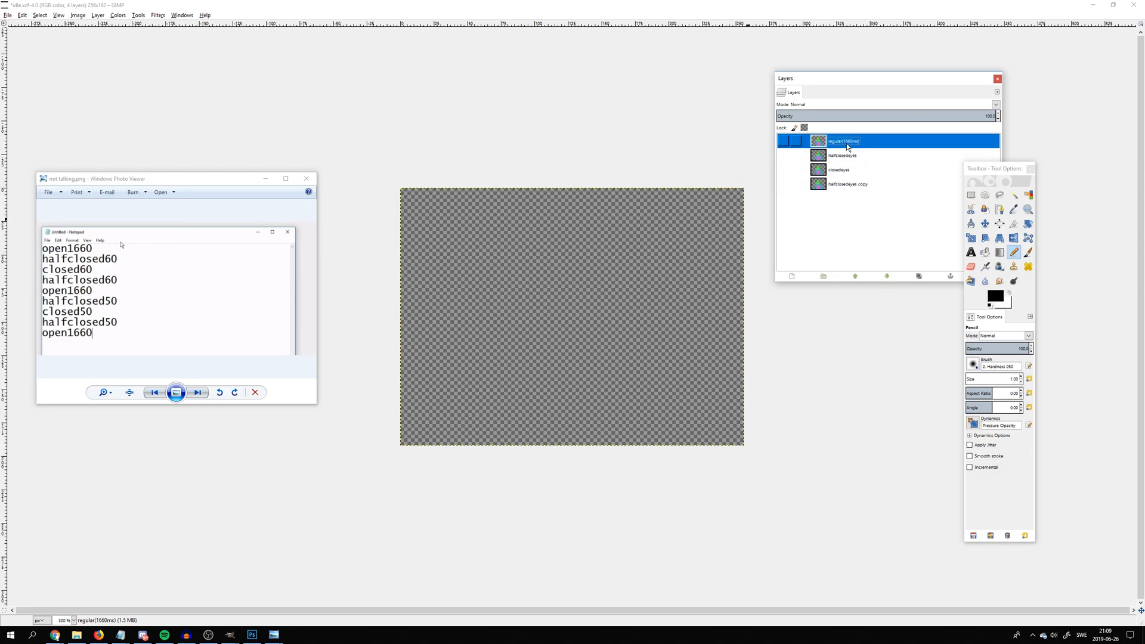
click(876, 189)
drag(835, 145, 841, 204)
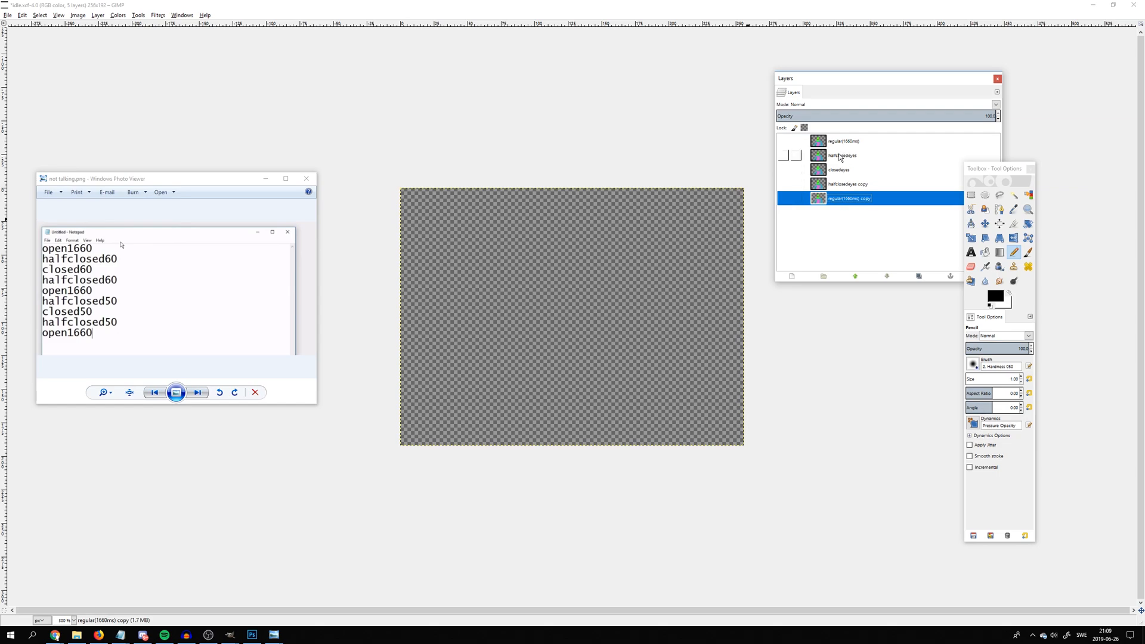
Duplicate the halfclosedeyes and closedeyes layers, placing the copies in that order at the bottom of the layer stack
right_click(840, 157)
click(855, 190)
drag(831, 155, 846, 216)
right_click(839, 173)
click(857, 220)
drag(854, 175, 867, 238)
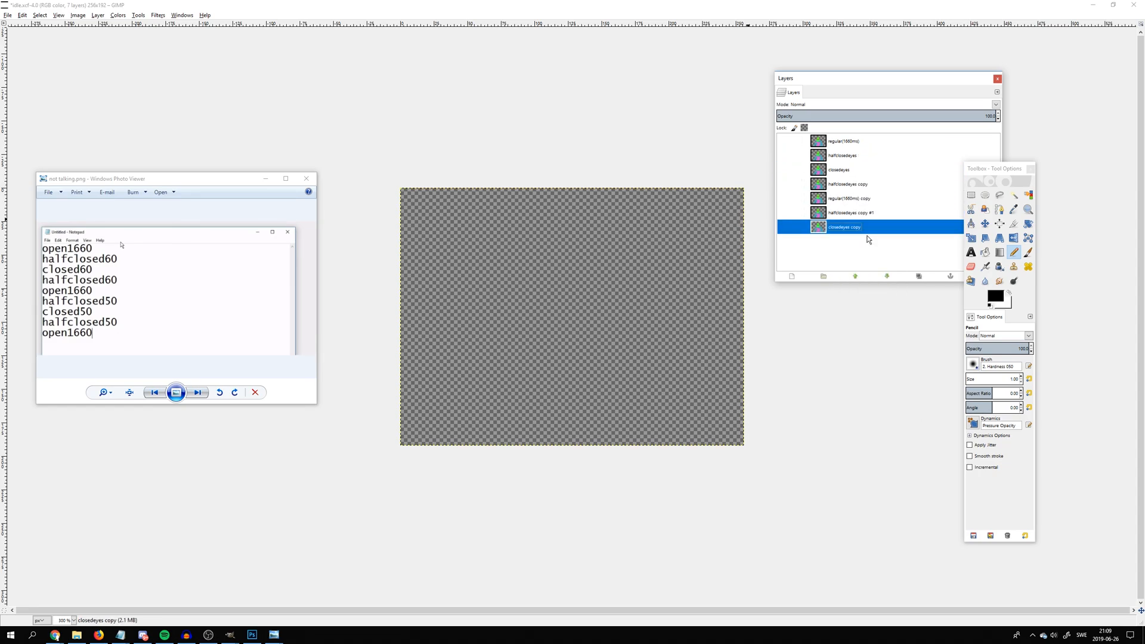
Duplicate halfclosedeyes copy and regular(1660ms) copy, placing the new layers in that order at the bottom of the stack
right_click(850, 185)
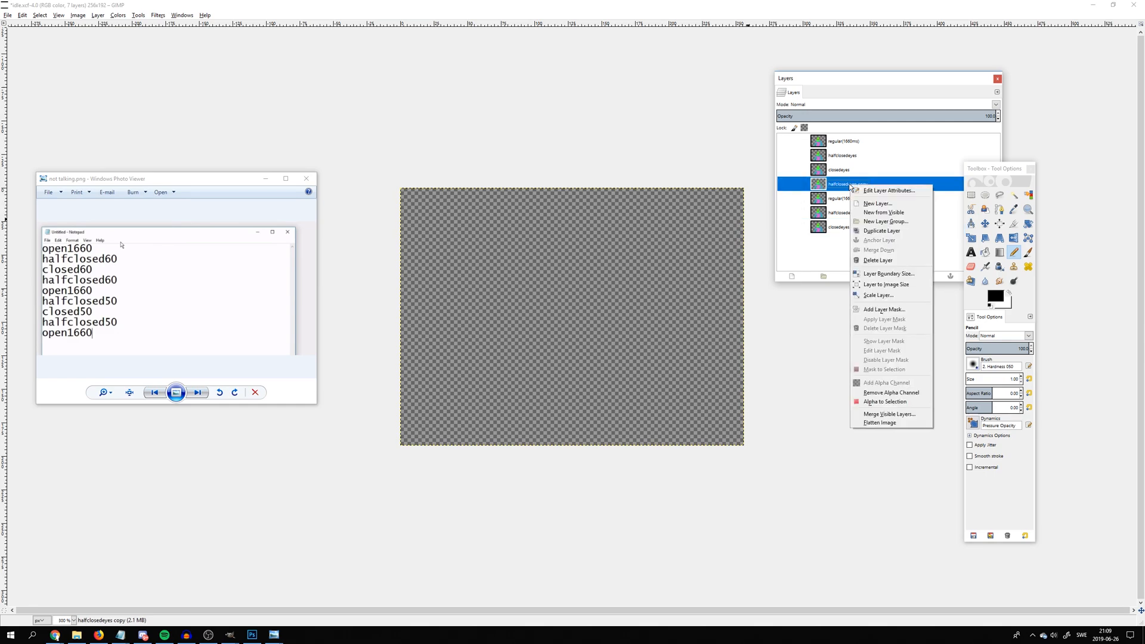
click(870, 236)
drag(847, 187, 871, 245)
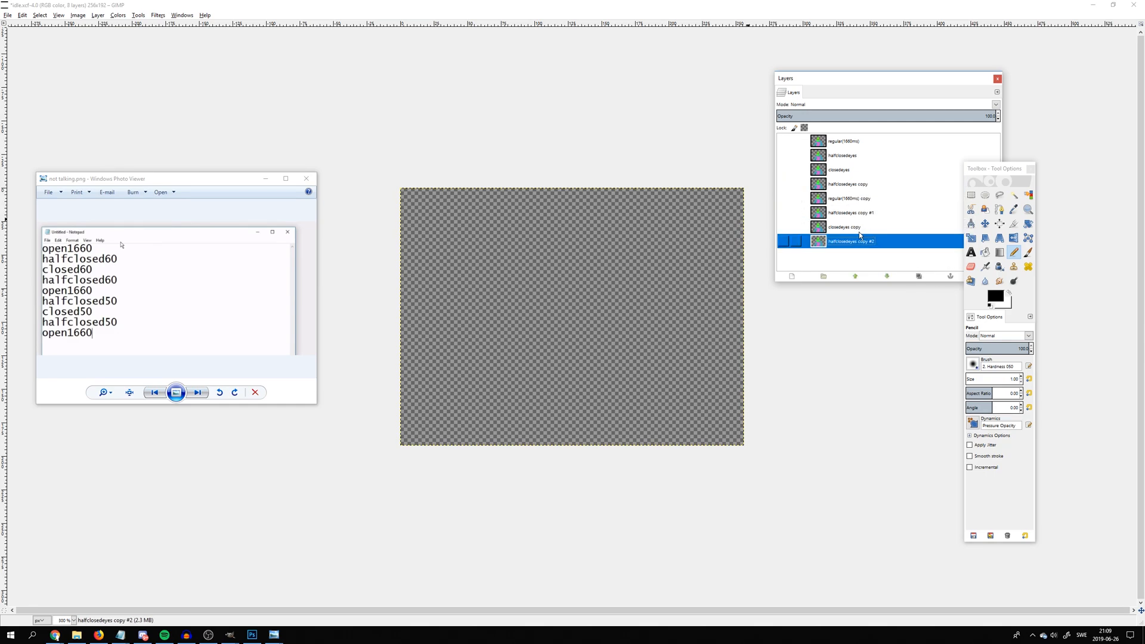
right_click(849, 202)
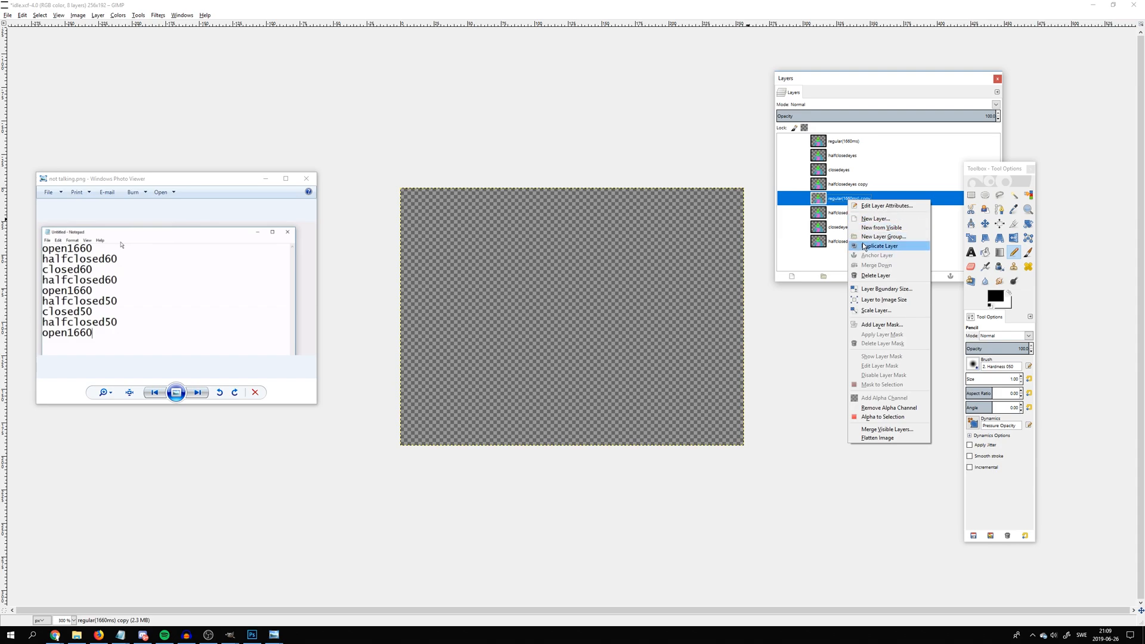
click(864, 246)
drag(862, 202, 870, 266)
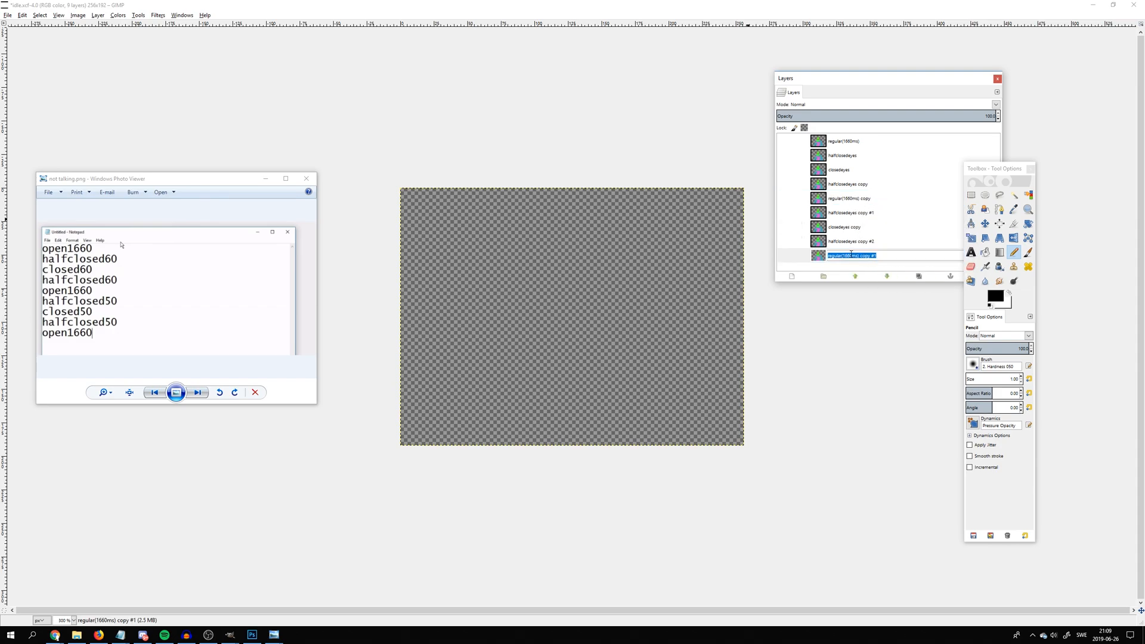
Rename the halfclosedeyes layer to halfclosedeyes(60ms), leaving the name of the top regular layer as it is
double_click(846, 140)
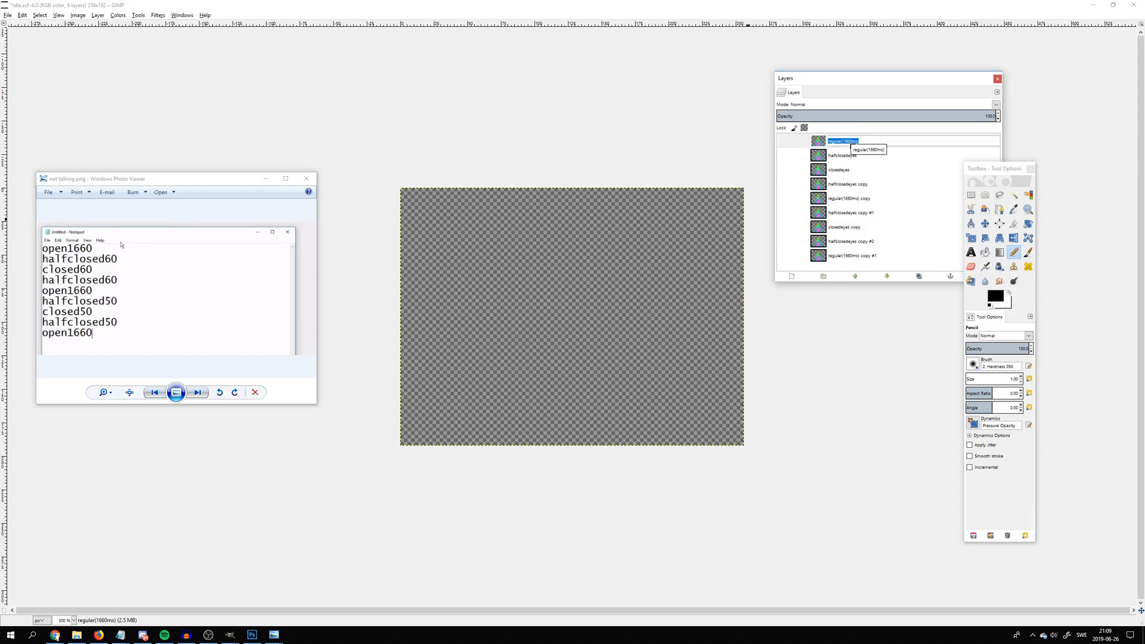
click(864, 142)
drag(862, 141, 843, 142)
click(860, 142)
click(858, 156)
double_click(858, 156)
click(860, 156)
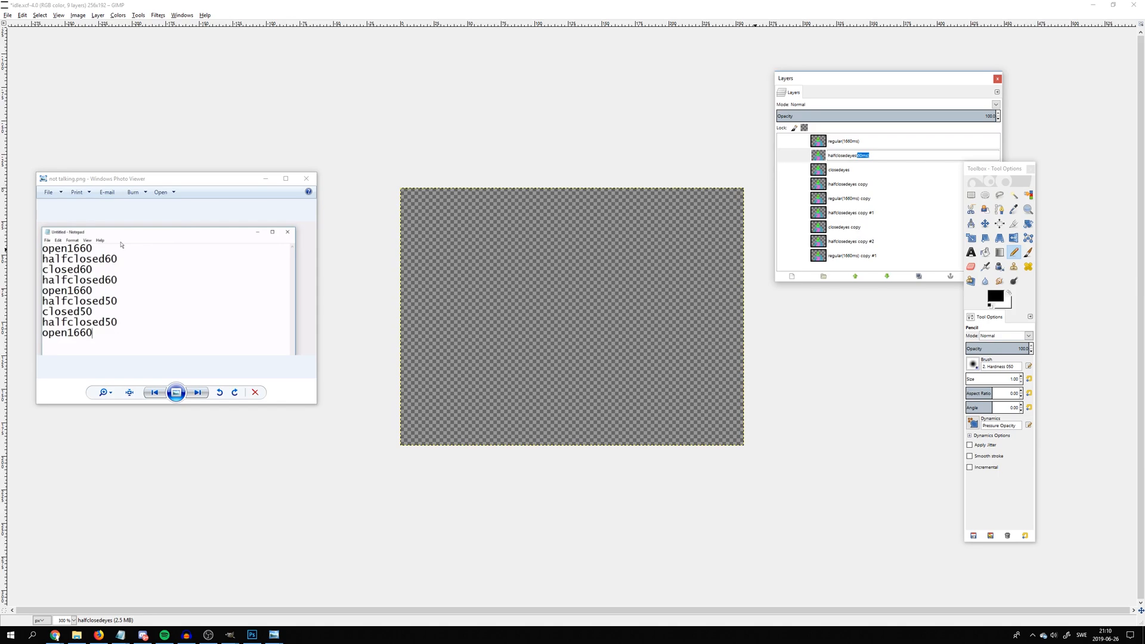
key(Return)
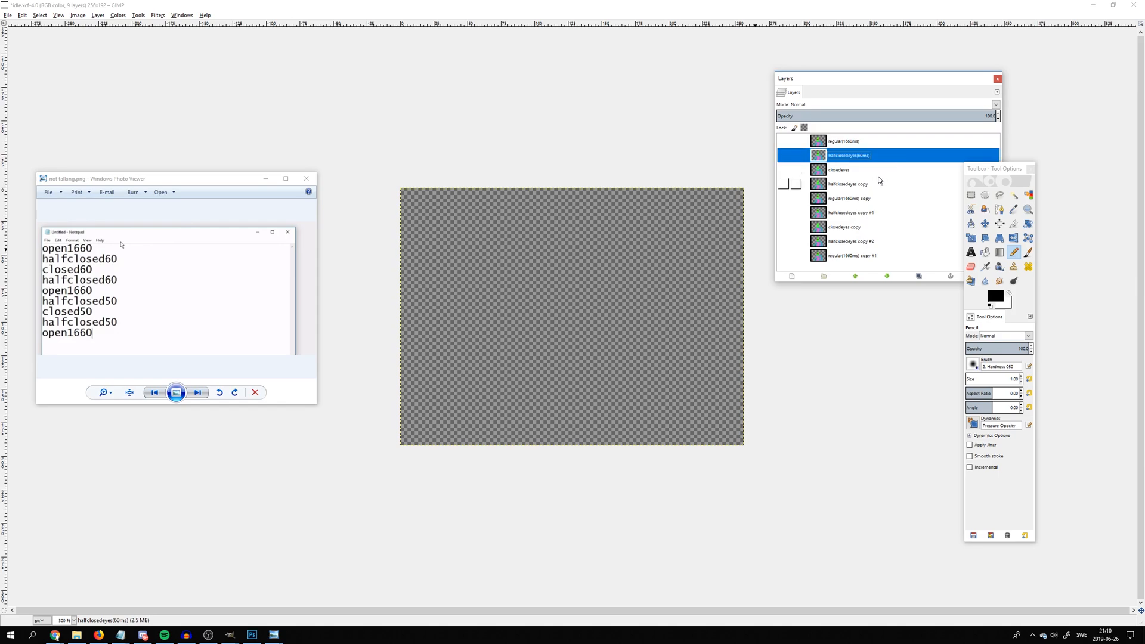
Append (60ms) to the names of the closedeyes and halfclosedeyes copy layers
double_click(878, 172)
double_click(849, 168)
click(853, 171)
key(ctrl+v)
key(Return)
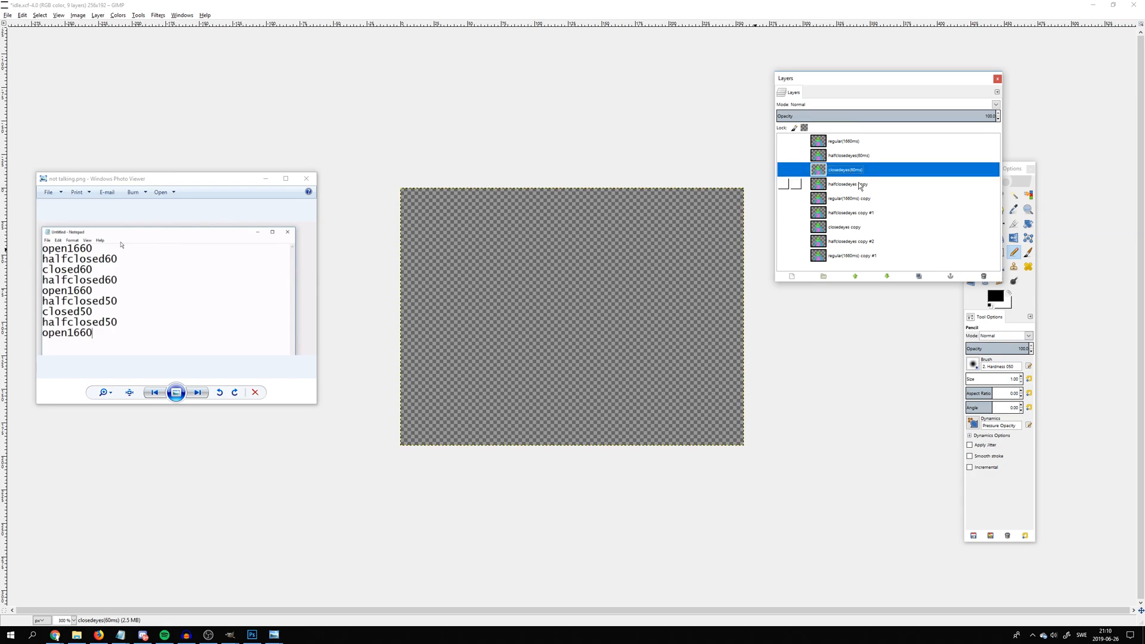
double_click(859, 184)
click(879, 185)
text((60ms))
key(Return)
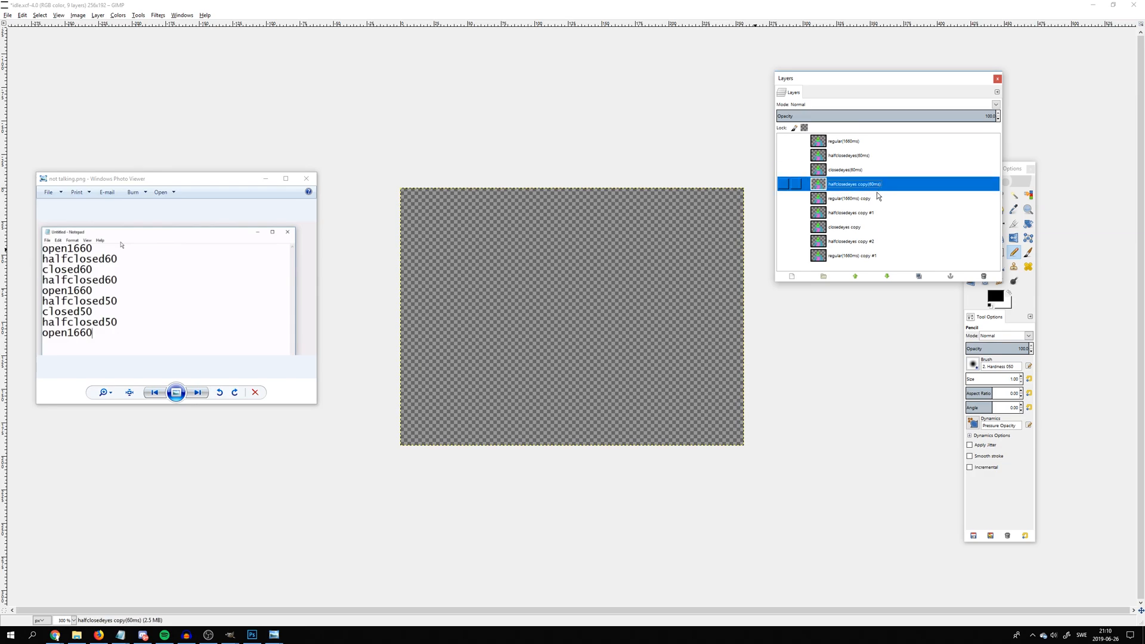
Append (50ms) to the names of halfclosedeyes copy #1, closedeyes copy and halfclosedeyes copy #2
double_click(877, 214)
click(877, 213)
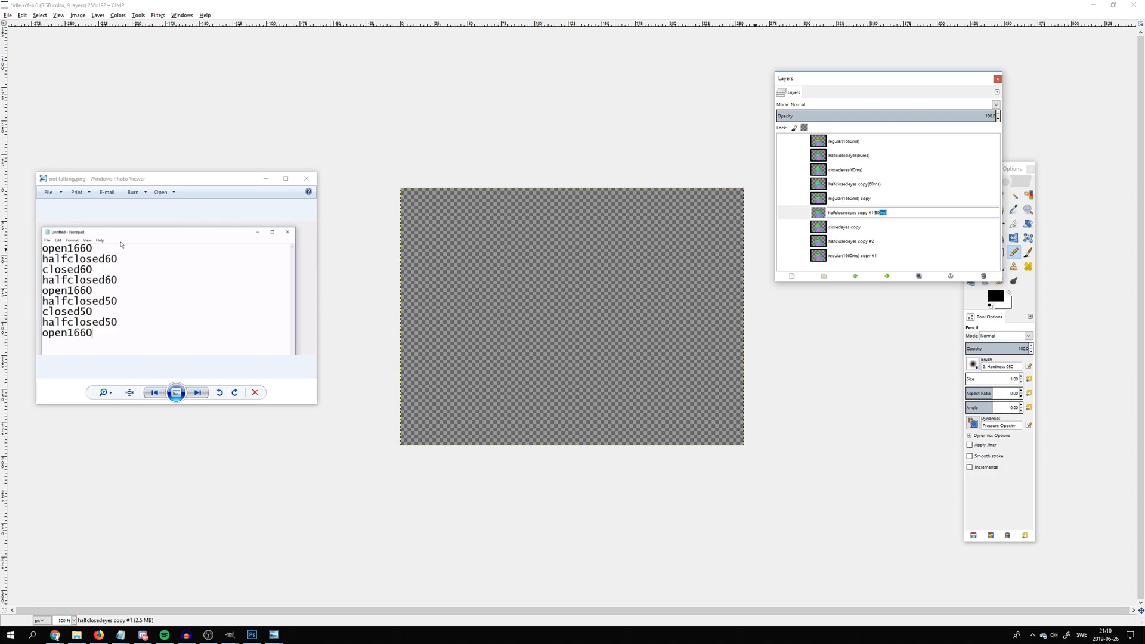
key(Return)
double_click(870, 226)
click(870, 226)
text((50ms))
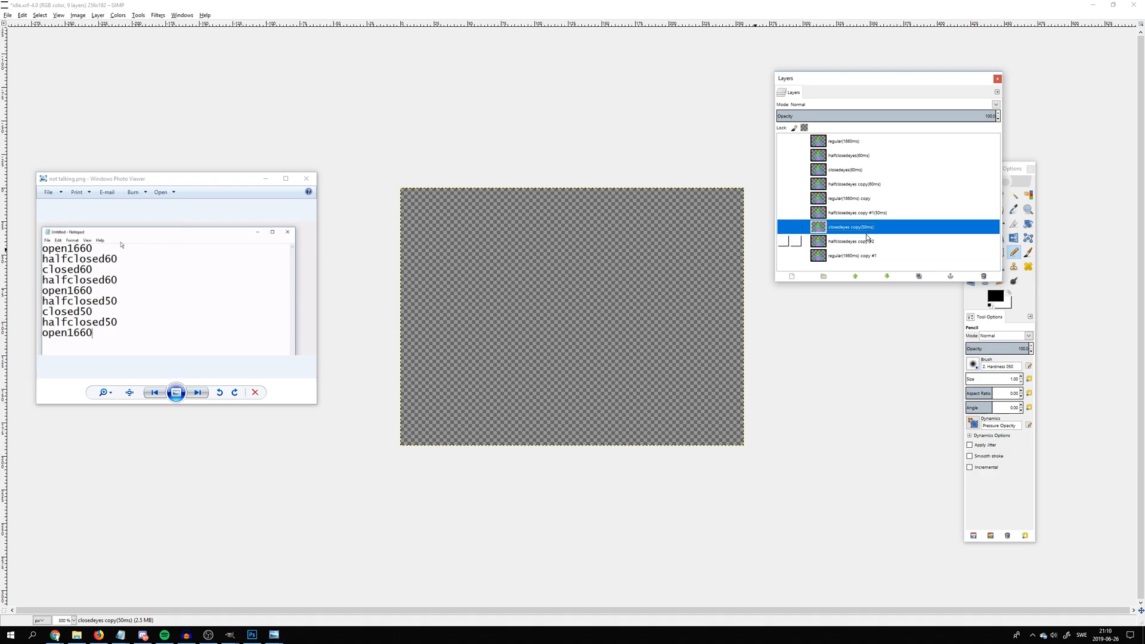
click(868, 241)
double_click(868, 241)
click(875, 241)
text((50ms))
key(Return)
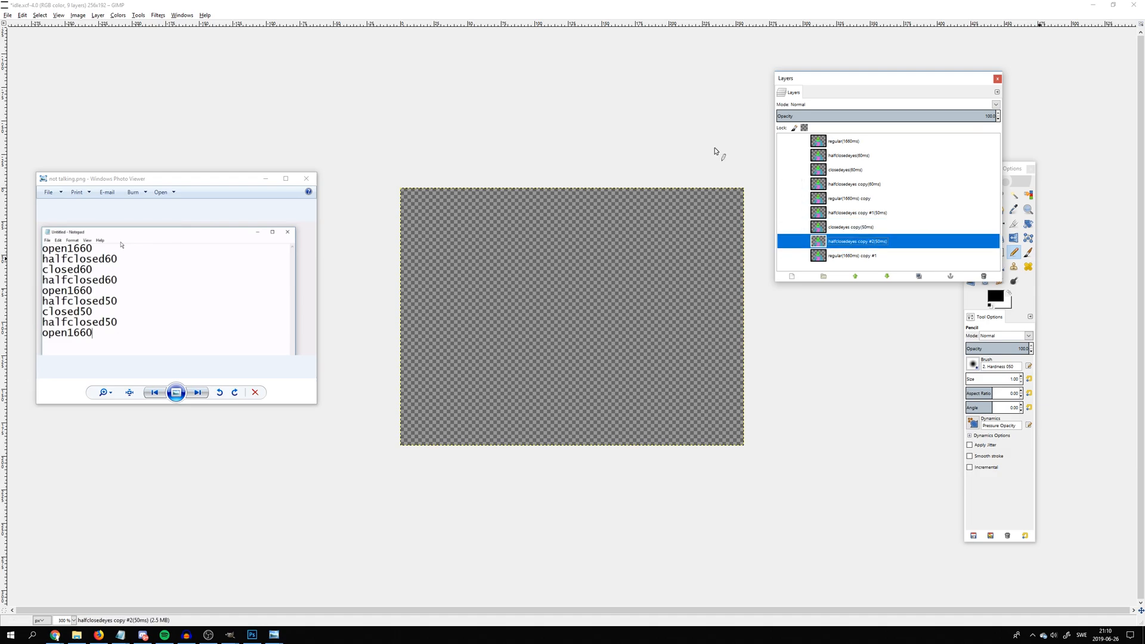
Make the top regular(1660ms) layer visible and select it
click(9, 15)
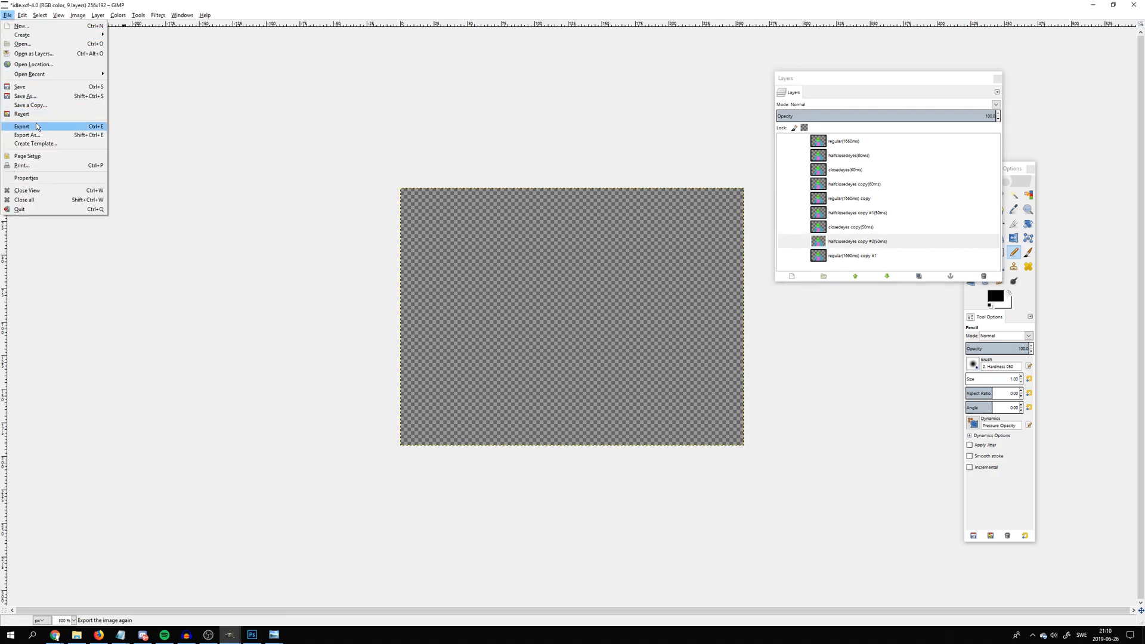
click(789, 127)
click(783, 141)
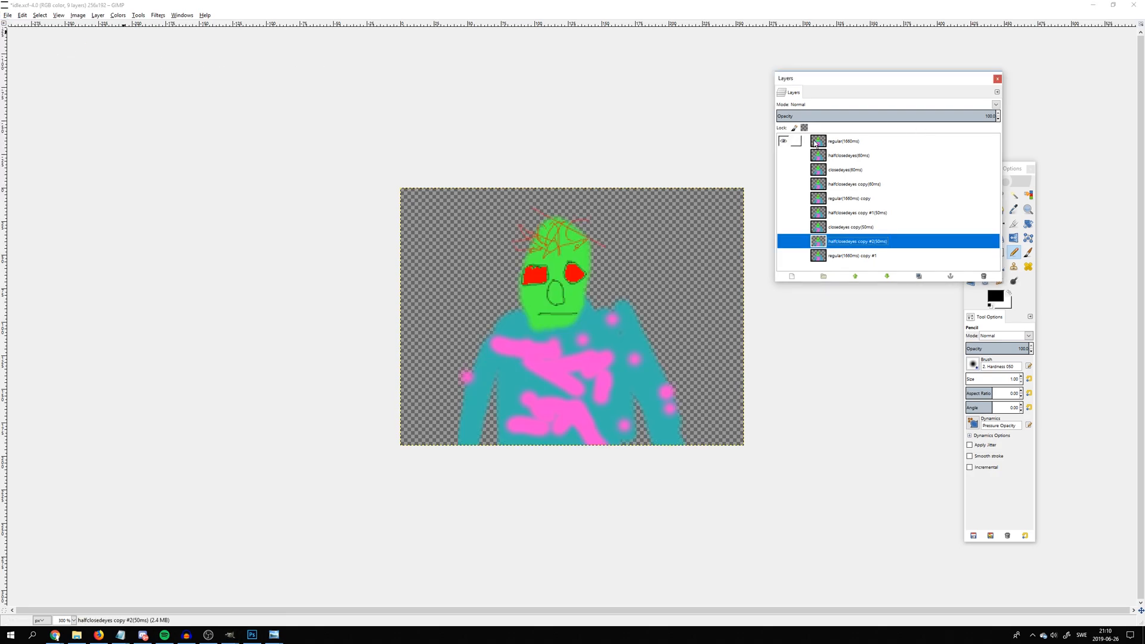
click(802, 141)
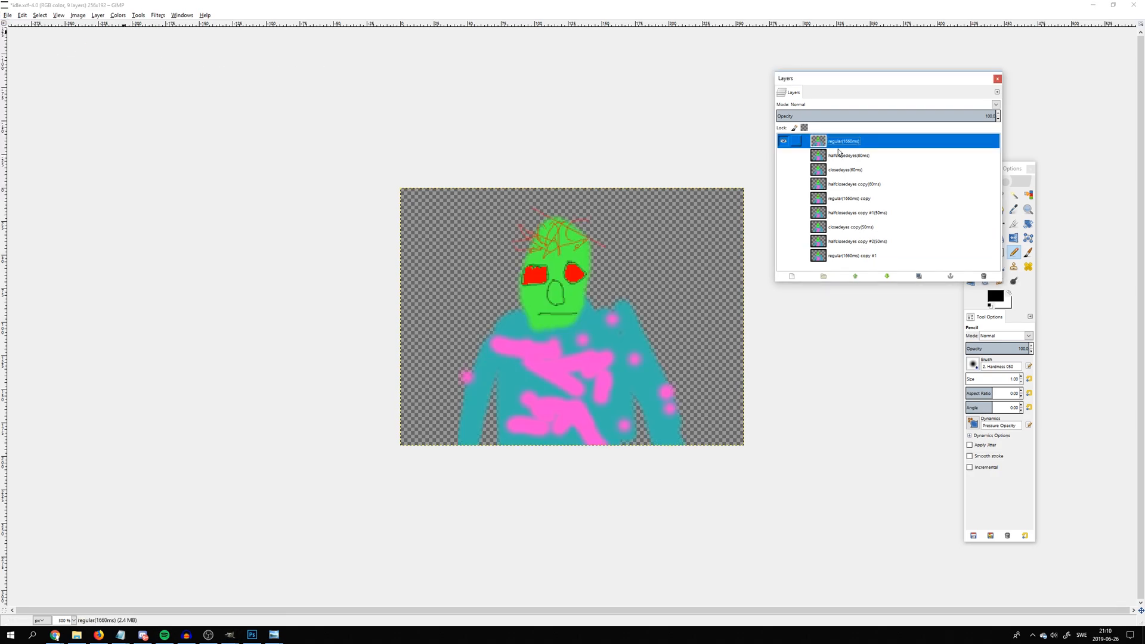
Export the image to the oc folder as not_talking.gif, an animated GIF that loops forever
click(8, 15)
click(37, 135)
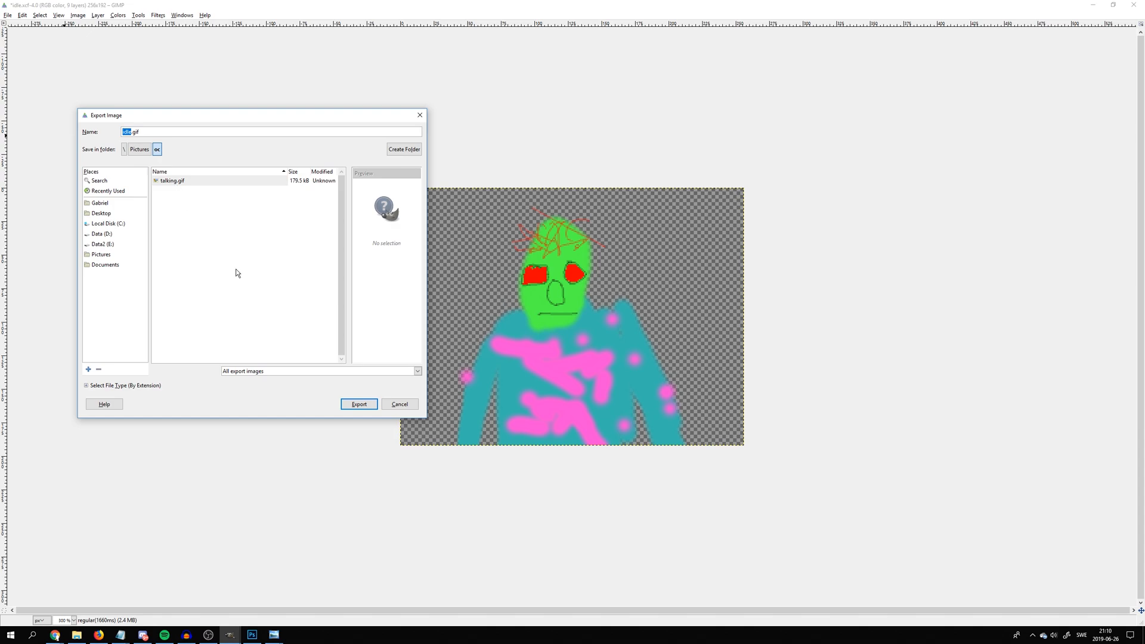
text(not talking)
click(343, 405)
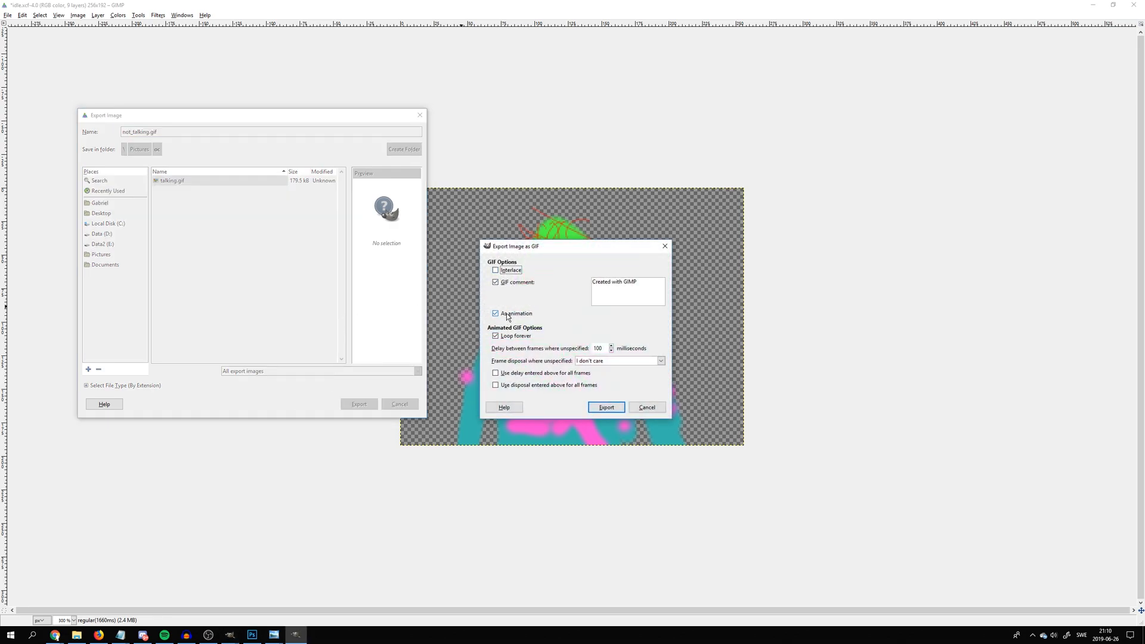
click(605, 408)
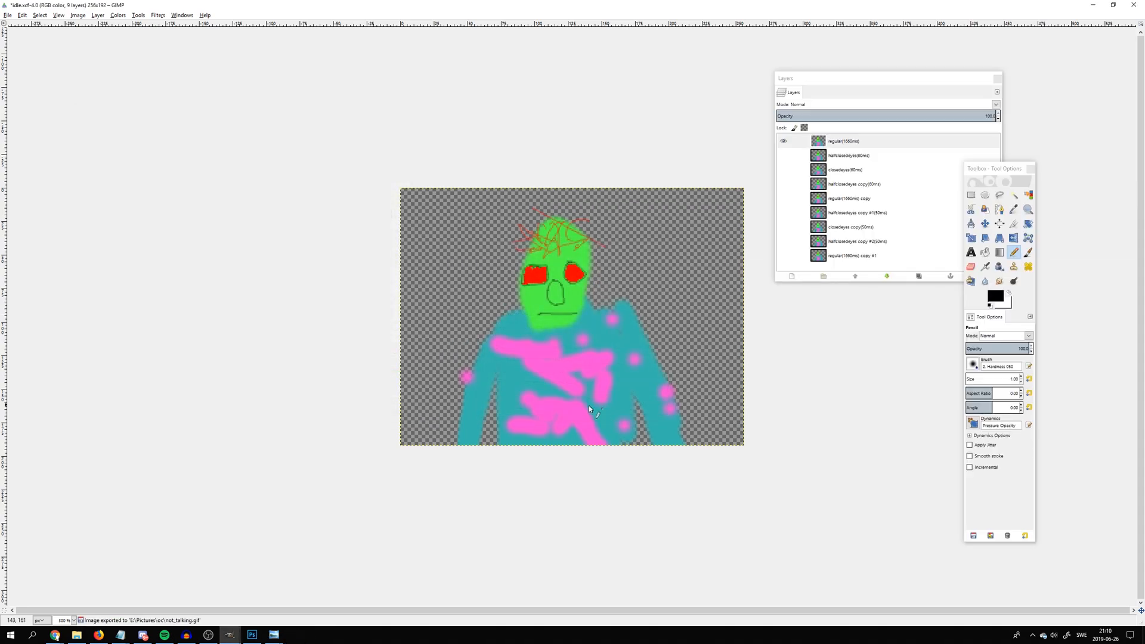
Switch to File Explorer and open not_talking.gif from the oc folder to check the animation
click(77, 634)
double_click(393, 319)
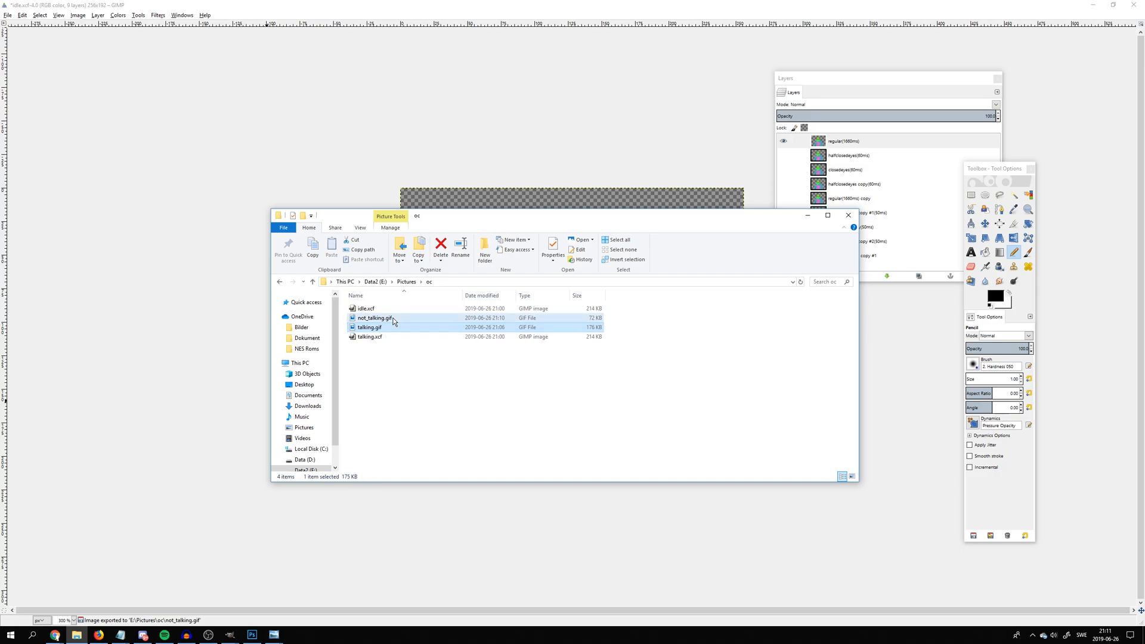
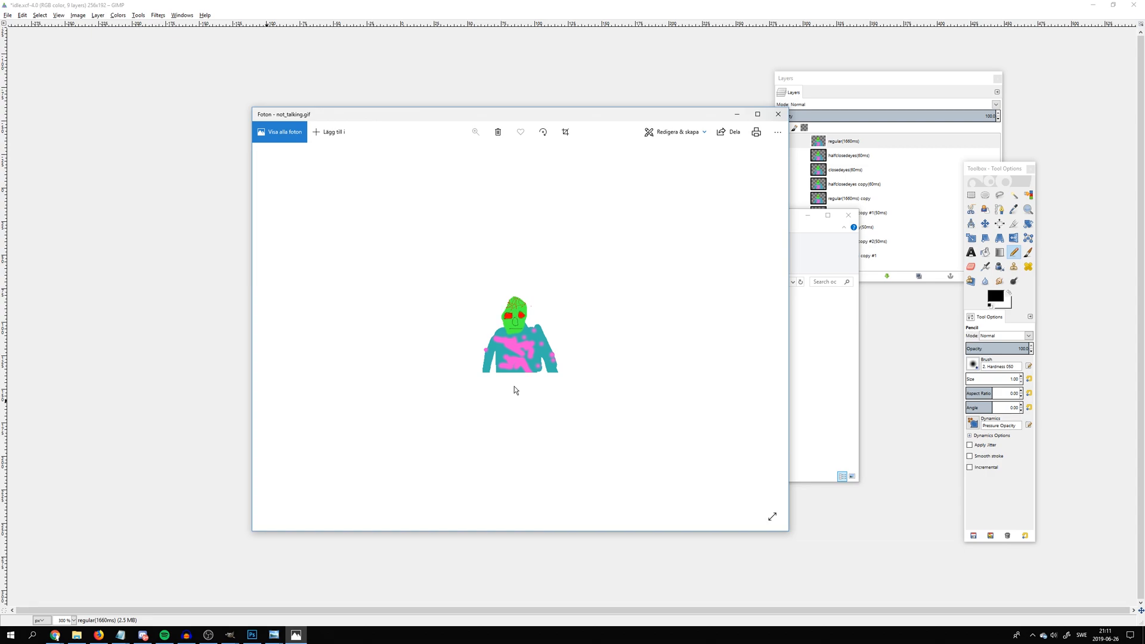
Close the image preview and upload not_talking.gif and talking.gif together as a new Imgur post in Chrome
click(777, 114)
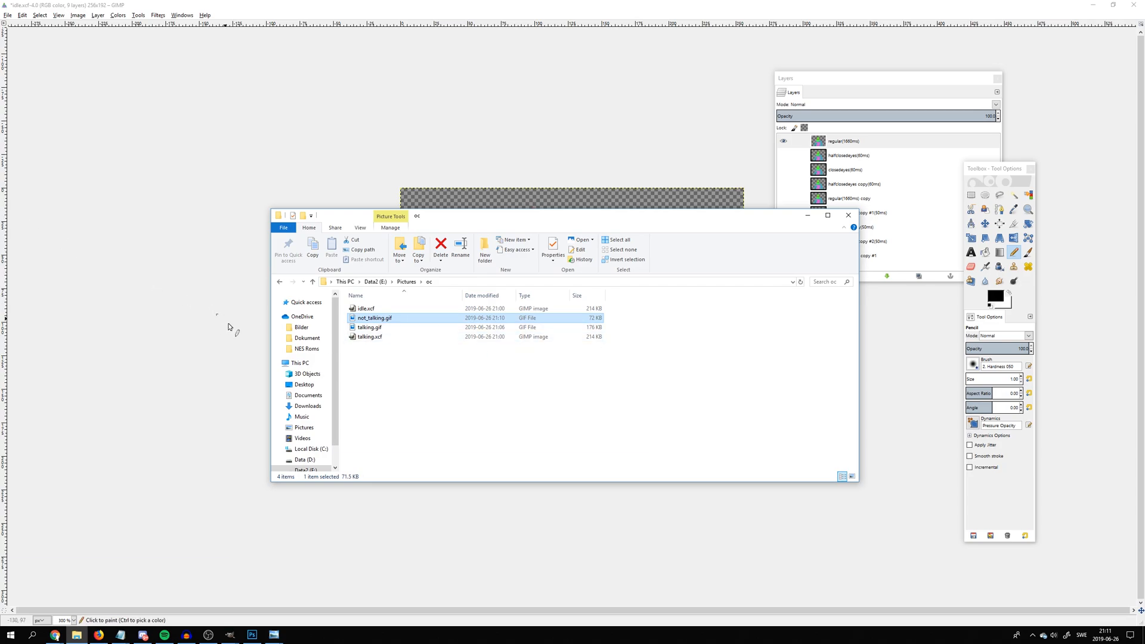
ctrl+click(441, 331)
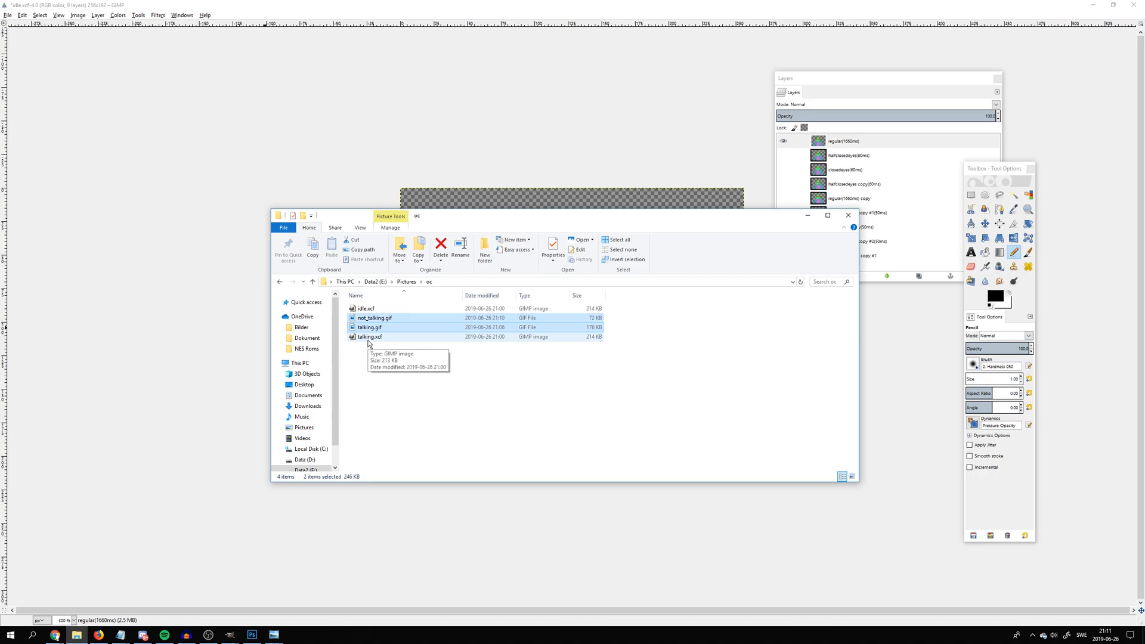
click(55, 635)
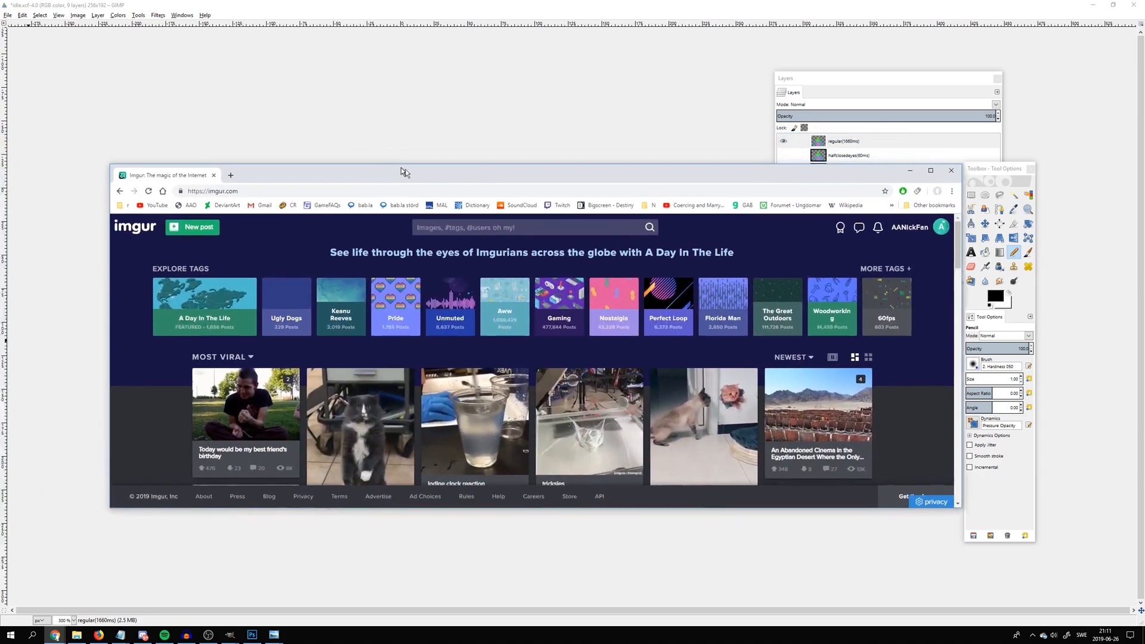
drag(401, 167, 508, 208)
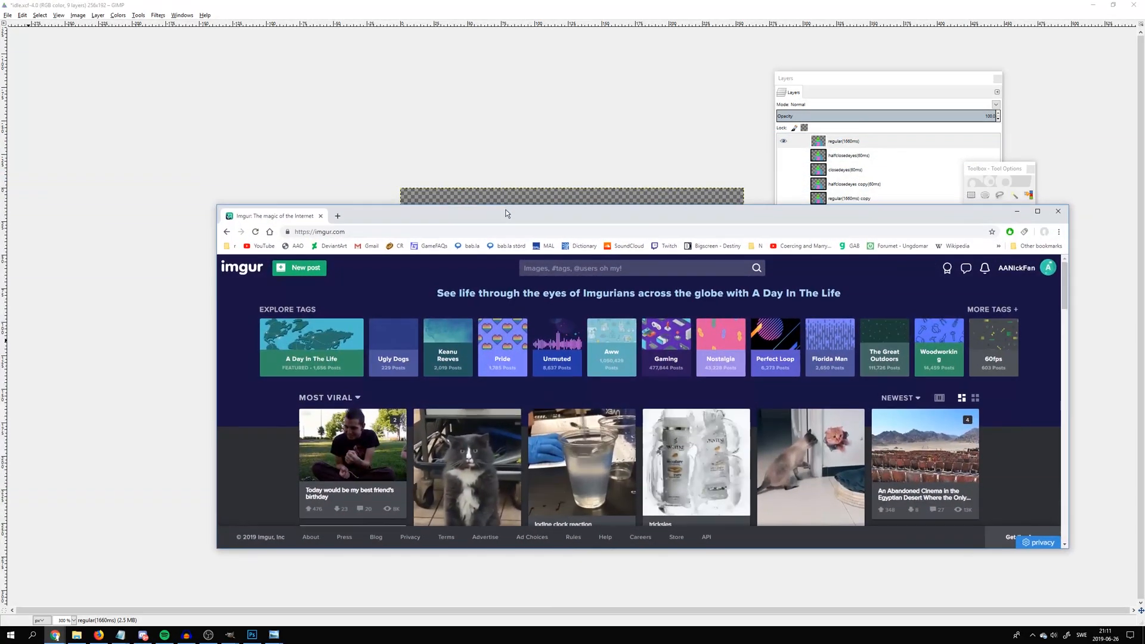
click(303, 270)
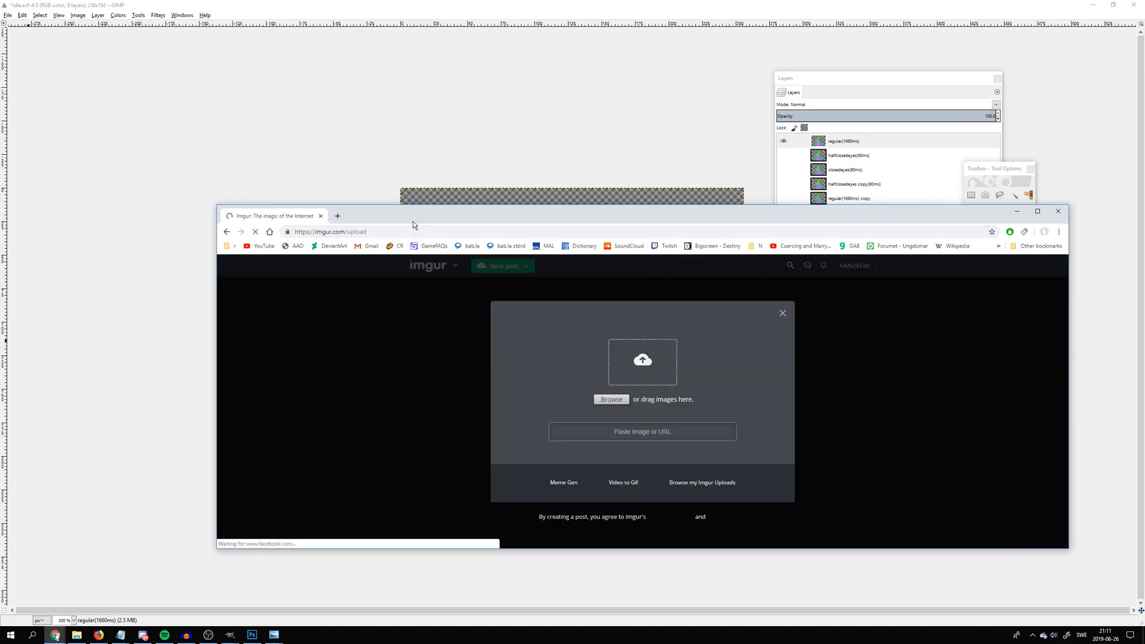
drag(413, 220, 496, 463)
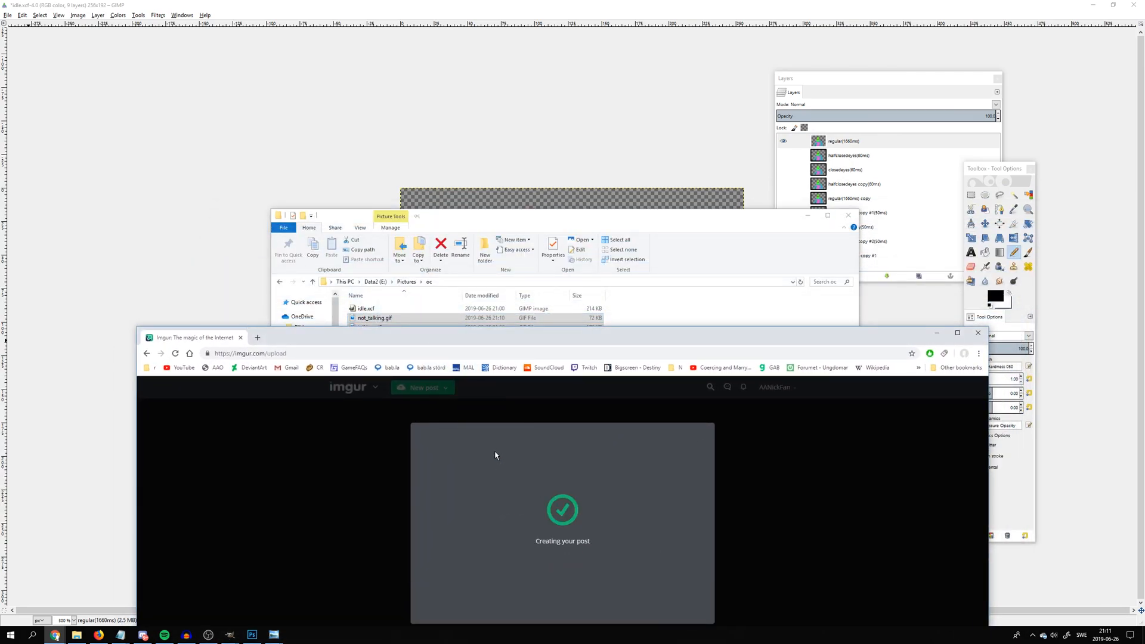
drag(455, 345, 437, 144)
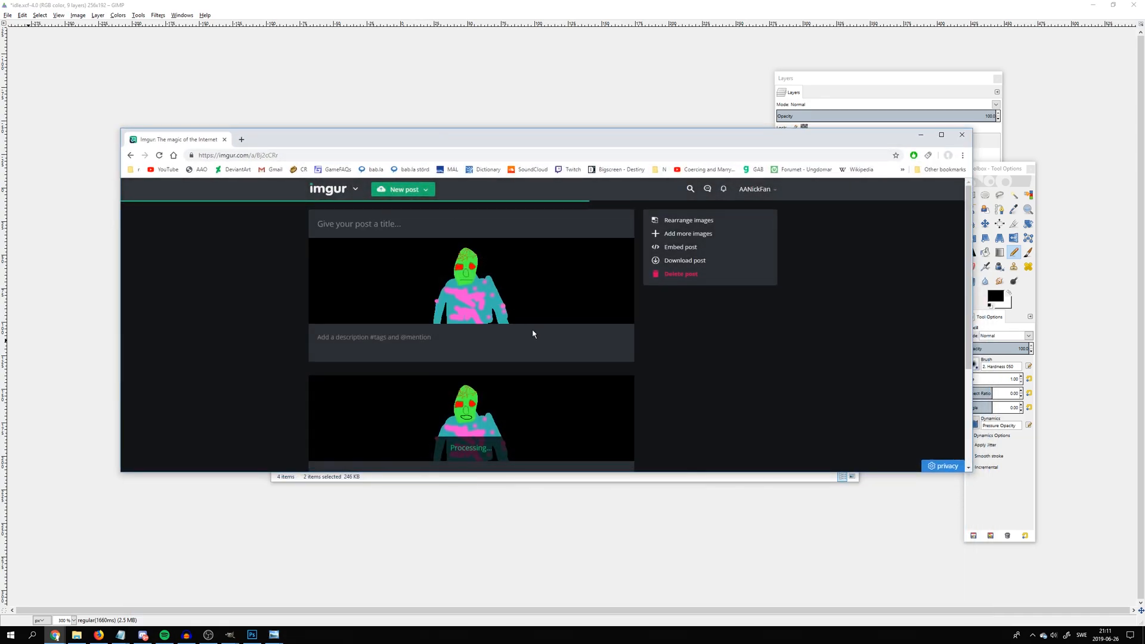
Open the uploaded GIFs from the Imgur post in separate tabs to check them, closing each one again
scroll(471, 277, down, 1)
drag(460, 247, 263, 139)
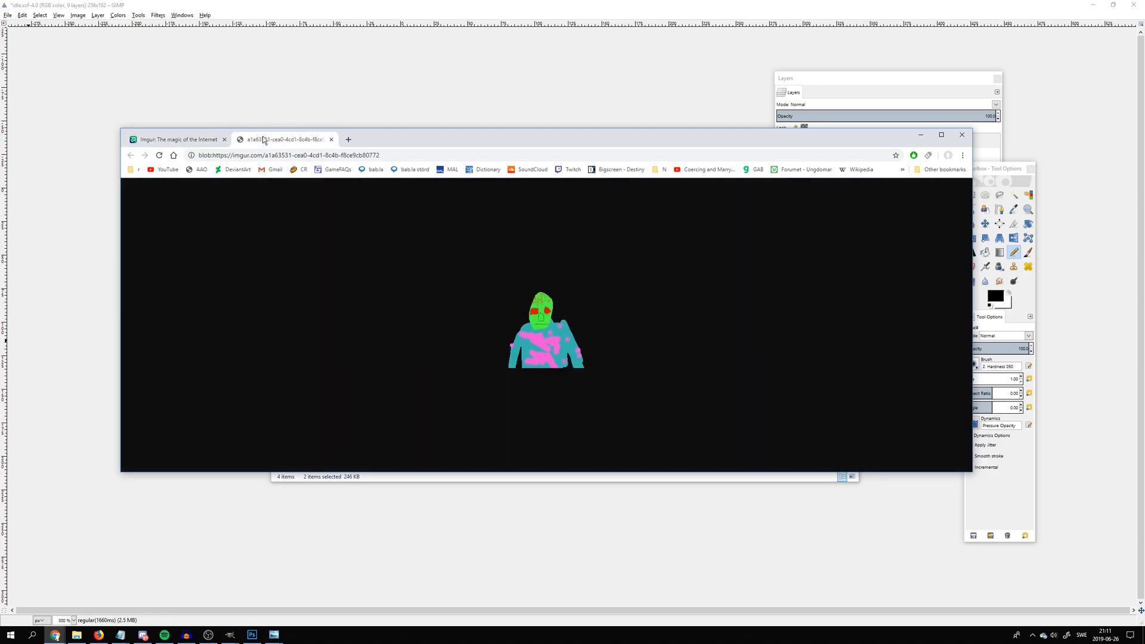
click(331, 140)
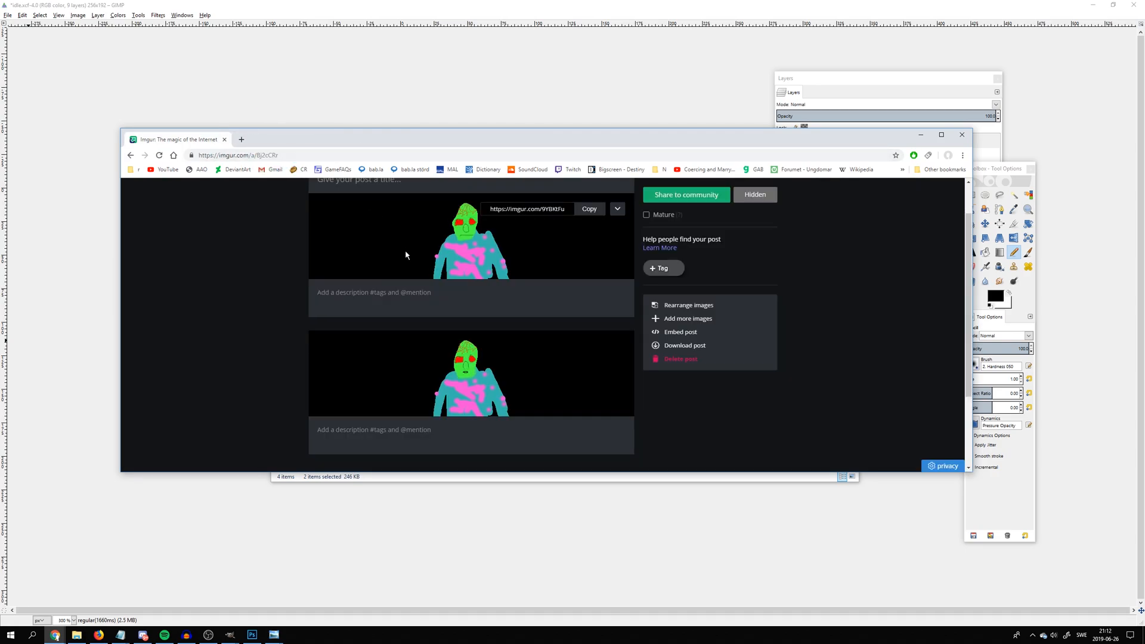
drag(472, 256, 315, 141)
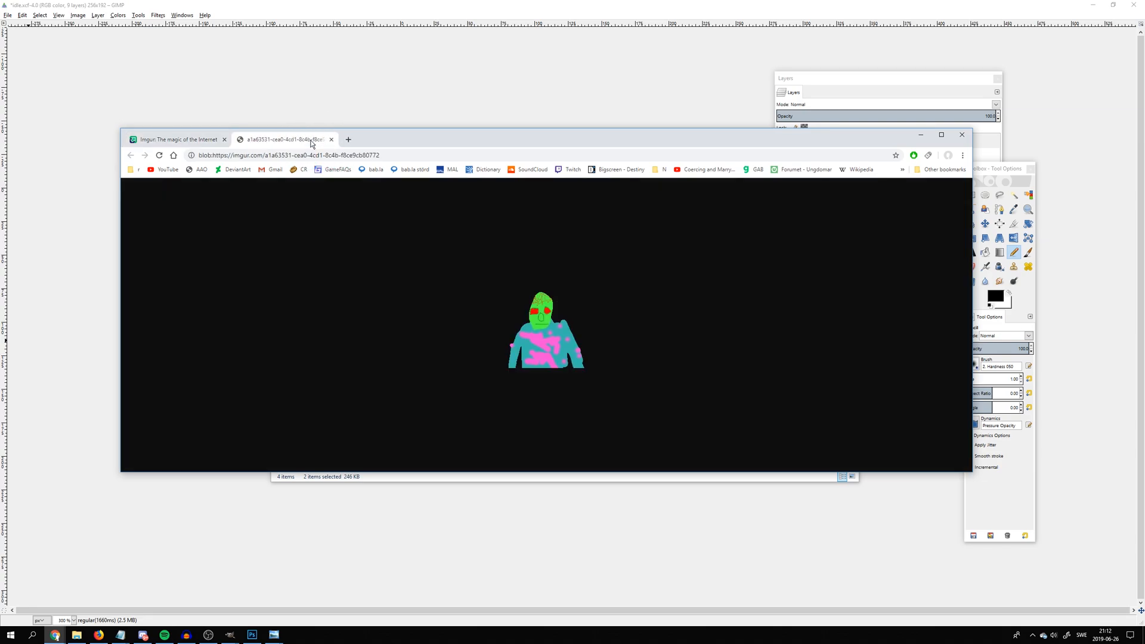
click(331, 140)
drag(473, 370, 331, 141)
click(331, 139)
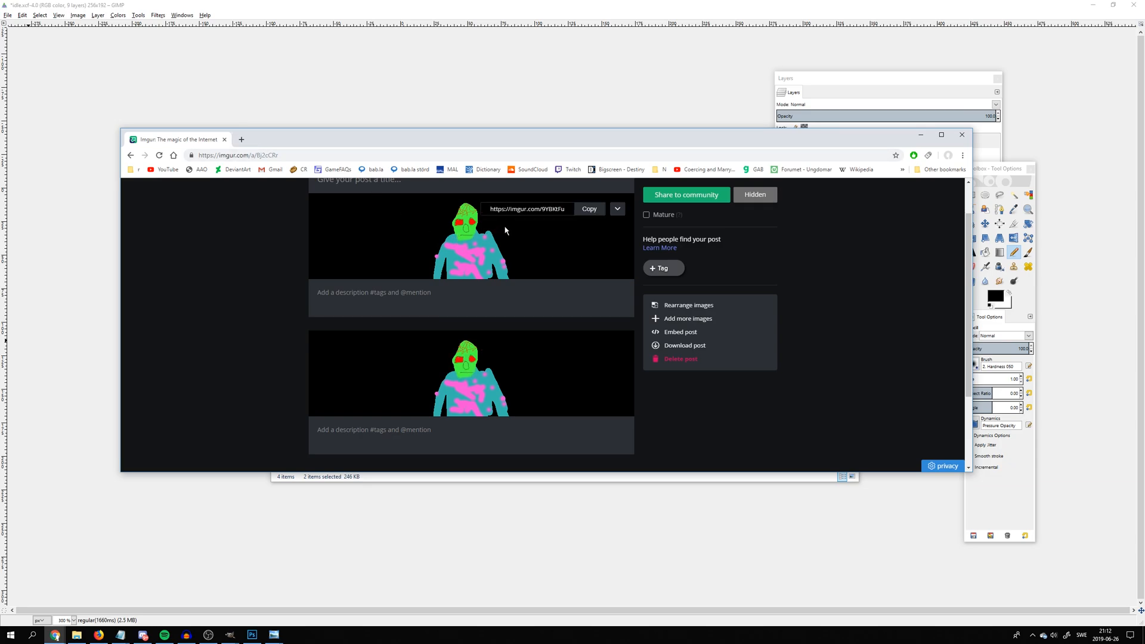
scroll(507, 232, up, 1)
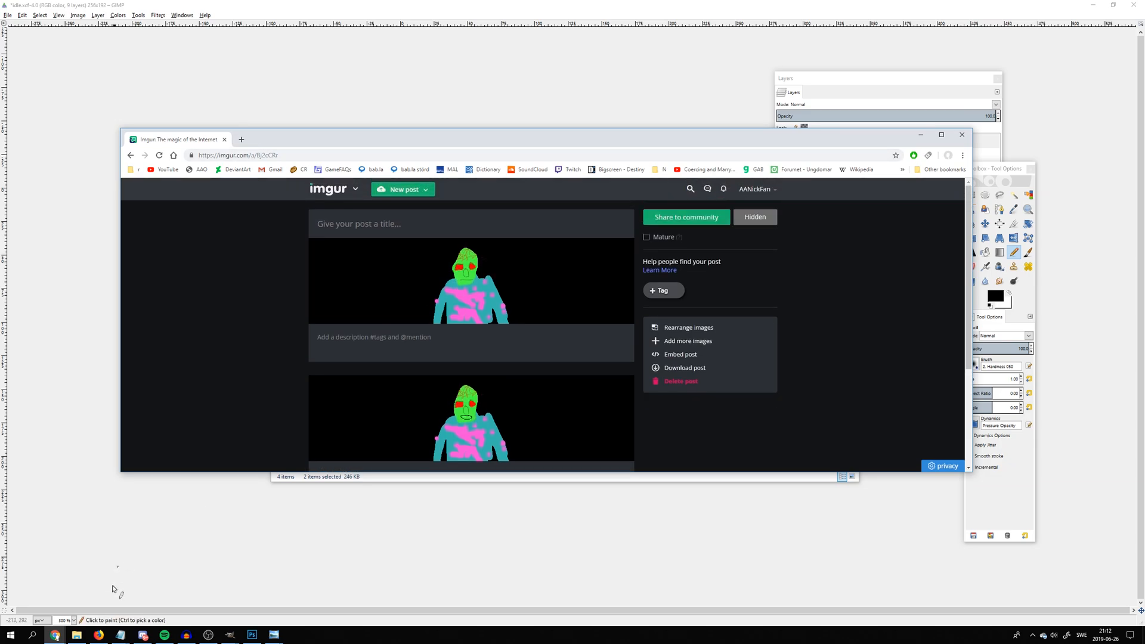
Switch to the Ace Attorney Online editor in Firefox, insert a character profile and copy its question-mark placeholder picture
click(99, 634)
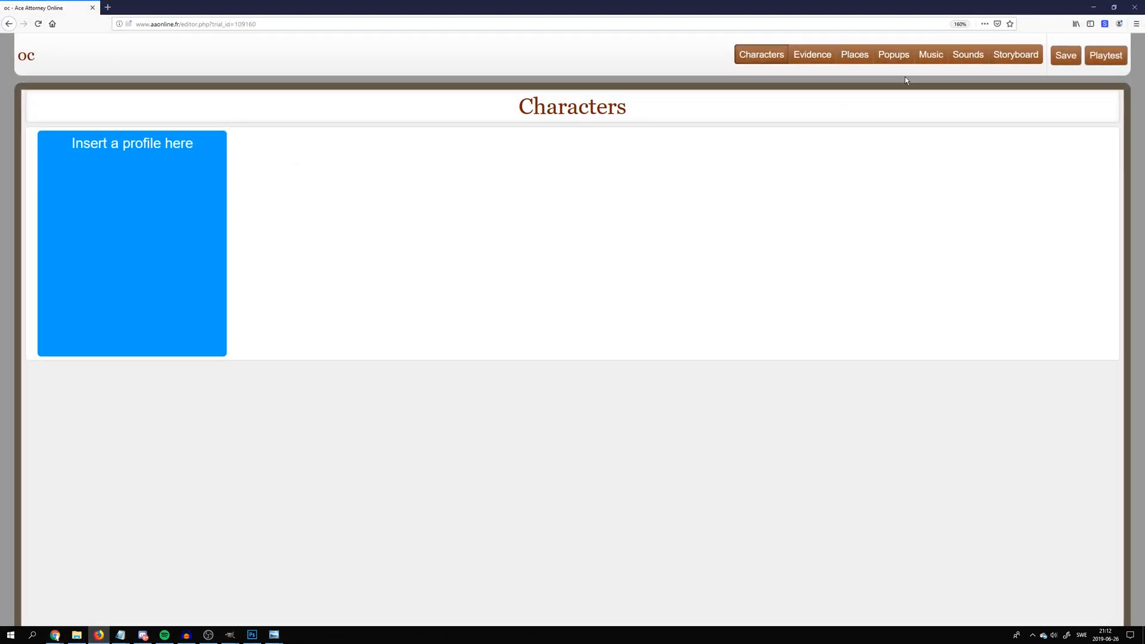
click(149, 199)
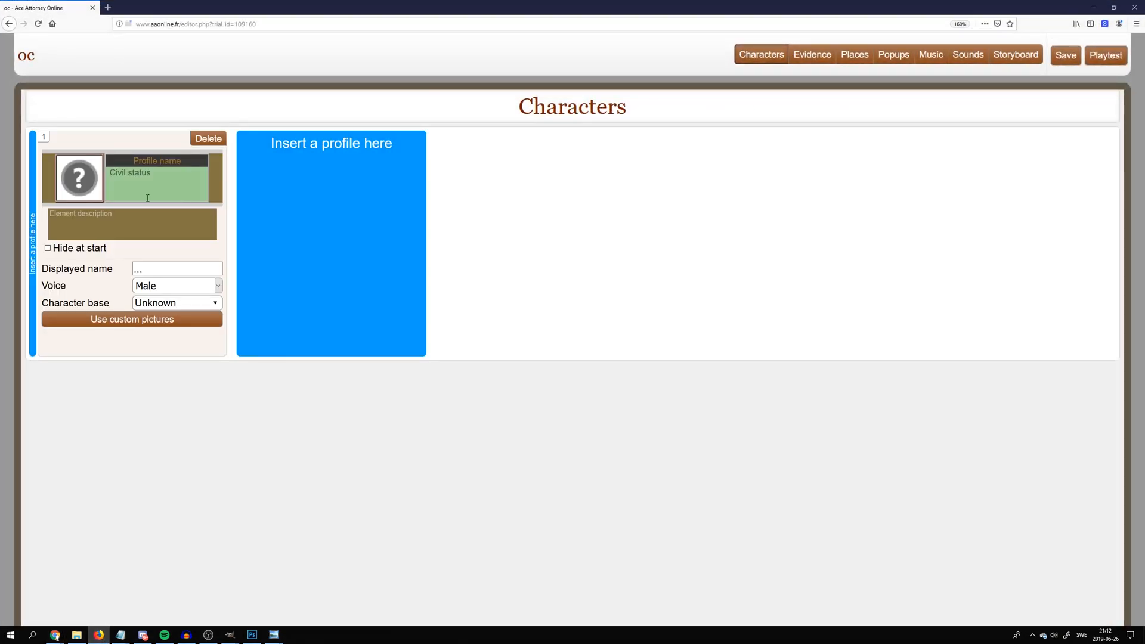
right_click(92, 187)
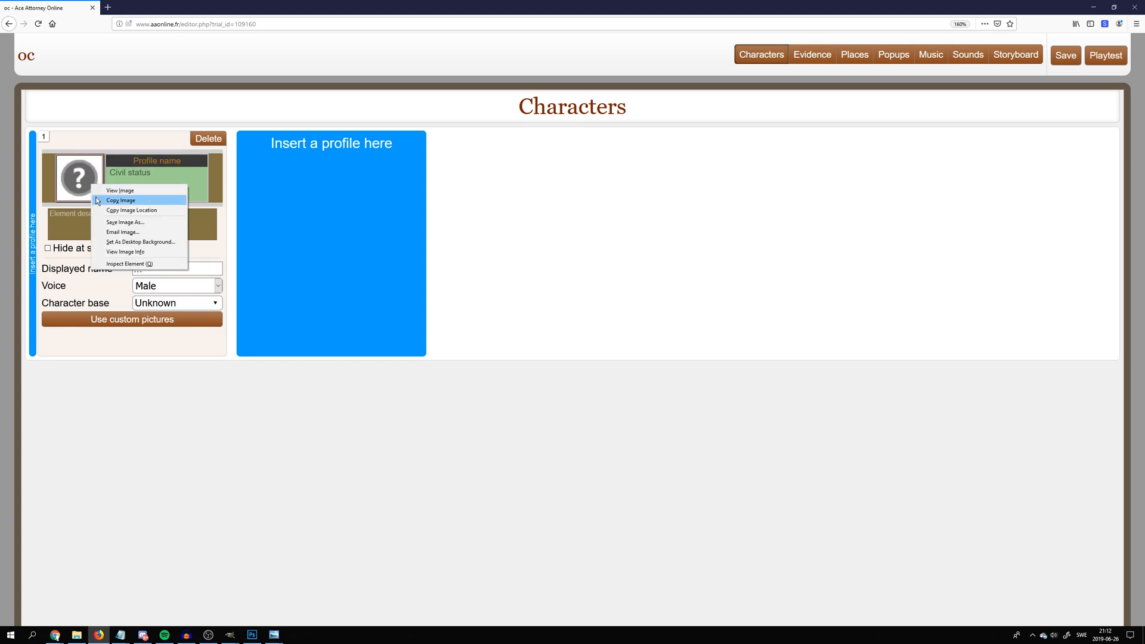
click(104, 201)
right_click(95, 186)
click(104, 201)
Switch to GIMP, create a new 70 × 70 px image and paste the copied placeholder picture into it
mouse_move(231, 634)
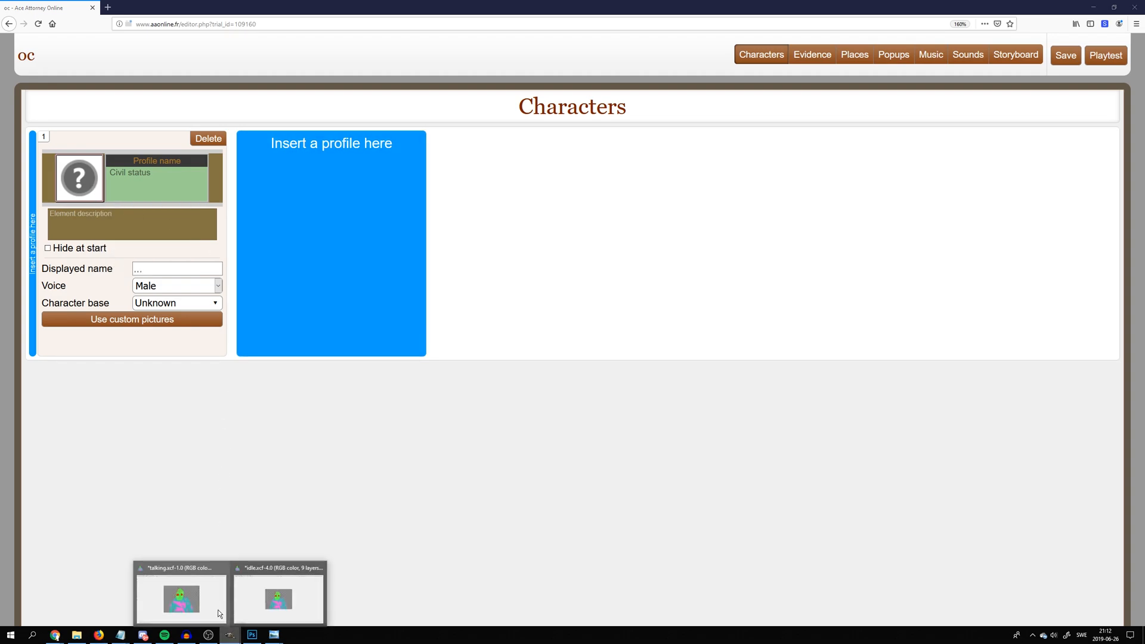
click(278, 598)
click(9, 15)
click(27, 29)
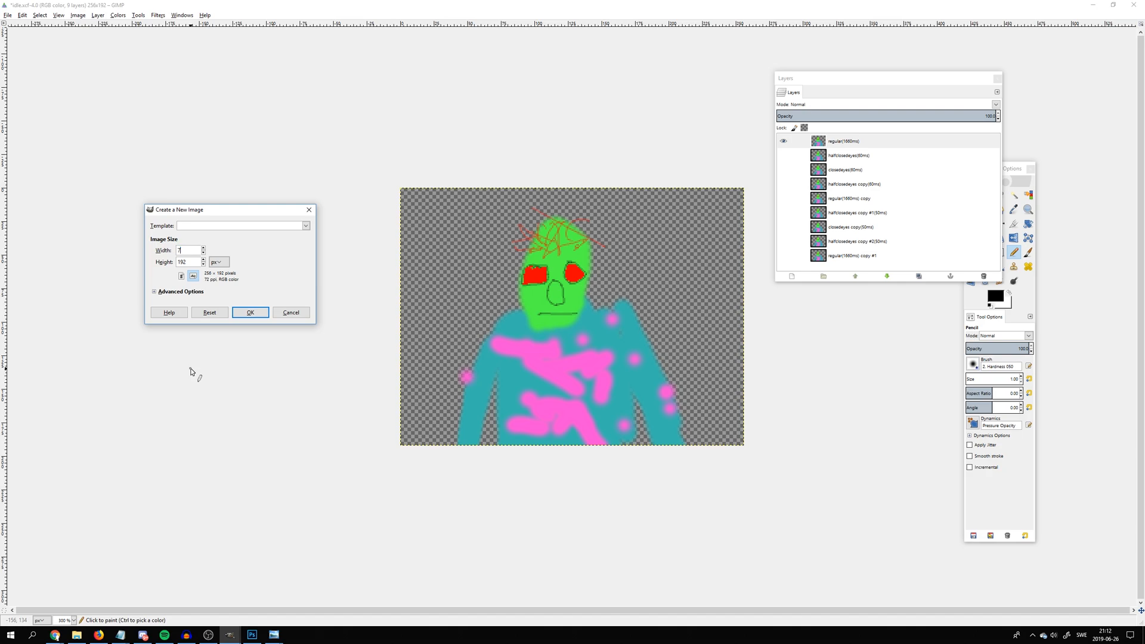
click(193, 261)
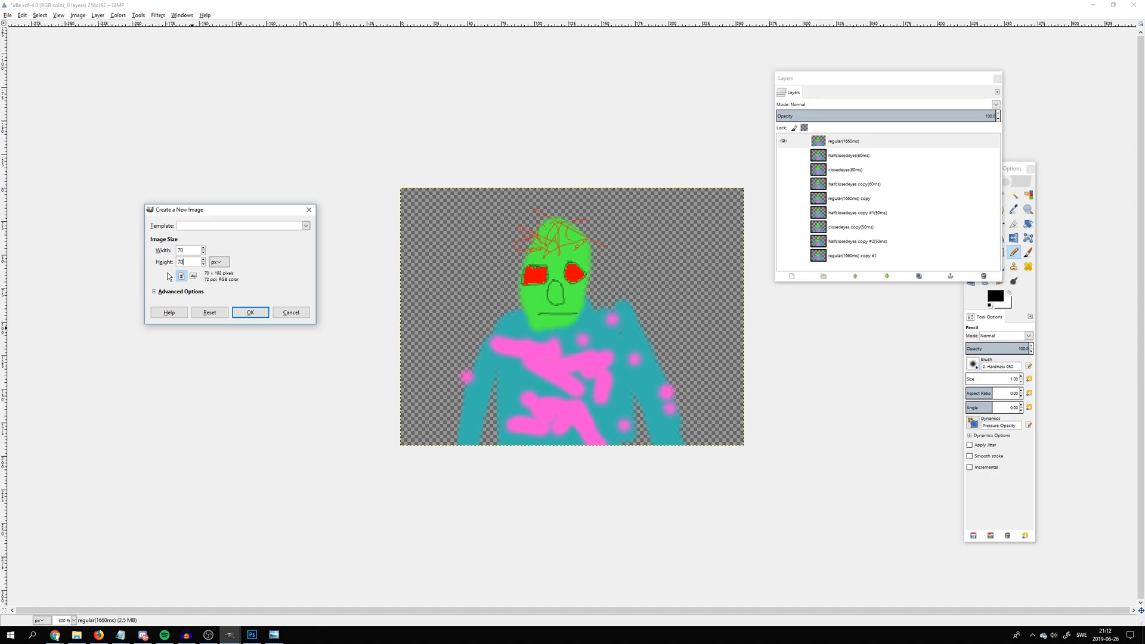
text(70)
key(Return)
key(ctrl+v)
scroll(481, 266, up, 8)
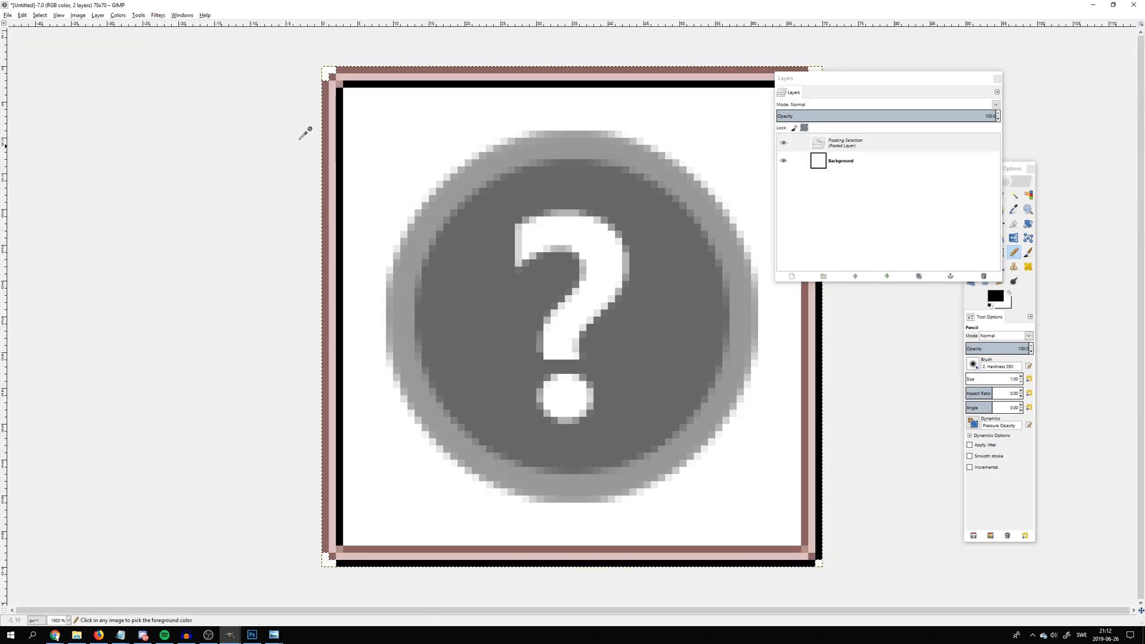
scroll(303, 133, down, 1)
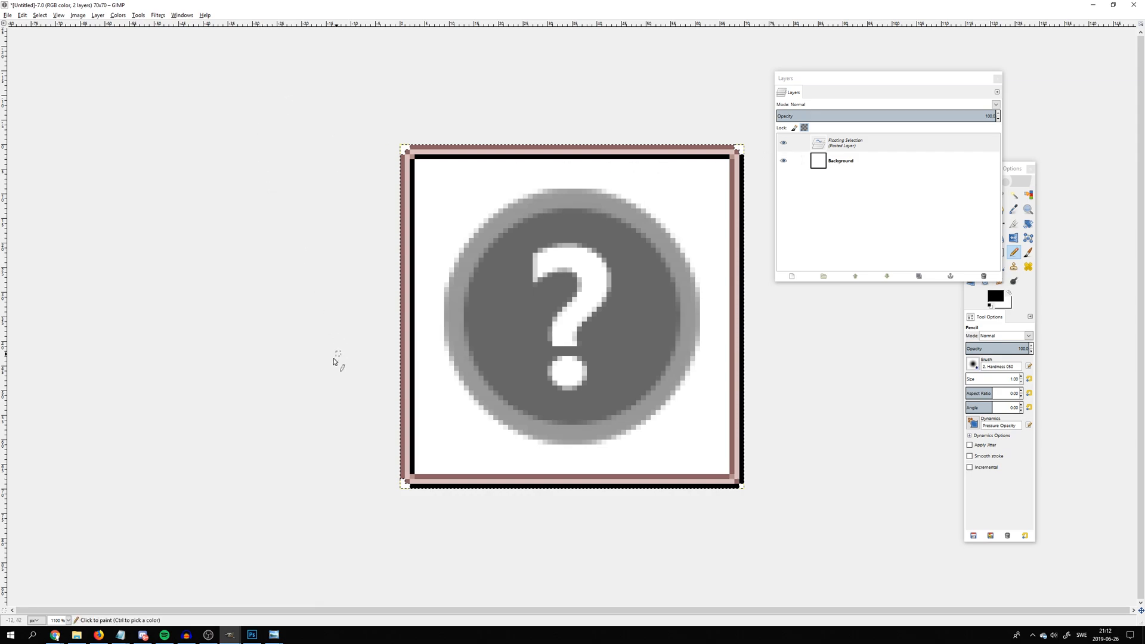
In idle.xcf, select a rectangle of about 126 × 115 px around the character's head and shoulders and copy it
mouse_move(229, 635)
click(133, 597)
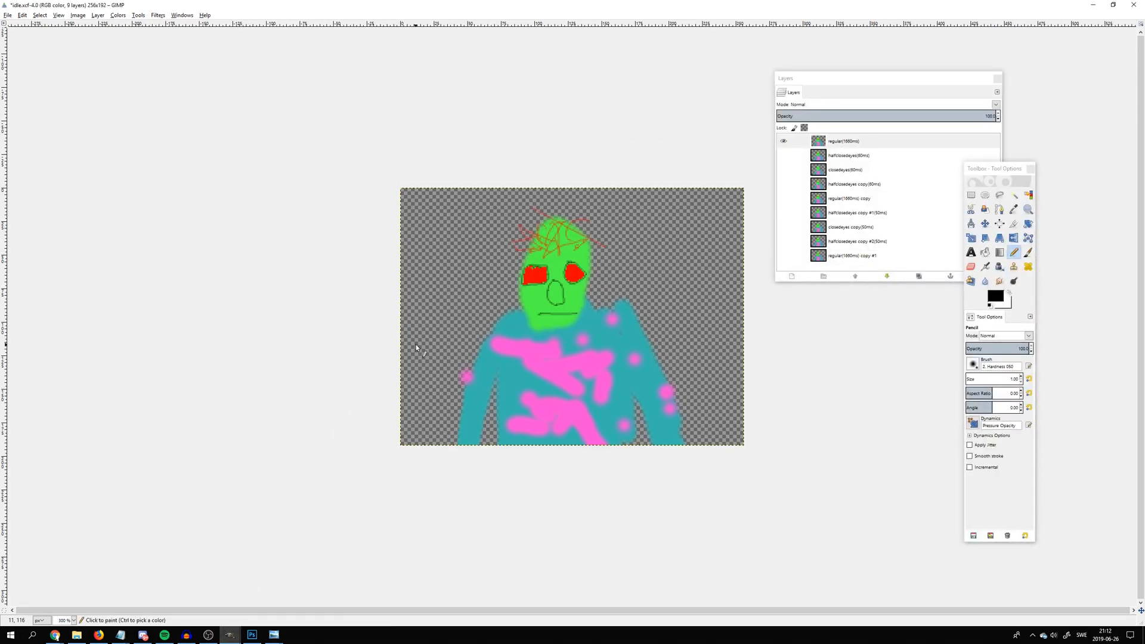
key(r)
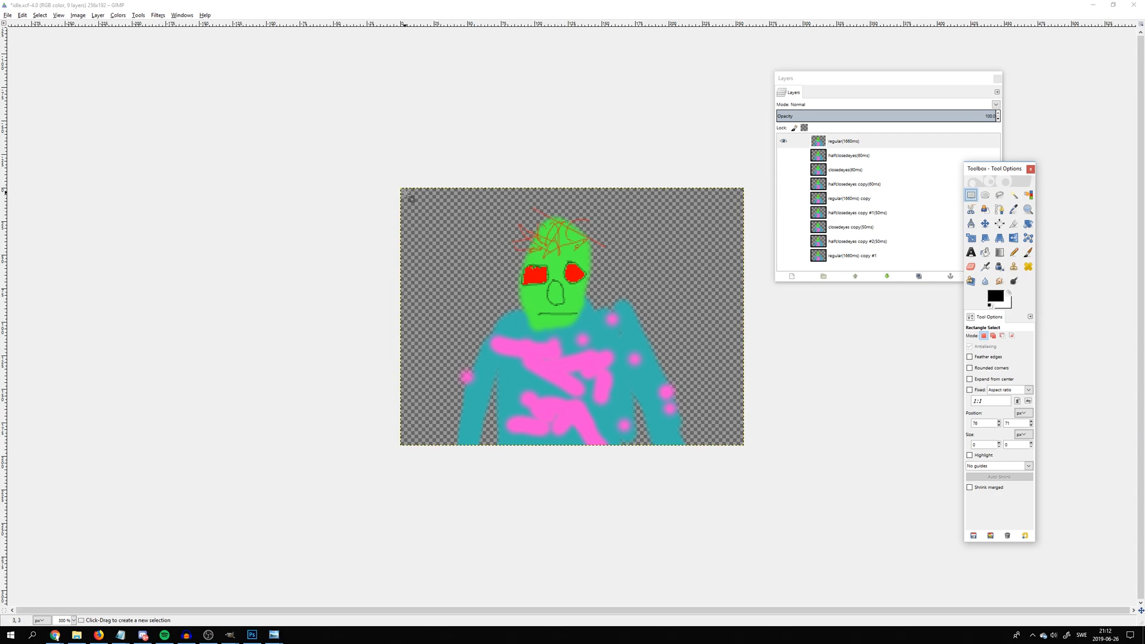
drag(472, 198, 641, 352)
key(ctrl+c)
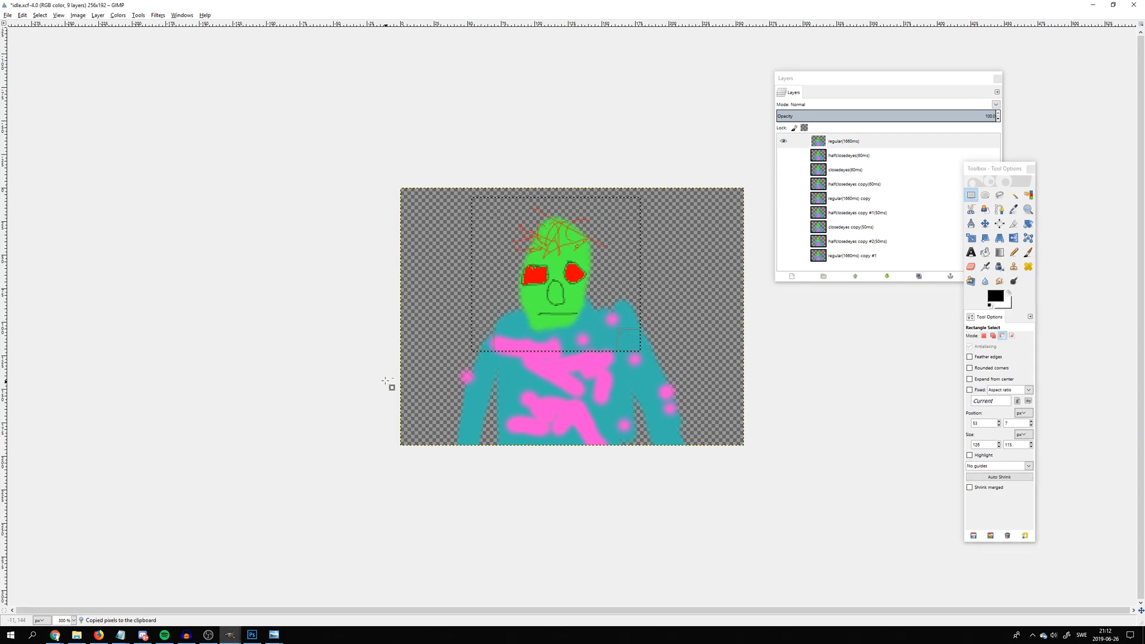
Paste the copied head into the 70 × 70 px icon image as a floating selection
mouse_move(228, 636)
click(324, 593)
key(ctrl+v)
scroll(441, 387, down, 4)
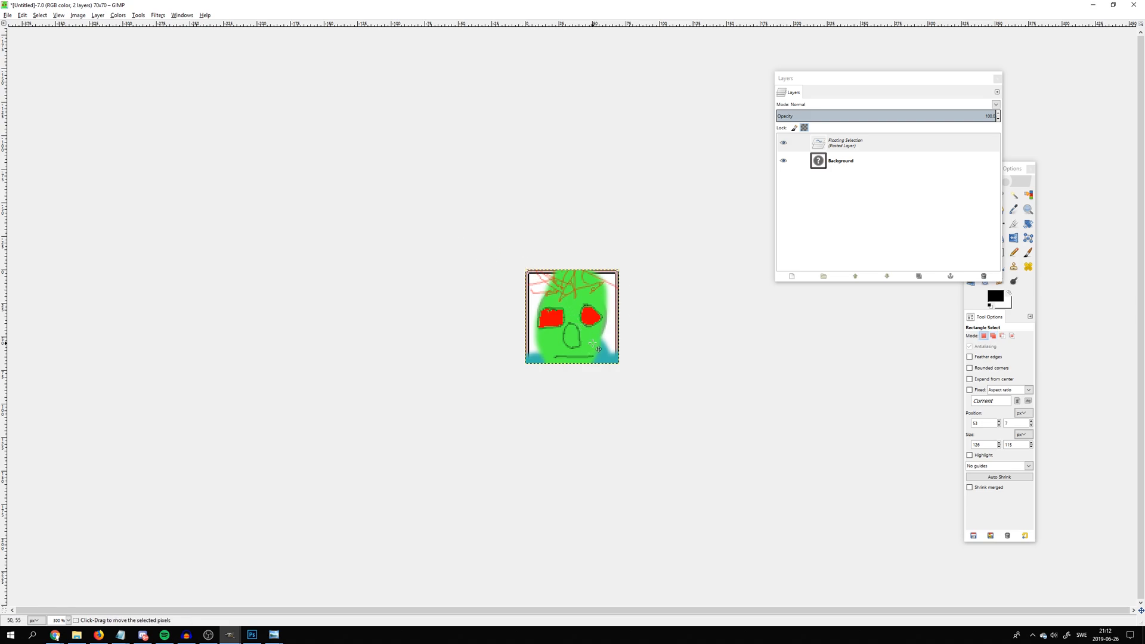
click(55, 634)
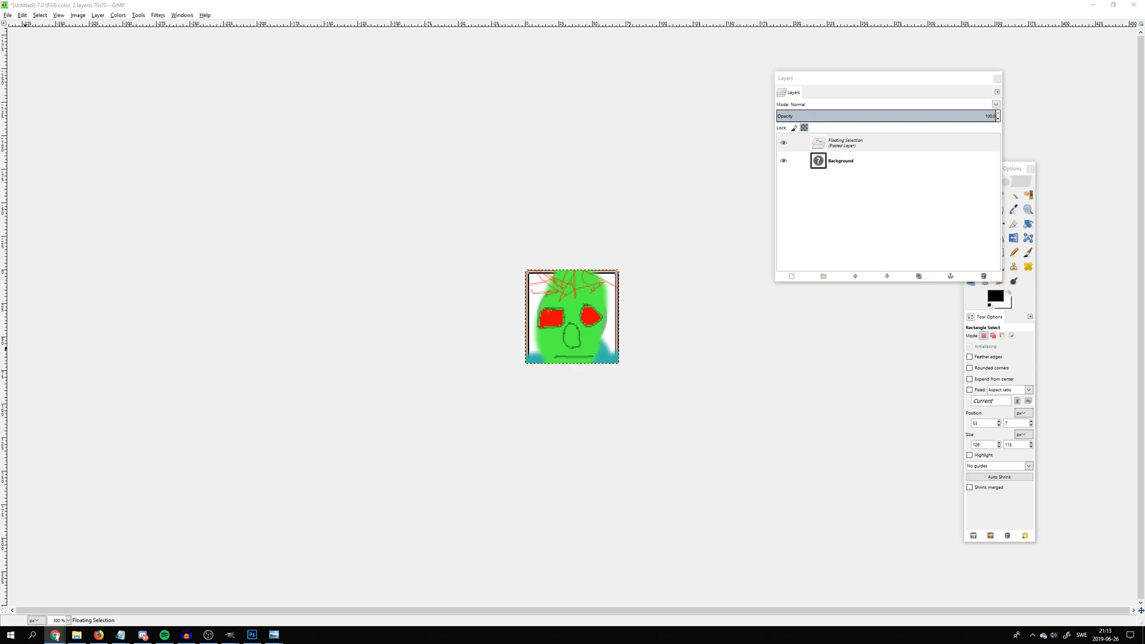
click(846, 145)
drag(380, 176, 728, 480)
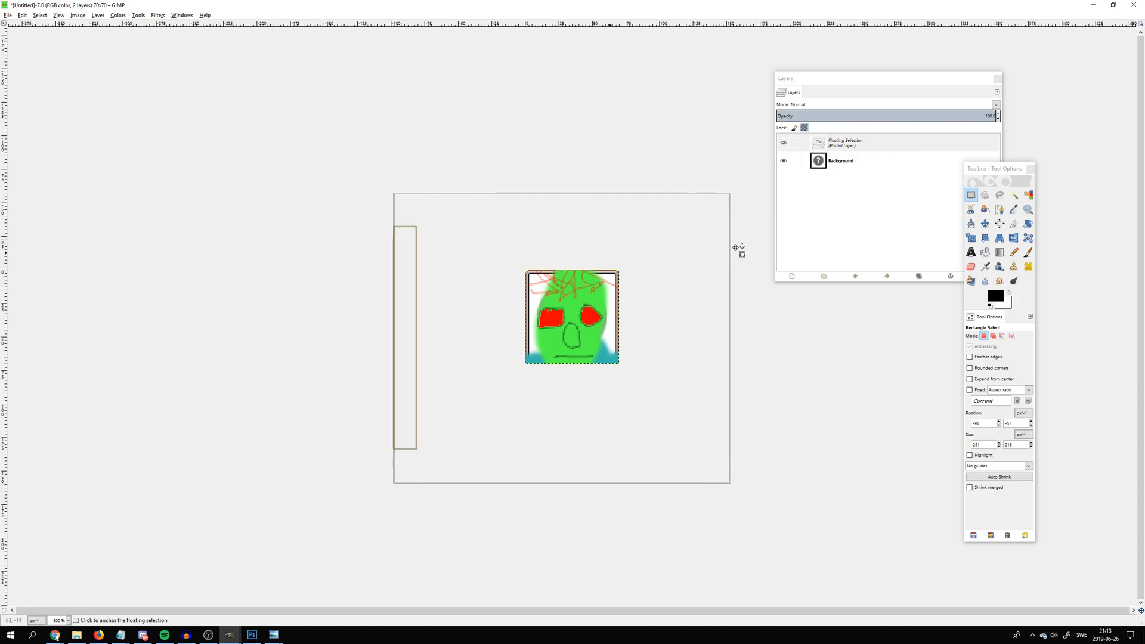
click(862, 143)
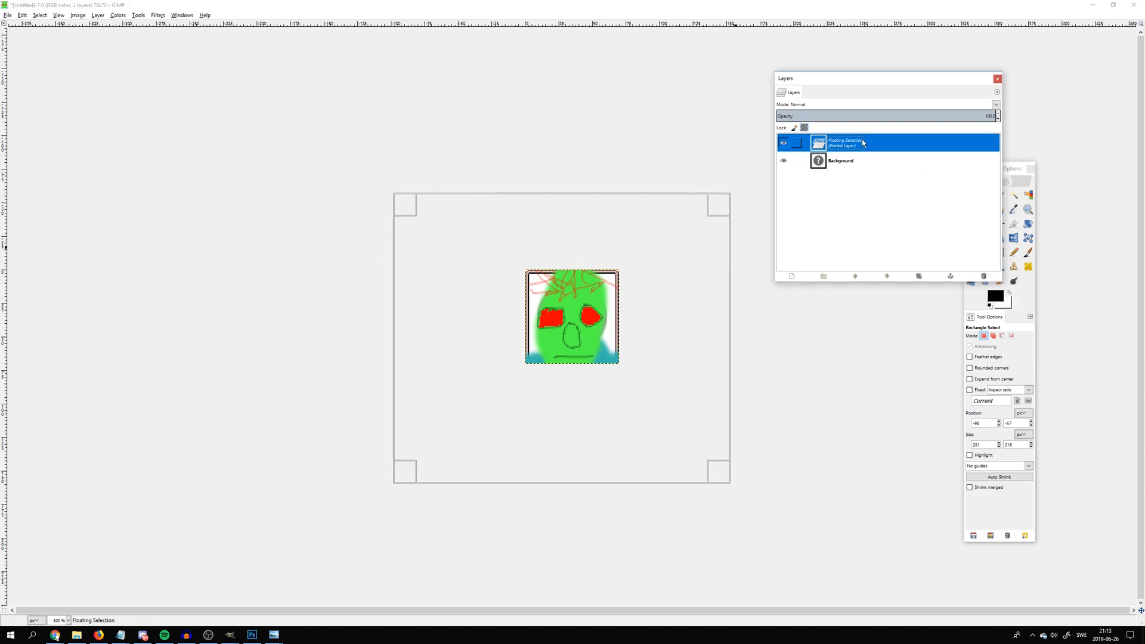
click(1011, 182)
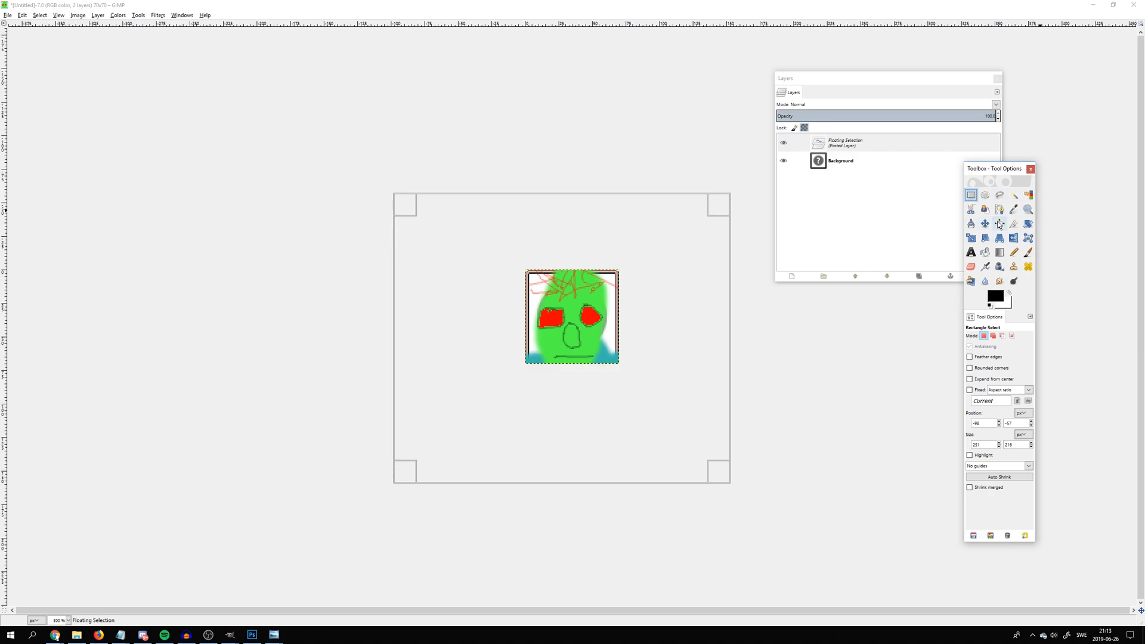
Scale the pasted head down to about 56 × 47 px with the Scale tool
click(972, 239)
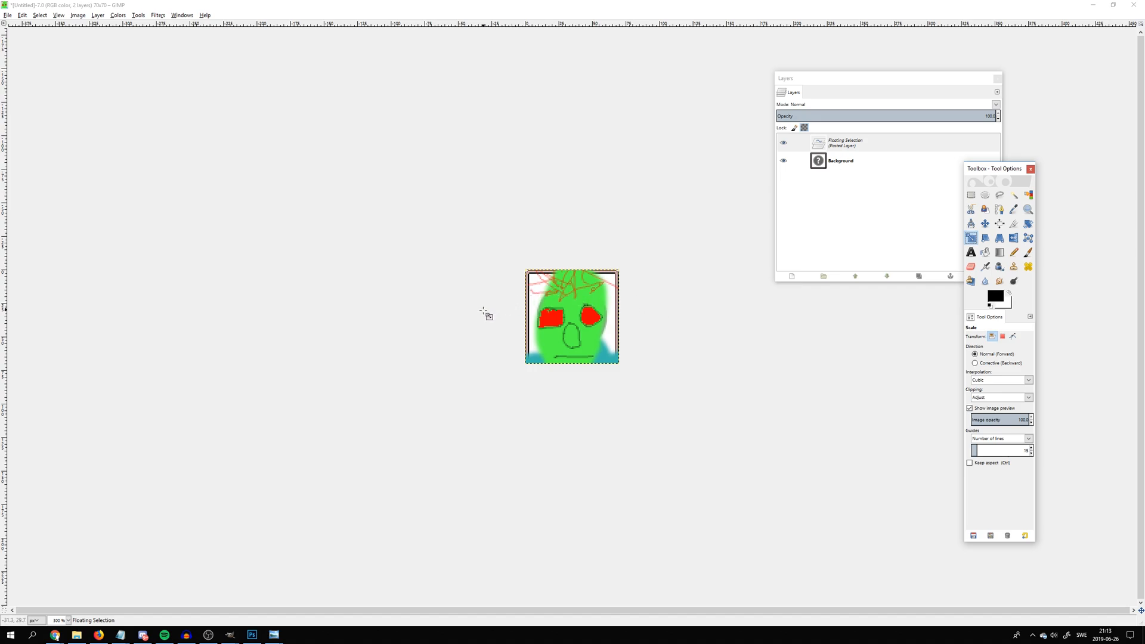
drag(457, 263, 487, 296)
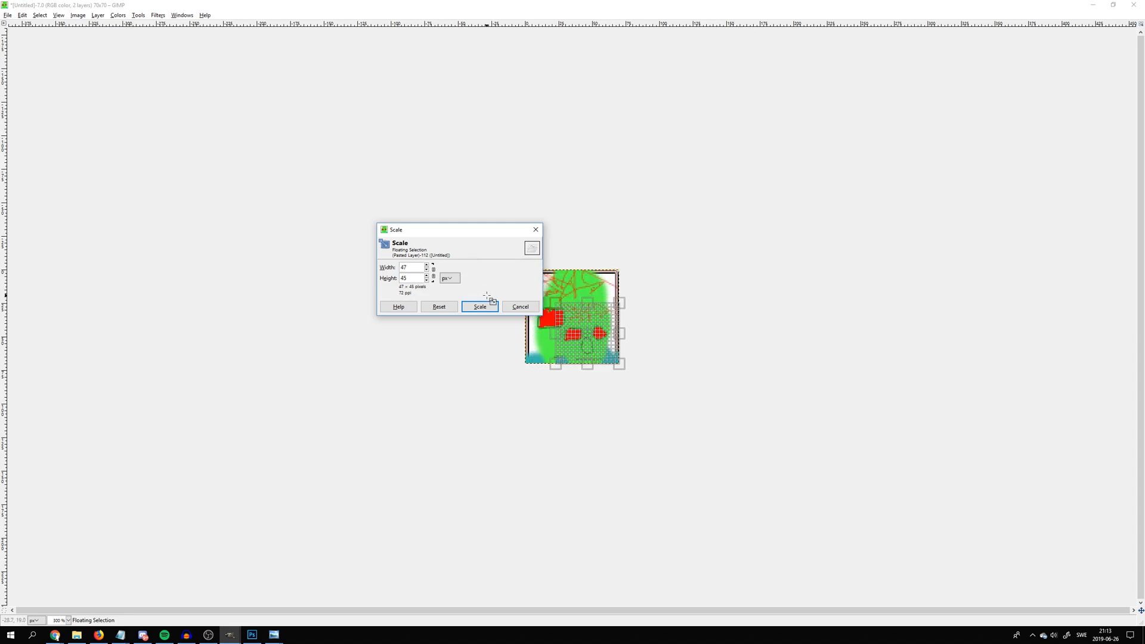
mouse_move(578, 346)
mouse_down()
mouse_move(567, 333)
mouse_move(567, 348)
mouse_up()
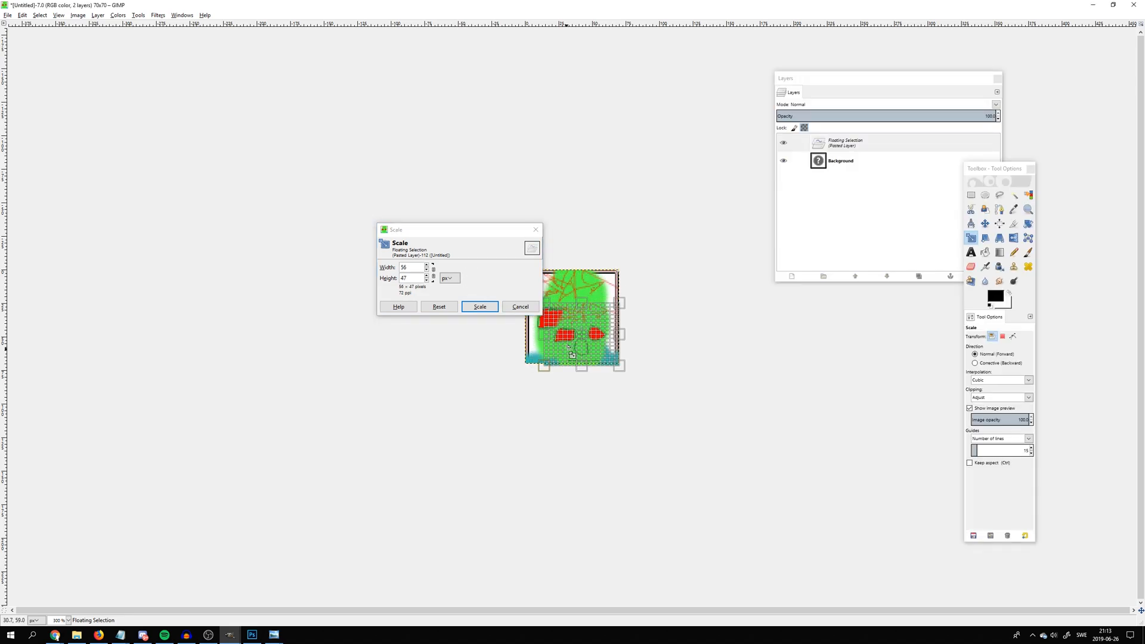
click(480, 306)
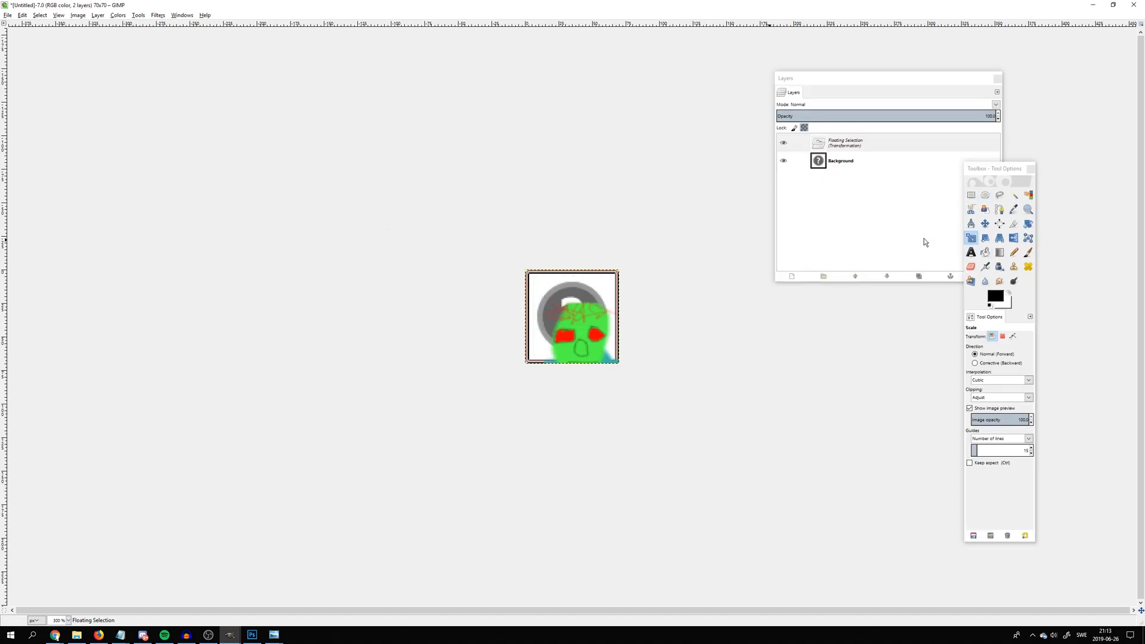
Move the scaled head inside the icon frame so it rests on the lower border, and activate Rectangle Select
scroll(663, 242, up, 2)
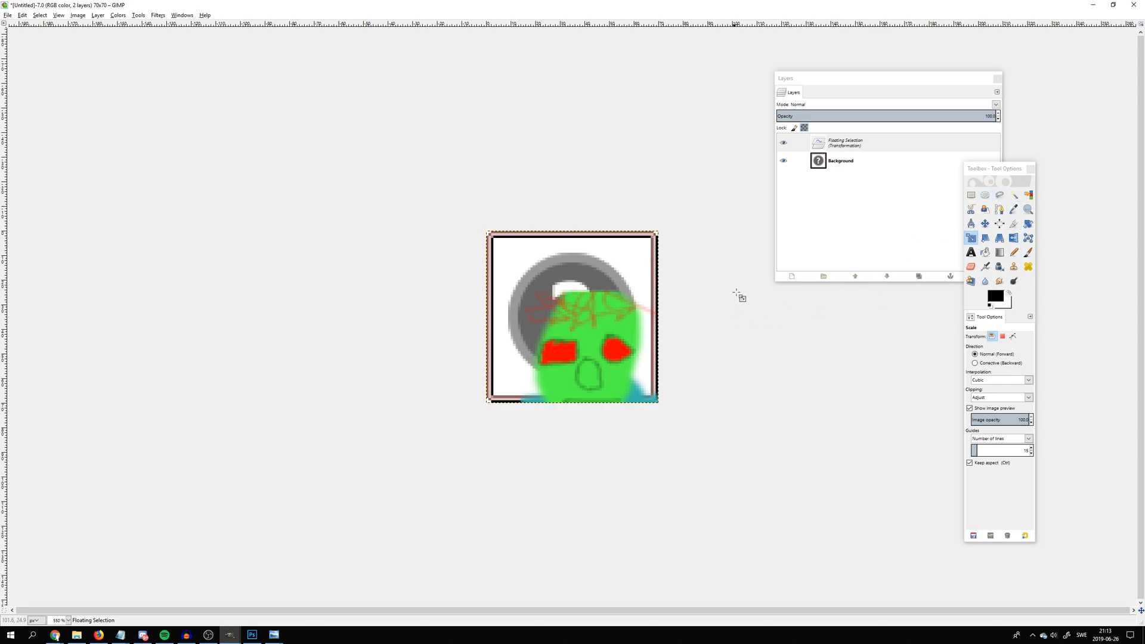
click(985, 224)
drag(627, 376, 601, 356)
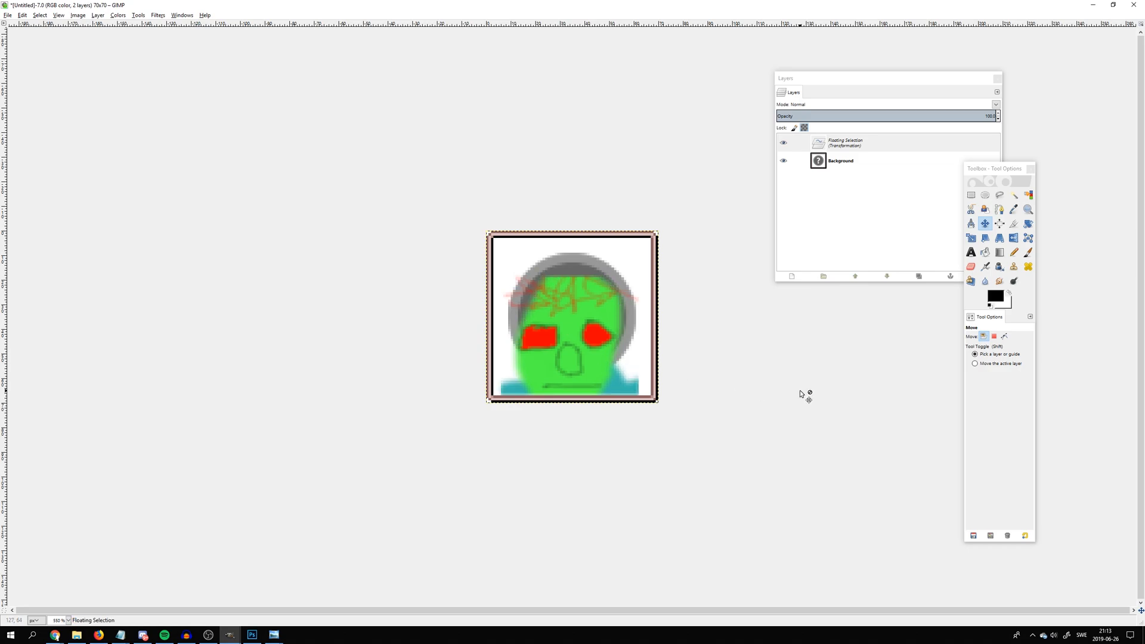
click(970, 196)
scroll(594, 351, up, 2)
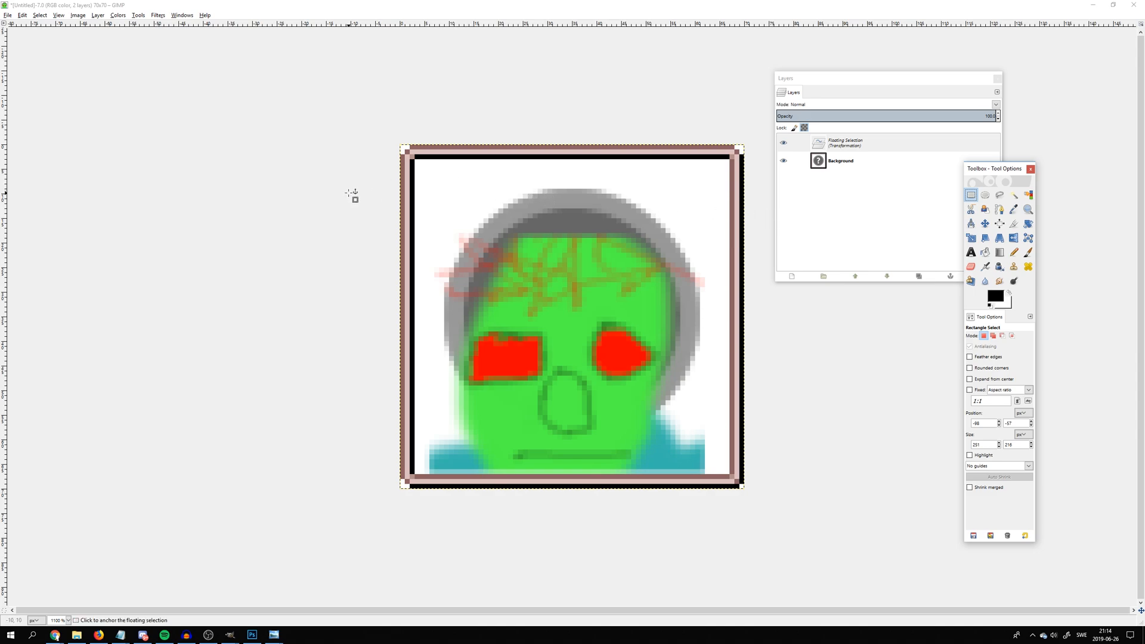
In the Ace Attorney Online editor, add a second character profile with Maya Fey as its base and copy its profile image
click(99, 635)
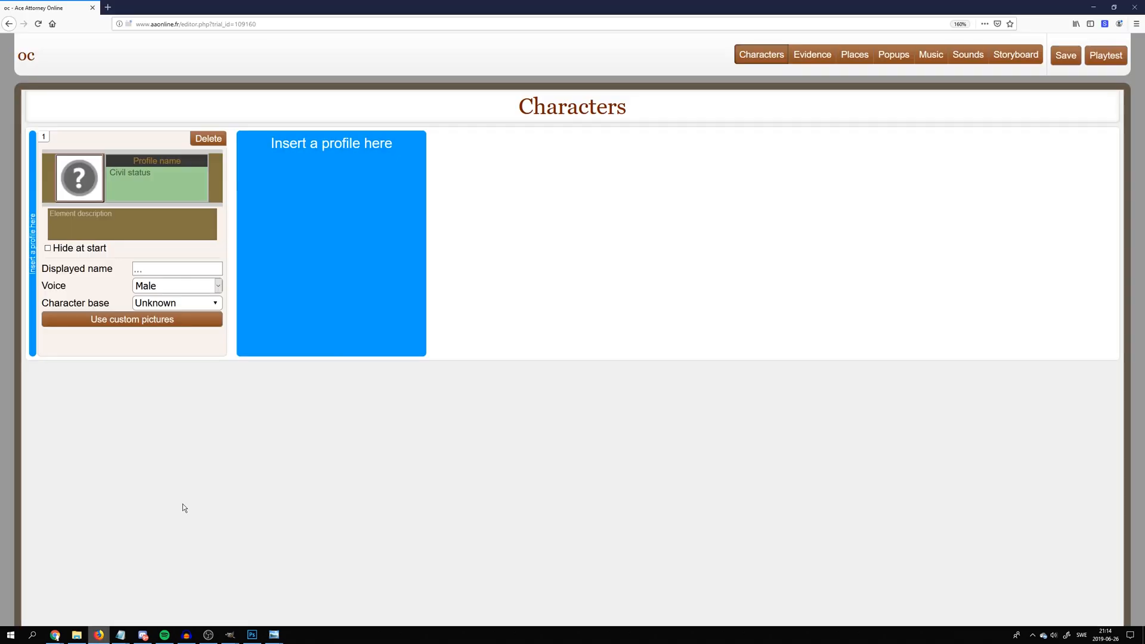
click(346, 284)
click(373, 303)
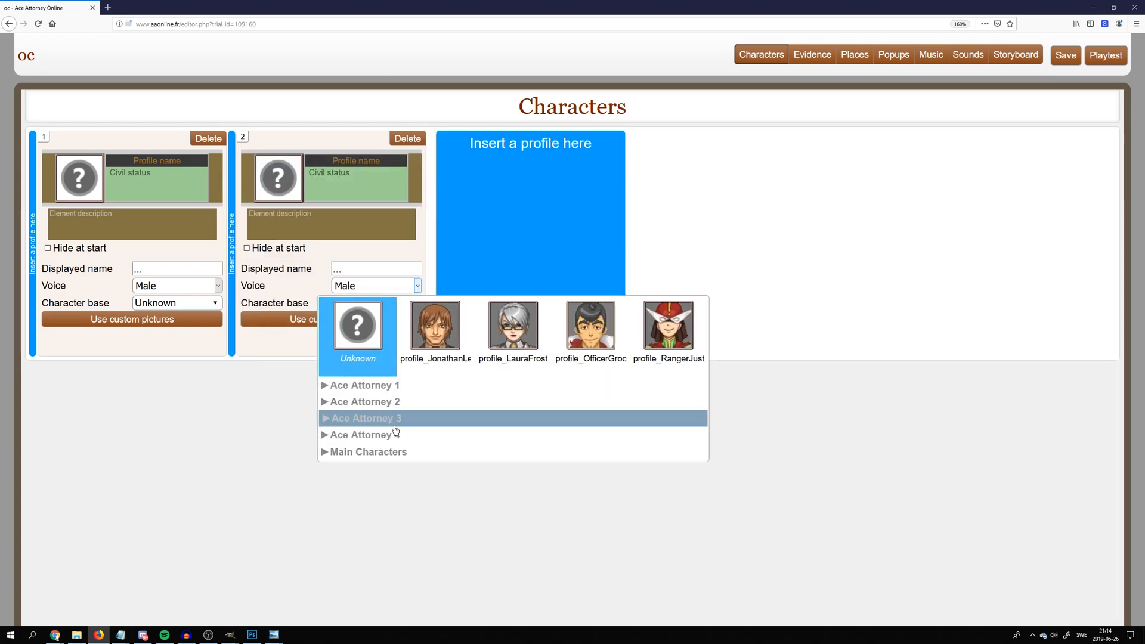
click(381, 452)
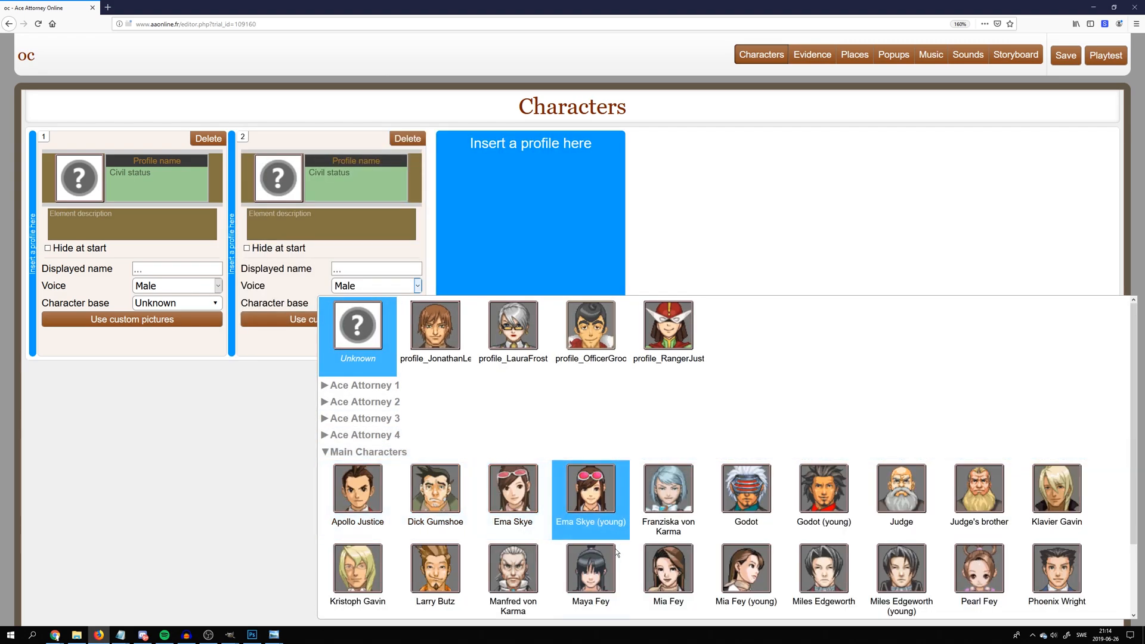
click(590, 569)
right_click(275, 177)
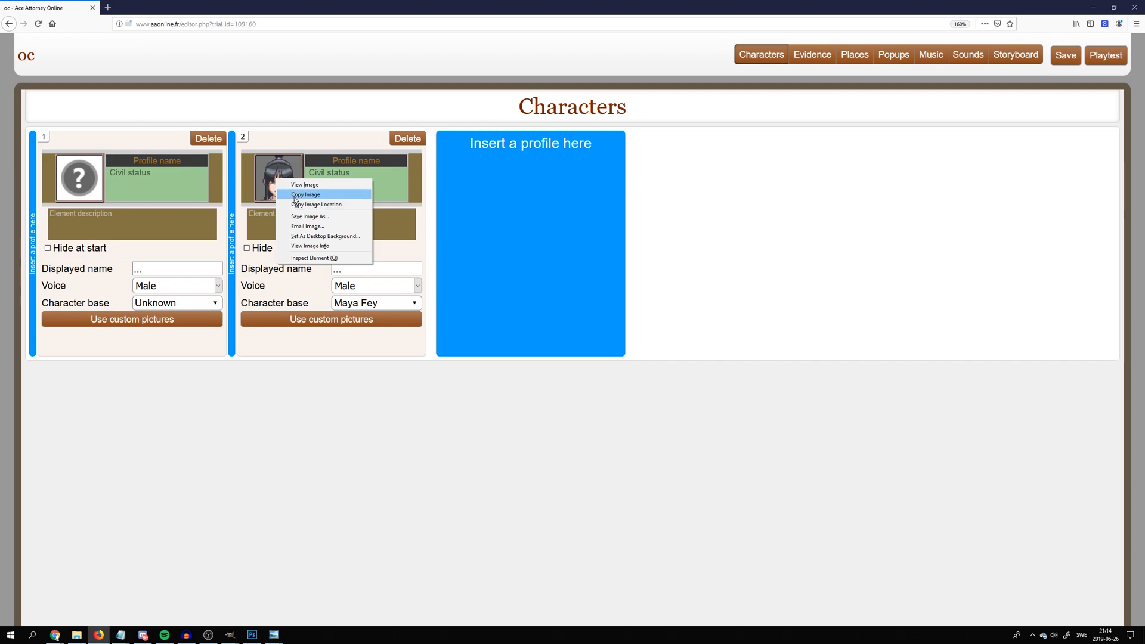
click(292, 194)
In GIMP, paste the Maya Fey icon into the 70 × 70 px image, align it with the frame, and try to reorder the layers
mouse_move(230, 635)
click(325, 596)
key(ctrl+v)
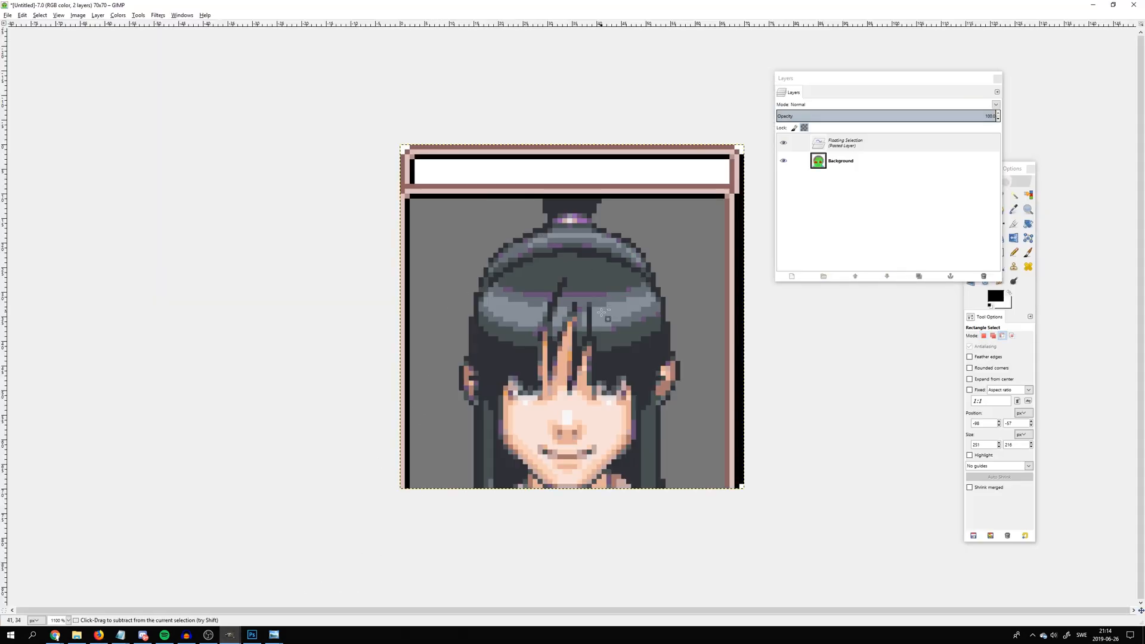
drag(468, 317, 464, 276)
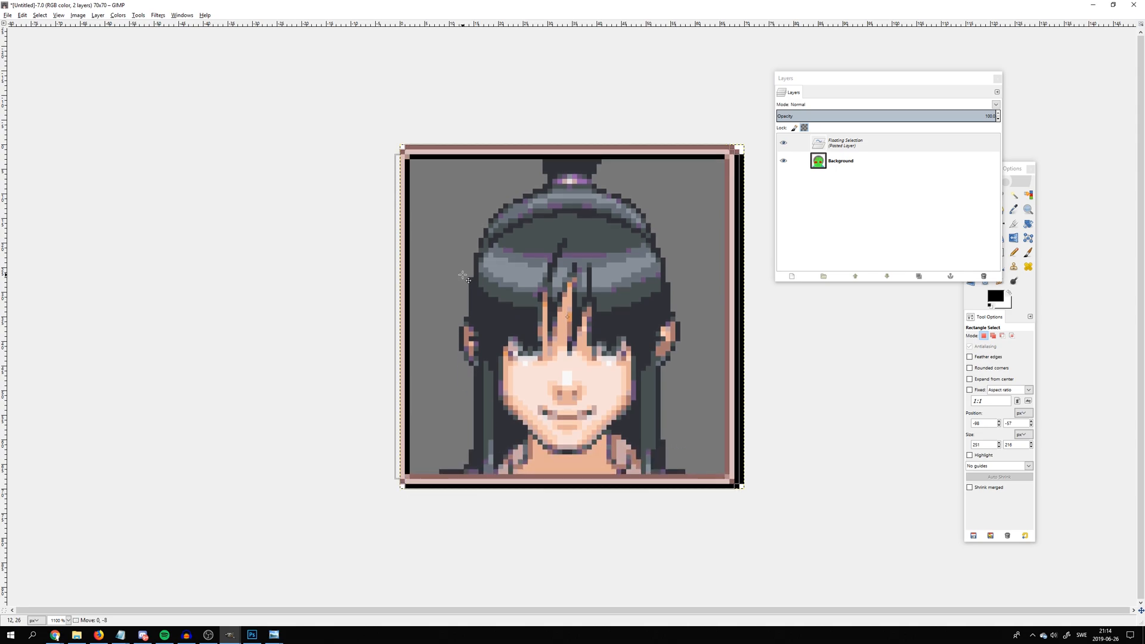
click(844, 142)
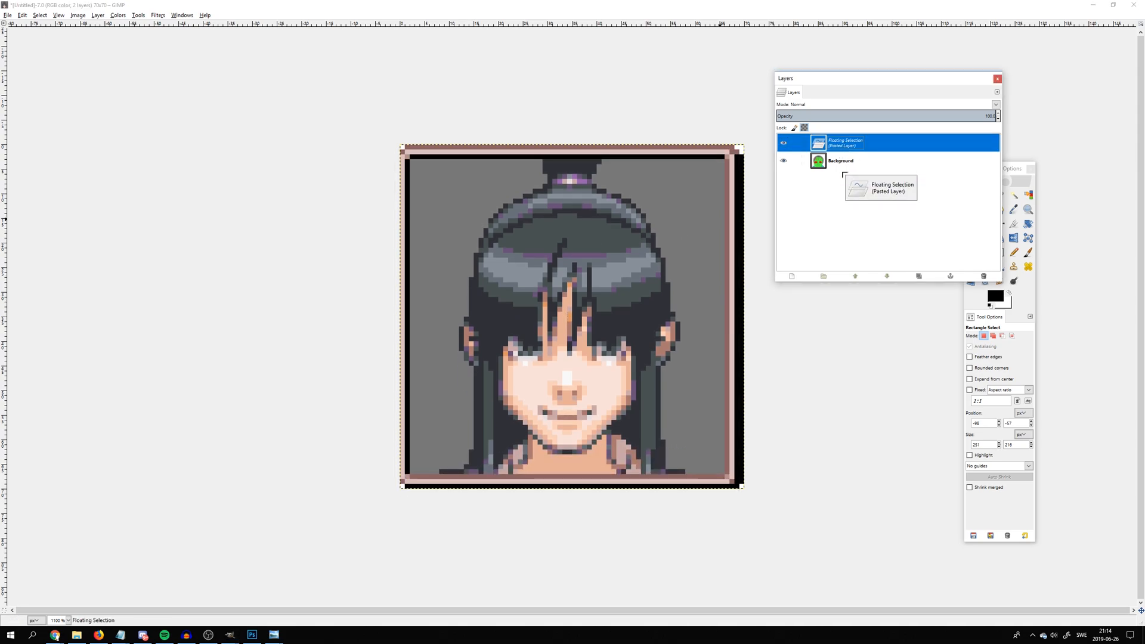
click(825, 166)
drag(824, 166, 820, 139)
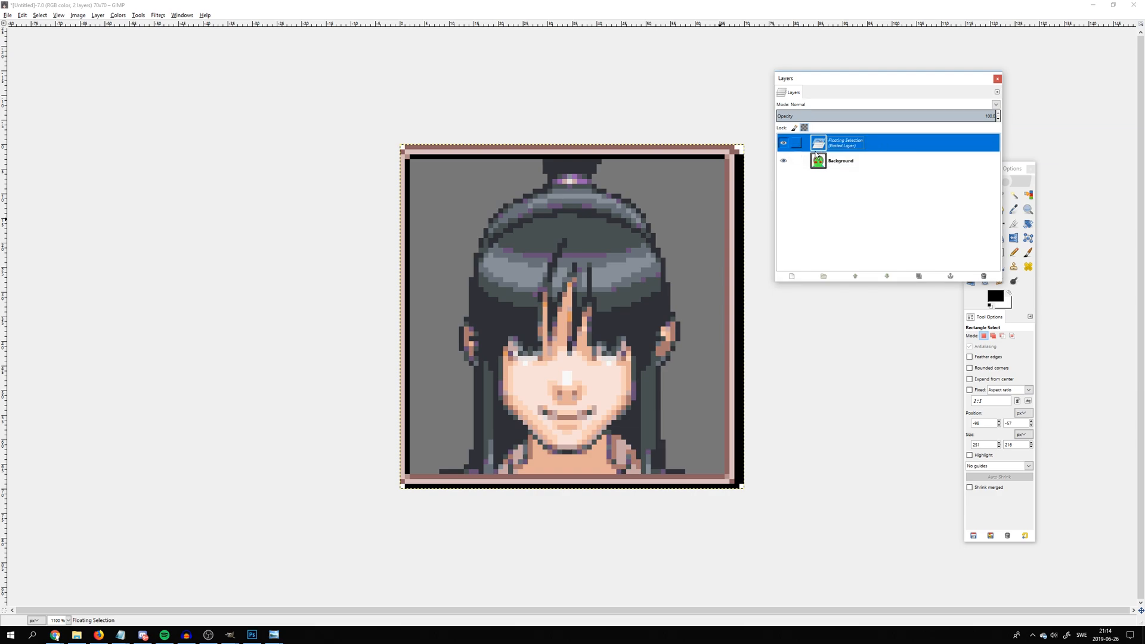
click(798, 455)
key(ctrl+d)
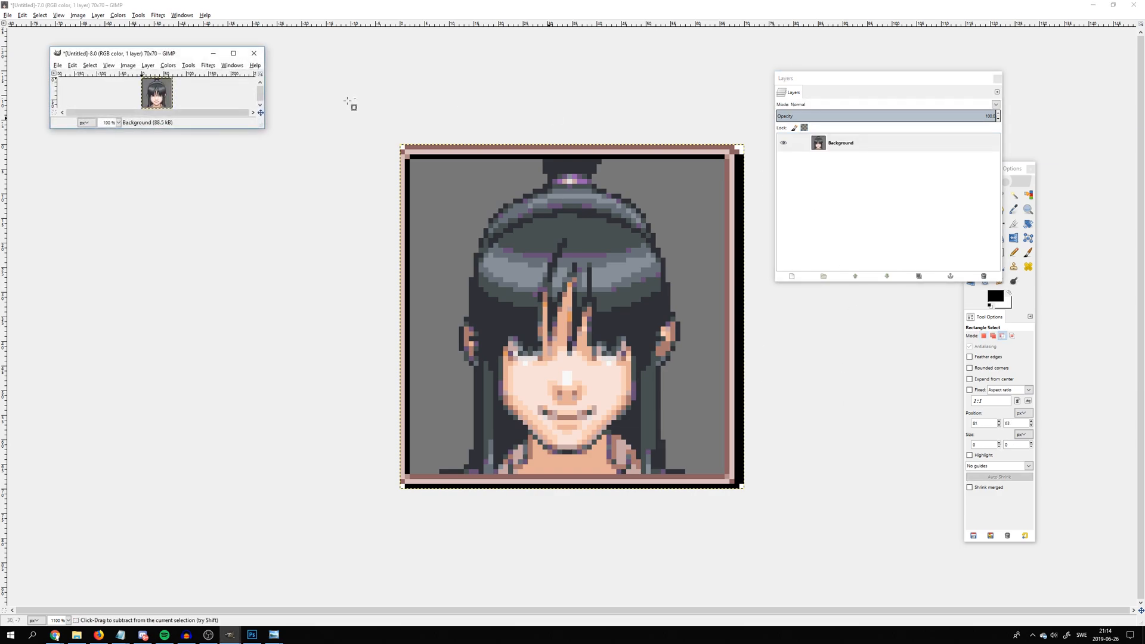
click(254, 54)
click(208, 135)
click(255, 53)
click(162, 137)
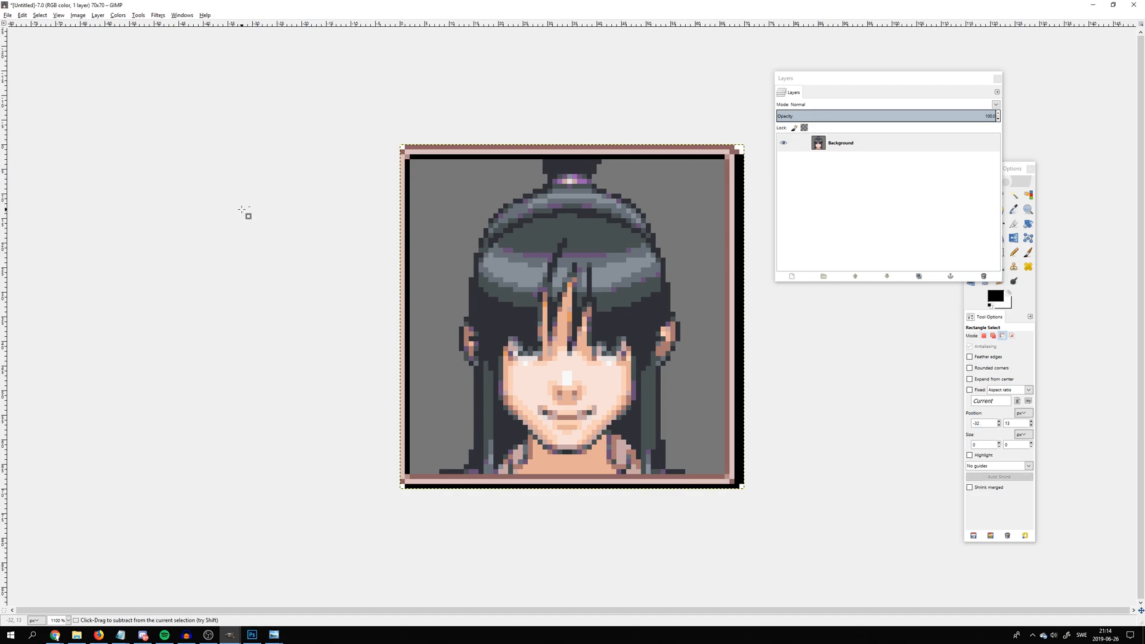
Undo the Maya Fey pastes to return to the scaled head as a floating selection
key(ctrl+v)
key(ctrl+z)
key(ctrl+z)
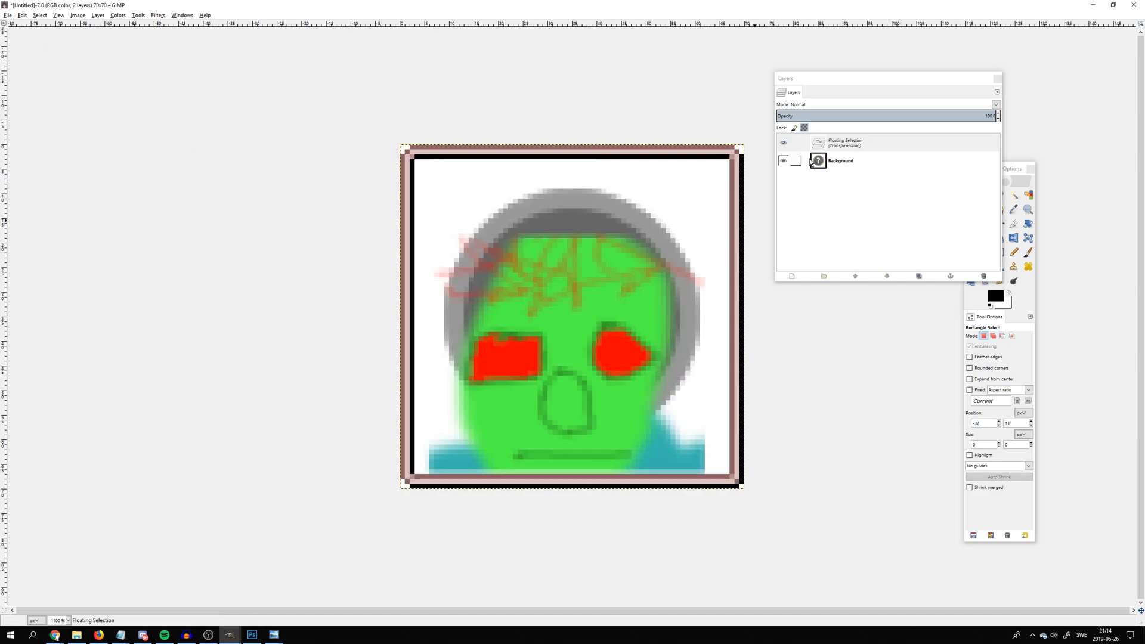
Convert the floating scaled head into its own layer and delete the Background layer
click(822, 161)
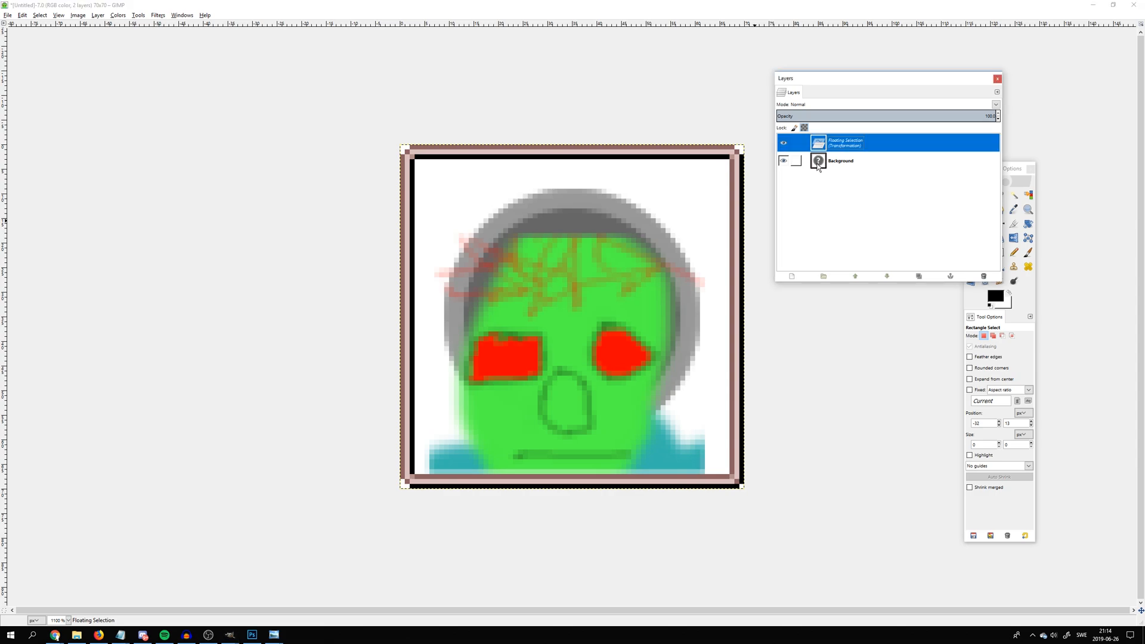
right_click(818, 144)
click(817, 164)
click(796, 161)
click(791, 277)
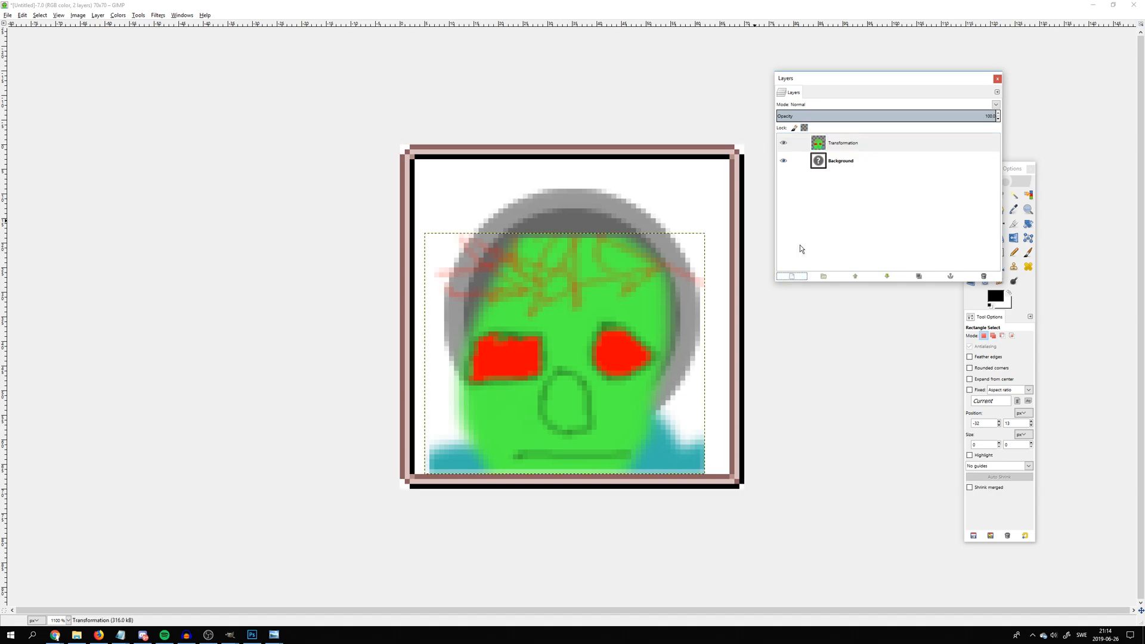
right_click(822, 162)
click(849, 238)
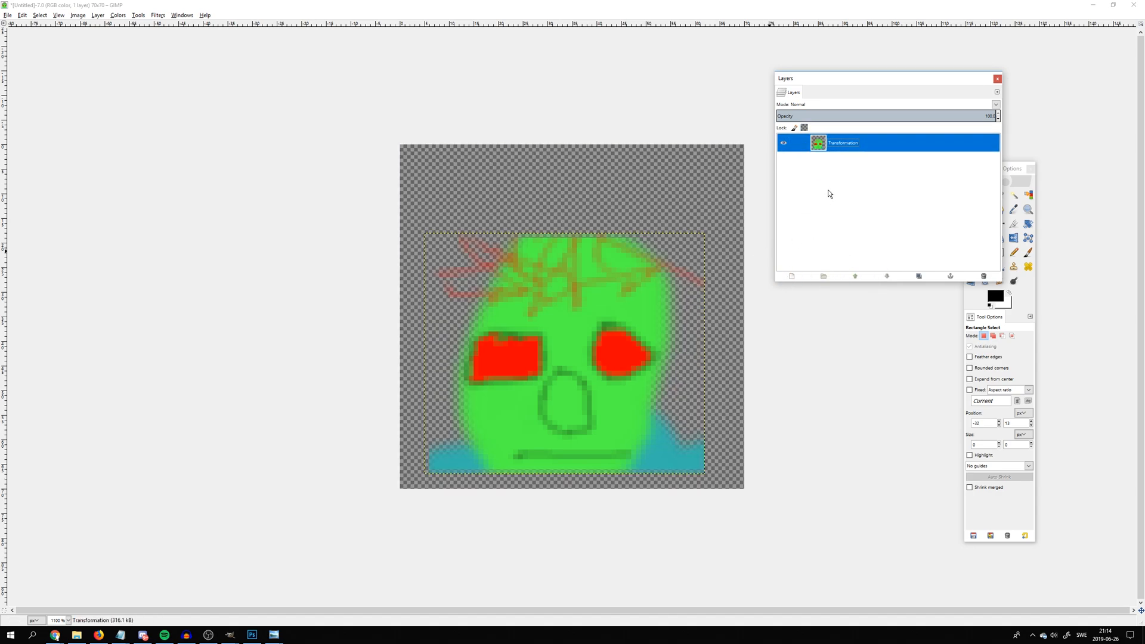
Try pasting the Maya Fey icon onto the head layer, and undo the paste
key(ctrl+v)
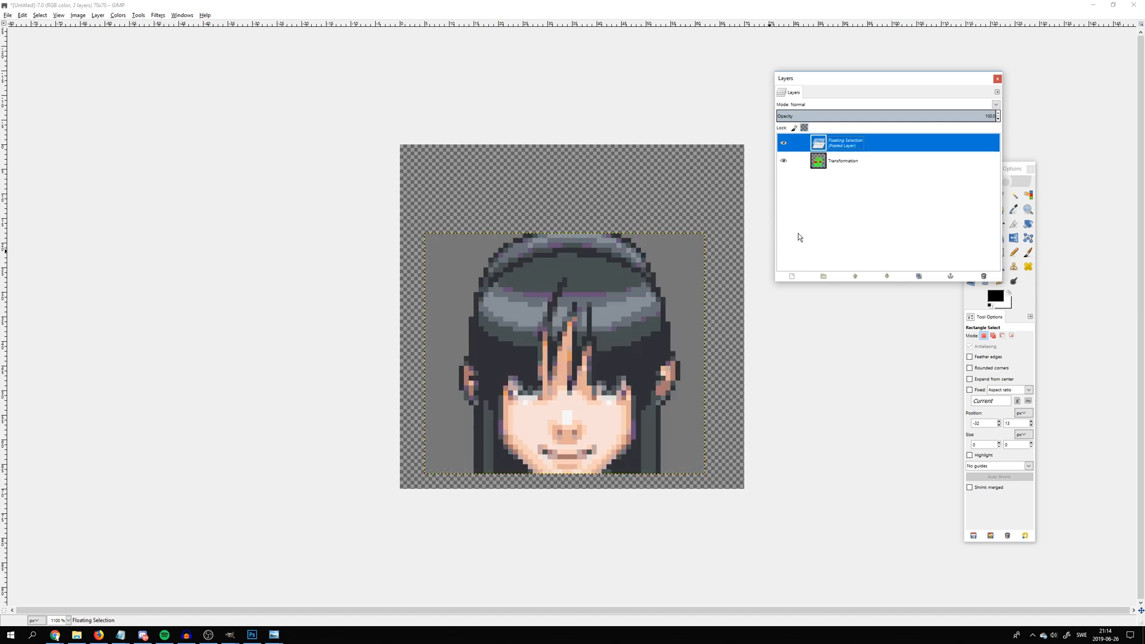
key(ctrl+z)
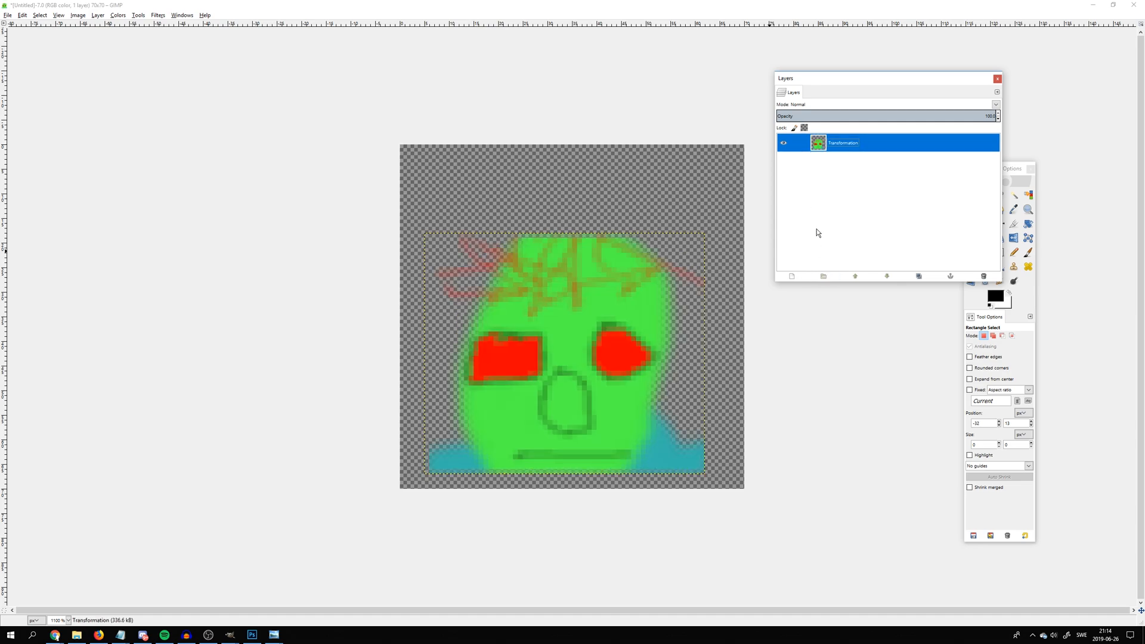
click(727, 330)
click(619, 322)
Add a transparent 70 × 70 px layer beneath the head layer and paste the Maya Fey icon into the image
click(792, 276)
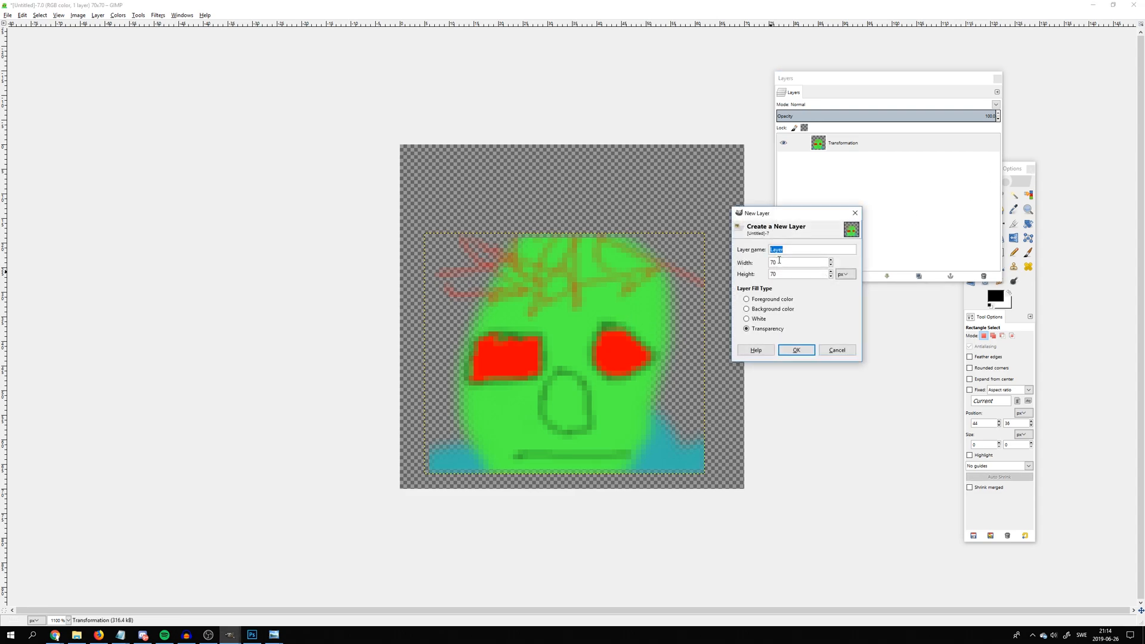
click(797, 350)
key(ctrl+v)
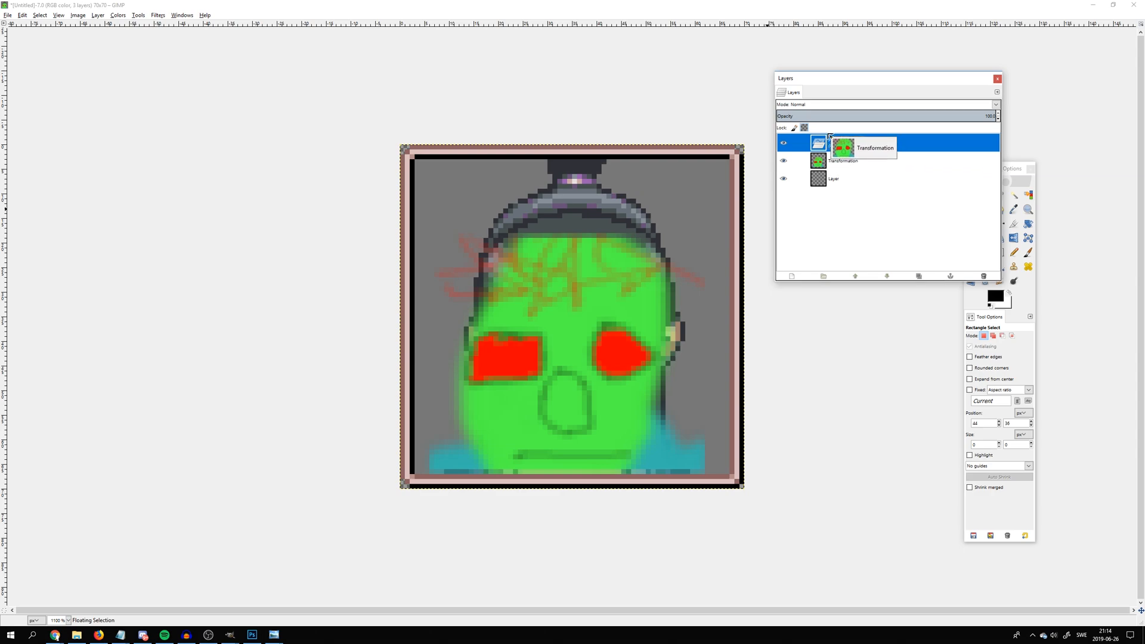
Turn the pasted Maya Fey icon into a new layer and place it directly beneath the Transformation head layer
right_click(828, 144)
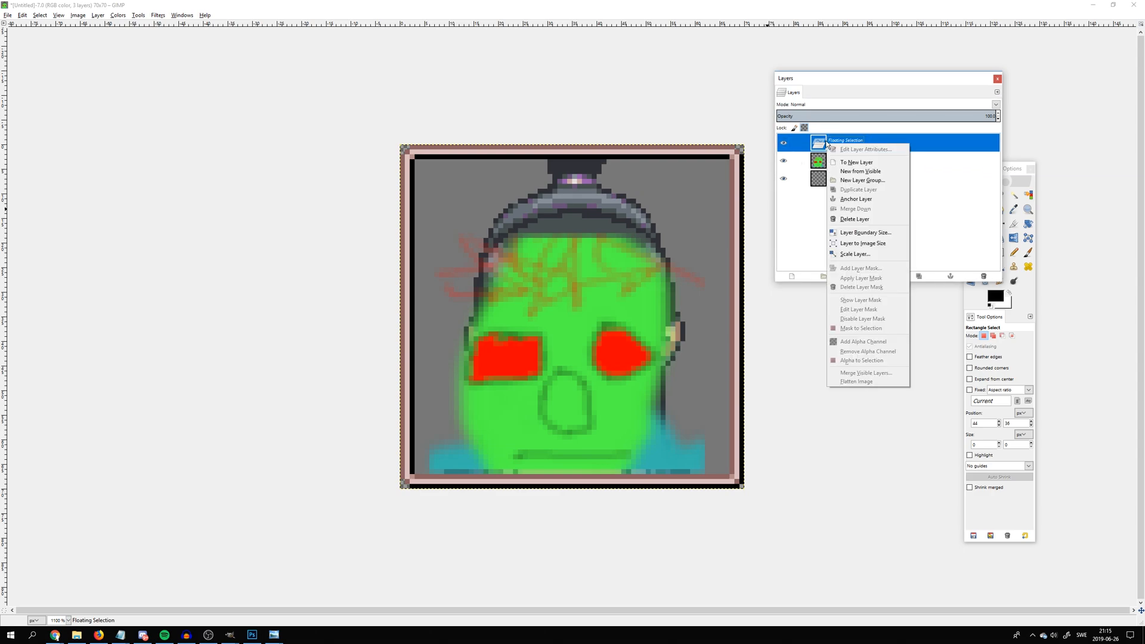
click(837, 163)
drag(835, 146, 847, 170)
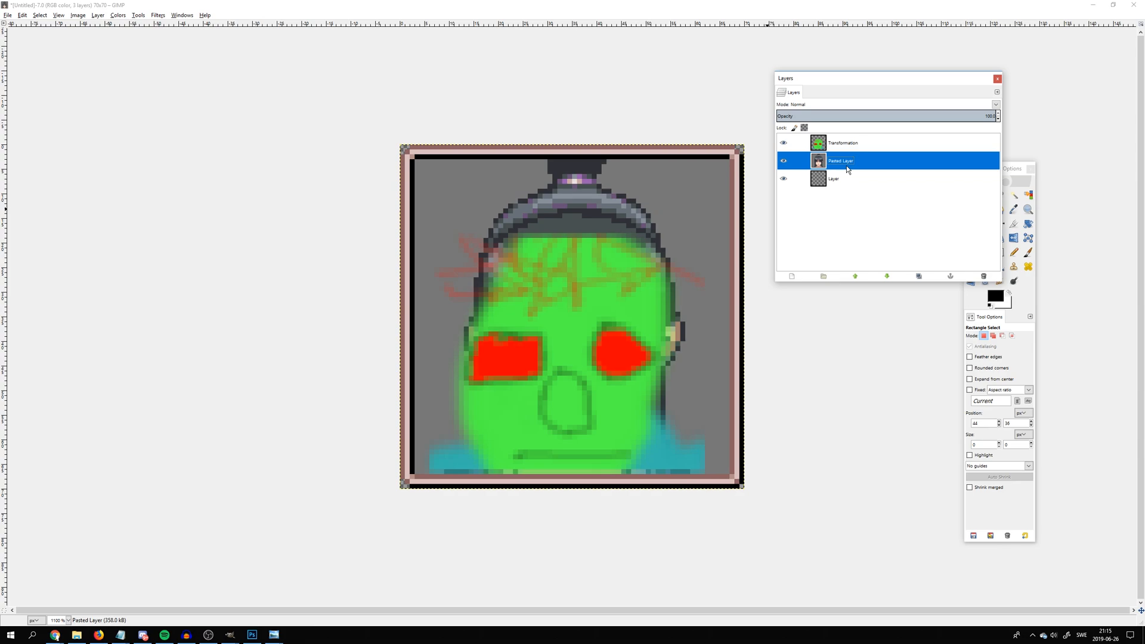
Hide the Transformation layer and pick the Maya Fey icon's gray background as the foreground color
click(783, 142)
click(1014, 209)
click(676, 213)
Select about 60 × 64 px inside the frame and try to cover the Maya Fey portrait with gray using Bucket Fill
click(971, 195)
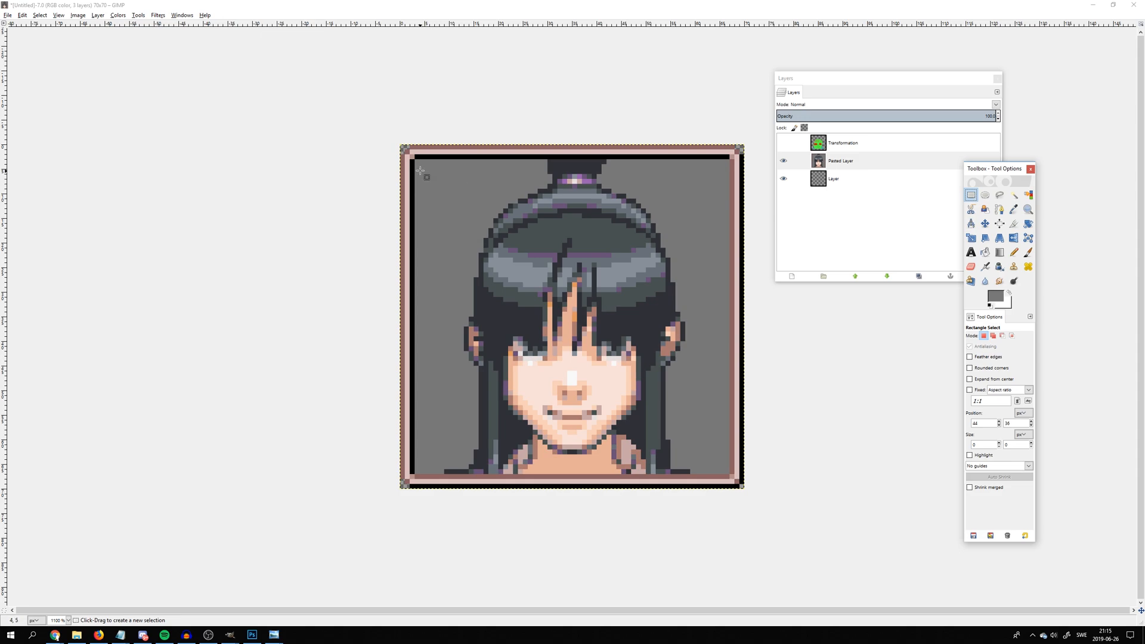
drag(420, 160, 713, 474)
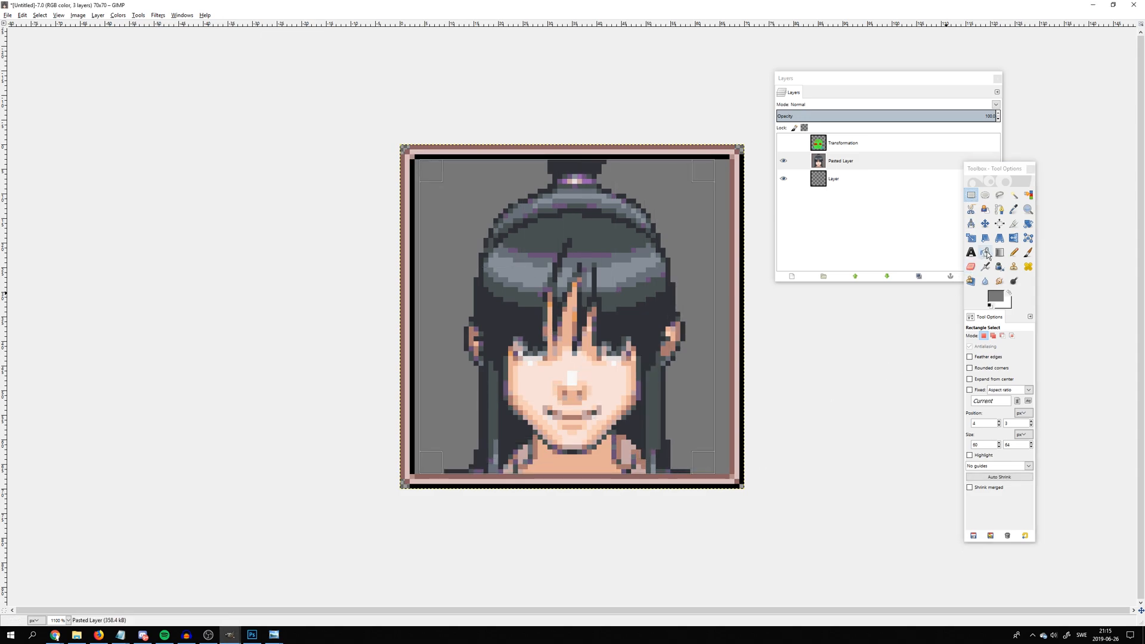
click(985, 253)
click(632, 316)
click(573, 399)
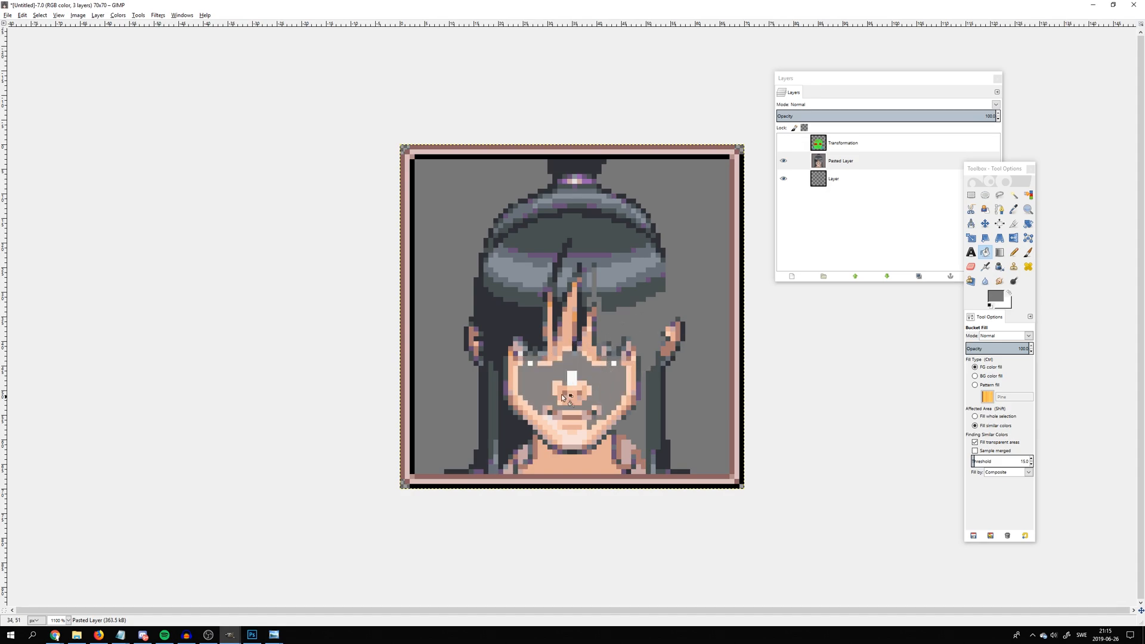
click(533, 240)
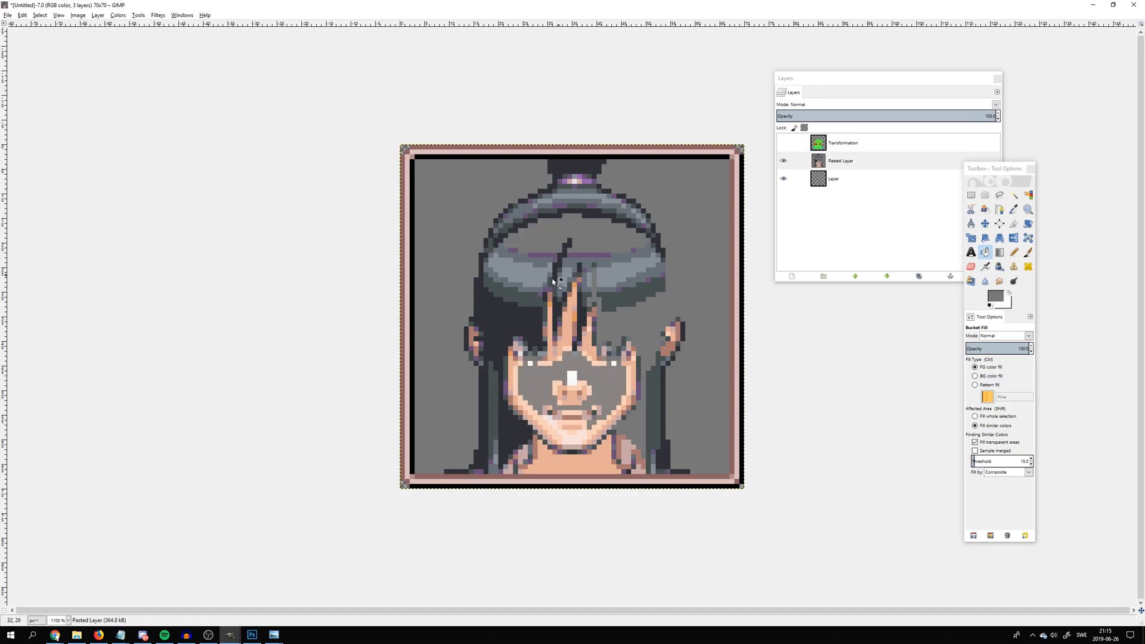
Select about 57 × 64 px inside the frame, set the Bucket Fill threshold to 255, and fill the portrait area with gray
click(971, 195)
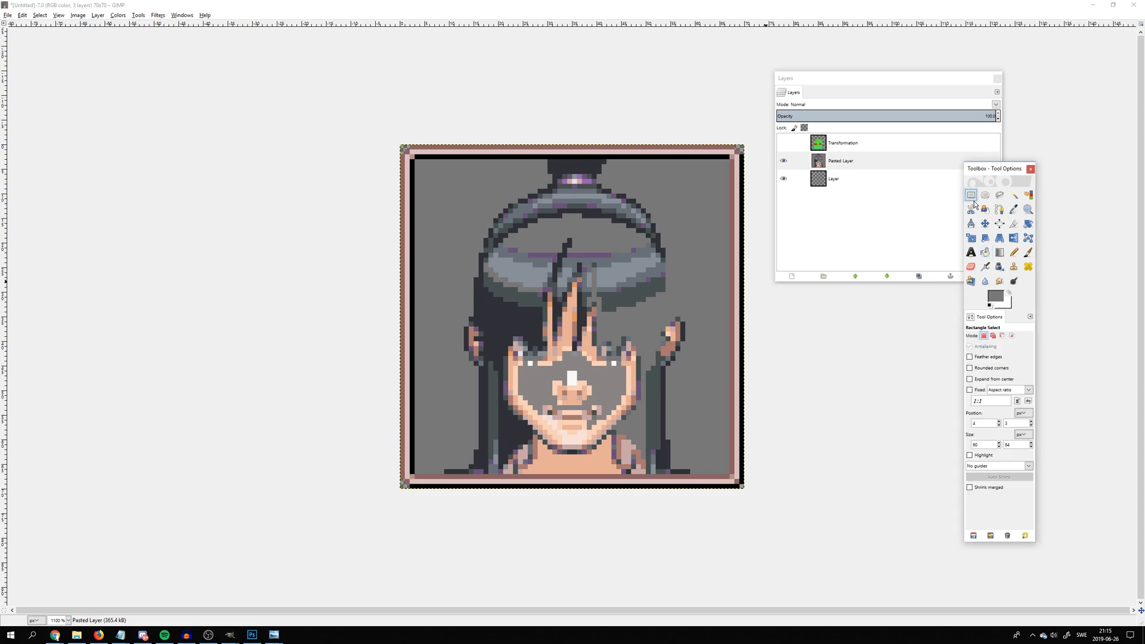
drag(419, 160, 698, 471)
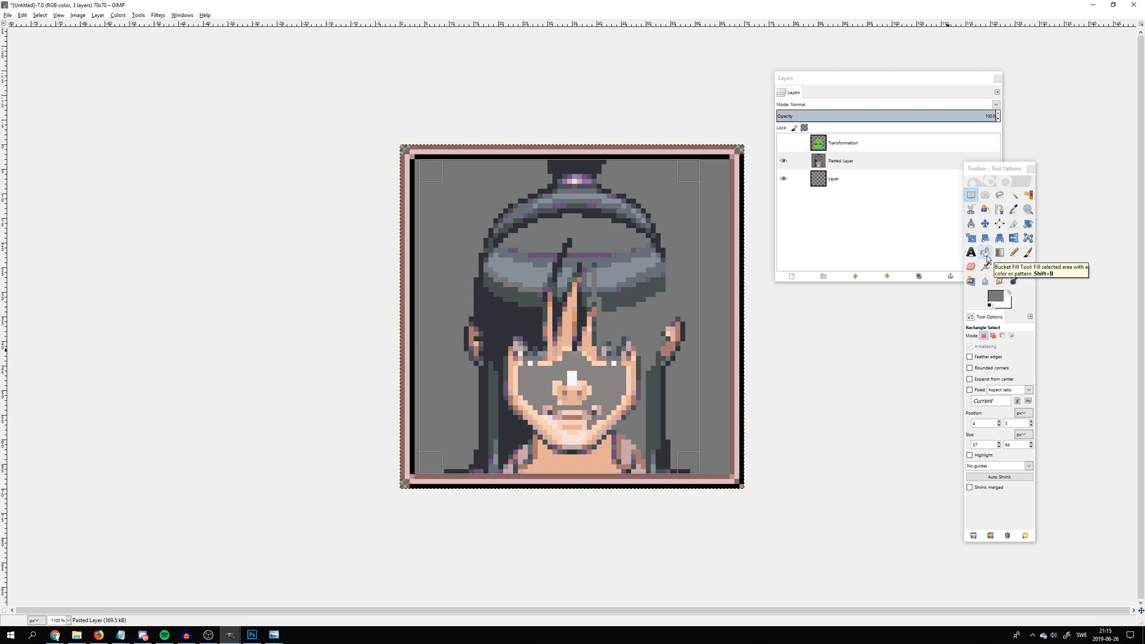
click(985, 254)
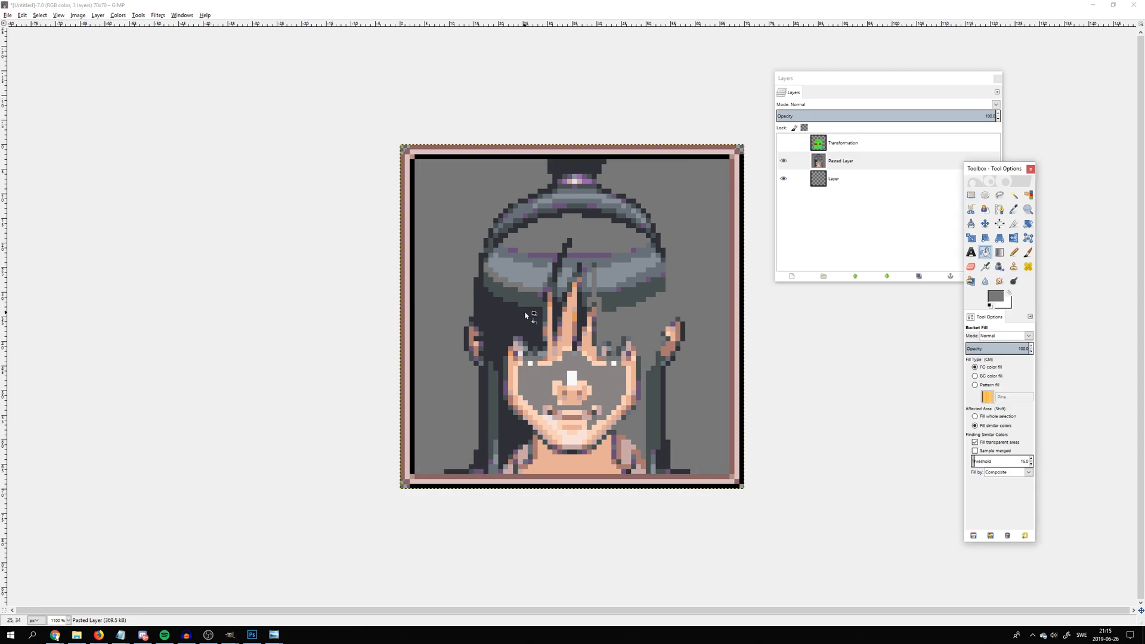
drag(978, 463, 1141, 484)
drag(1078, 487, 1142, 485)
drag(976, 465, 1124, 468)
click(587, 381)
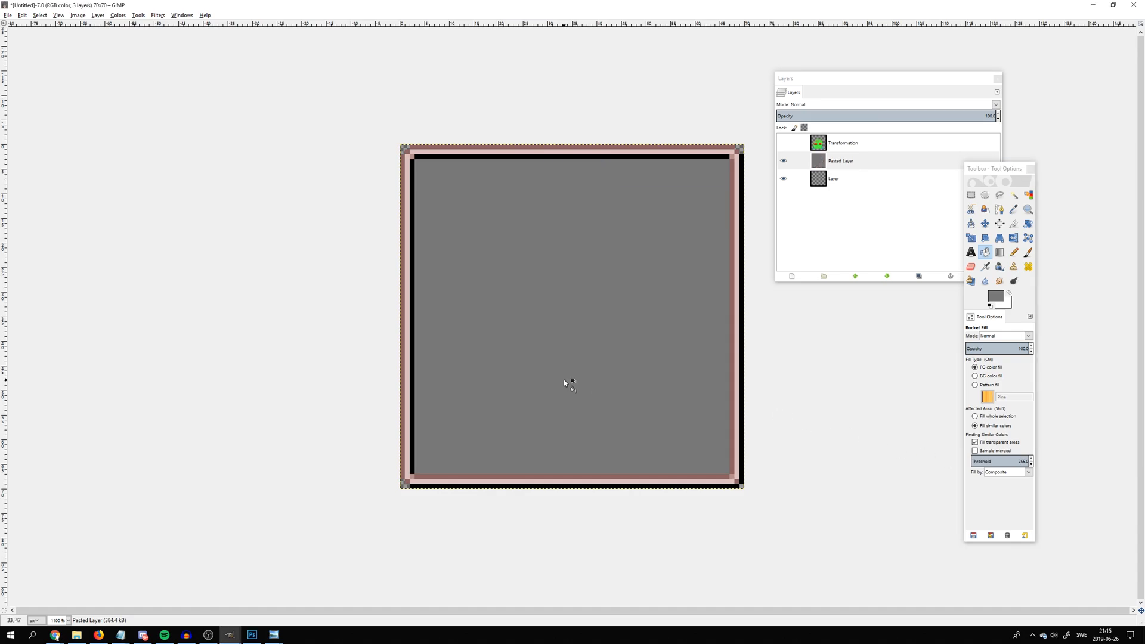
Make the Transformation head layer visible again over the gray framed background
click(783, 143)
scroll(600, 200, down, 7)
scroll(585, 227, up, 8)
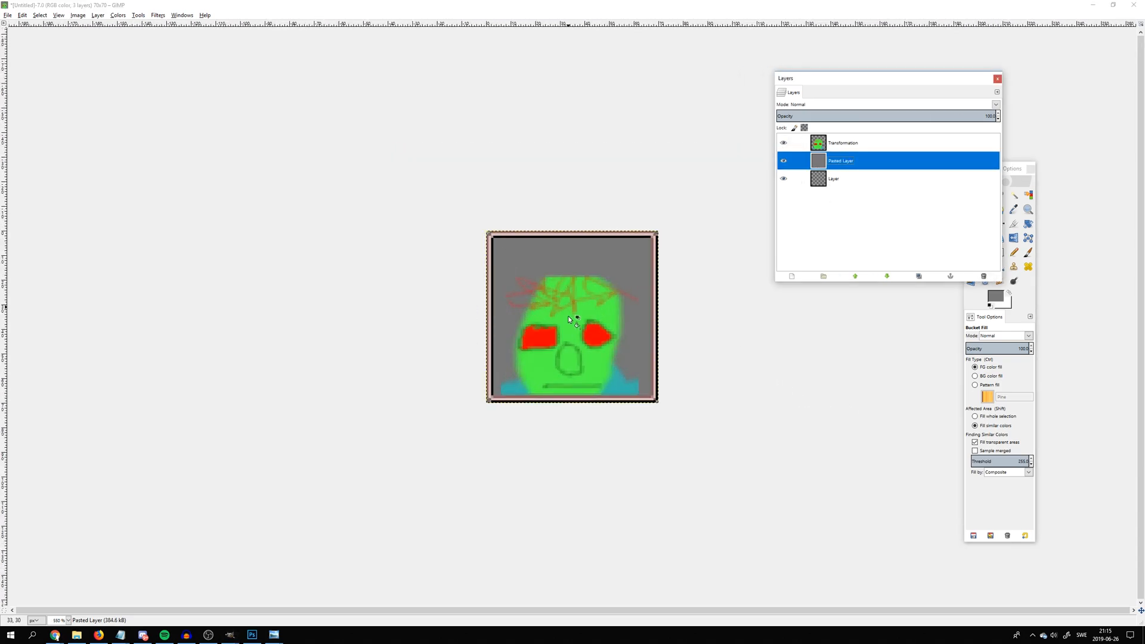
scroll(263, 340, down, 2)
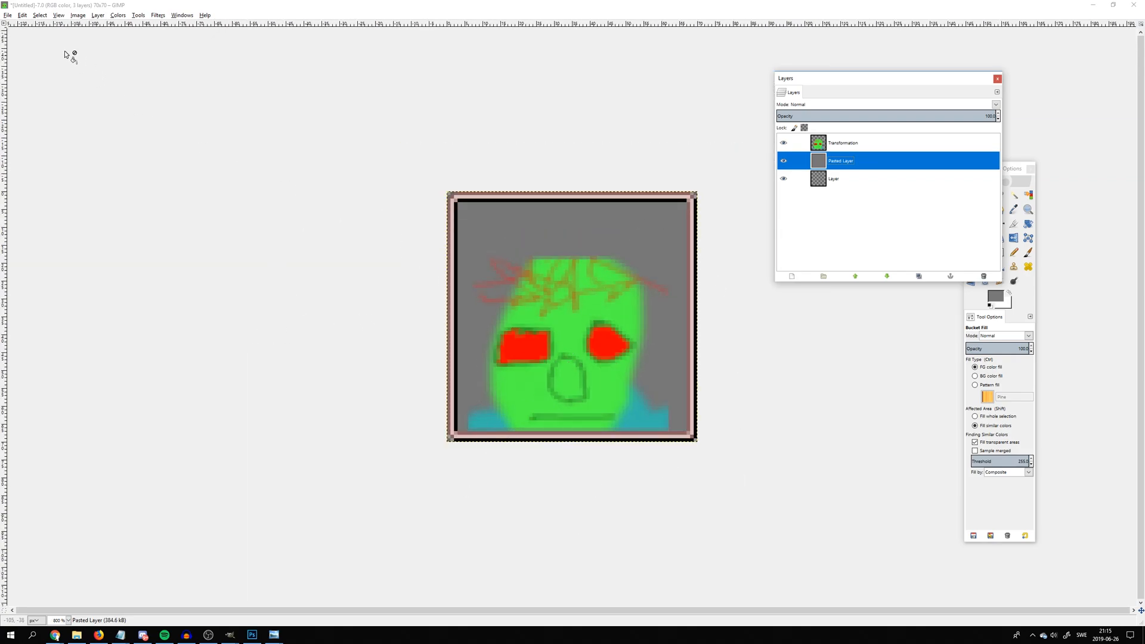
Export the finished icon as p.png in the oc folder within Pictures, accepting the PNG export options
click(8, 15)
click(30, 129)
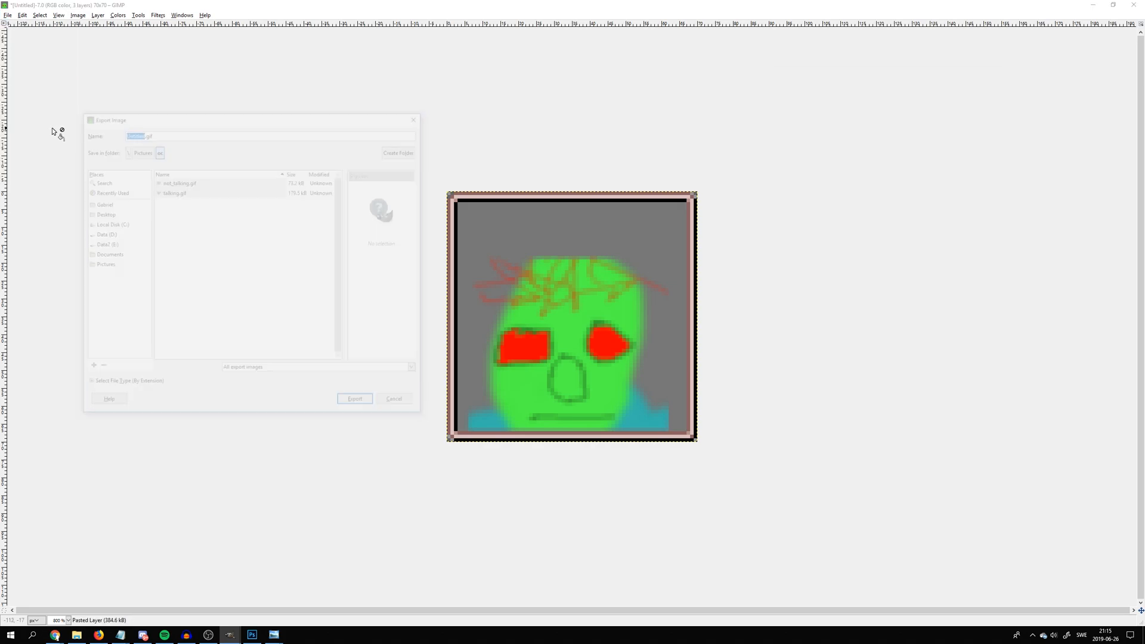
click(170, 132)
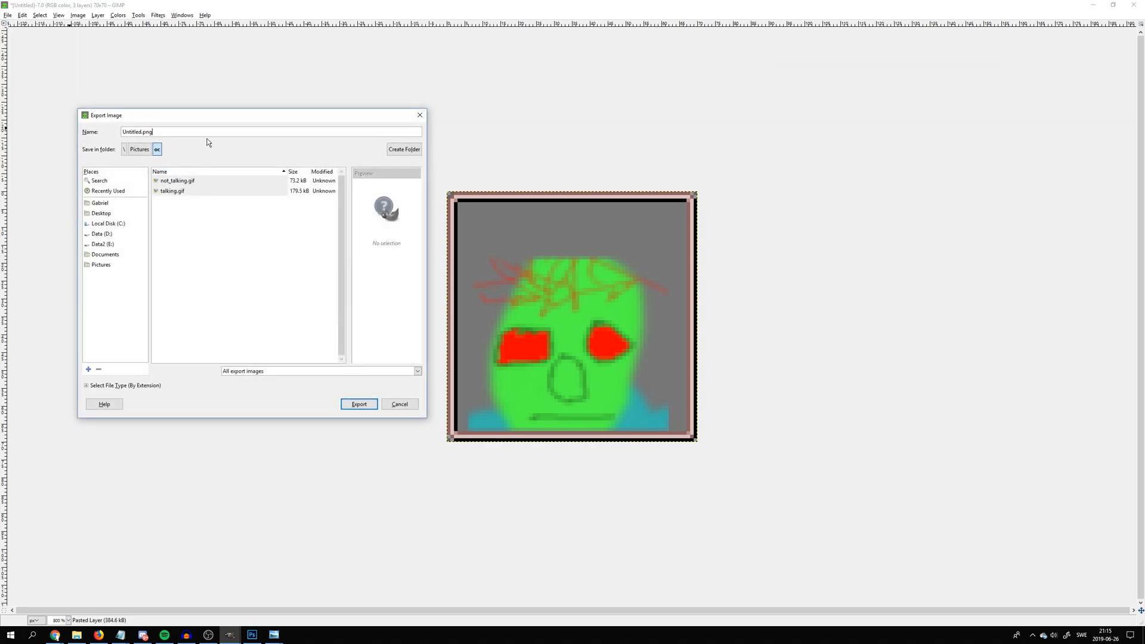
double_click(129, 132)
text(prof)
key(Return)
key(Return)
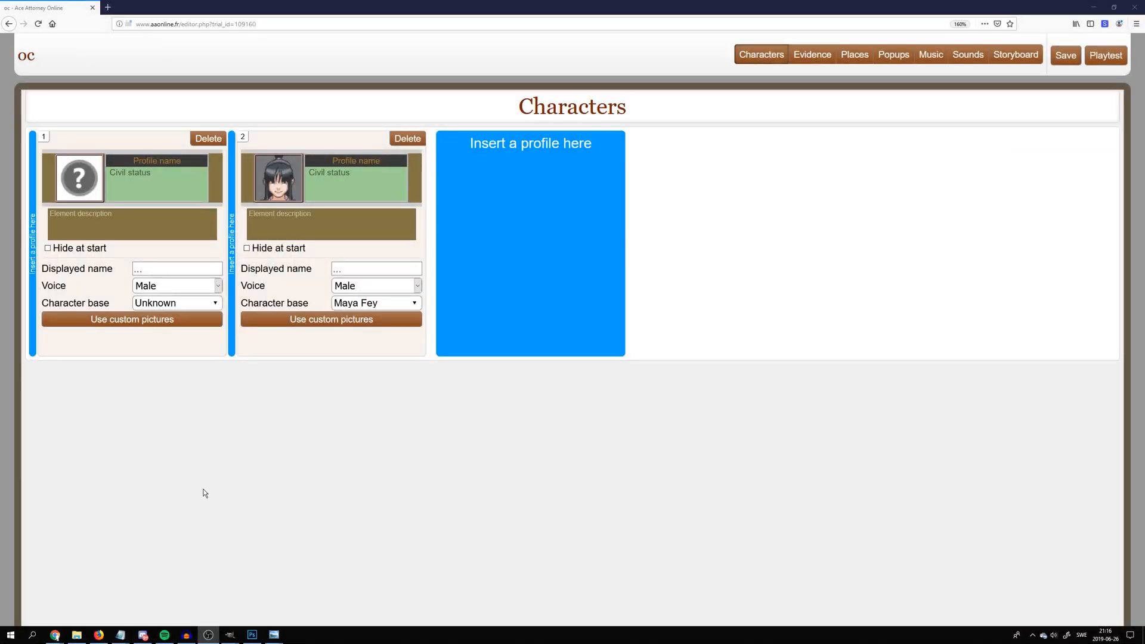
Switch to Imgur and upload profile.png from the oc folder as a new post
key(alt+Tab)
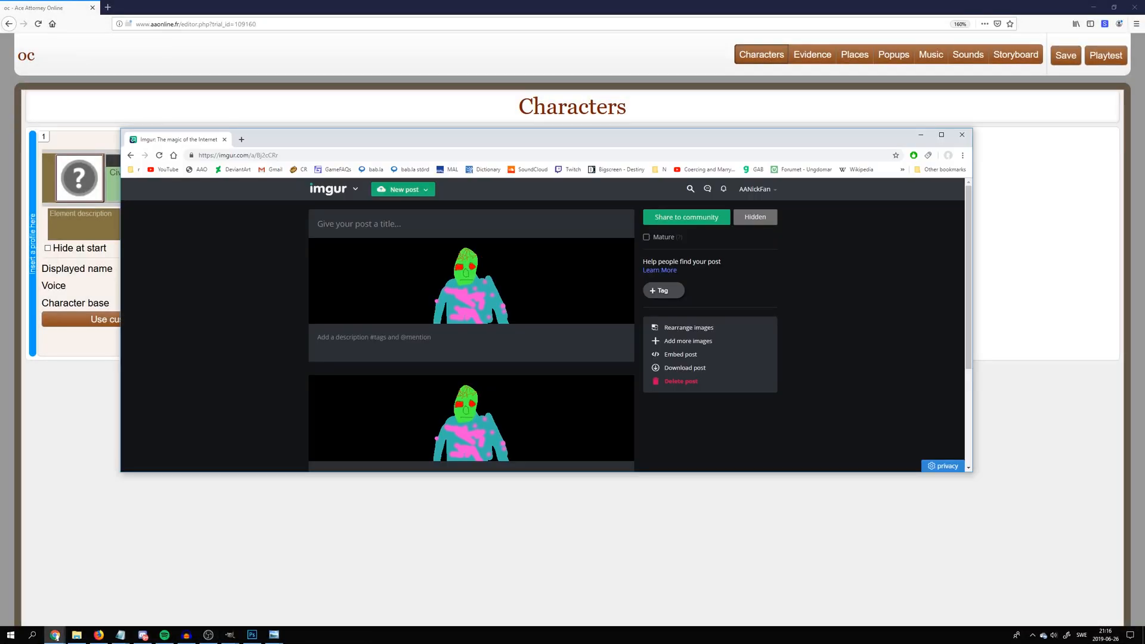
click(405, 190)
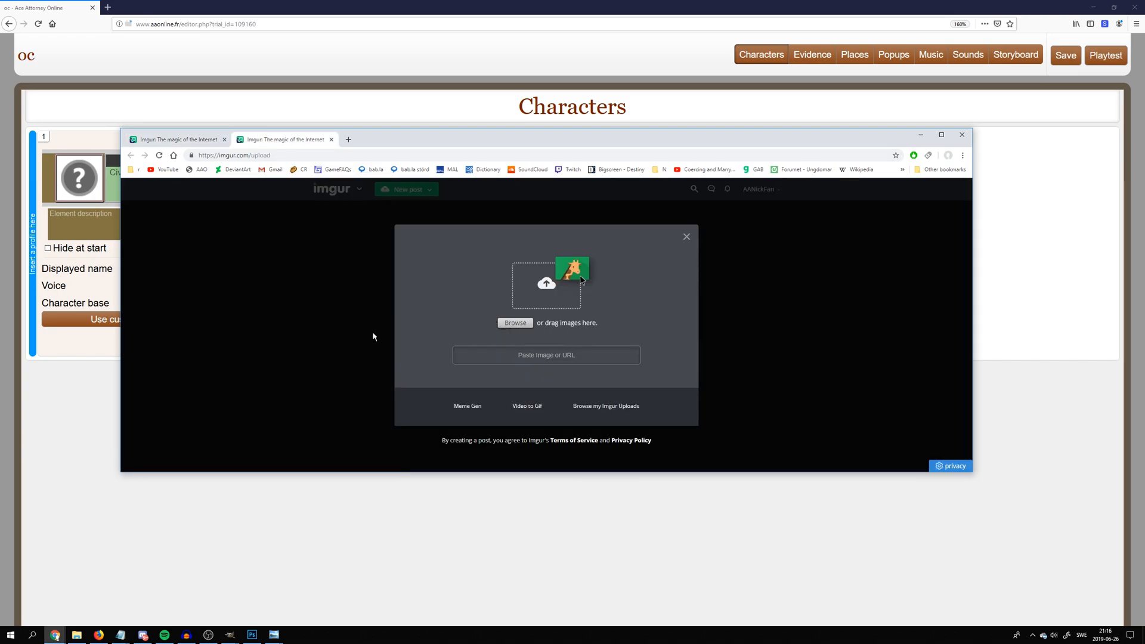
click(76, 634)
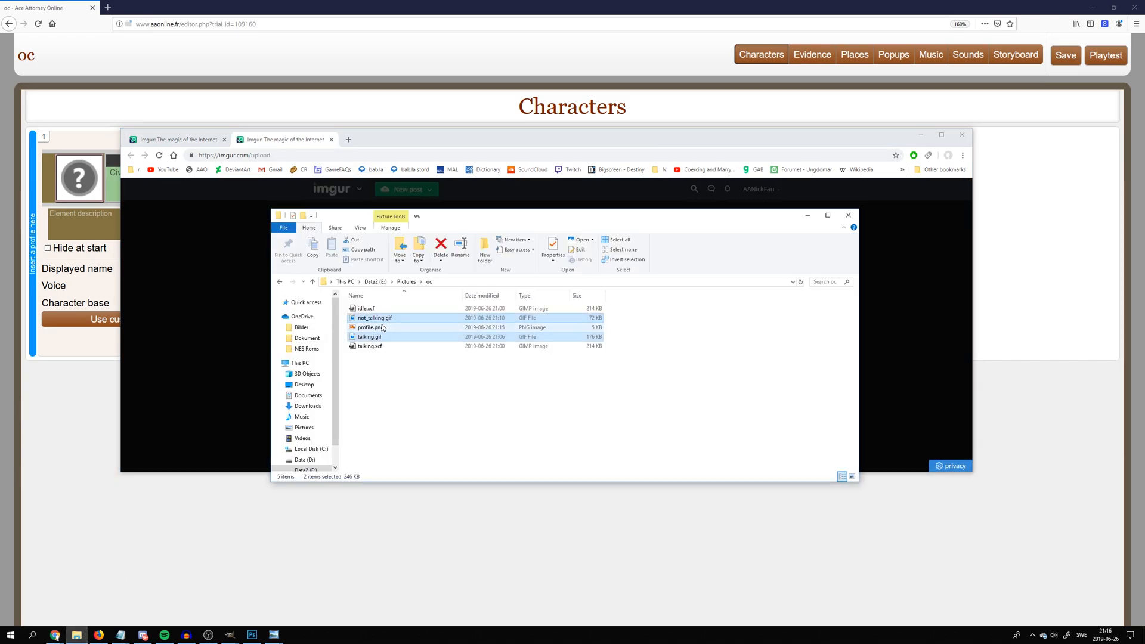
drag(369, 327, 181, 312)
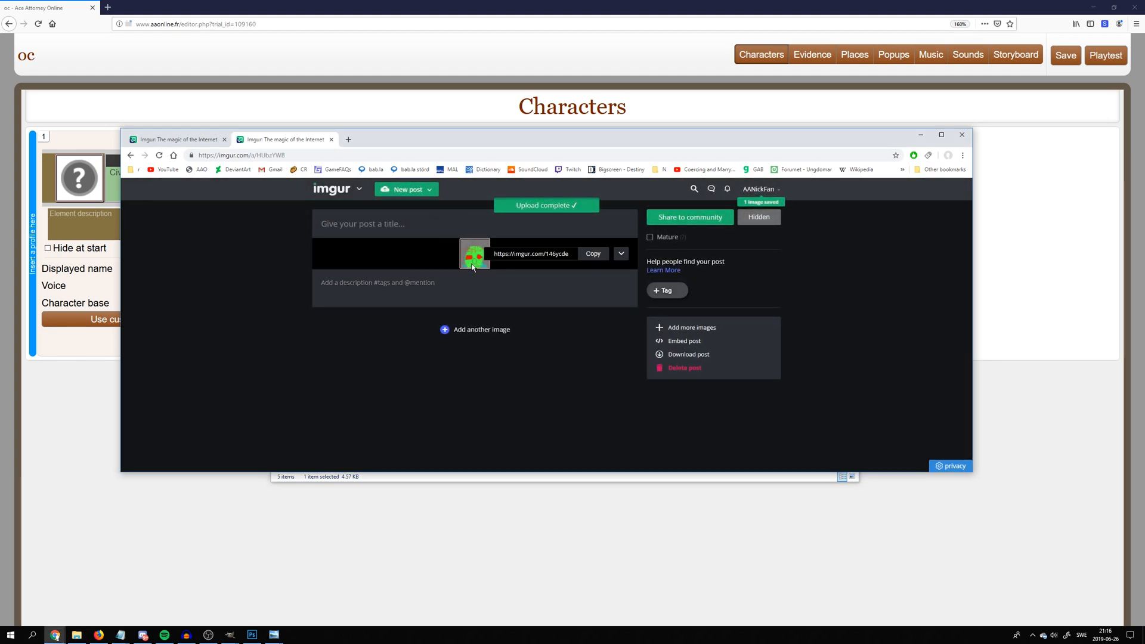
Open the uploaded icon as a direct image in its own tab, copy its URL, and return to Ace Attorney Online
drag(471, 263, 362, 141)
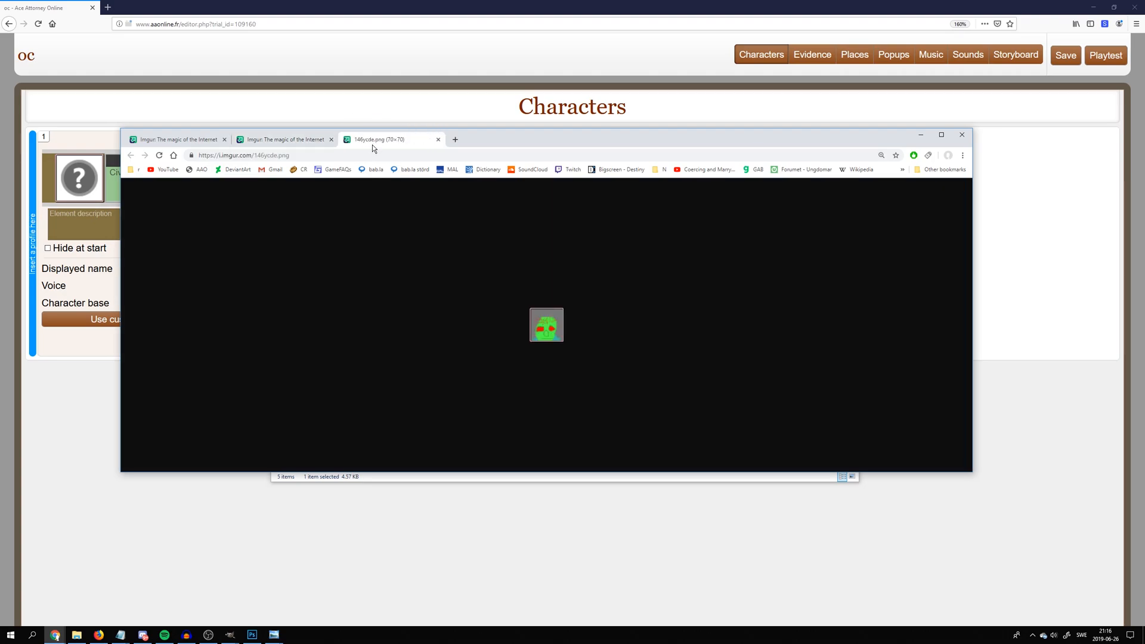
click(256, 155)
right_click(256, 155)
click(282, 198)
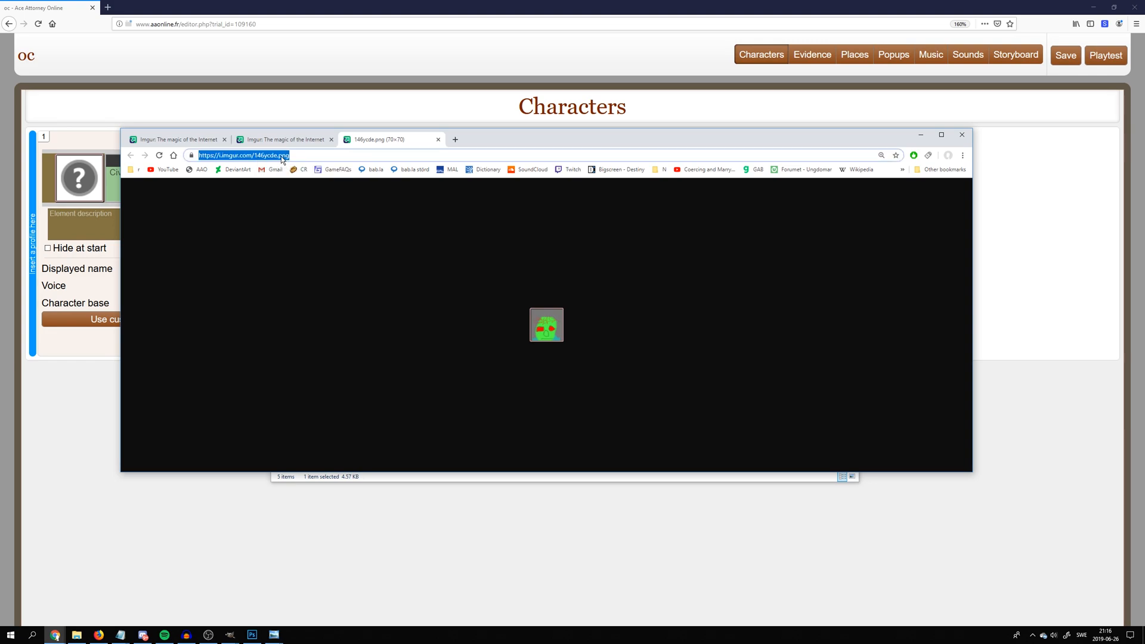
right_click(245, 158)
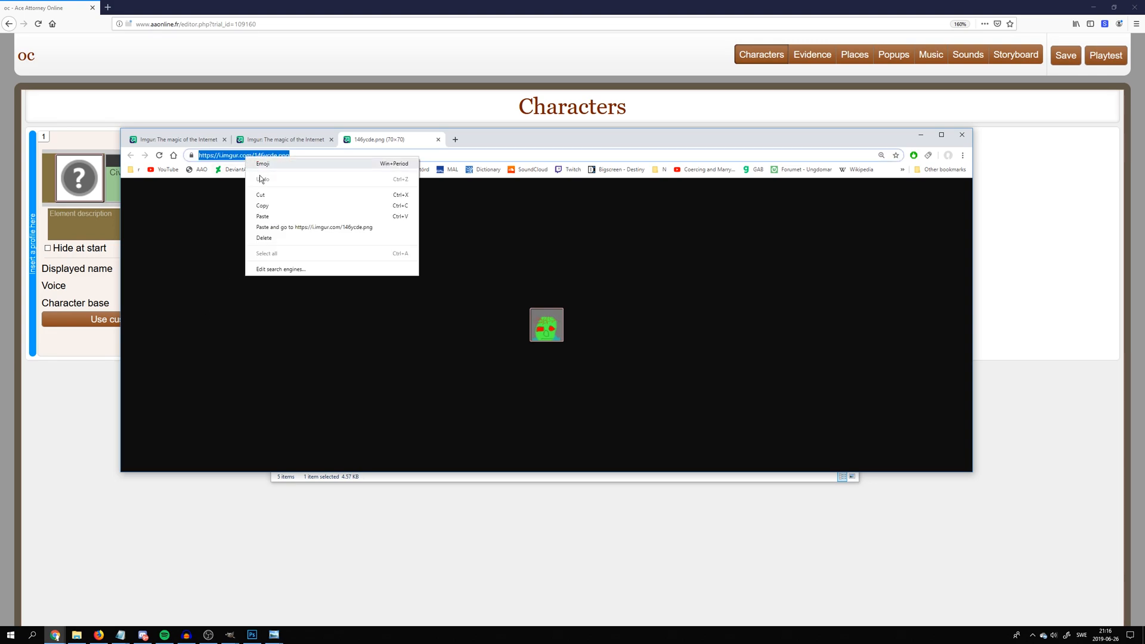
click(270, 212)
click(109, 367)
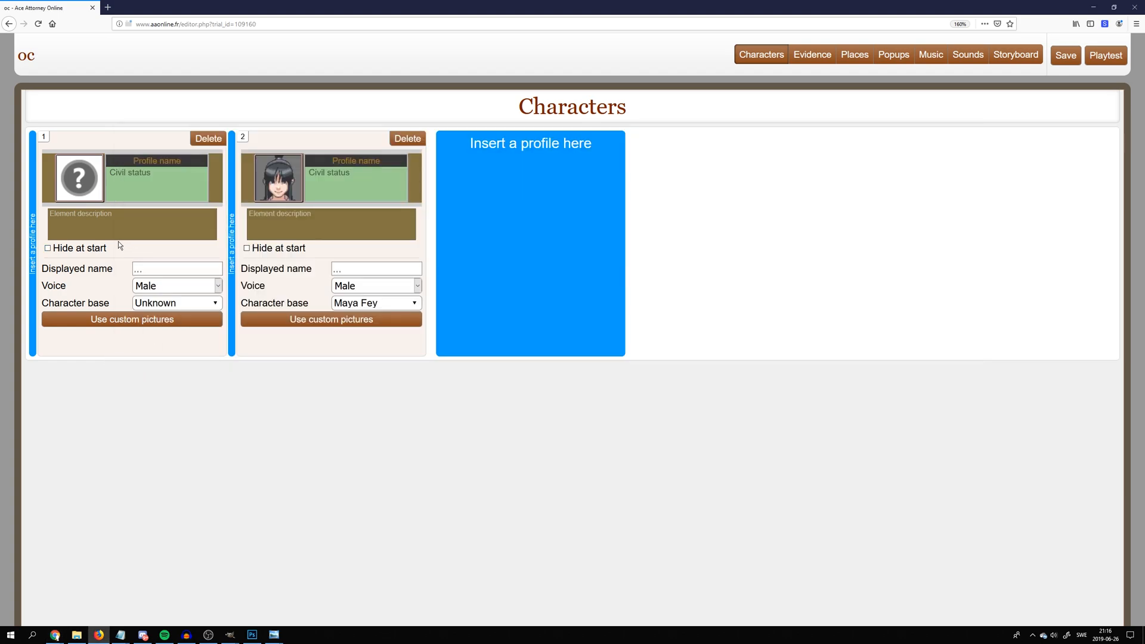
Delete the Maya Fey profile and give the remaining profile an external icon using the copied Imgur image URL
click(407, 139)
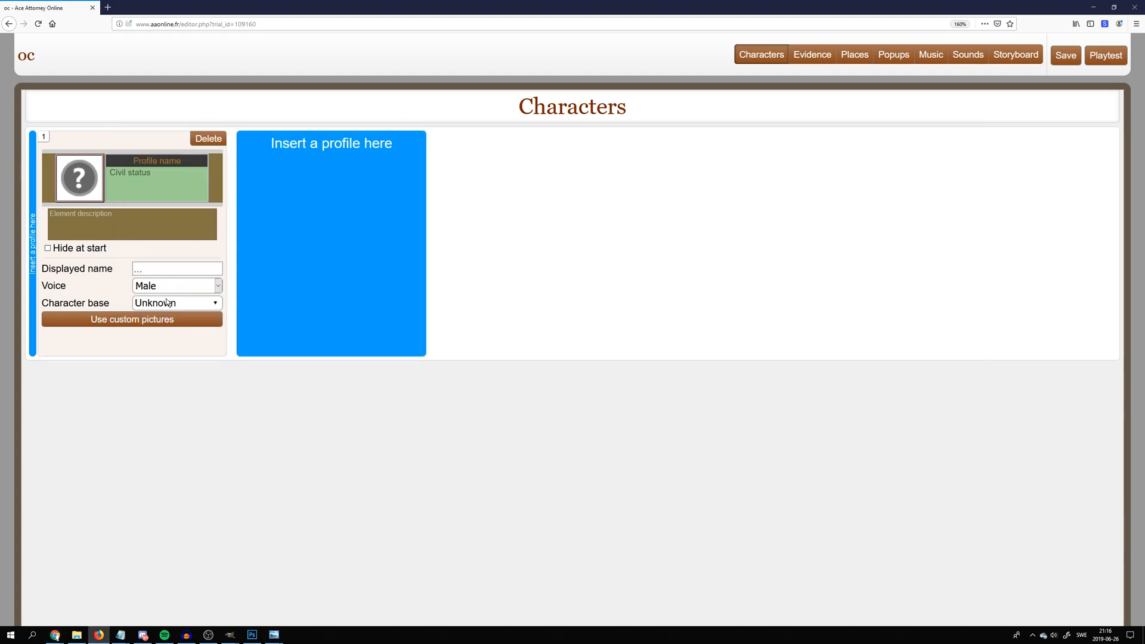
click(122, 319)
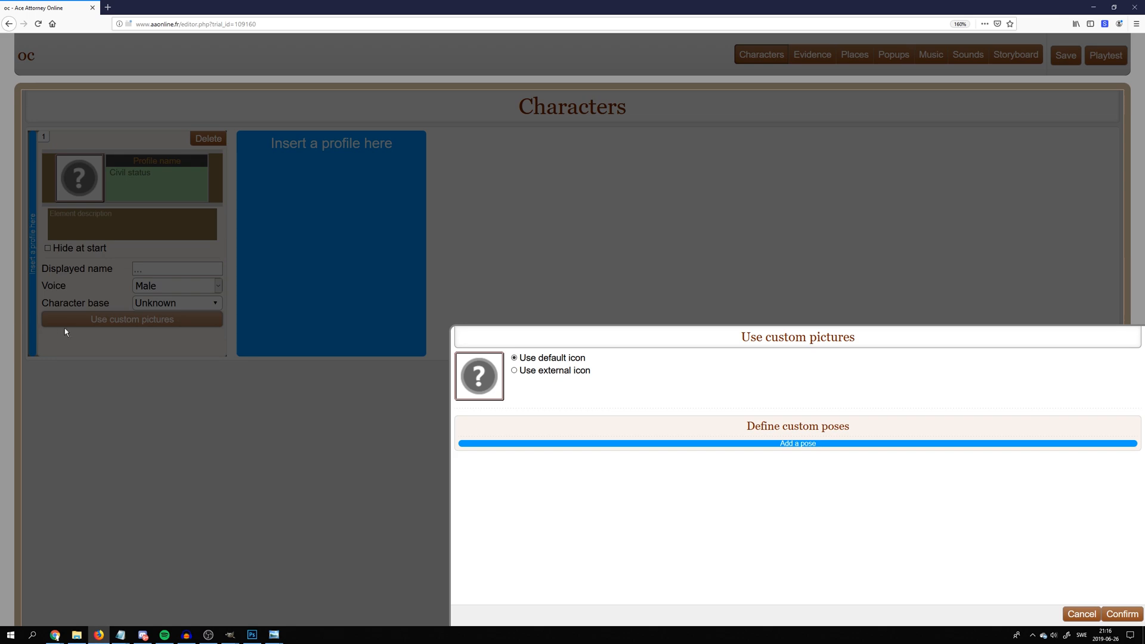
click(567, 371)
click(597, 385)
key(ctrl+v)
click(574, 408)
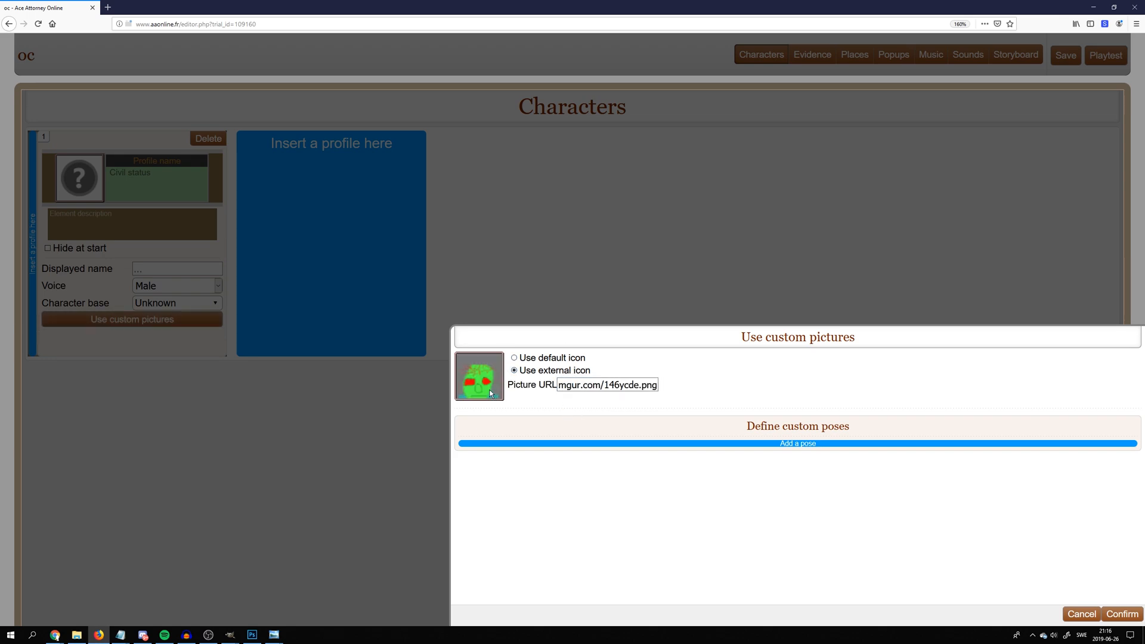
click(1121, 614)
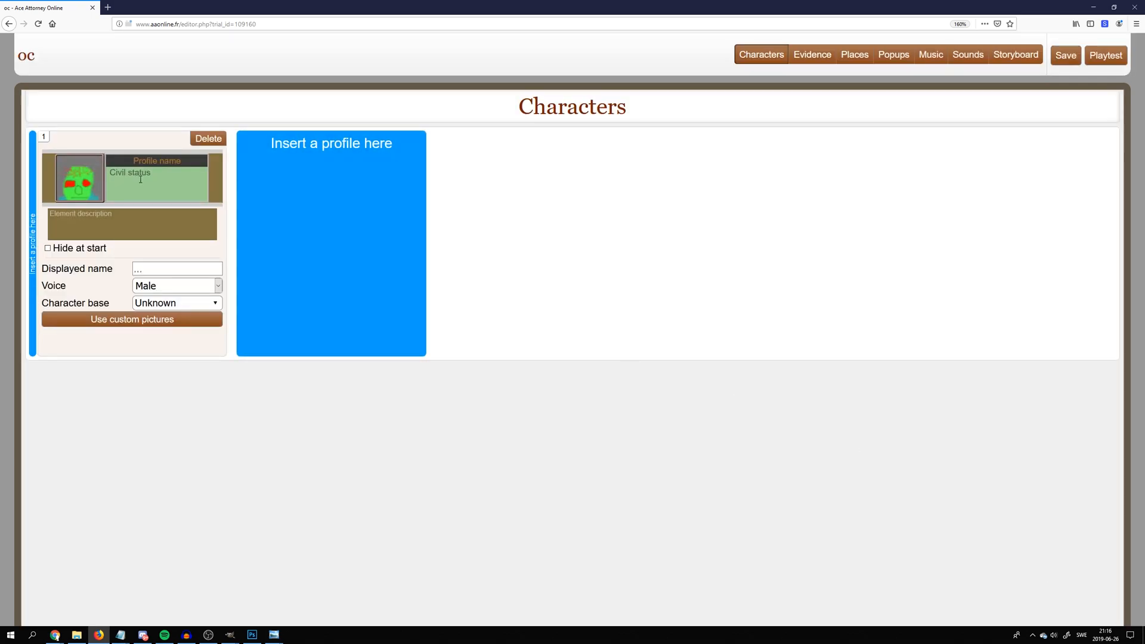
Set the character's profile name to Adek Ragm II and the displayed name to Ragm
text(Adek Ragm II)
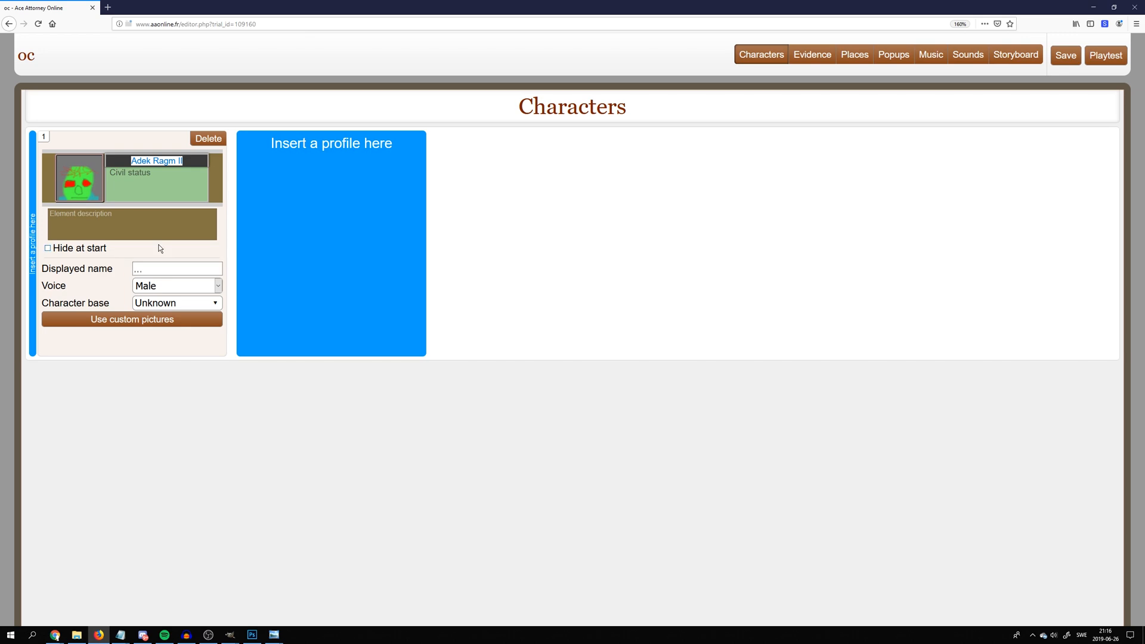
click(182, 266)
text(Ragm)
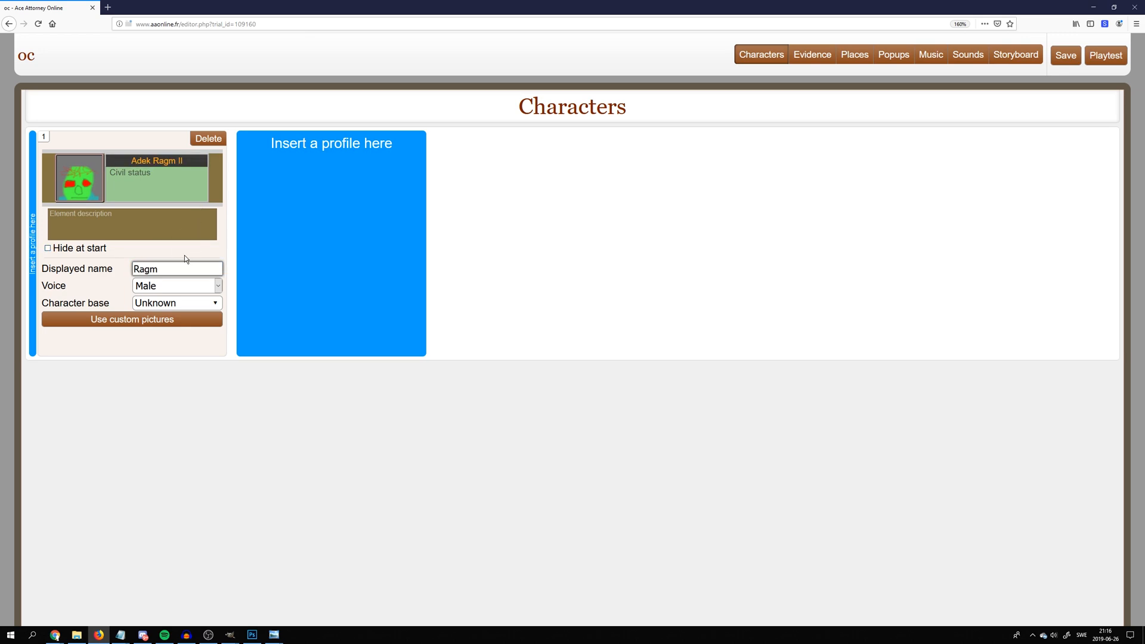
click(168, 303)
Add two custom poses to the character and name the first one 1
click(159, 317)
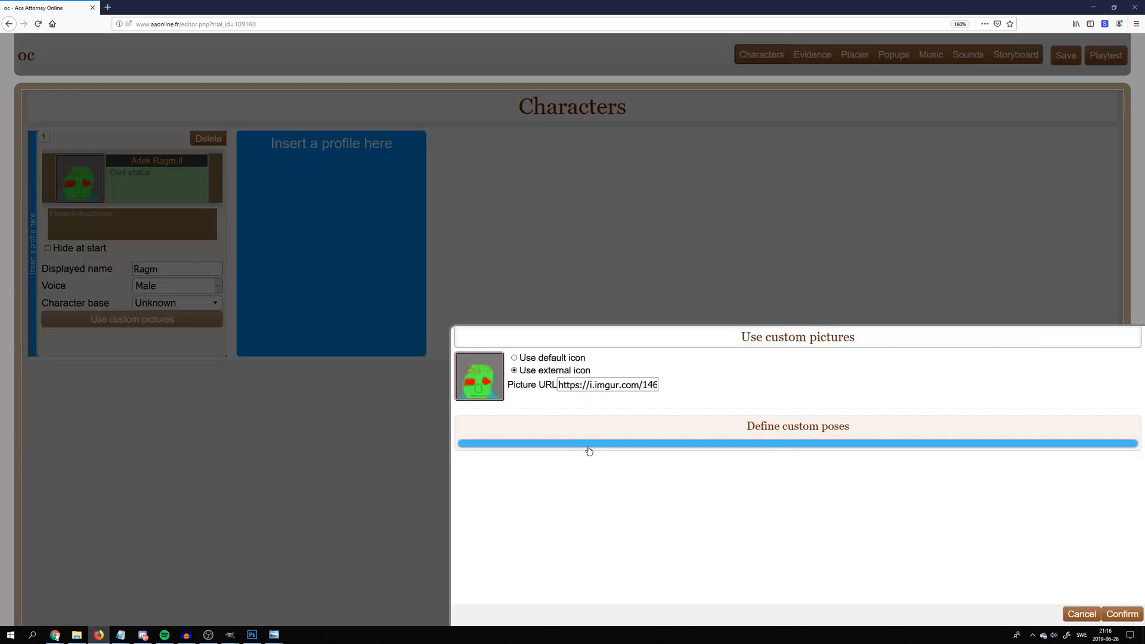
click(588, 448)
click(572, 548)
scroll(572, 548, down, 1)
click(1111, 496)
click(680, 451)
text(1)
Name the second custom pose 2
click(631, 545)
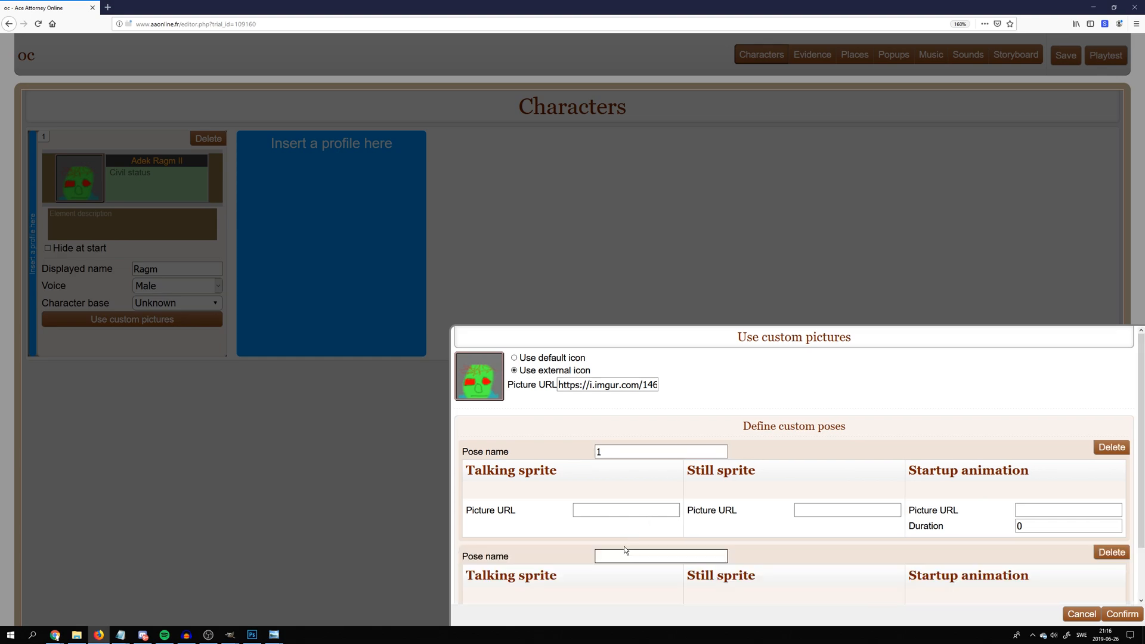
scroll(629, 546, down, 1)
click(612, 506)
text(2)
click(803, 451)
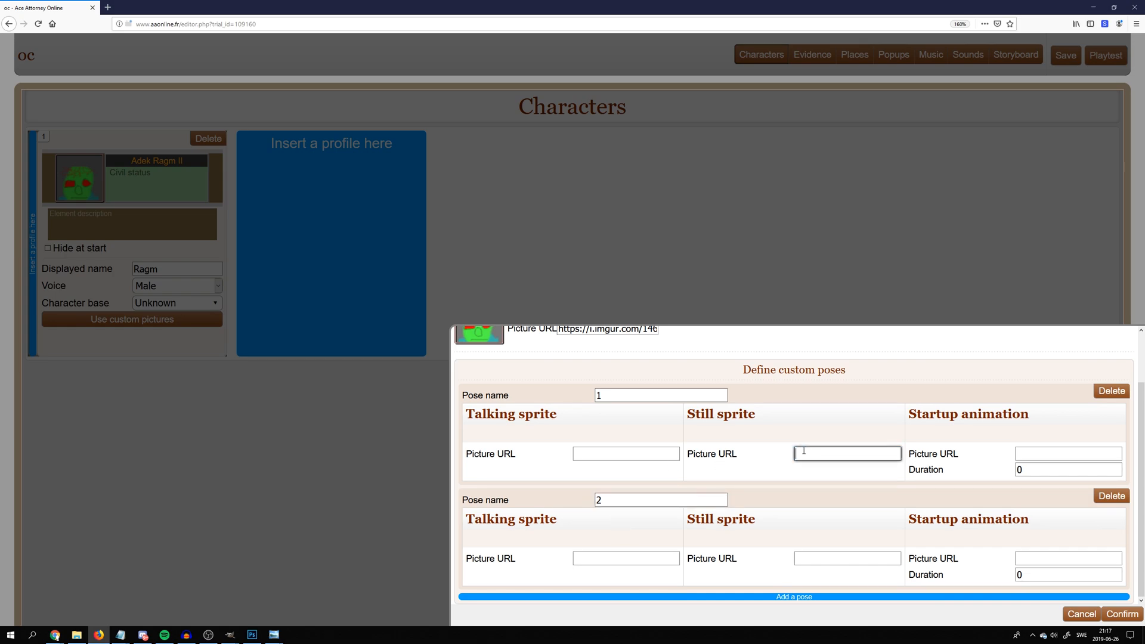
triple_click(931, 414)
click(972, 427)
click(778, 454)
double_click(932, 413)
click(654, 447)
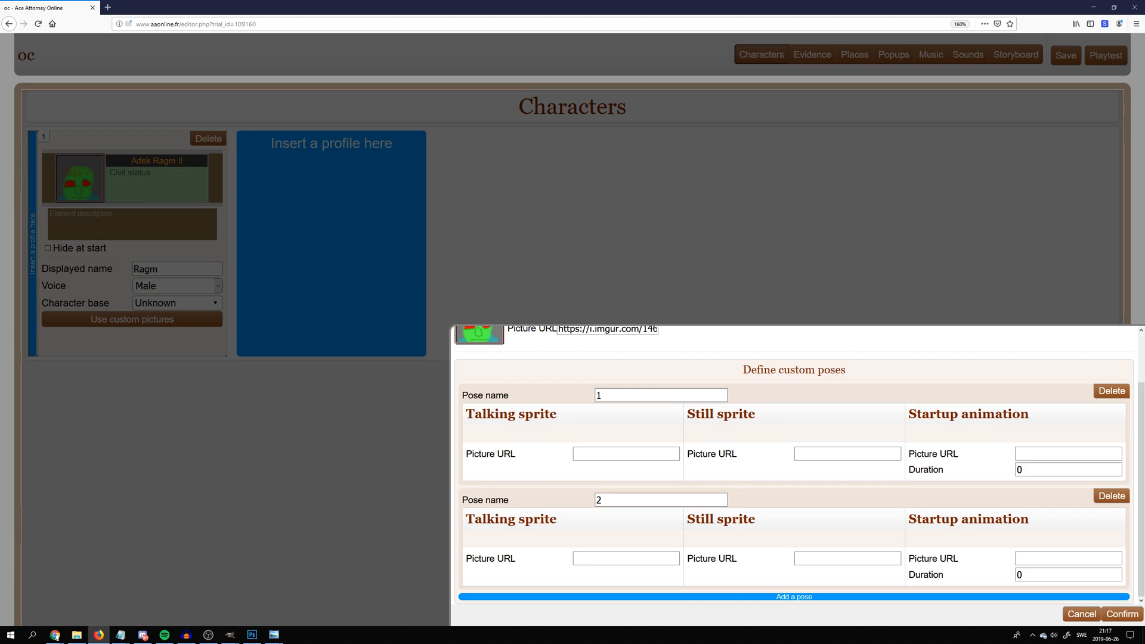
Switch to the Imgur post that holds the two full-body character sprites
key(alt+Tab)
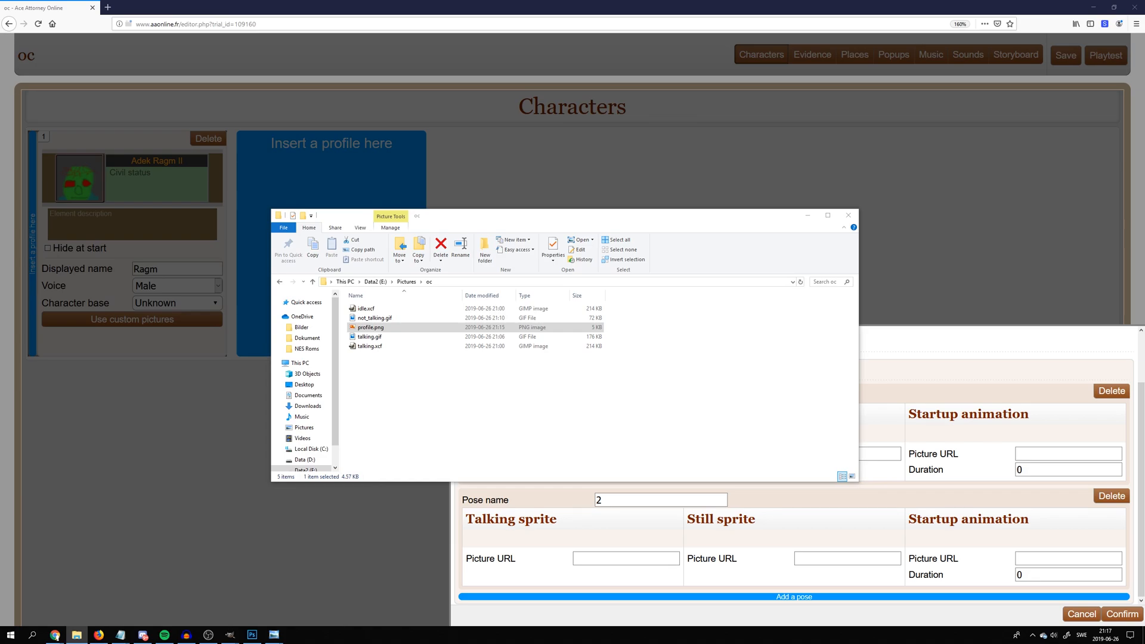
key(alt+Tab)
click(286, 141)
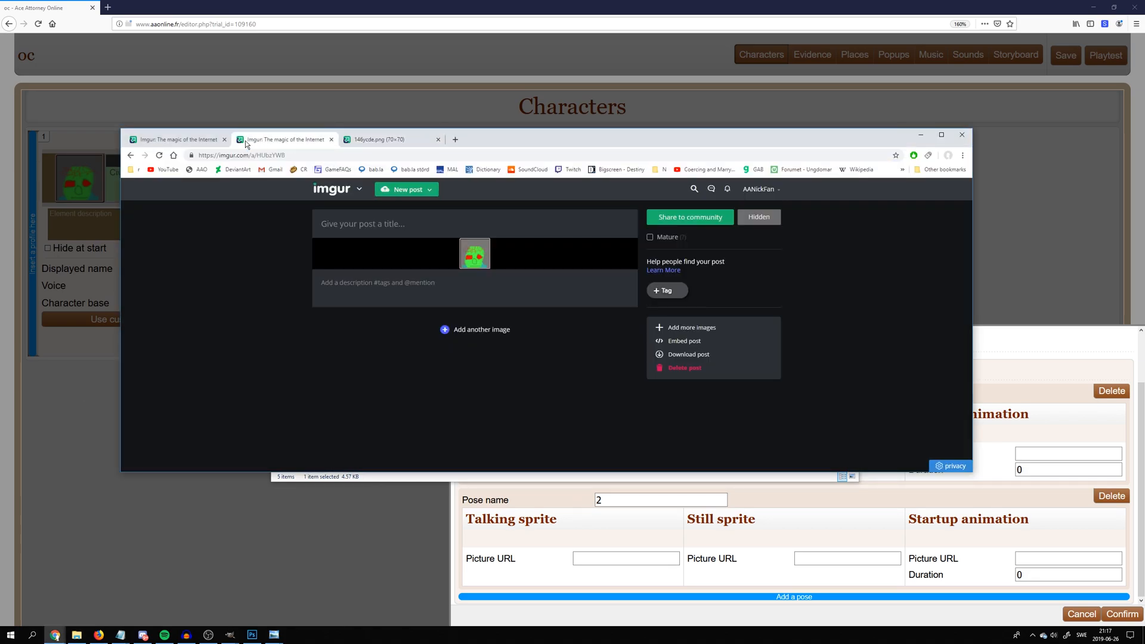
click(197, 142)
scroll(434, 280, down, 2)
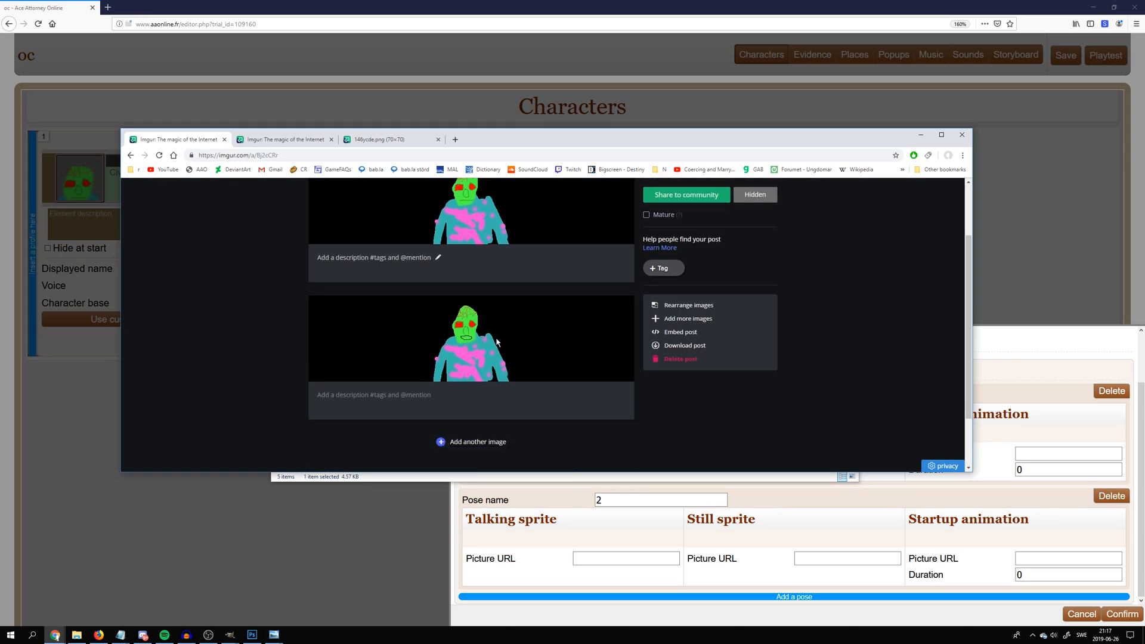
scroll(361, 284, up, 2)
mouse_move(458, 302)
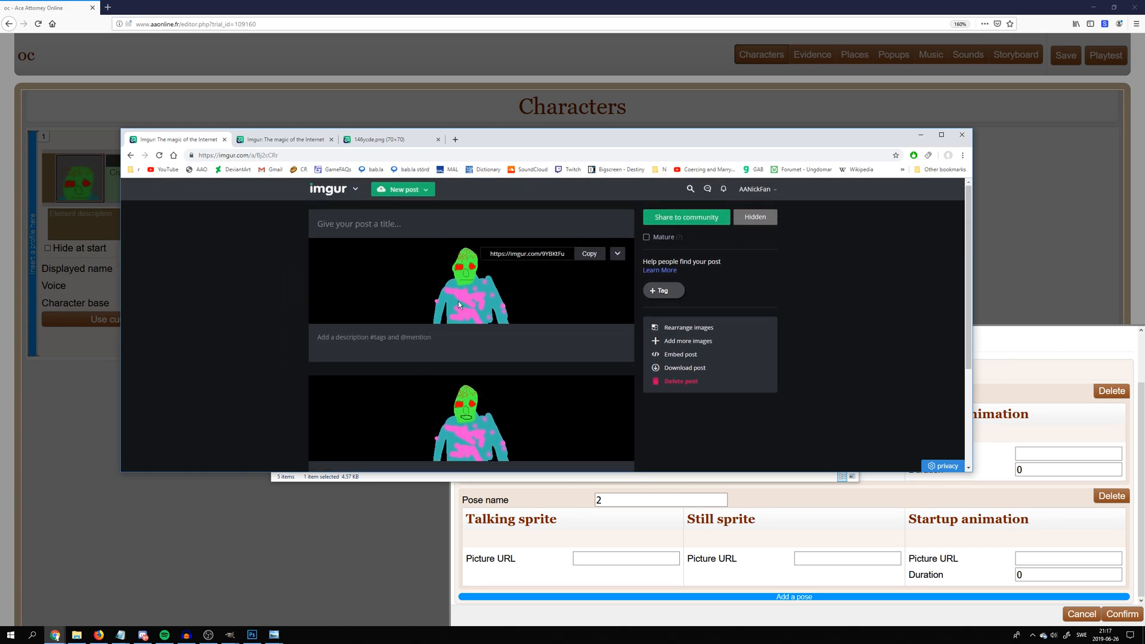
Close the extra image tabs and copy the link of the closed-mouth sprite from the Imgur post
drag(456, 288, 274, 141)
click(331, 139)
click(332, 139)
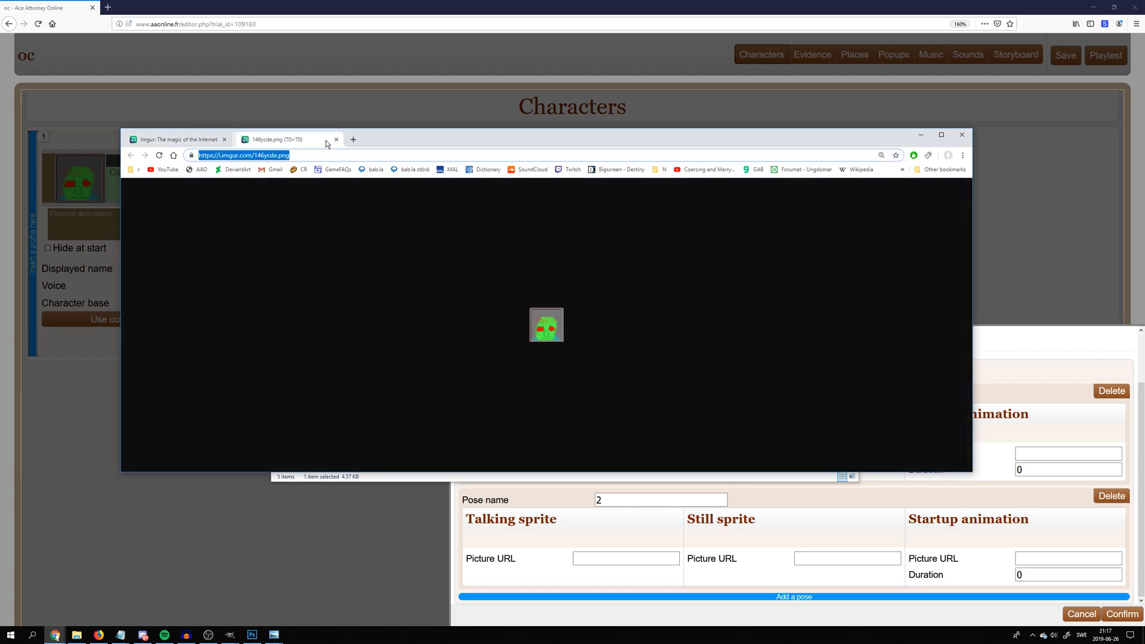
click(331, 140)
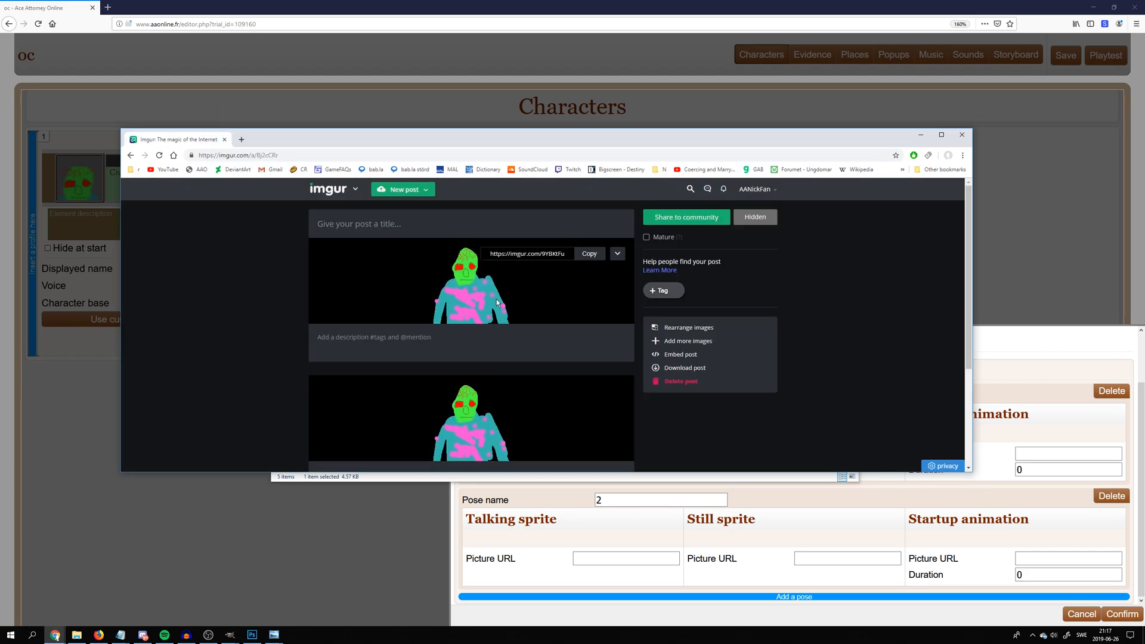
click(511, 254)
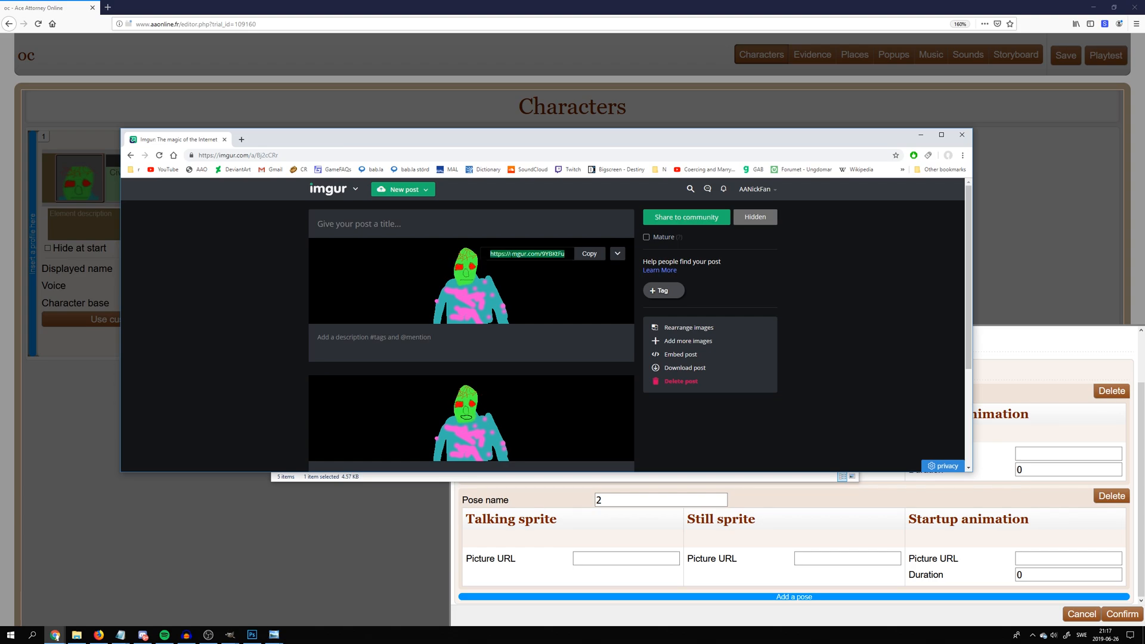
Delete pose 2 and set pose 1's still sprite URL to the copied link with .gif appended
click(724, 529)
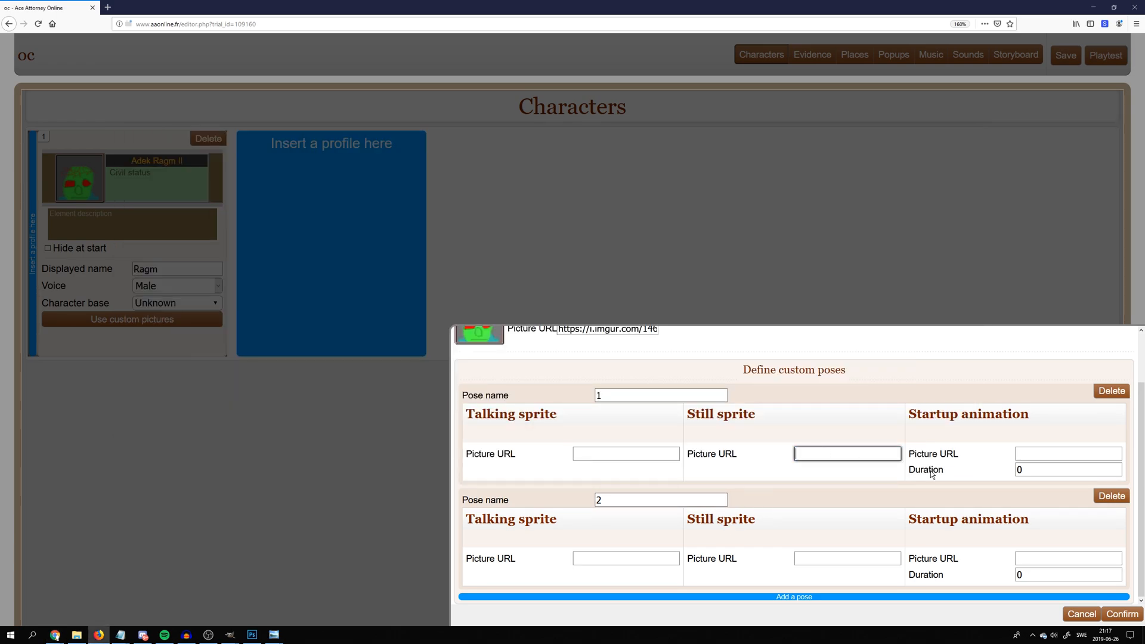
click(1111, 495)
click(833, 513)
key(ctrl+v)
drag(833, 521, 907, 523)
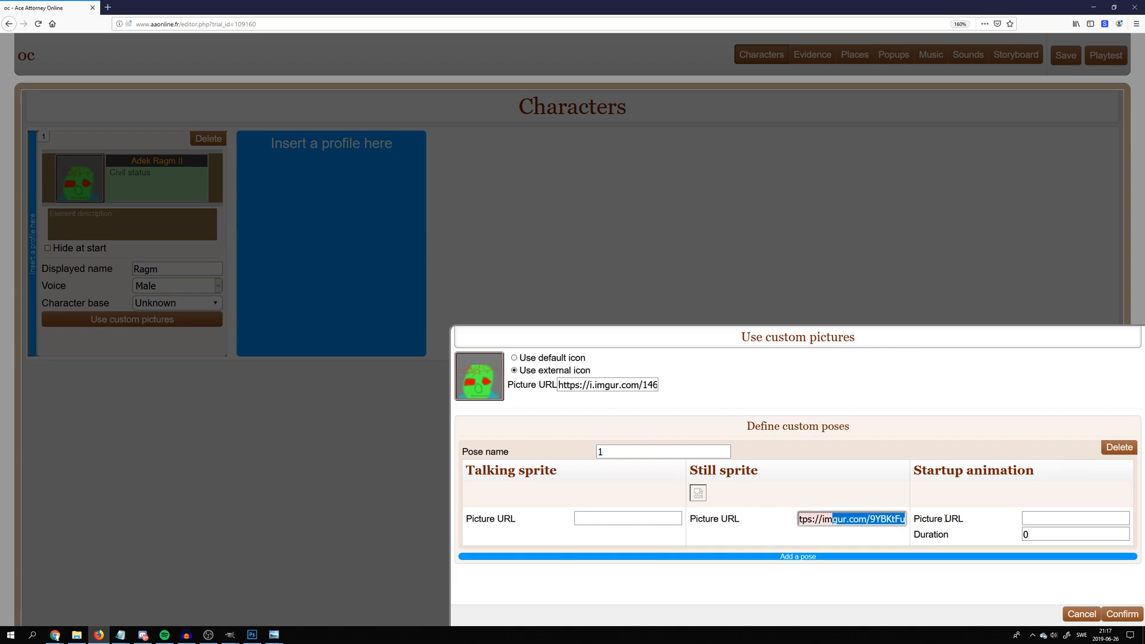
click(903, 521)
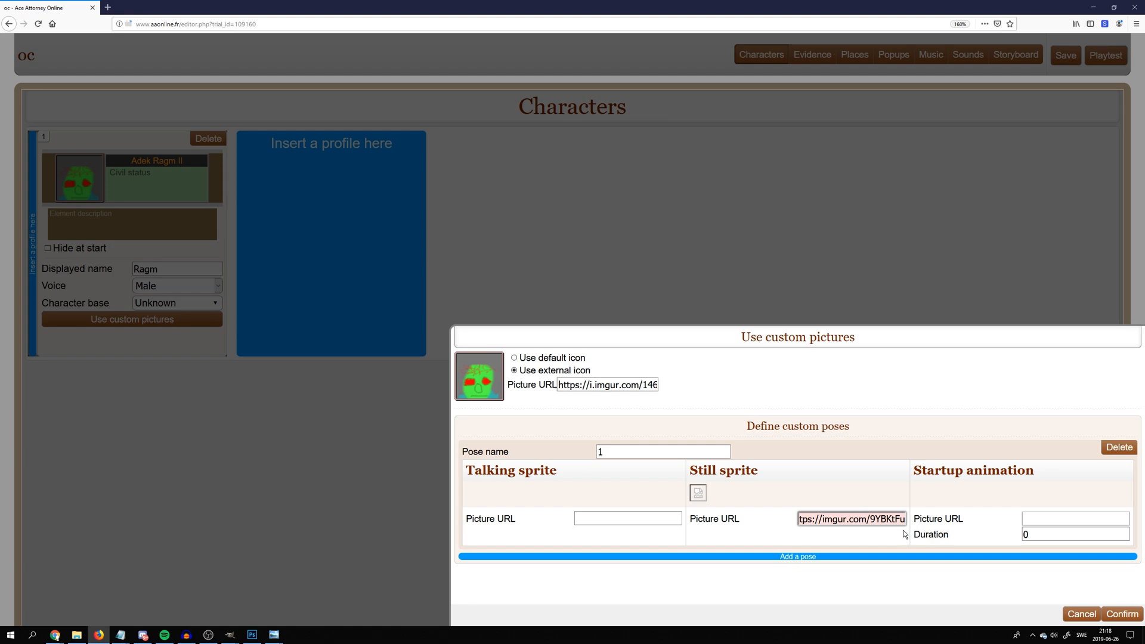
text(.gif)
scroll(718, 511, down, 2)
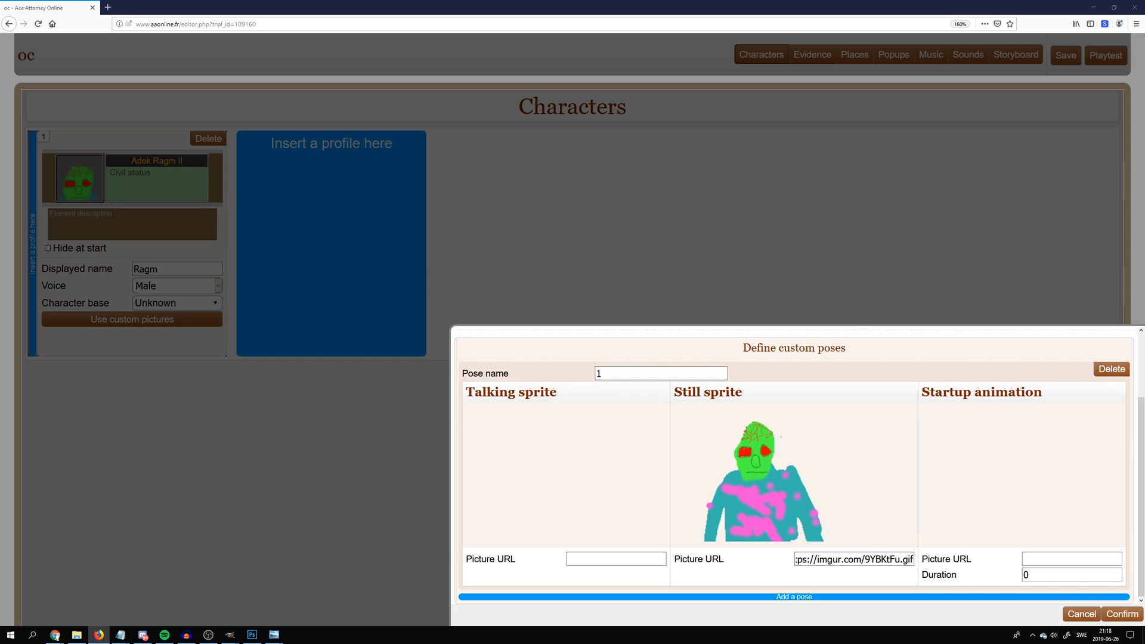
Copy the talking sprite's link from Imgur and set it as pose 1's talking sprite URL with .gif appended
key(alt+Tab)
click(527, 391)
click(589, 391)
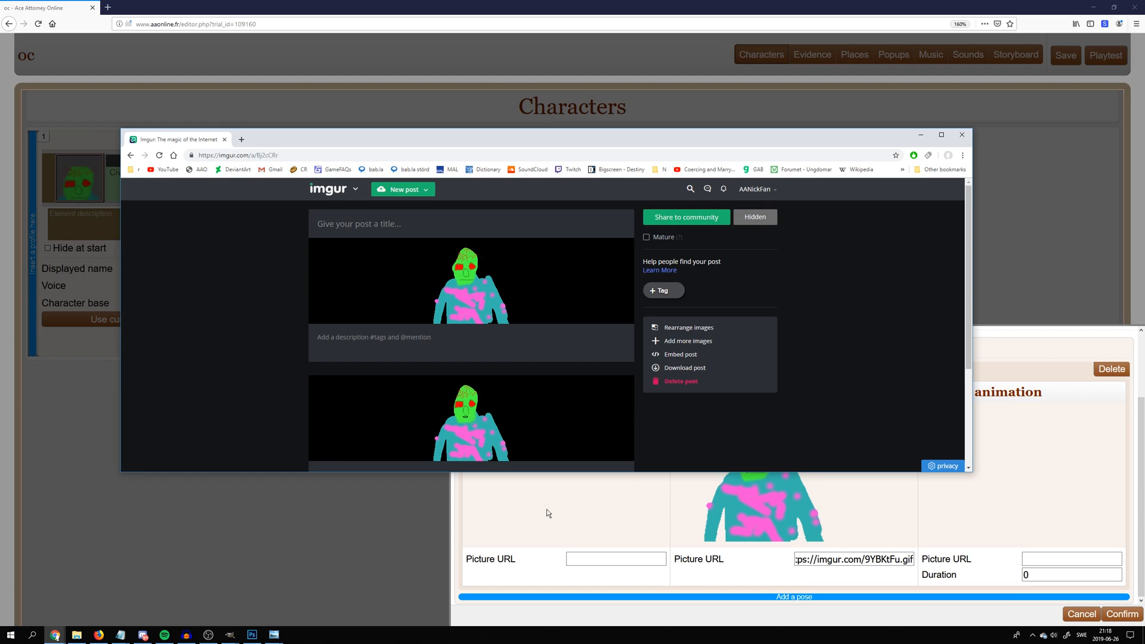
click(581, 554)
key(ctrl+v)
text(.g)
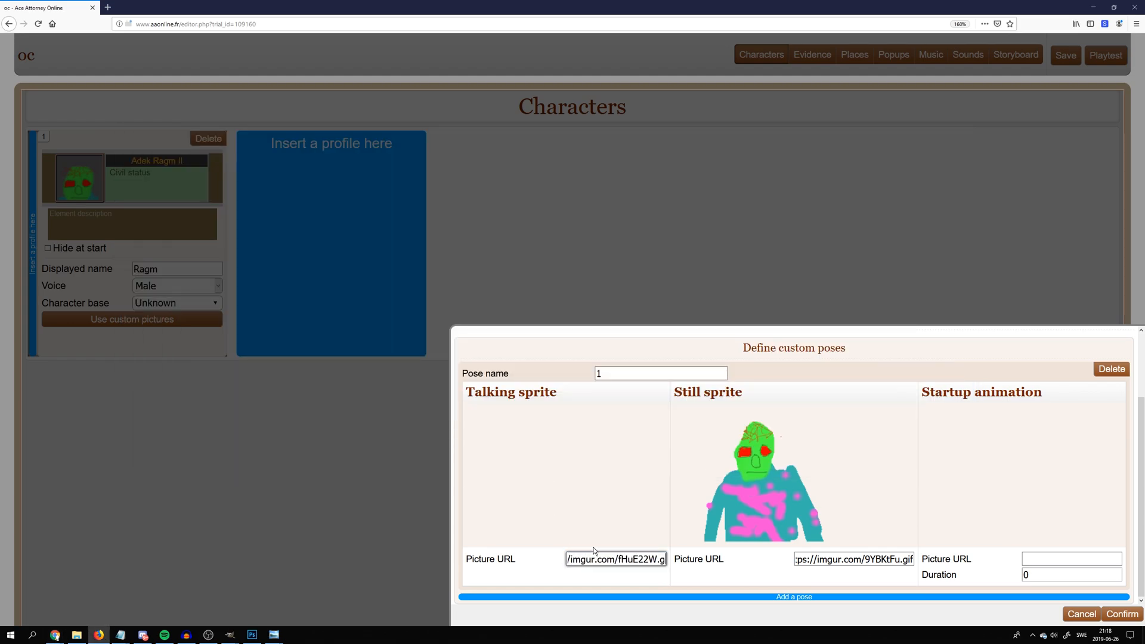
text(if)
click(517, 443)
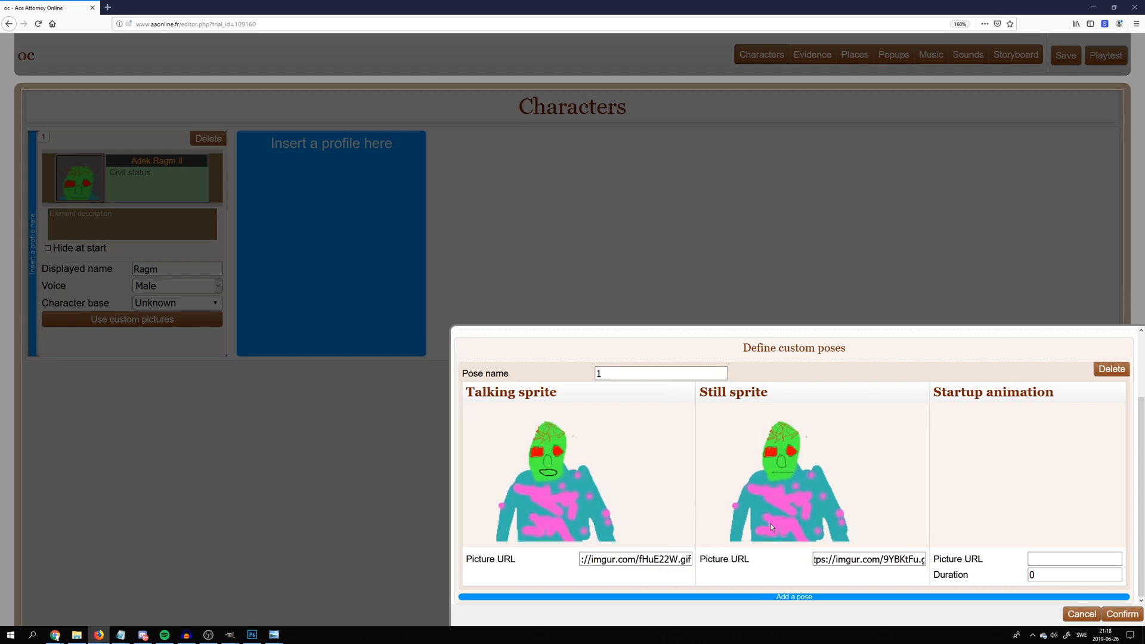
Confirm the character's custom pictures with the finished pose 1
key(alt+Tab)
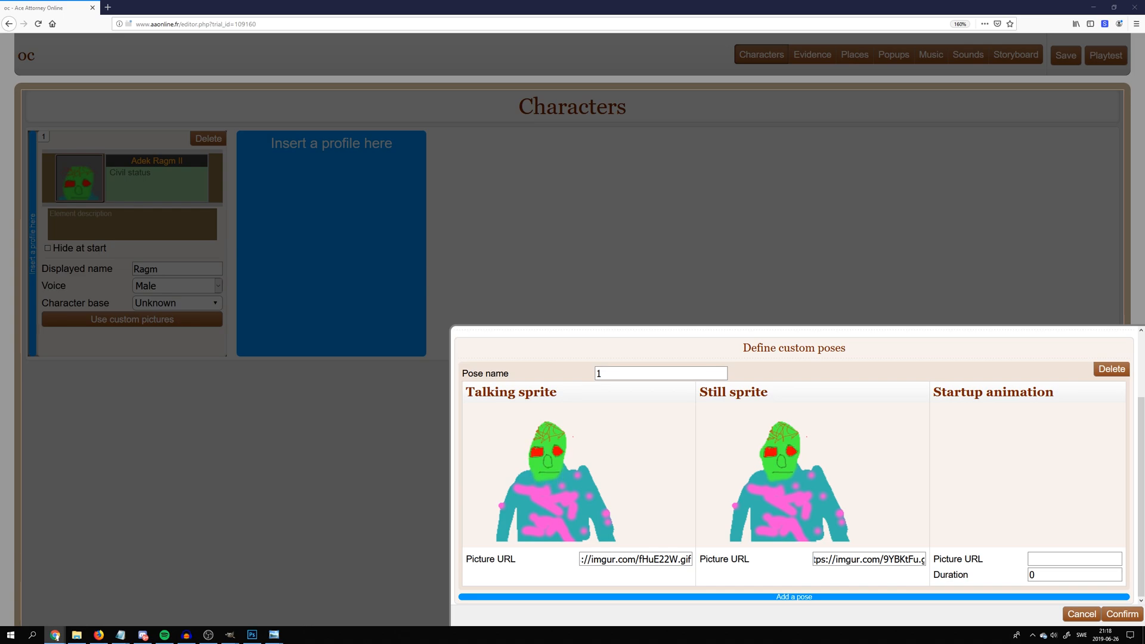
click(808, 463)
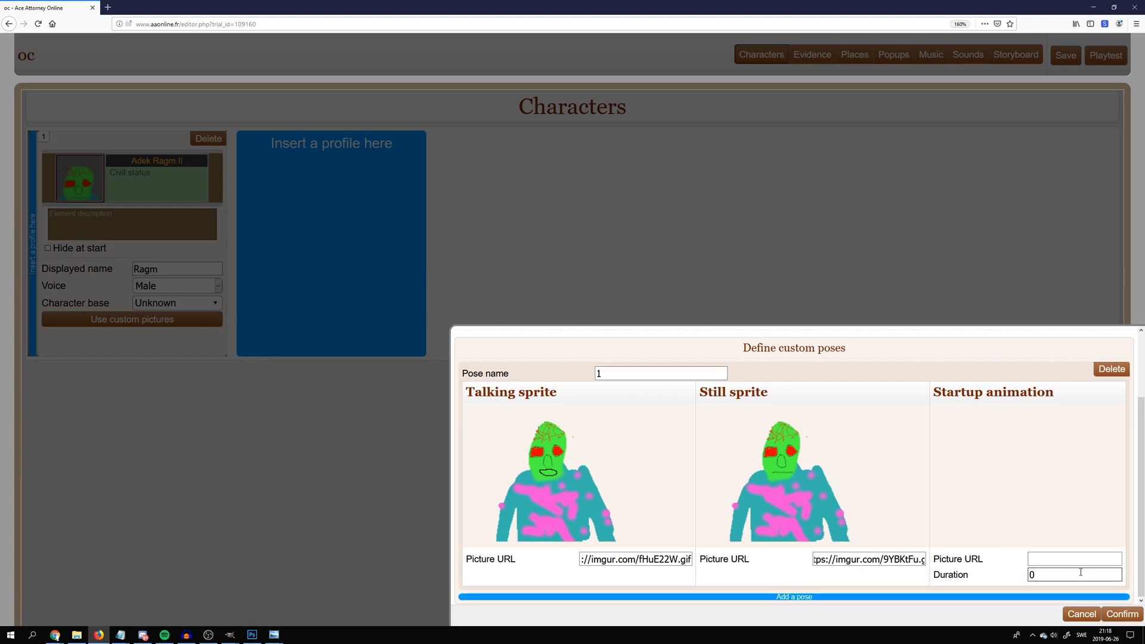
click(1122, 615)
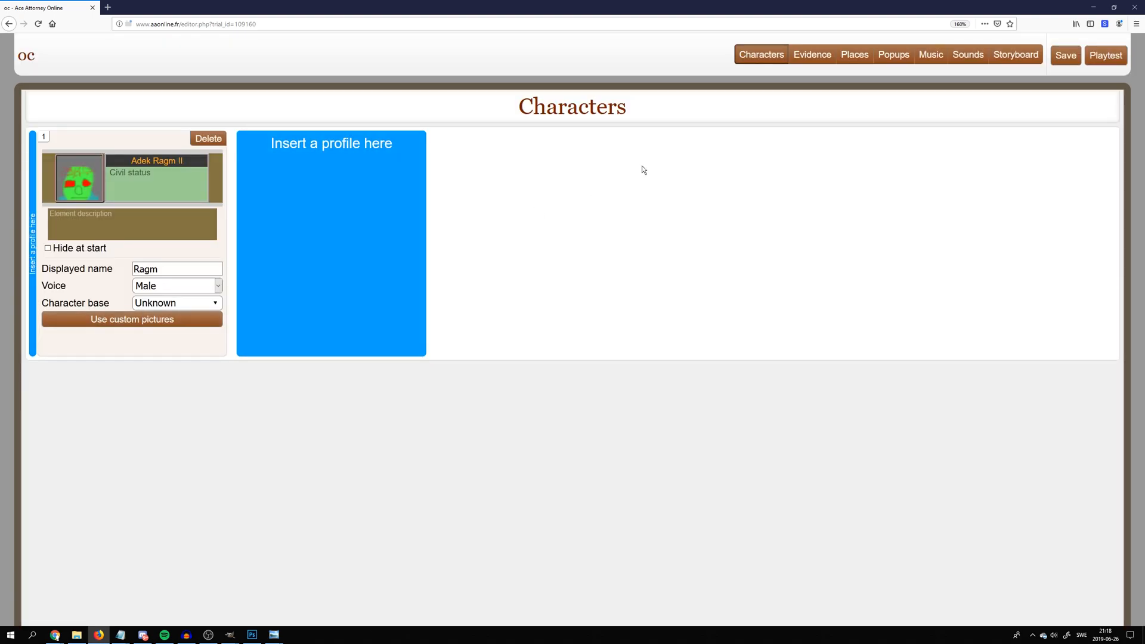
Open the Storyboard and insert the first frame
click(1015, 54)
click(256, 172)
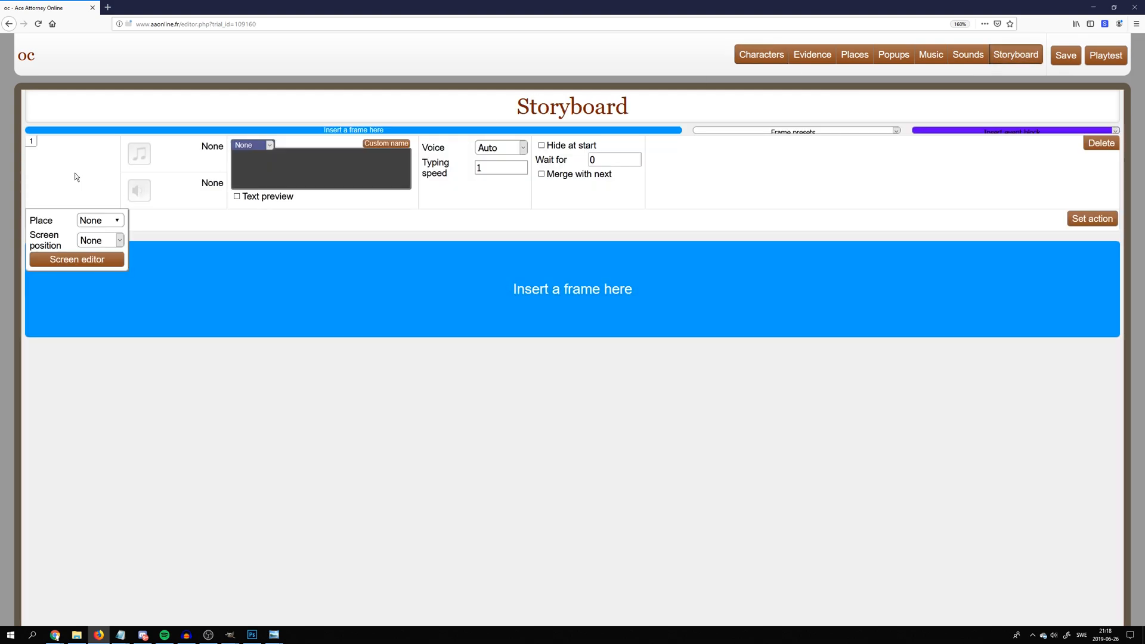
Set frame 1's place to Defence lobby and add the character Ragm to the scene
click(77, 259)
click(571, 496)
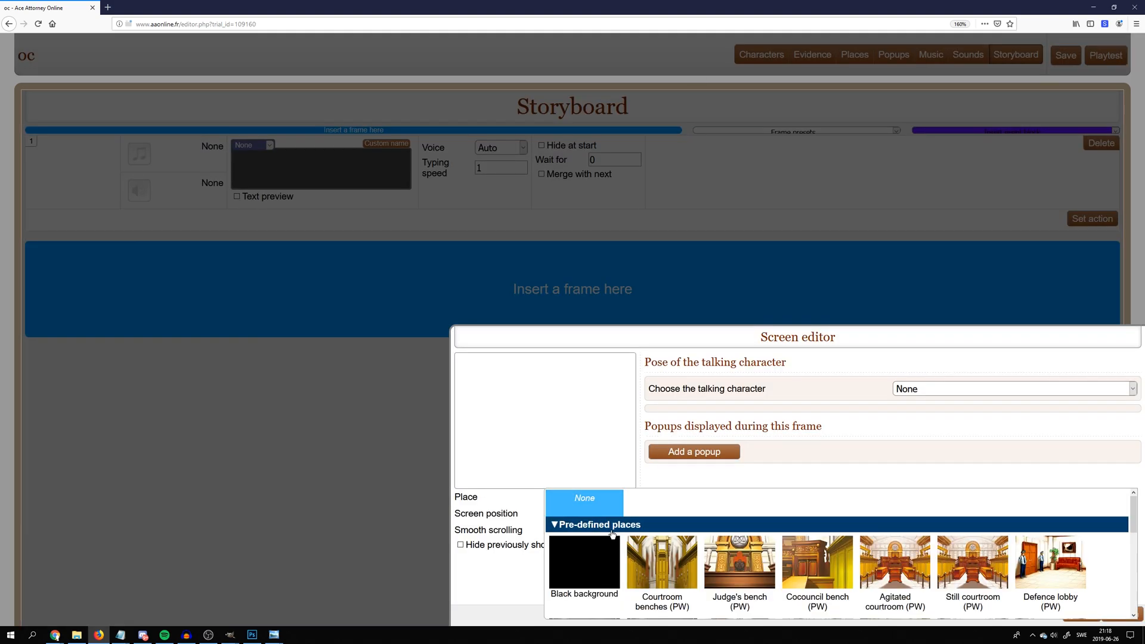
click(1050, 563)
click(693, 388)
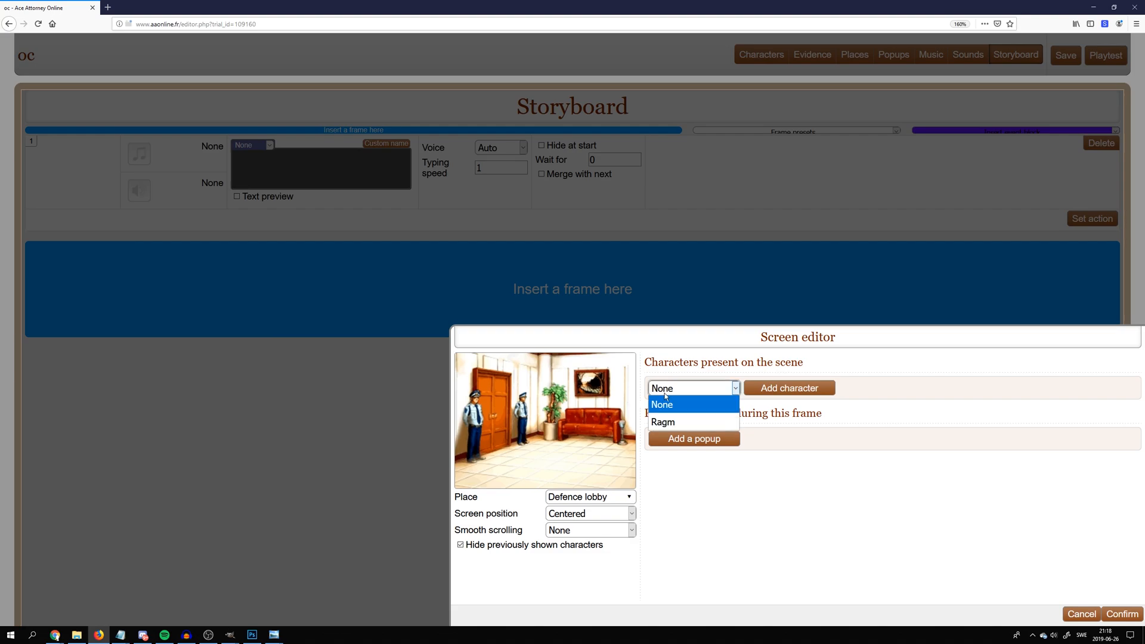
click(686, 421)
click(758, 396)
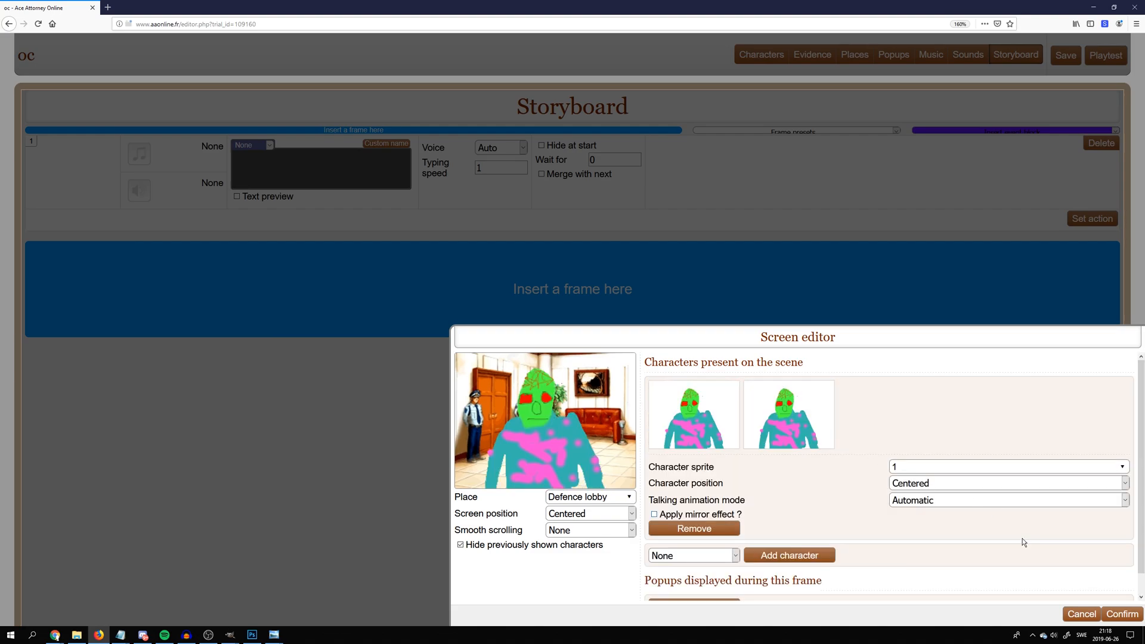
click(1122, 613)
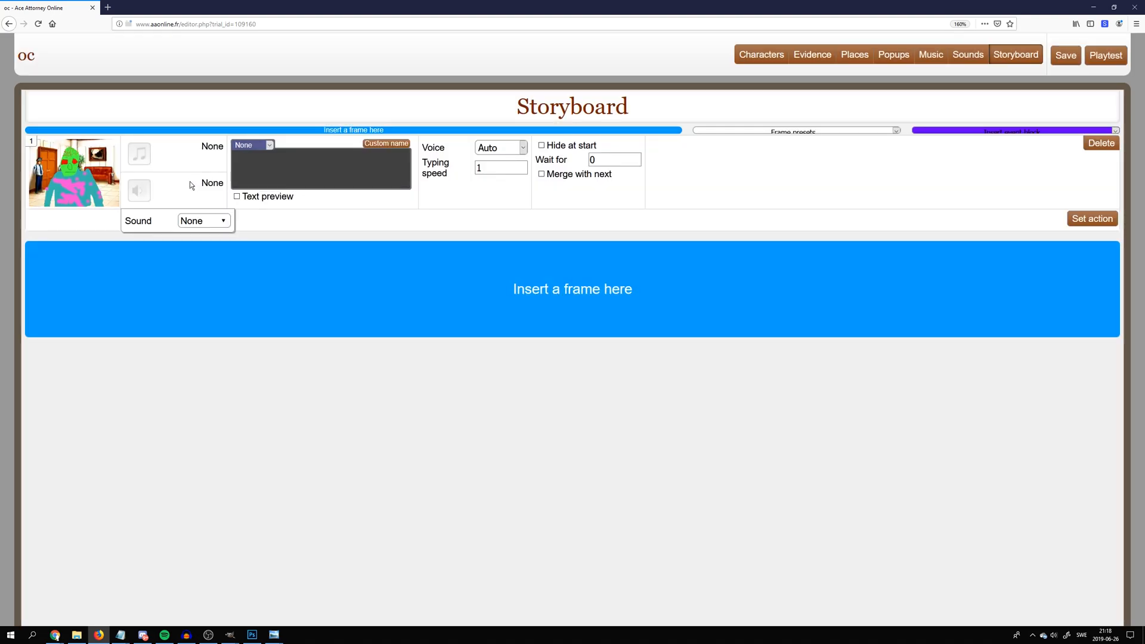
Set Ragm as frame 1's speaker and enter the dialogue "hello mr. wright i trust your skills today"
click(254, 164)
click(250, 146)
click(263, 177)
text(hello mr. wright i trust your skills )
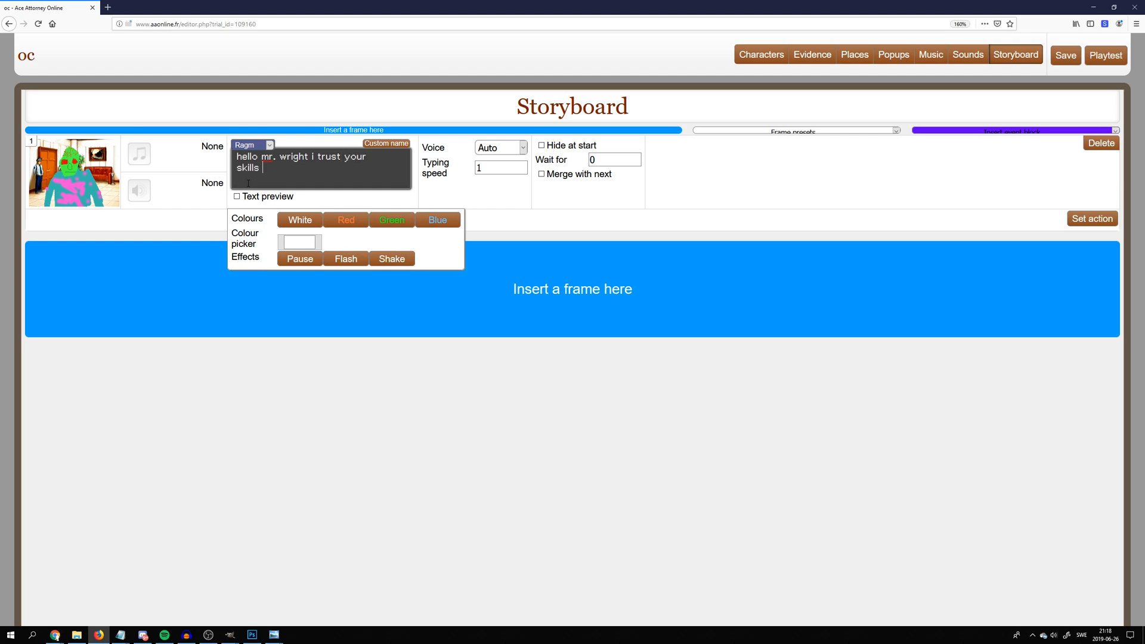
text(today)
Insert a second frame below the first and set Ragm as its speaker
click(211, 275)
click(256, 251)
click(250, 291)
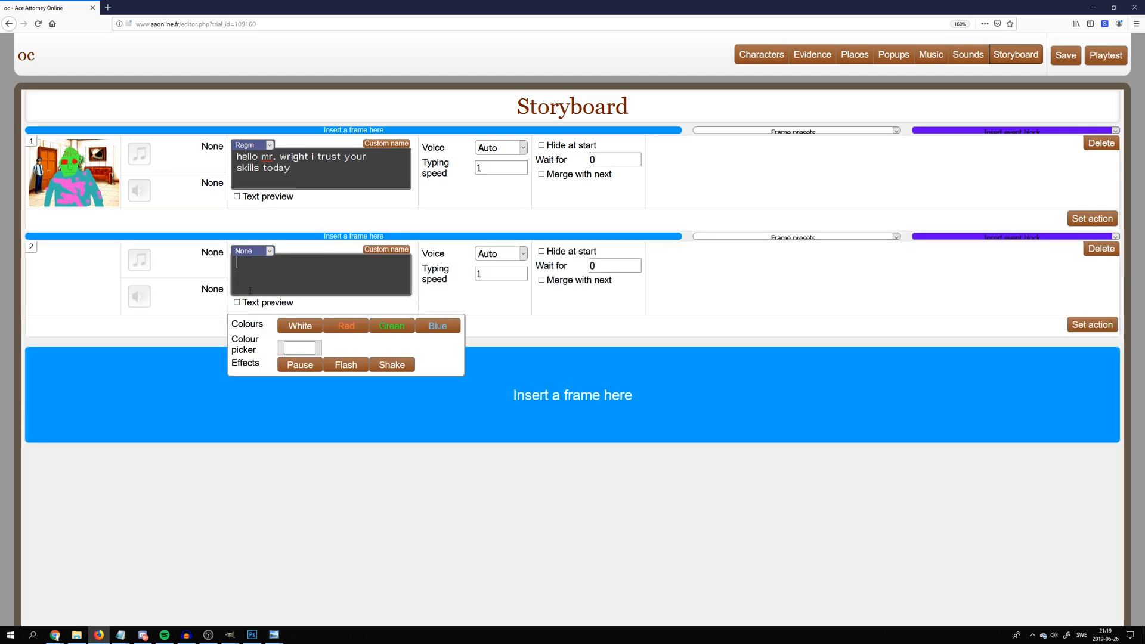
click(262, 253)
click(249, 271)
Enter frame 2's dialogue as "I am talking, as you can see. see see see see see this shows that I can talk"
click(282, 268)
text(I am talking, as you can see.)
key(Return)
key(BackSpace)
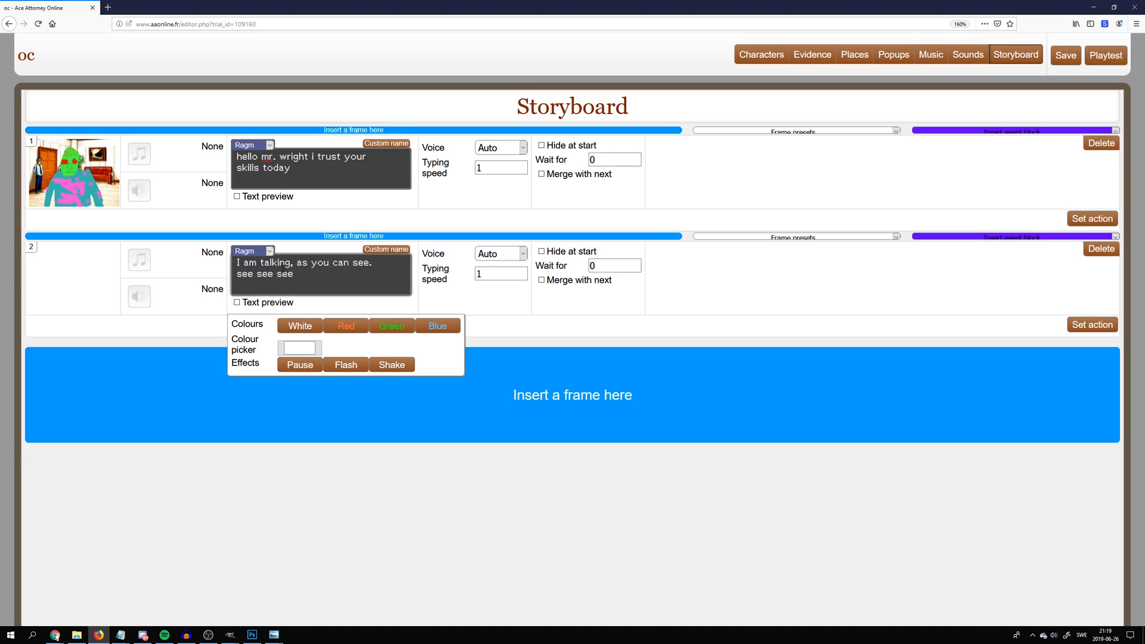
text(see see see see seedemonst)
key(ctrl+shift+Left)
key(Return)
text(shows that I can talk)
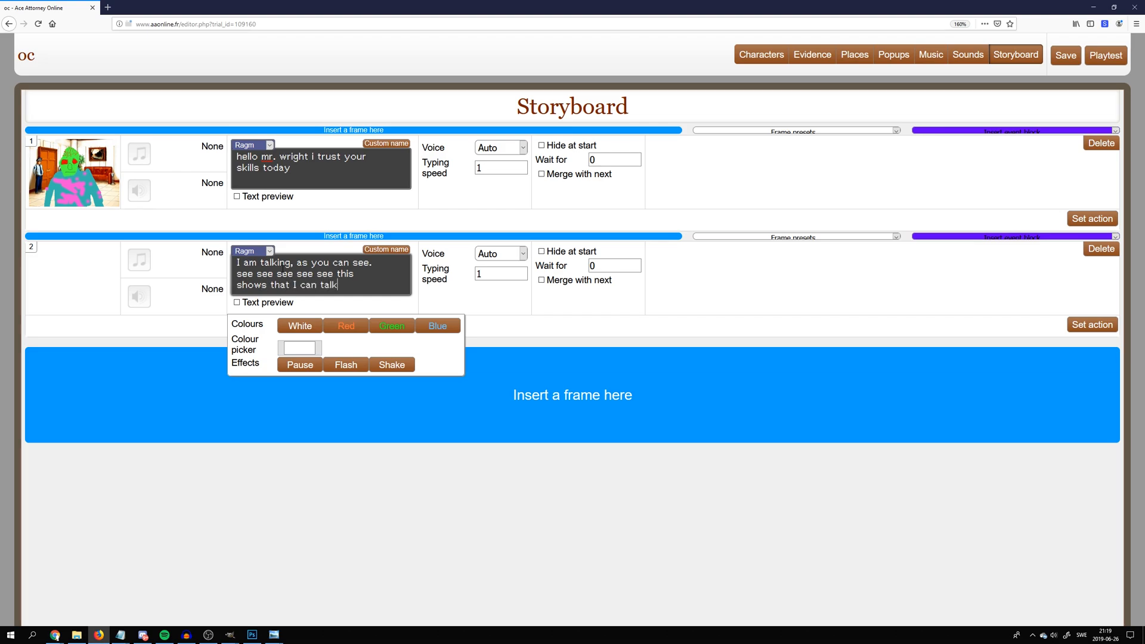
Insert a third frame spoken by Ragm with the dialogue "this sprite is drawn"
click(166, 378)
click(241, 366)
text(this sprite is uno)
key(ctrl+shift+Left)
text(drawn)
Insert a fourth frame spoken by Ragm with the dialogue "It is a so-called OC"
click(316, 460)
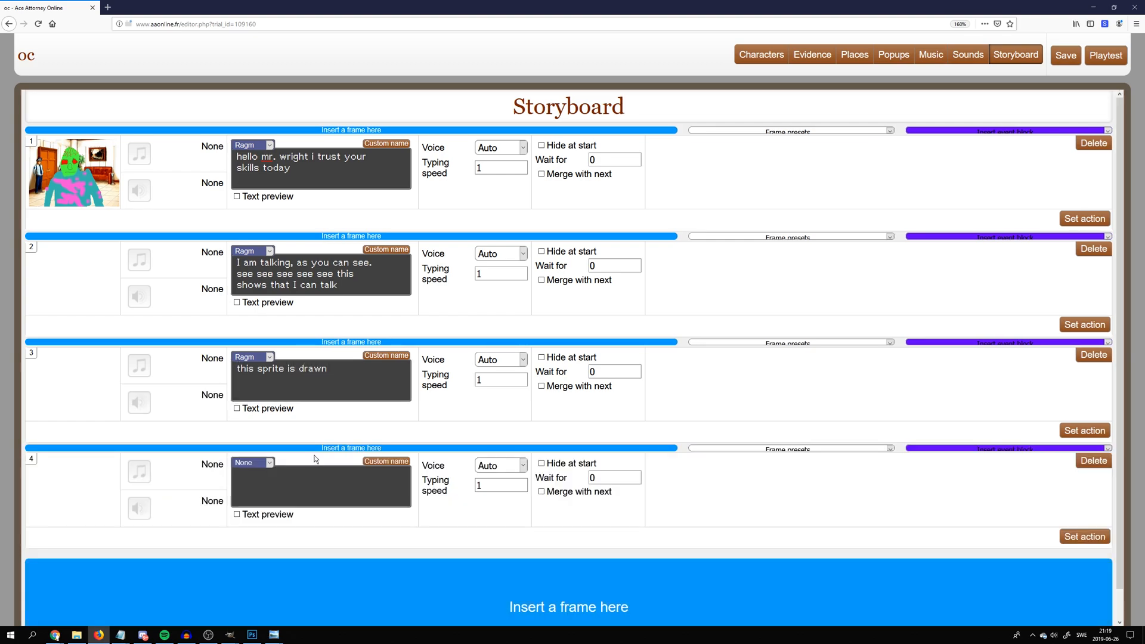
click(260, 469)
click(262, 496)
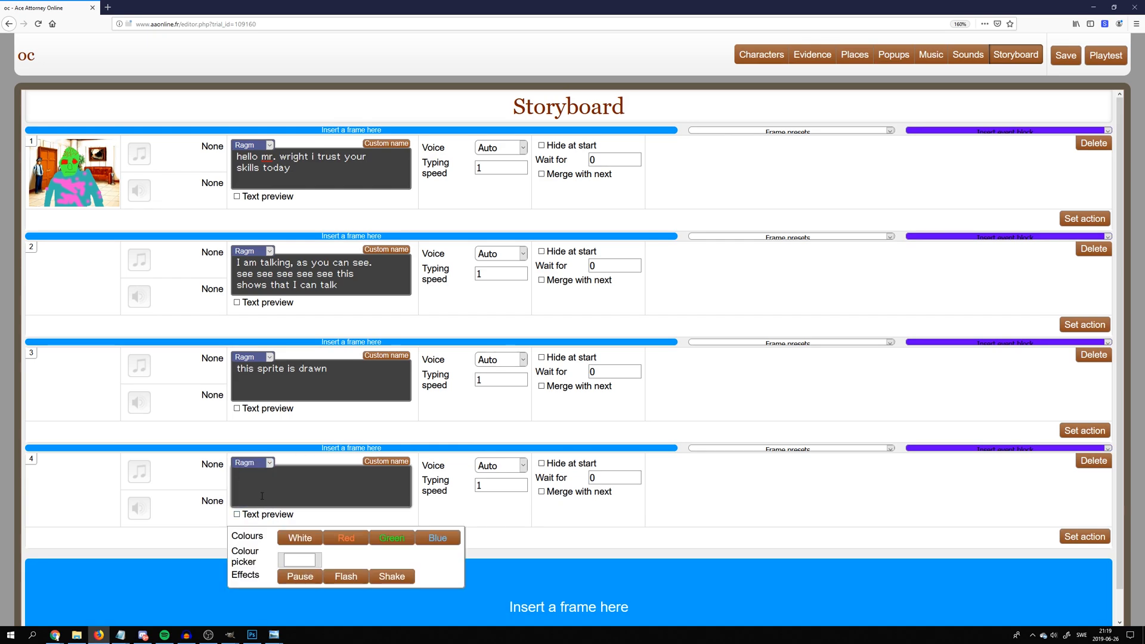
text(It is a so-called OC)
Insert a fifth frame spoken by Ragm and fill its dialogue with three lines of random letters
click(256, 599)
click(251, 568)
click(252, 596)
text(tgyfjhnrftghyerdfgtdrfgfsedgtsrdefgtdrfgs)
key(BackSpace)
key(BackSpace)
key(BackSpace)
key(BackSpace)
key(BackSpace)
key(BackSpace)
key(BackSpace)
key(BackSpace)
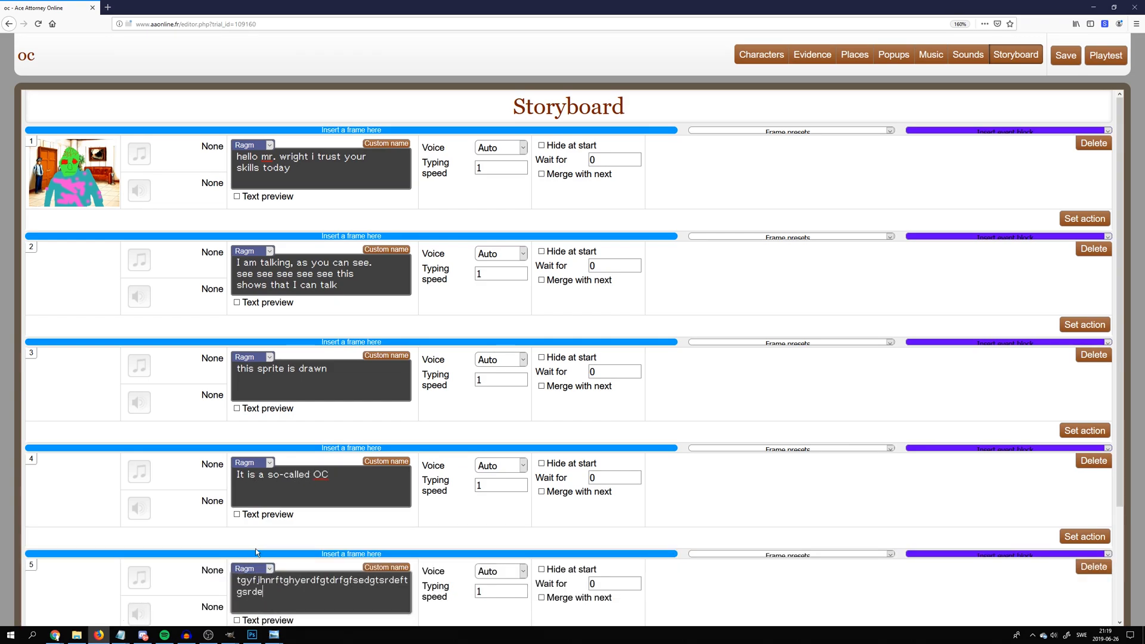
text(rftdhgrtfdghbntgrfhtrfg)
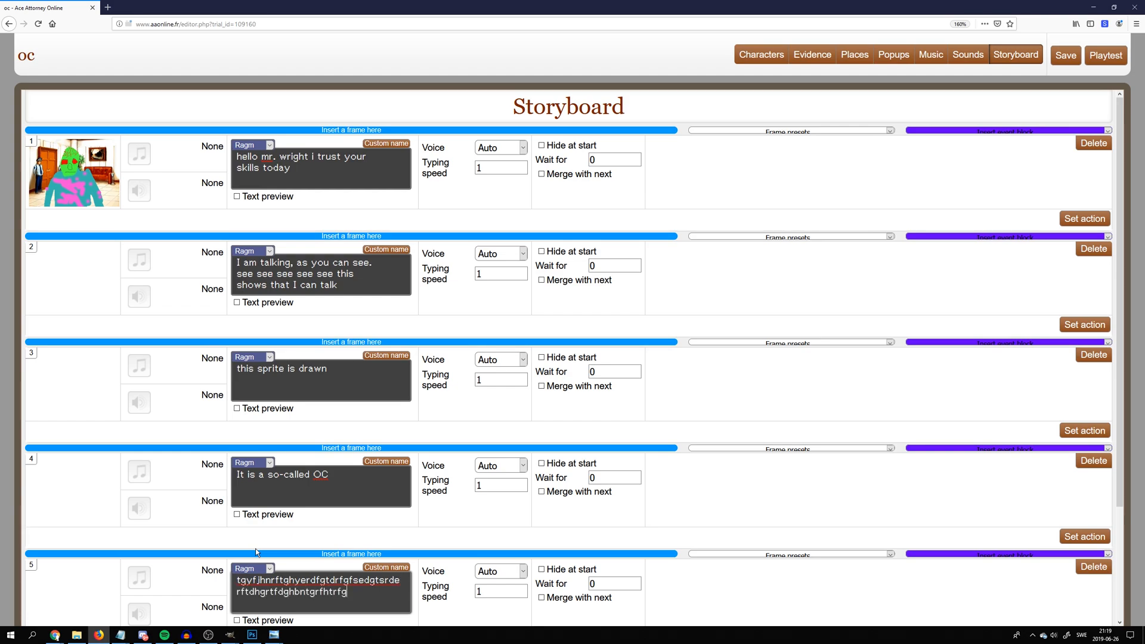
text(hrtgfdhyrftgrhgrfthrtfghgftgrdhrftghgtrfg)
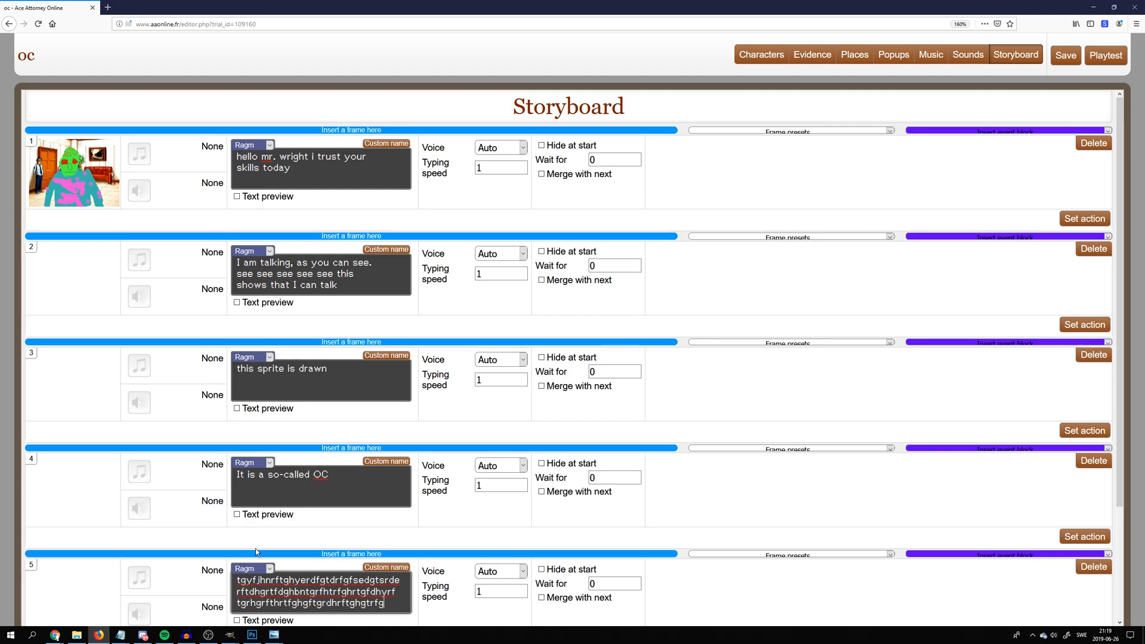
scroll(311, 485, down, 1)
scroll(311, 485, down, 2)
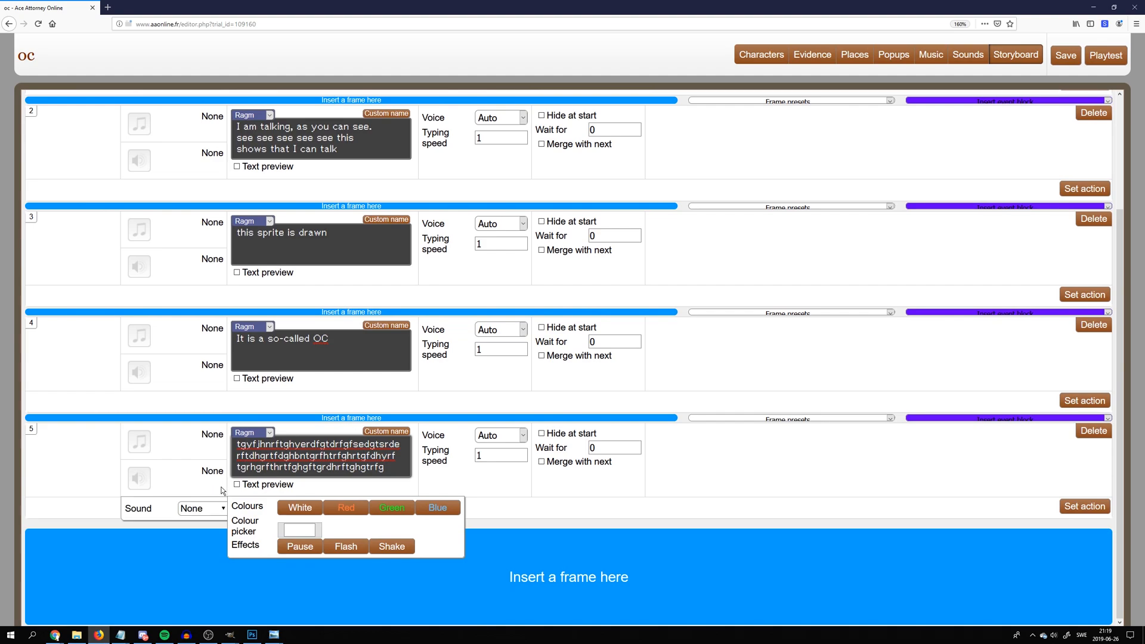
Preview the track "02 - Courtroom Lounge ~ Beginning Prelude" and set it as frame 1's music
scroll(215, 428, up, 2)
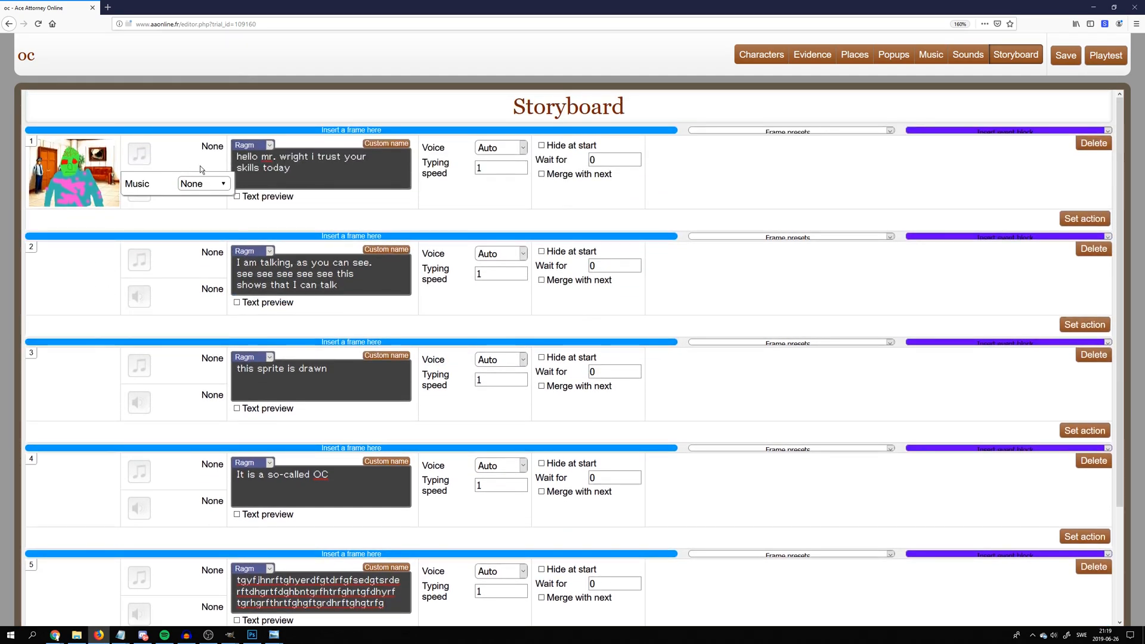
click(186, 181)
click(214, 215)
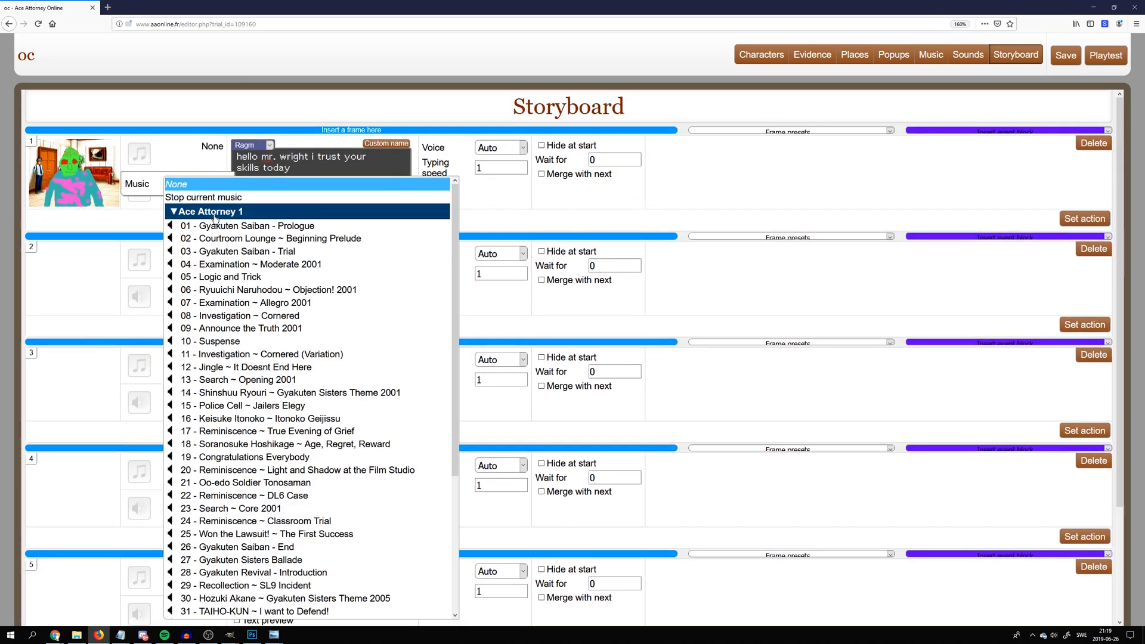
click(176, 240)
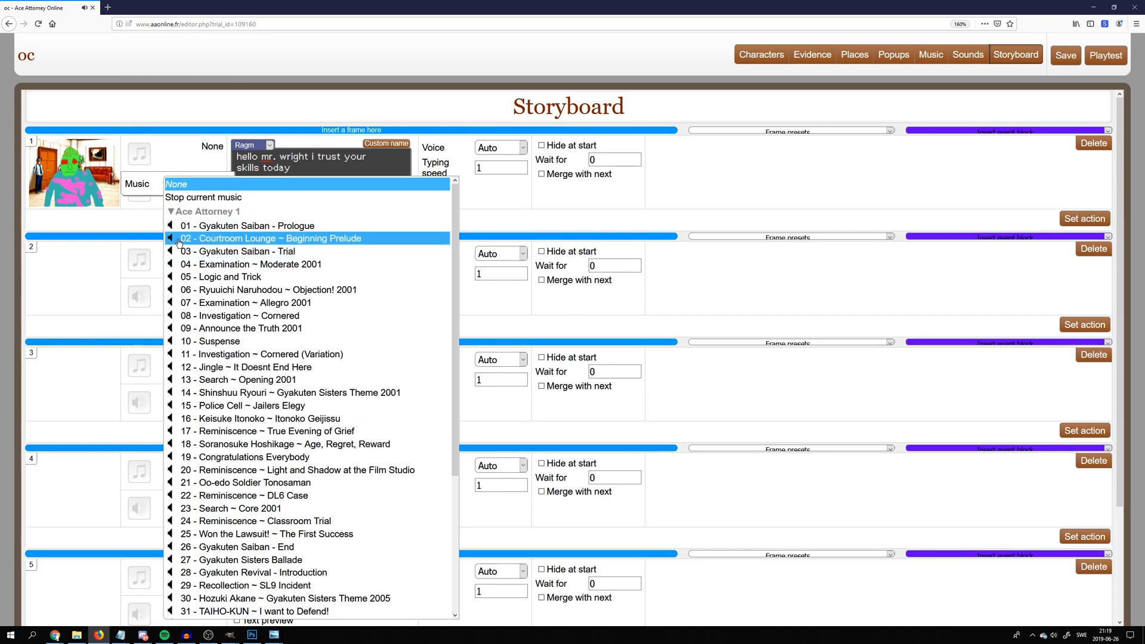
click(179, 241)
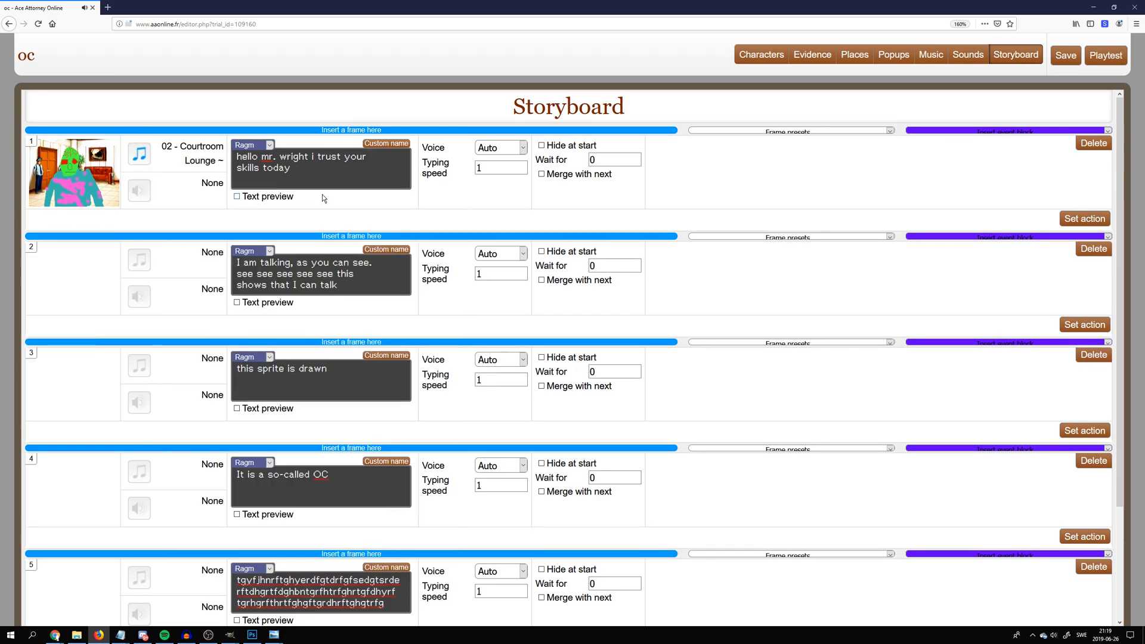
Save the trial and open its playtest
click(1065, 55)
click(692, 257)
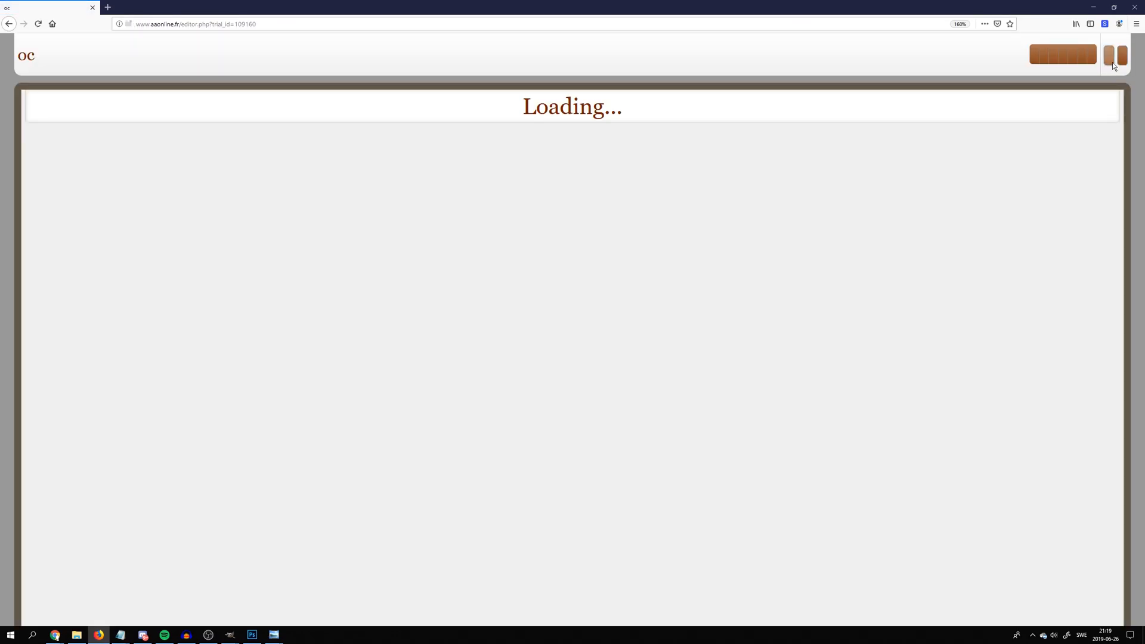
click(1110, 62)
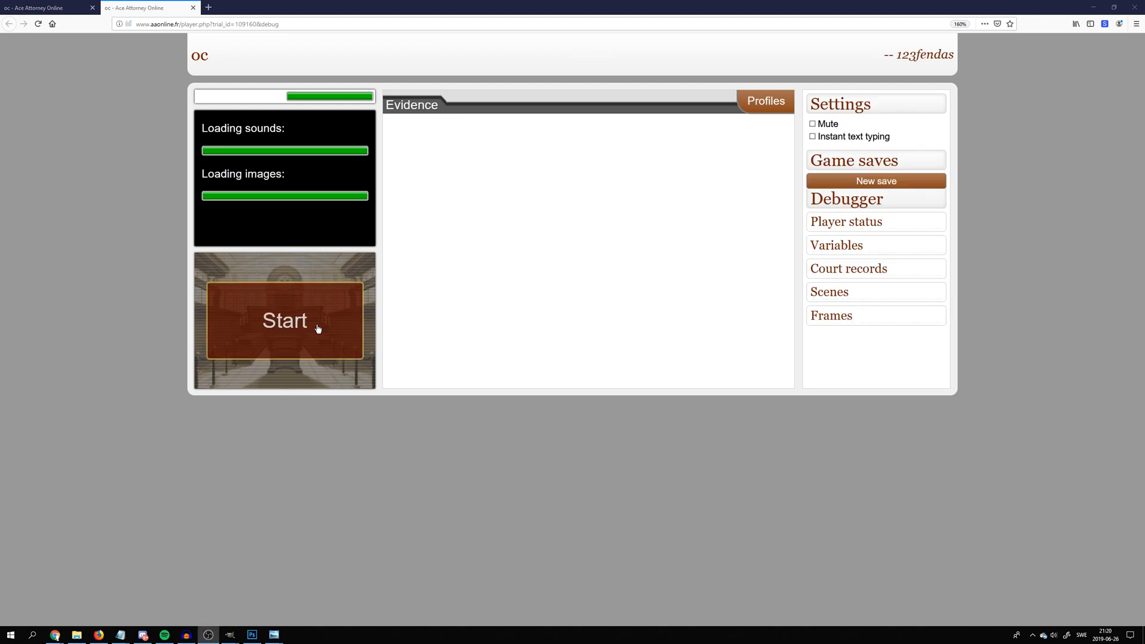
Start the playtest and play through all five frames to check the character's still and talking sprites
click(435, 342)
scroll(436, 342, up, 5)
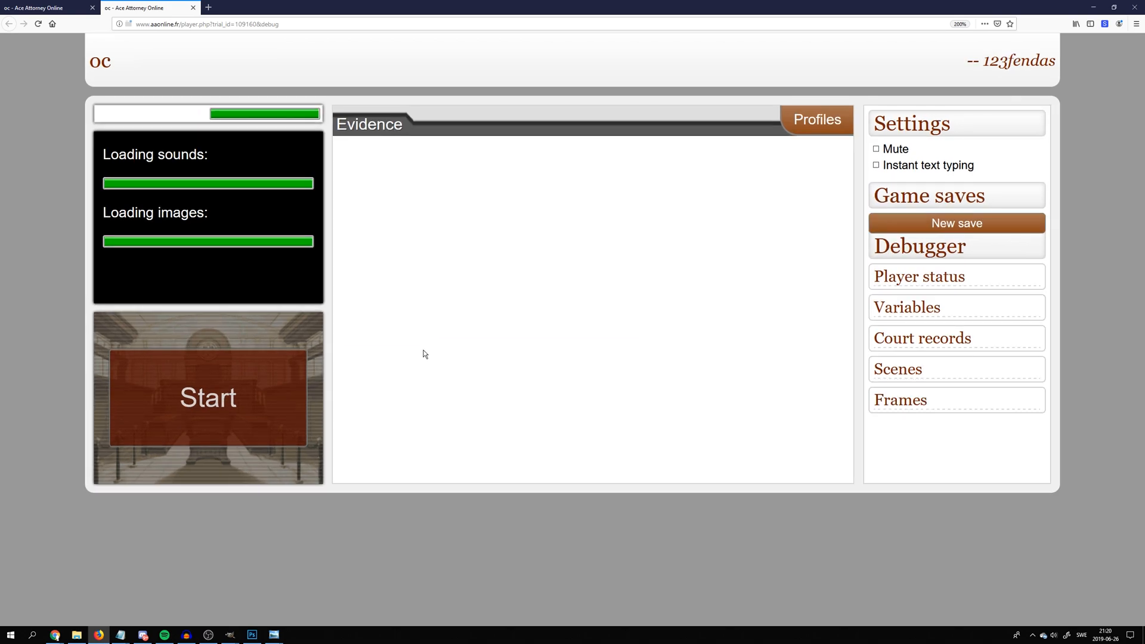
click(221, 394)
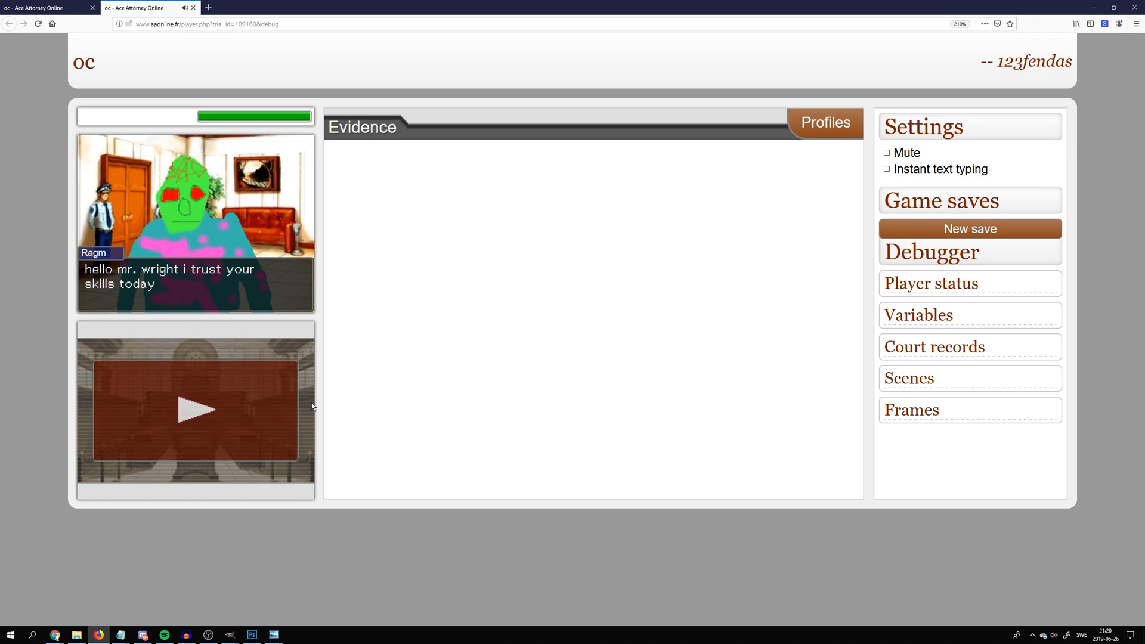
click(284, 414)
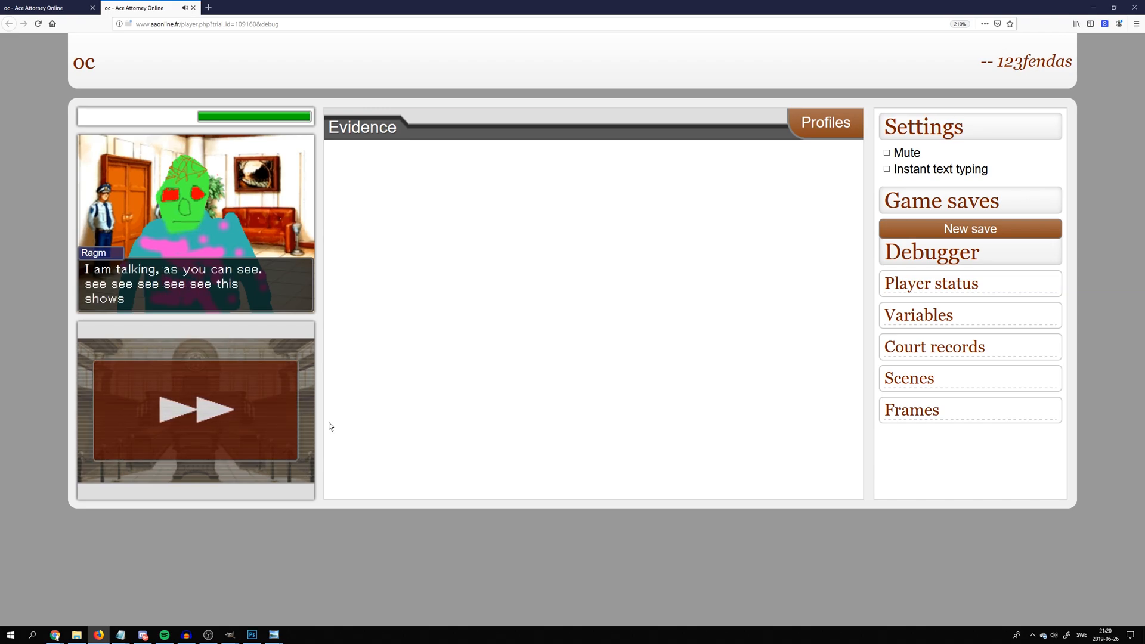
click(295, 413)
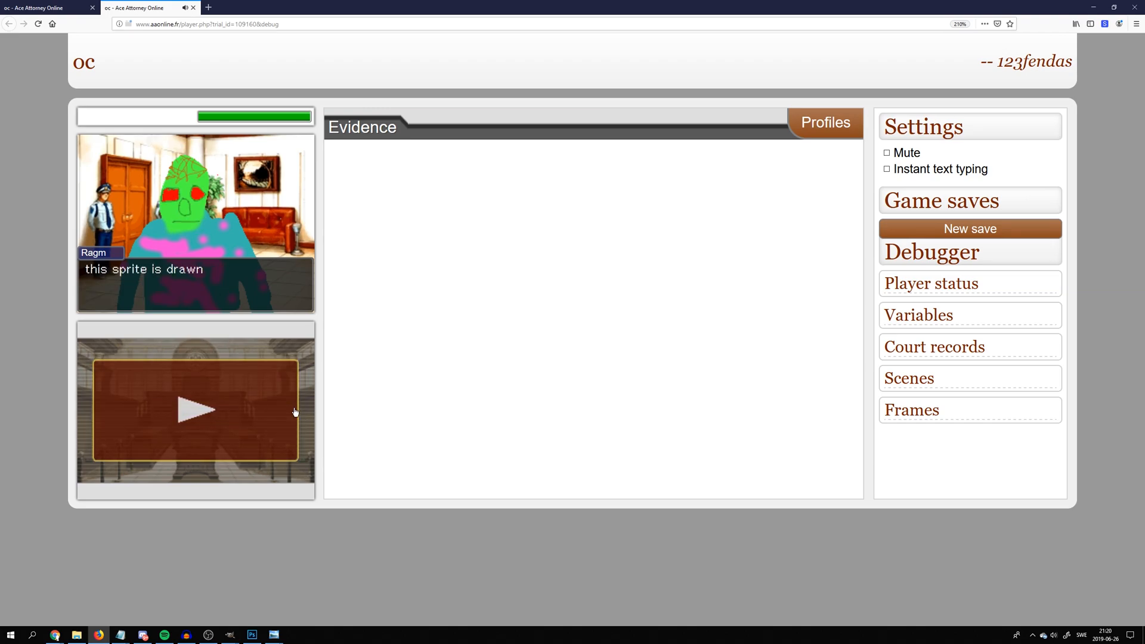
click(295, 412)
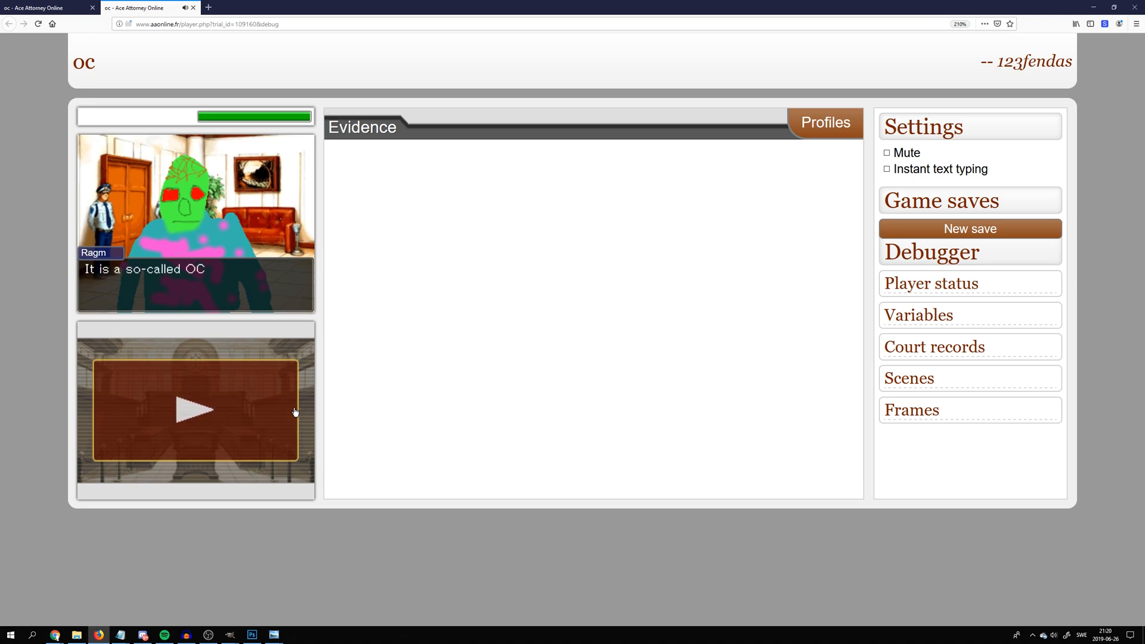
click(295, 412)
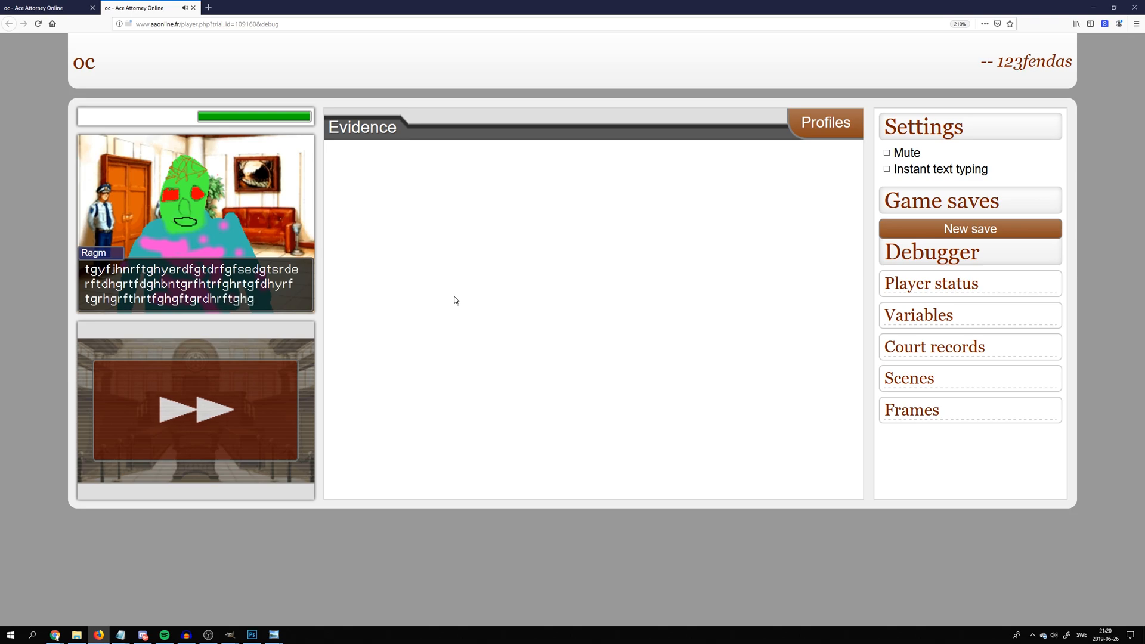
click(245, 383)
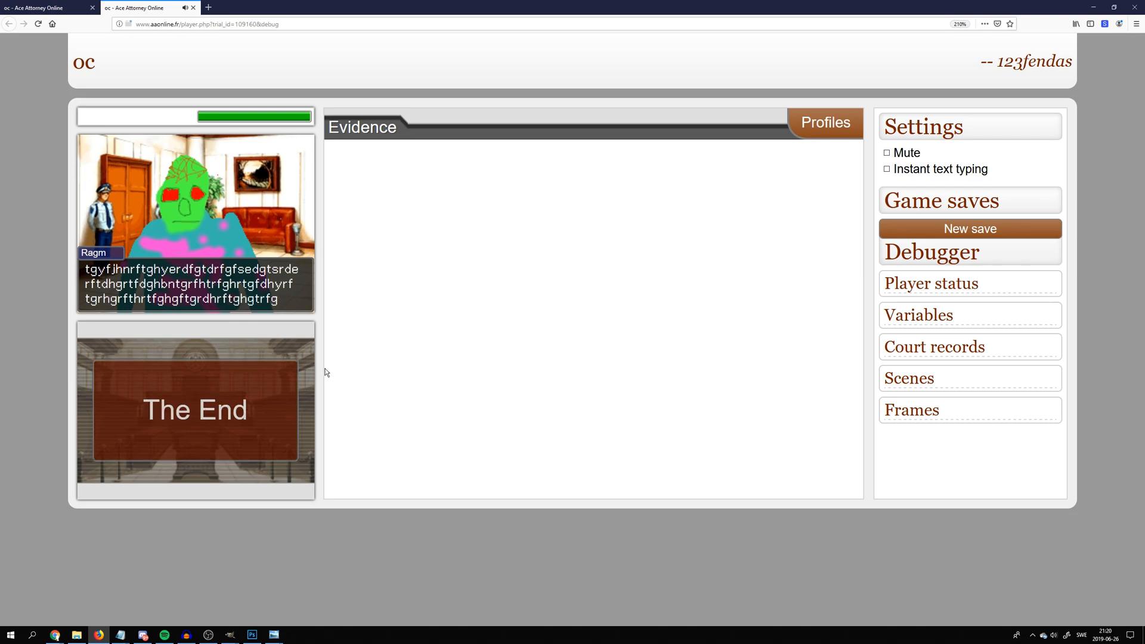